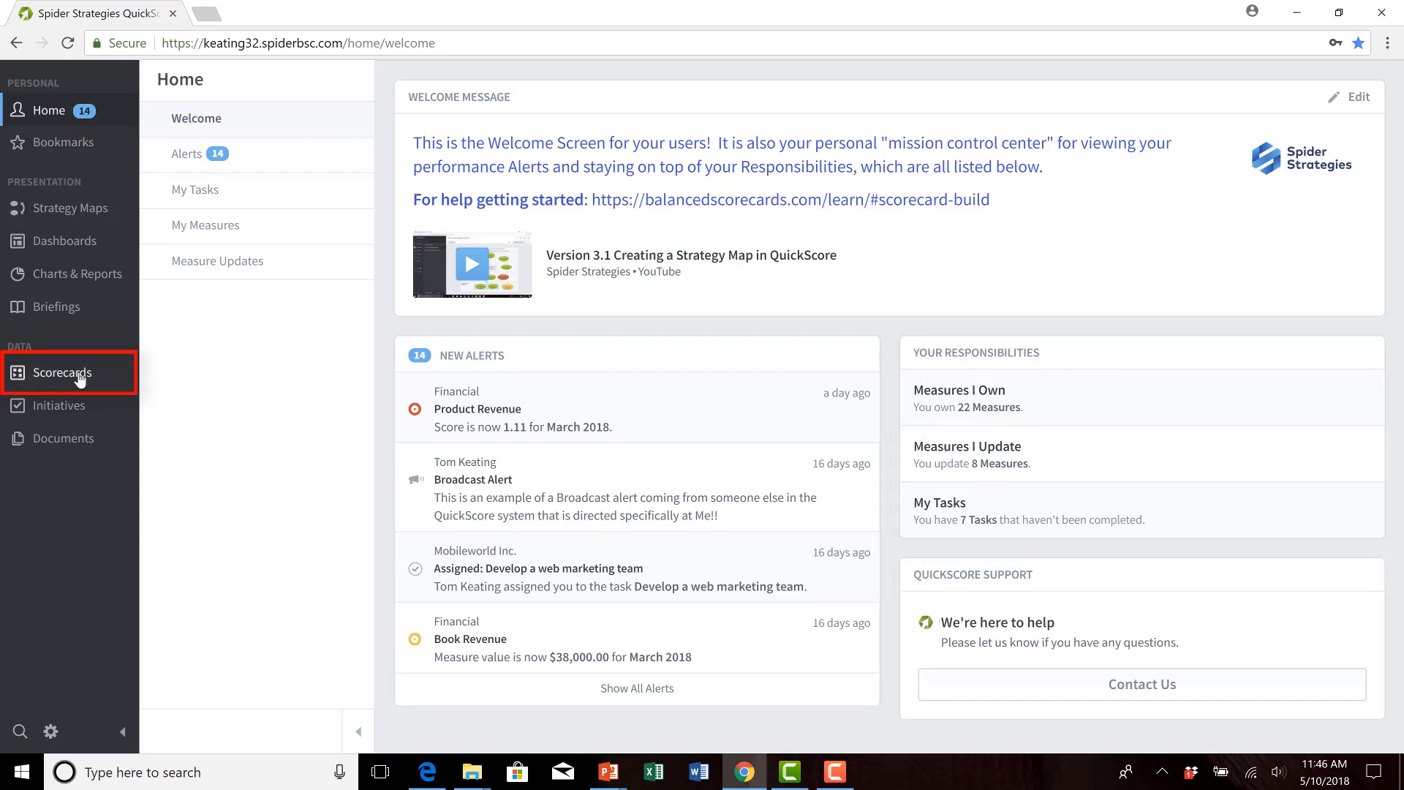
- Open the Mobileworld Inc. scorecards, look over the organization list, and widen the scorecard tree to fit the full item names
{"action": "left_click", "coordinate": [80, 374]}
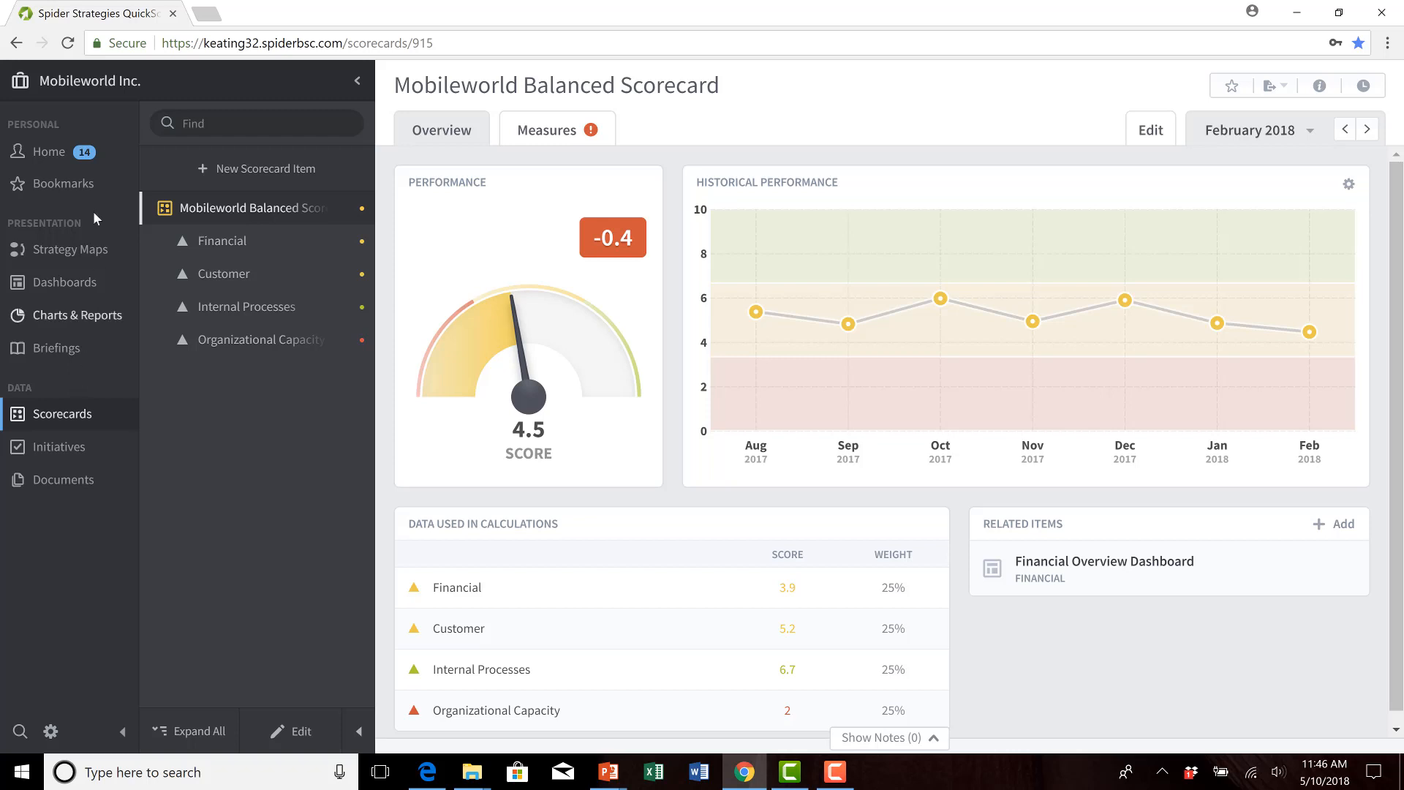
{"action": "left_click", "coordinate": [162, 87]}
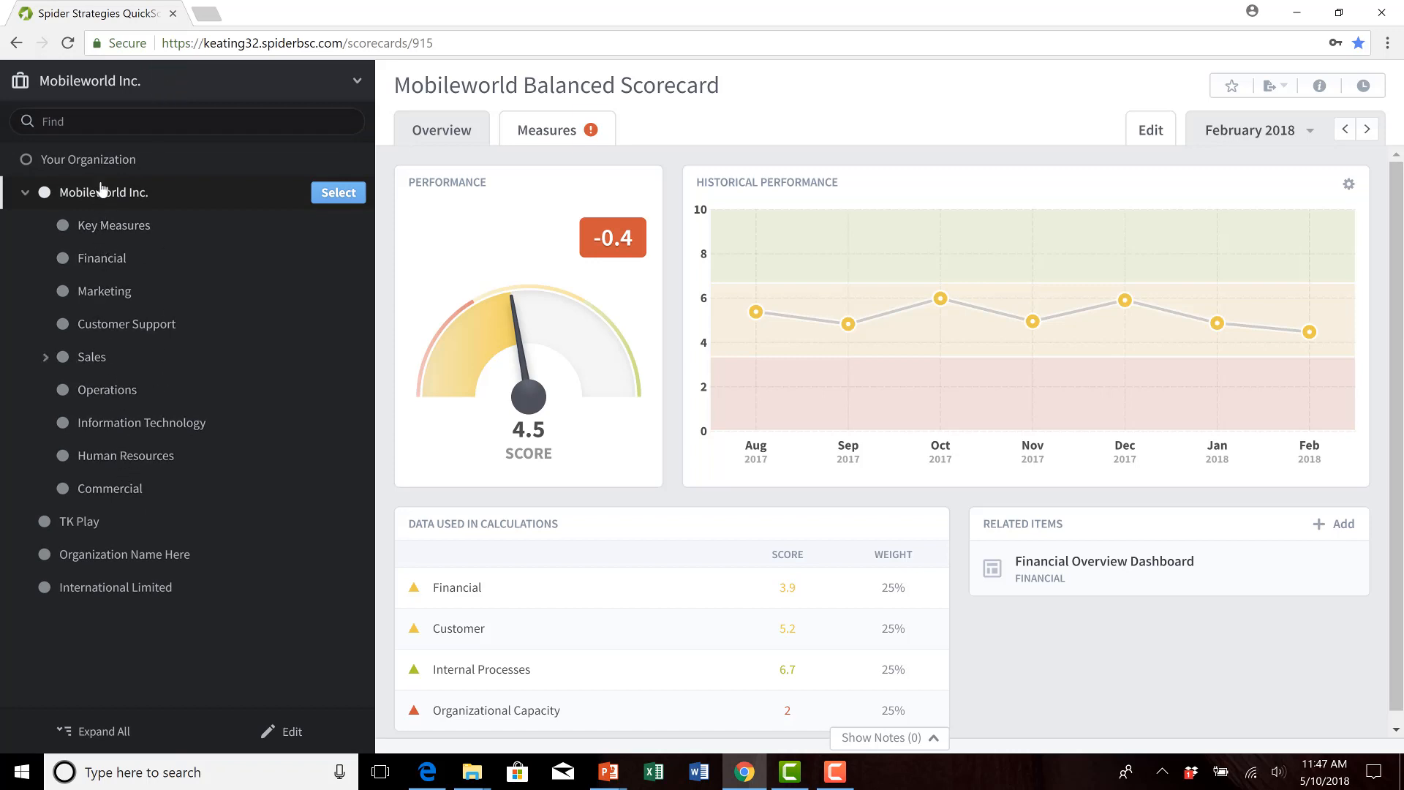
{"action": "left_click", "coordinate": [157, 85]}
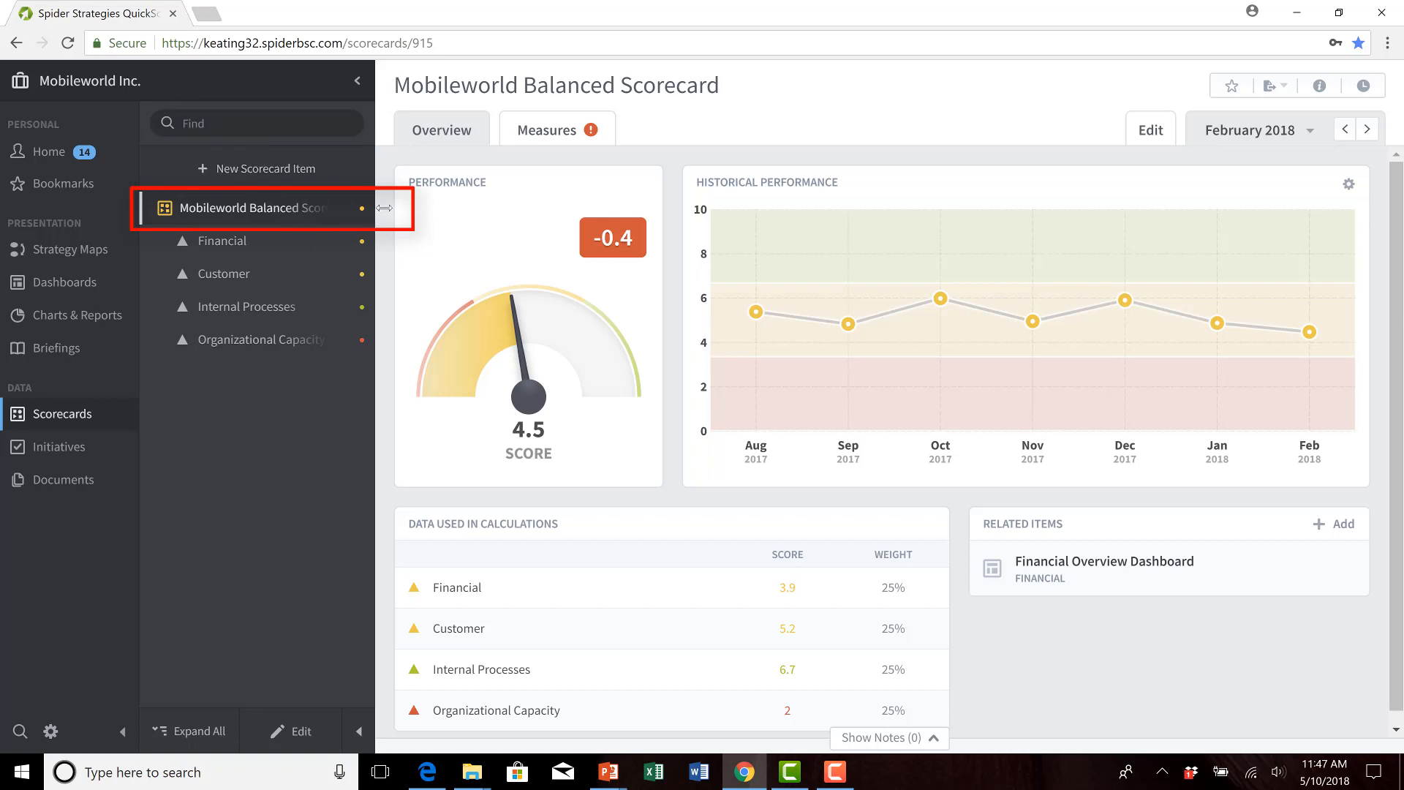
{"action": "left_click_drag", "start_coordinate": [375, 209], "coordinate": [422, 214]}
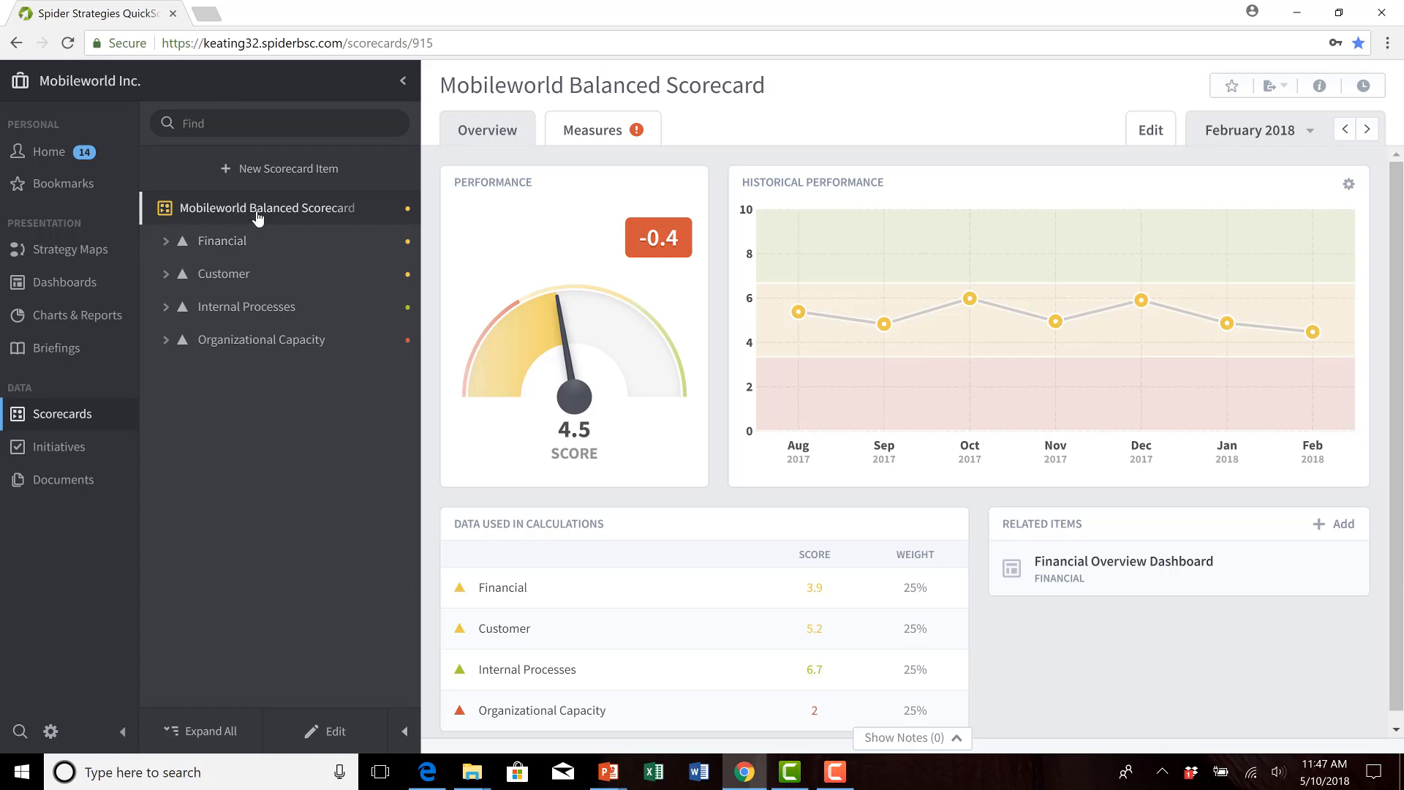
- Expand the Financial, Customer, Internal Processes and Organizational Capacity perspectives to view their objectives
{"action": "left_click", "coordinate": [220, 243]}
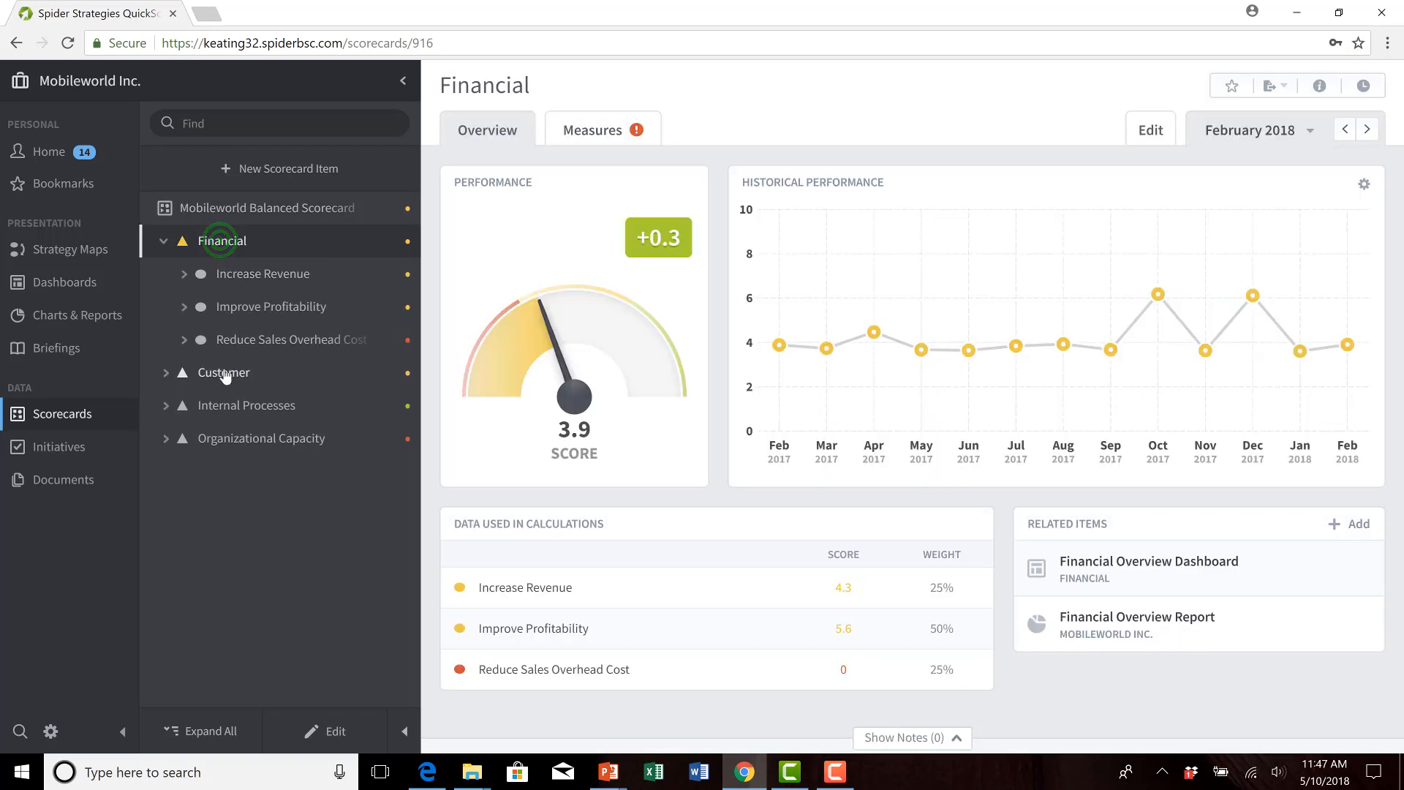
{"action": "left_click", "coordinate": [224, 374]}
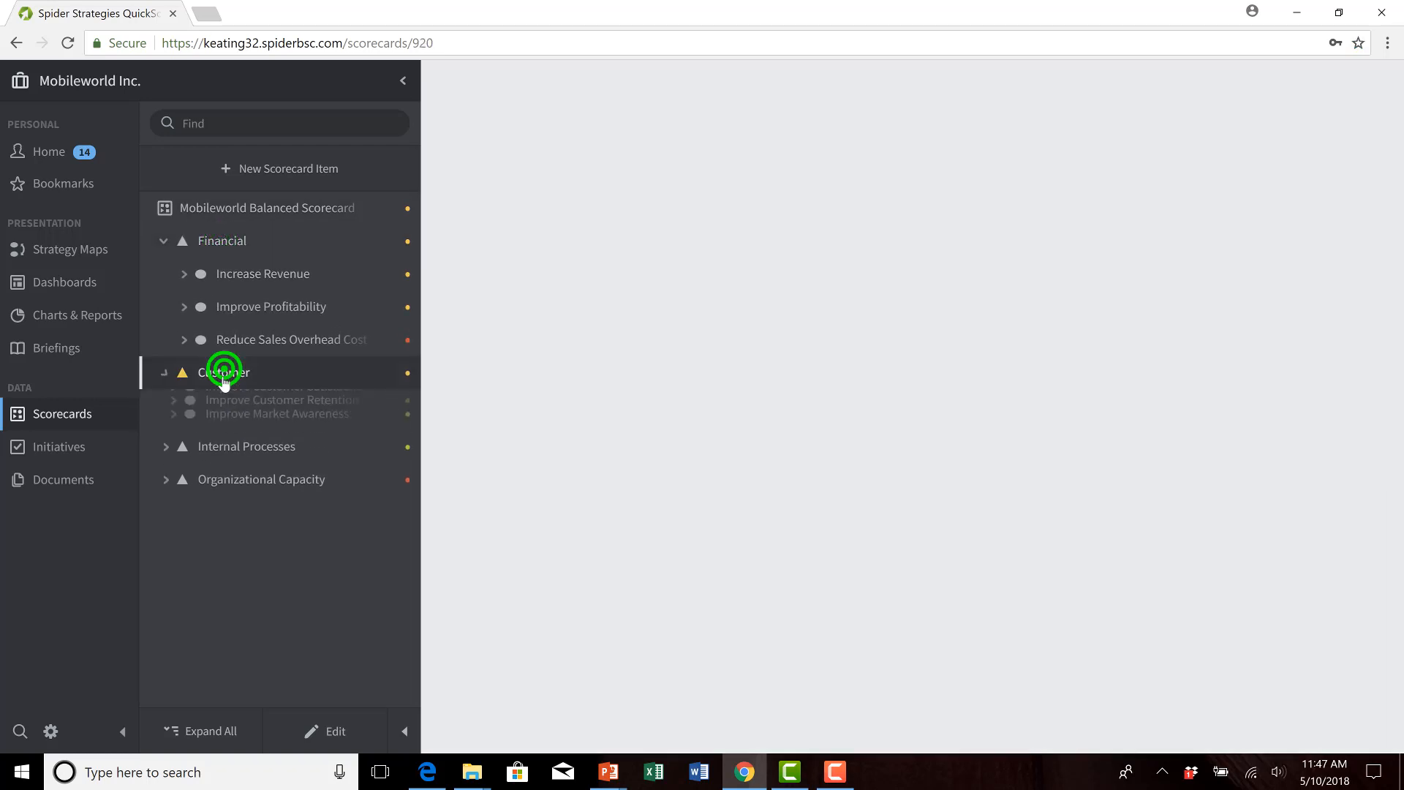
{"action": "left_click", "coordinate": [235, 504]}
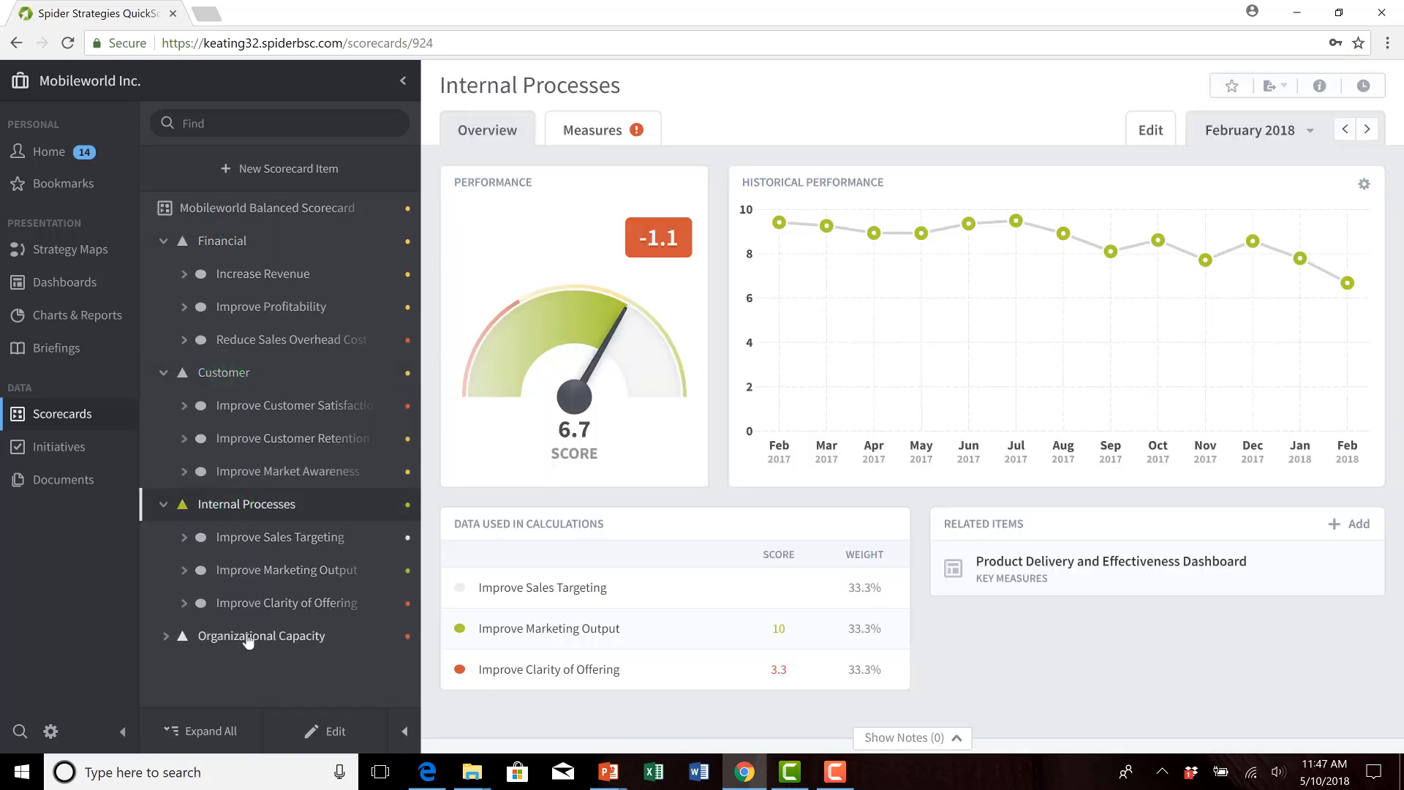
{"action": "left_click", "coordinate": [248, 639]}
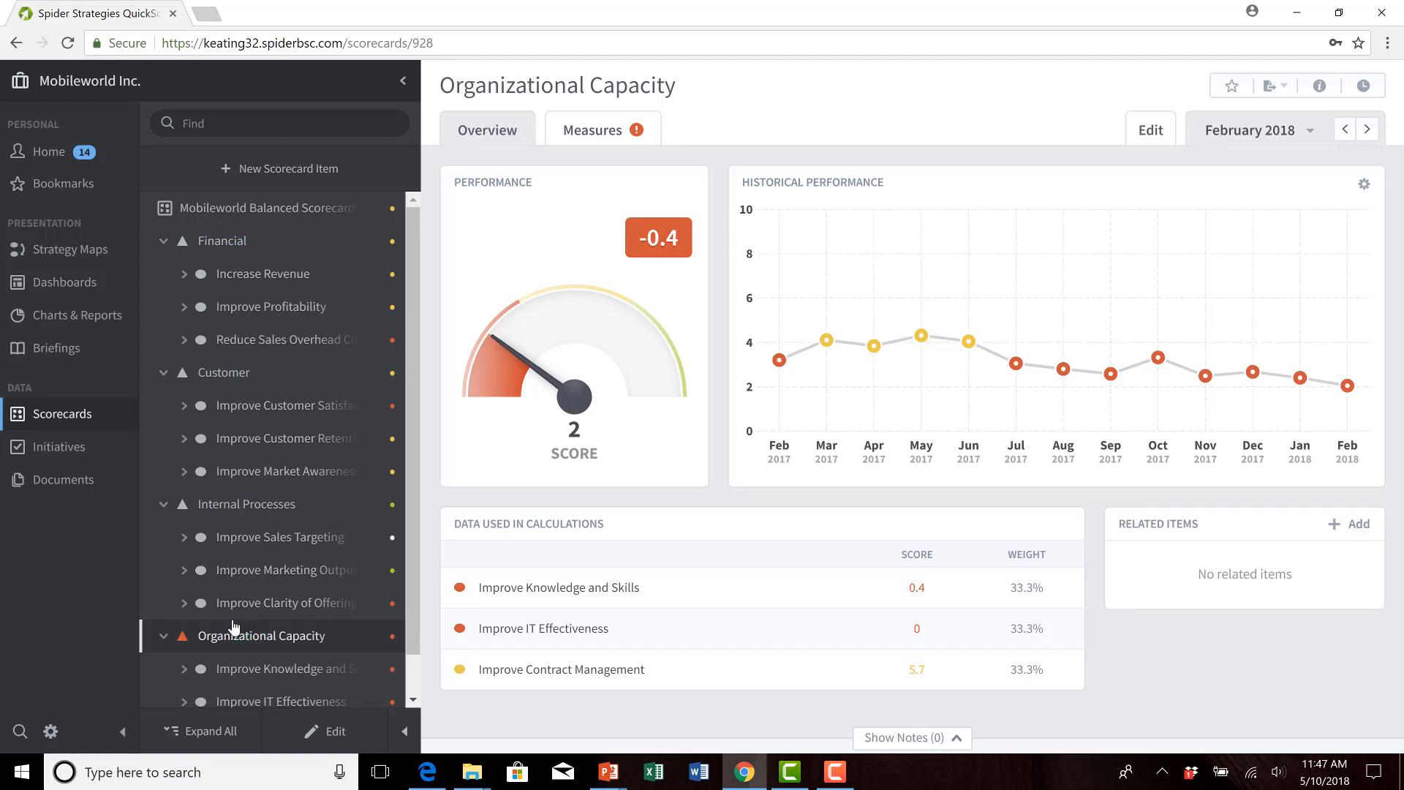
- Expand the Increase Revenue and Improve Profitability objectives and view the Book Revenue, Training Revenue and Product Revenue measures
{"action": "left_click", "coordinate": [258, 278]}
{"action": "left_click", "coordinate": [256, 439]}
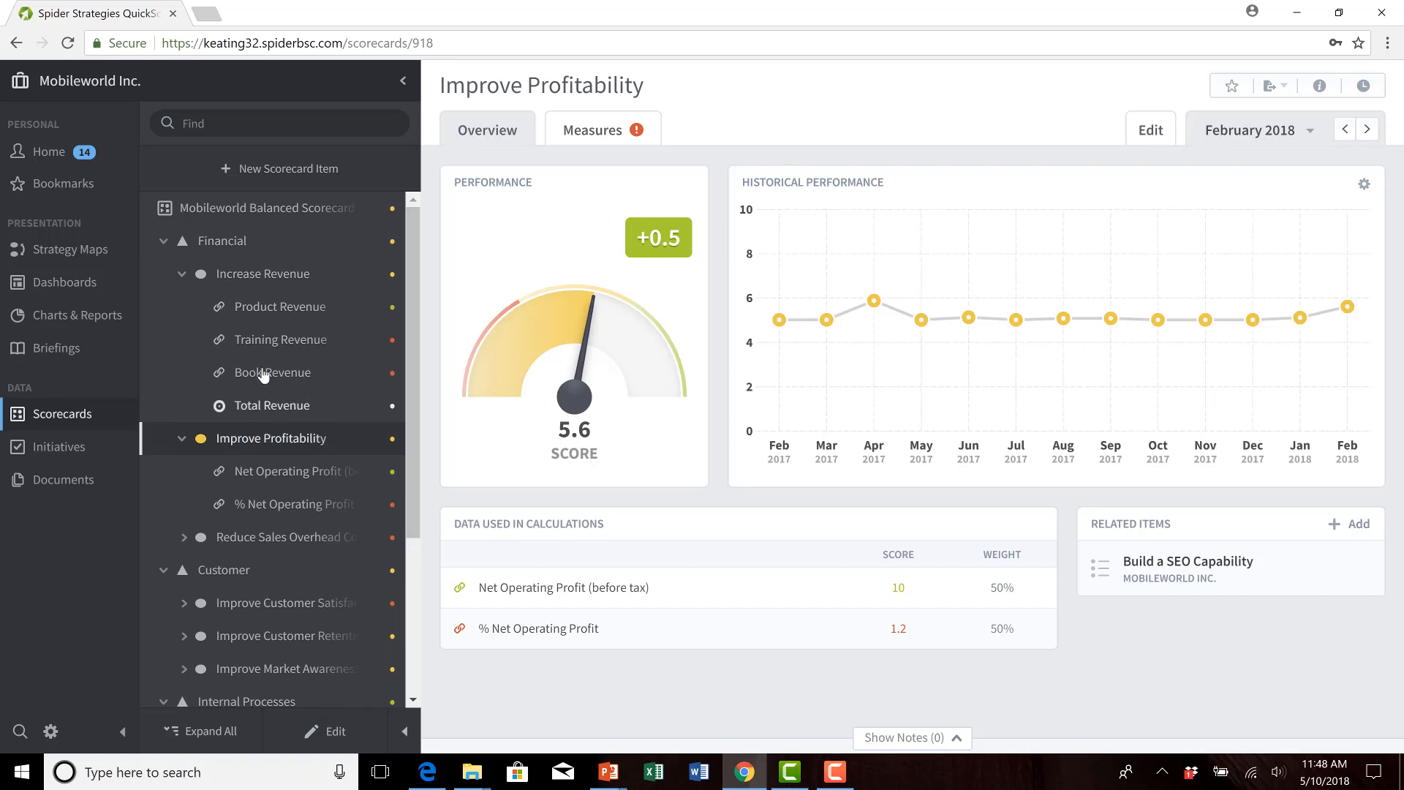
{"action": "left_click", "coordinate": [303, 374]}
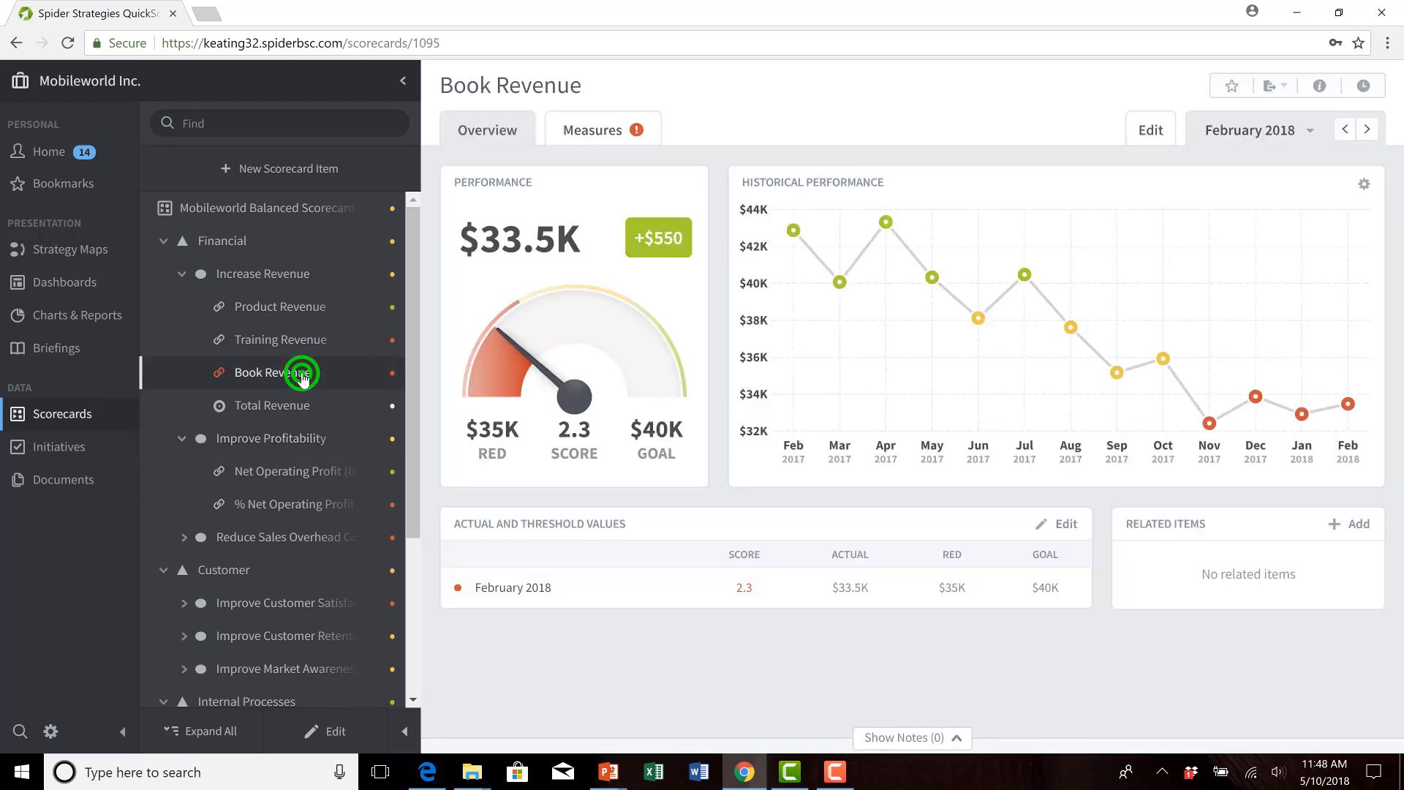
{"action": "left_click", "coordinate": [305, 346]}
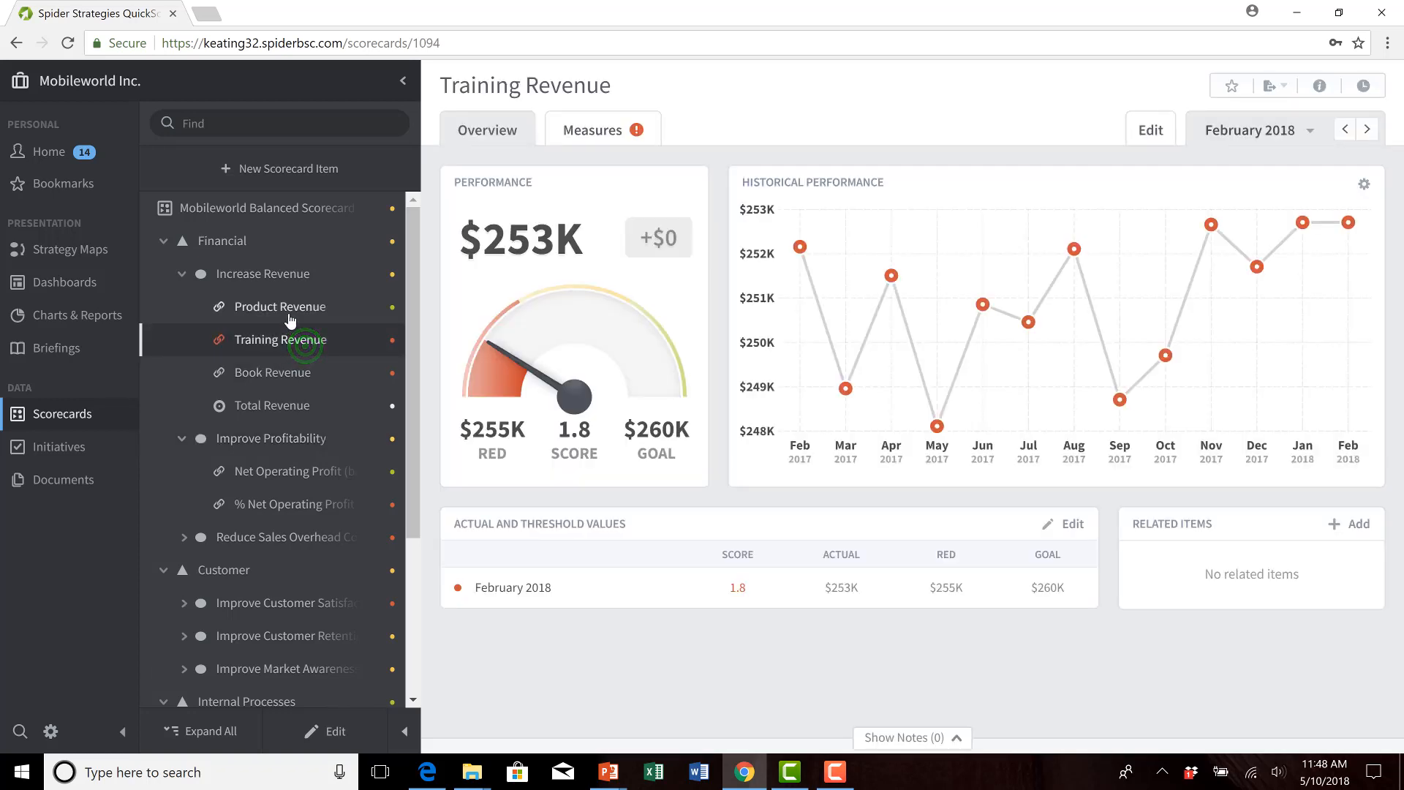
{"action": "left_click", "coordinate": [291, 308]}
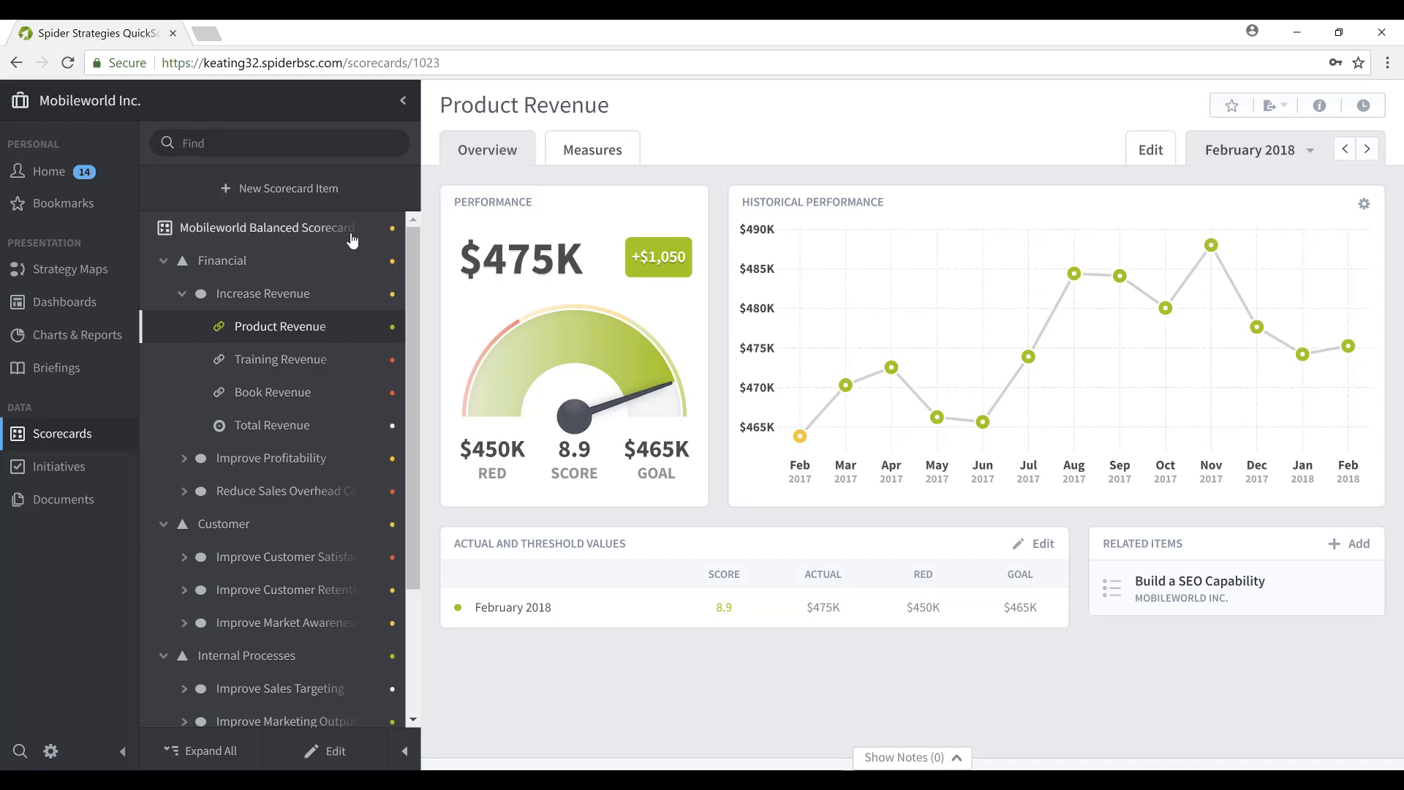
- Add a new organization named Training Organization under Your Organization in the organization tree
{"action": "left_click", "coordinate": [172, 107]}
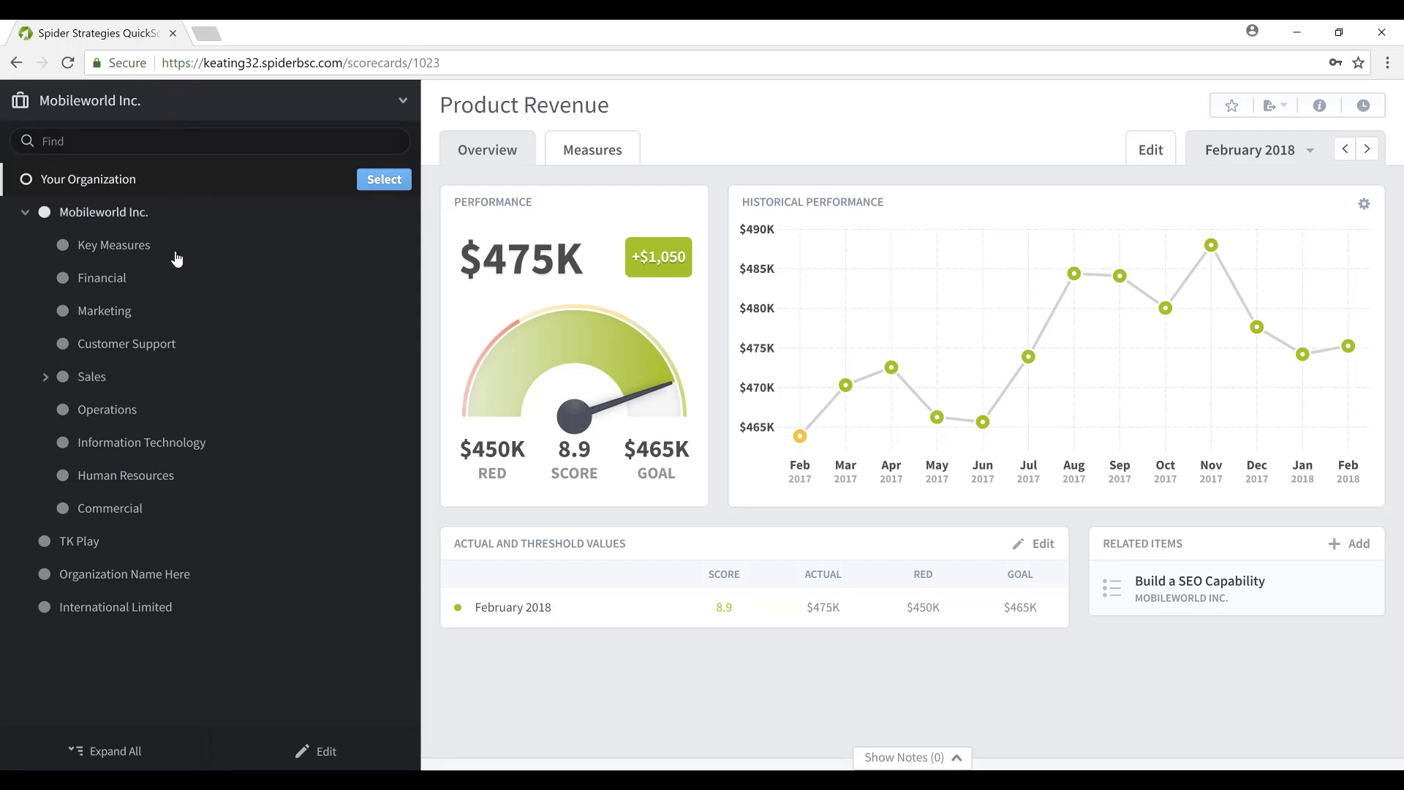
{"action": "left_click", "coordinate": [326, 754]}
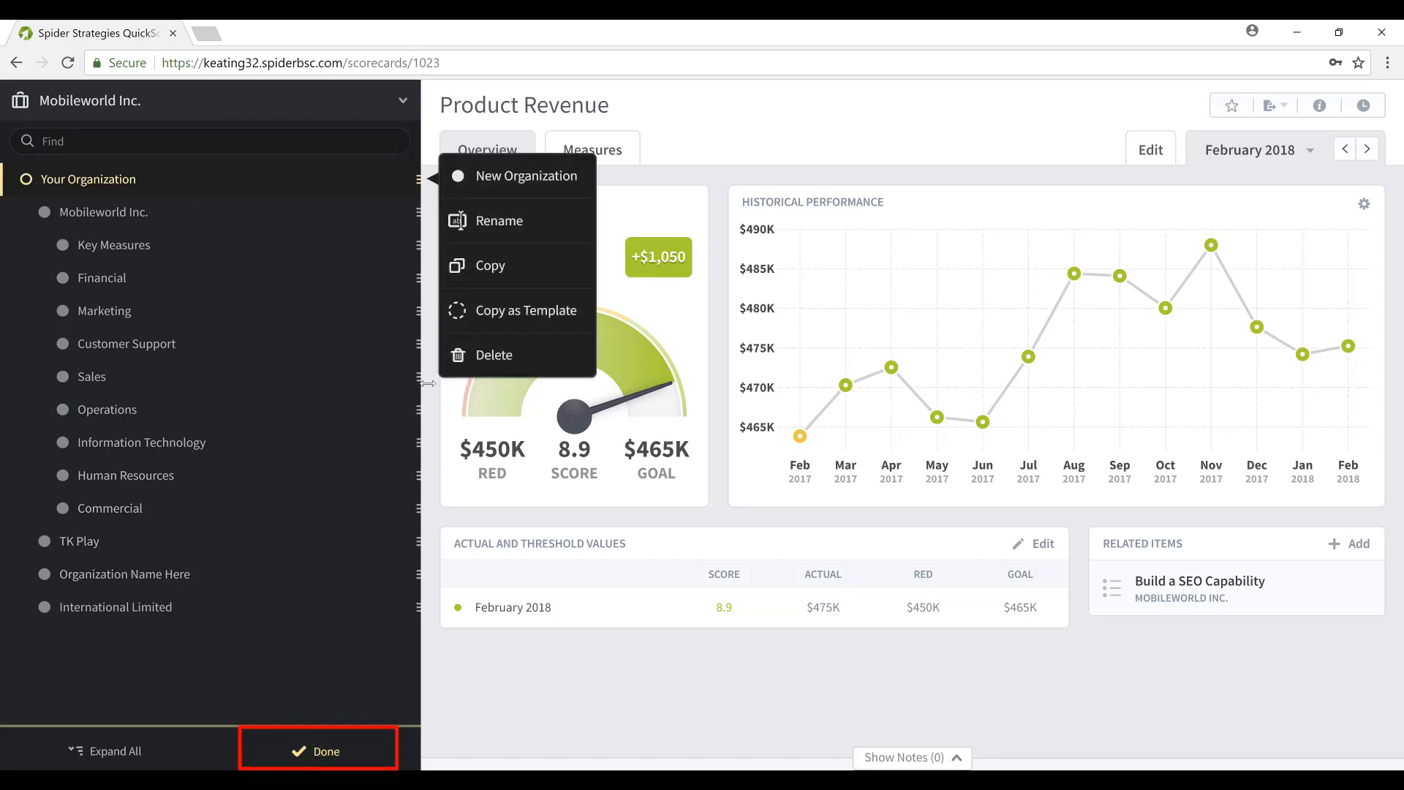
{"action": "left_click", "coordinate": [528, 181]}
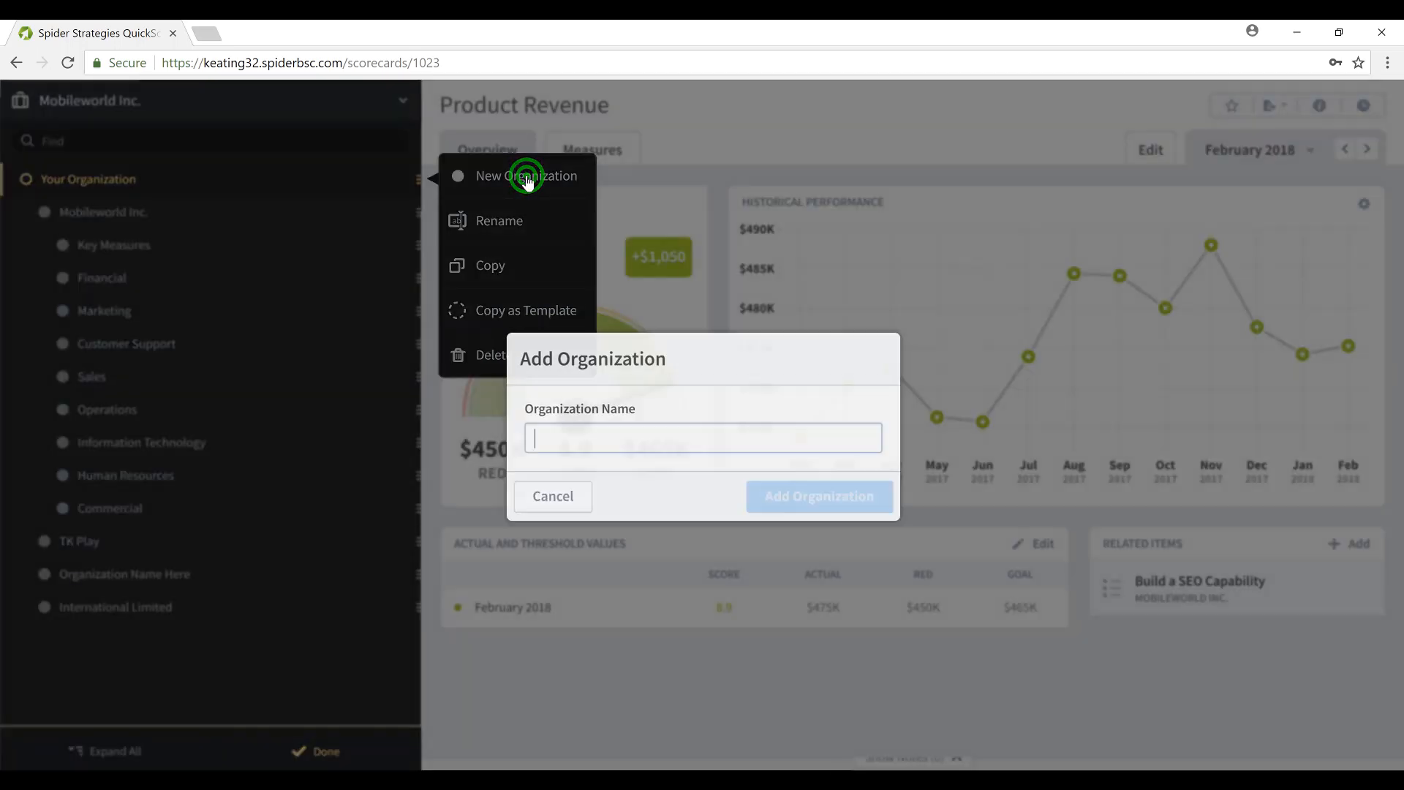
{"action": "type", "text": "Train"}
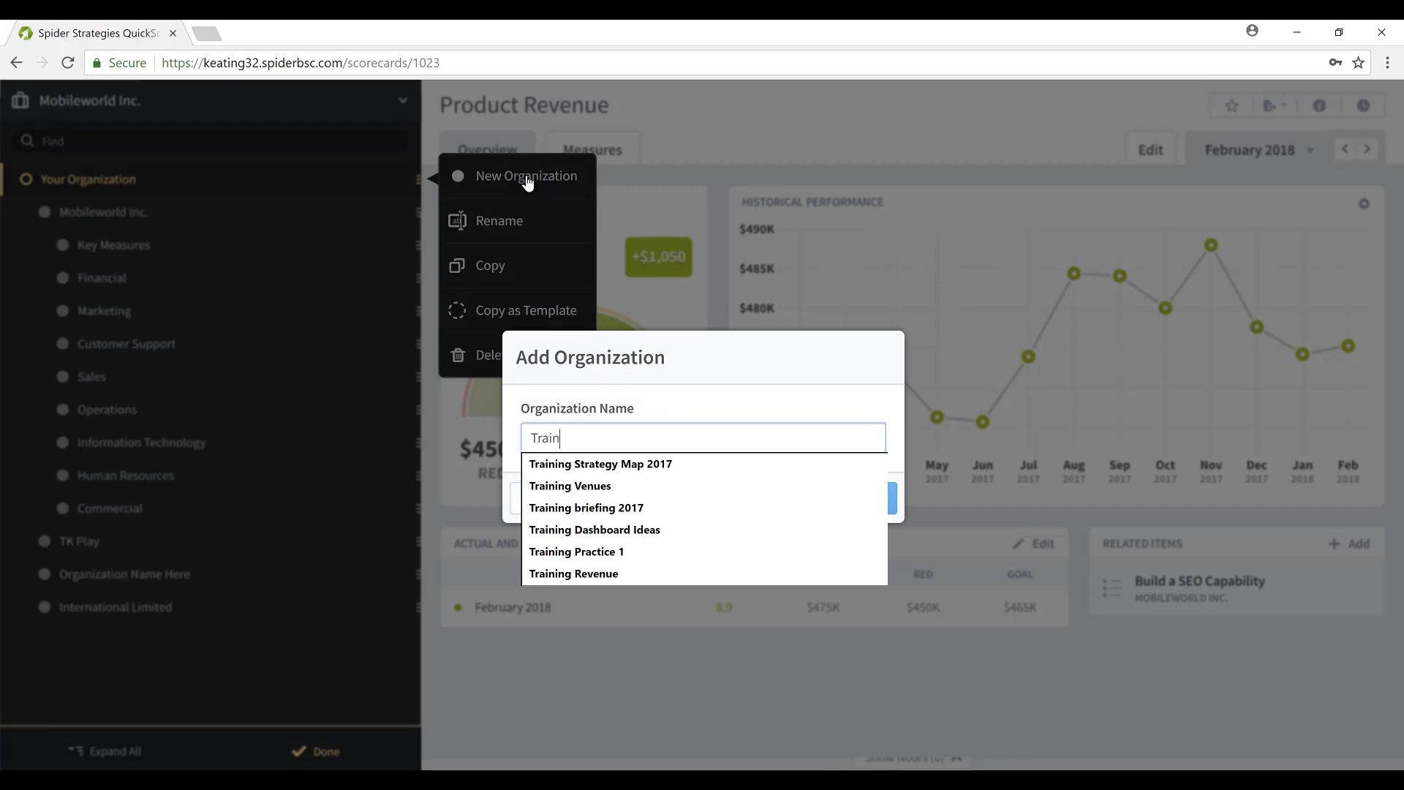
{"action": "type", "text": "ing Orgn"}
{"action": "key", "text": "BackSpace"}
{"action": "key", "text": "BackSpace"}
{"action": "key", "text": "BackSpace"}
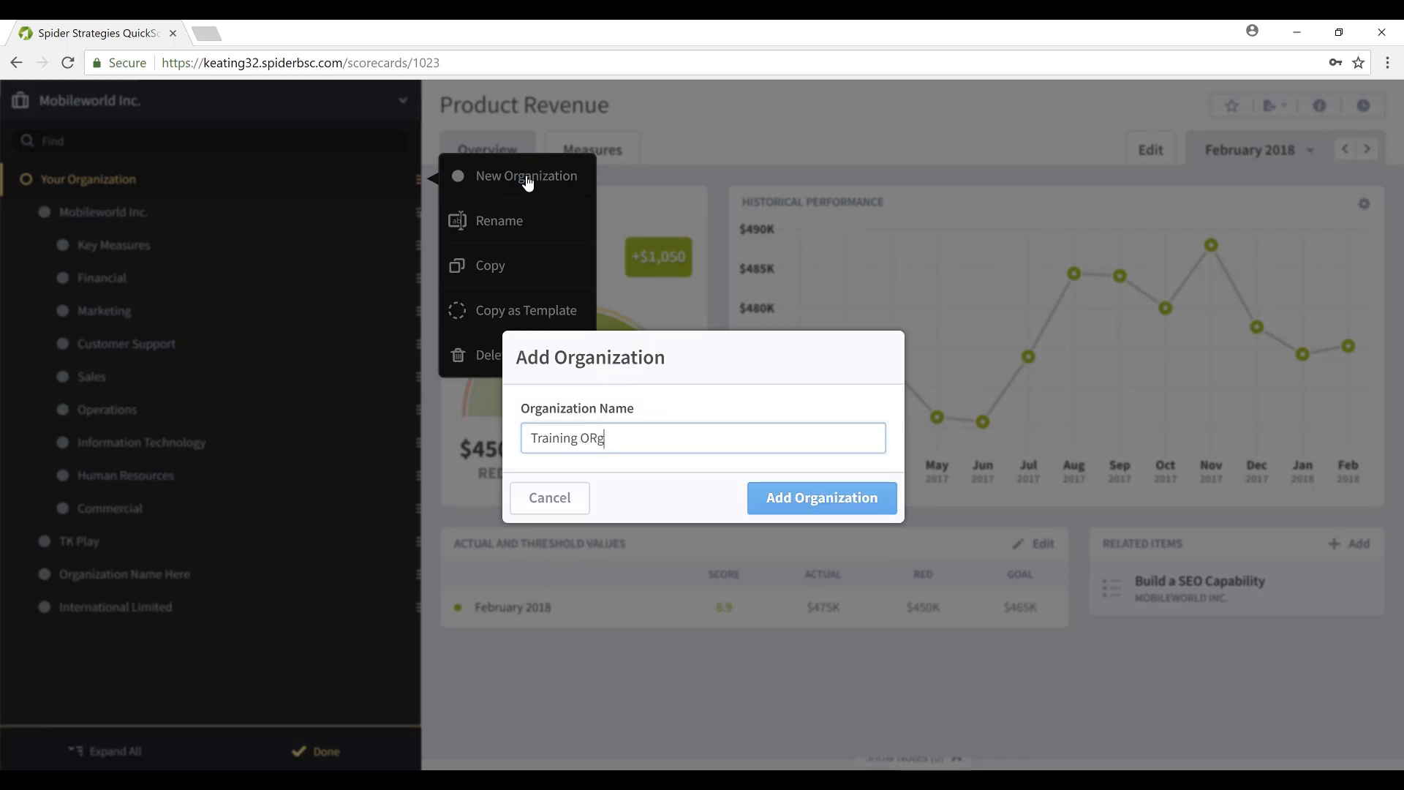
{"action": "type", "text": "rganization"}
{"action": "key", "text": "Return"}
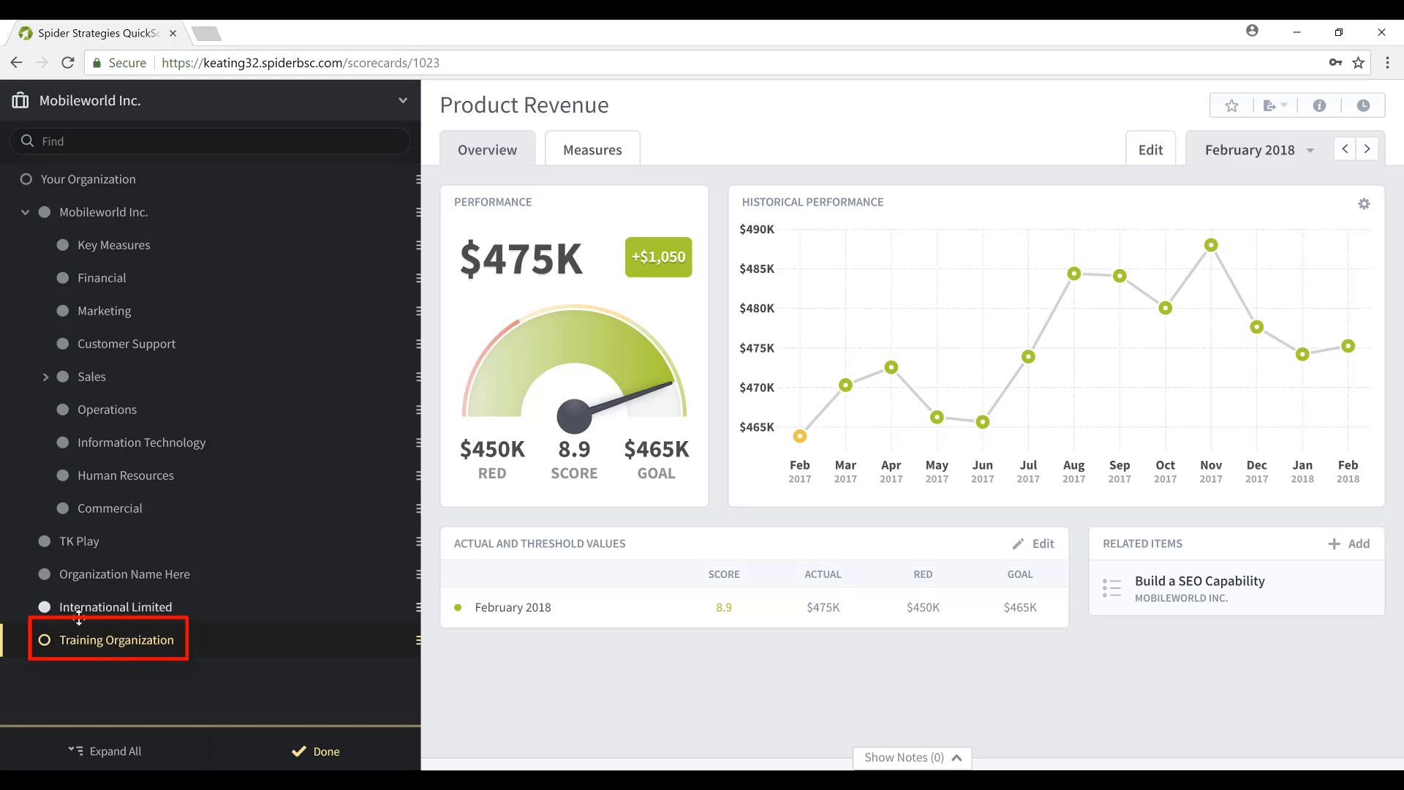
- Finish editing the organization tree and switch to Training Organization
{"action": "right_click", "coordinate": [100, 606]}
{"action": "right_click", "coordinate": [83, 643]}
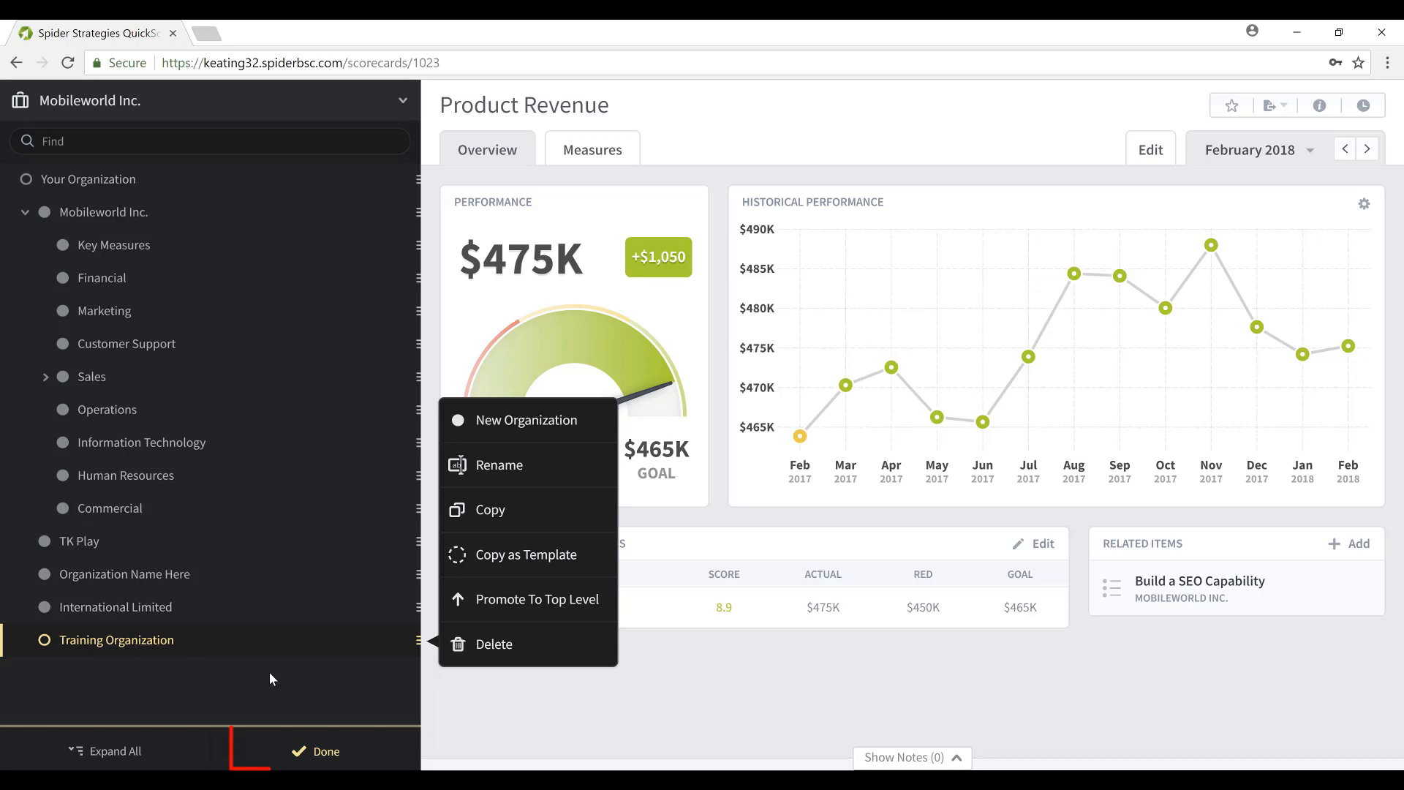
{"action": "left_click", "coordinate": [330, 752]}
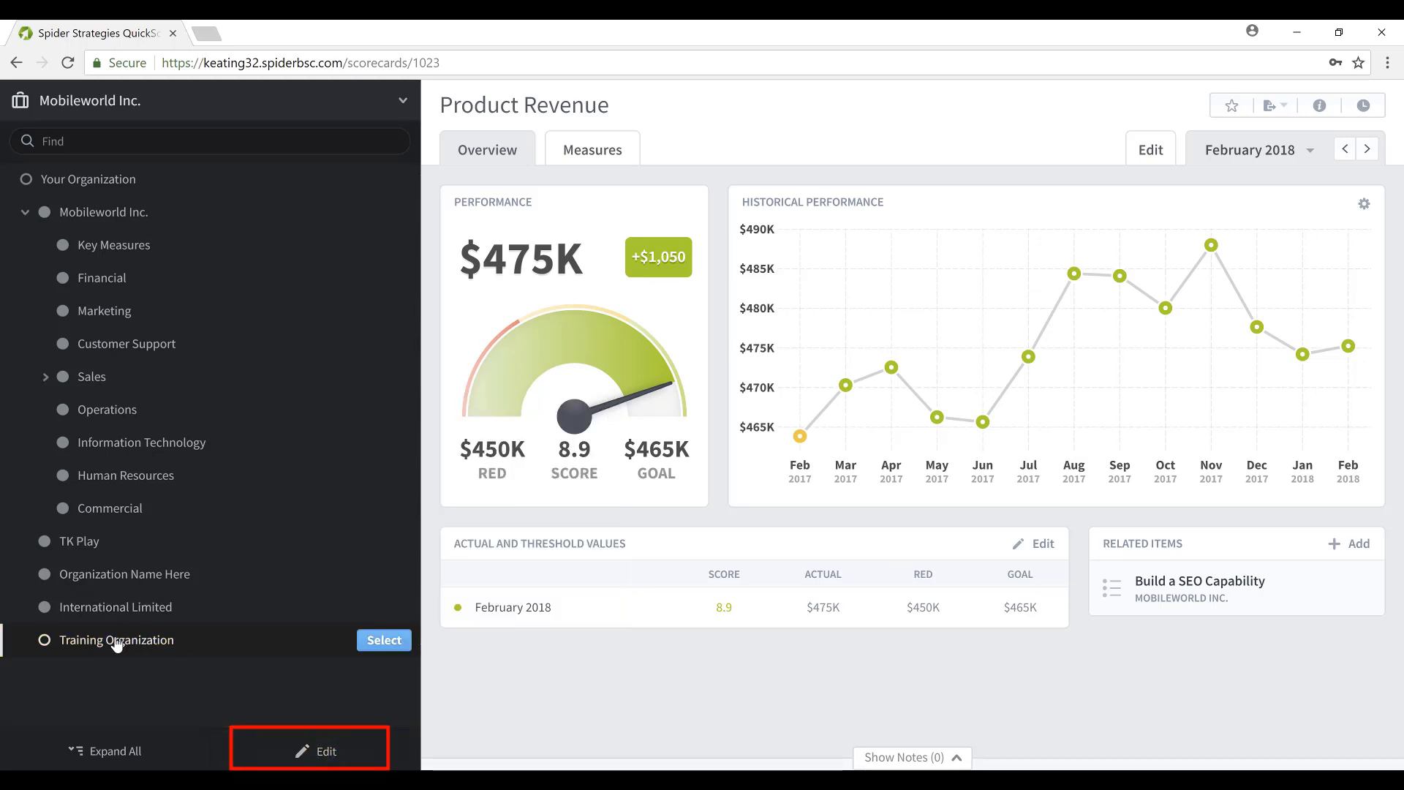
{"action": "left_click", "coordinate": [384, 641]}
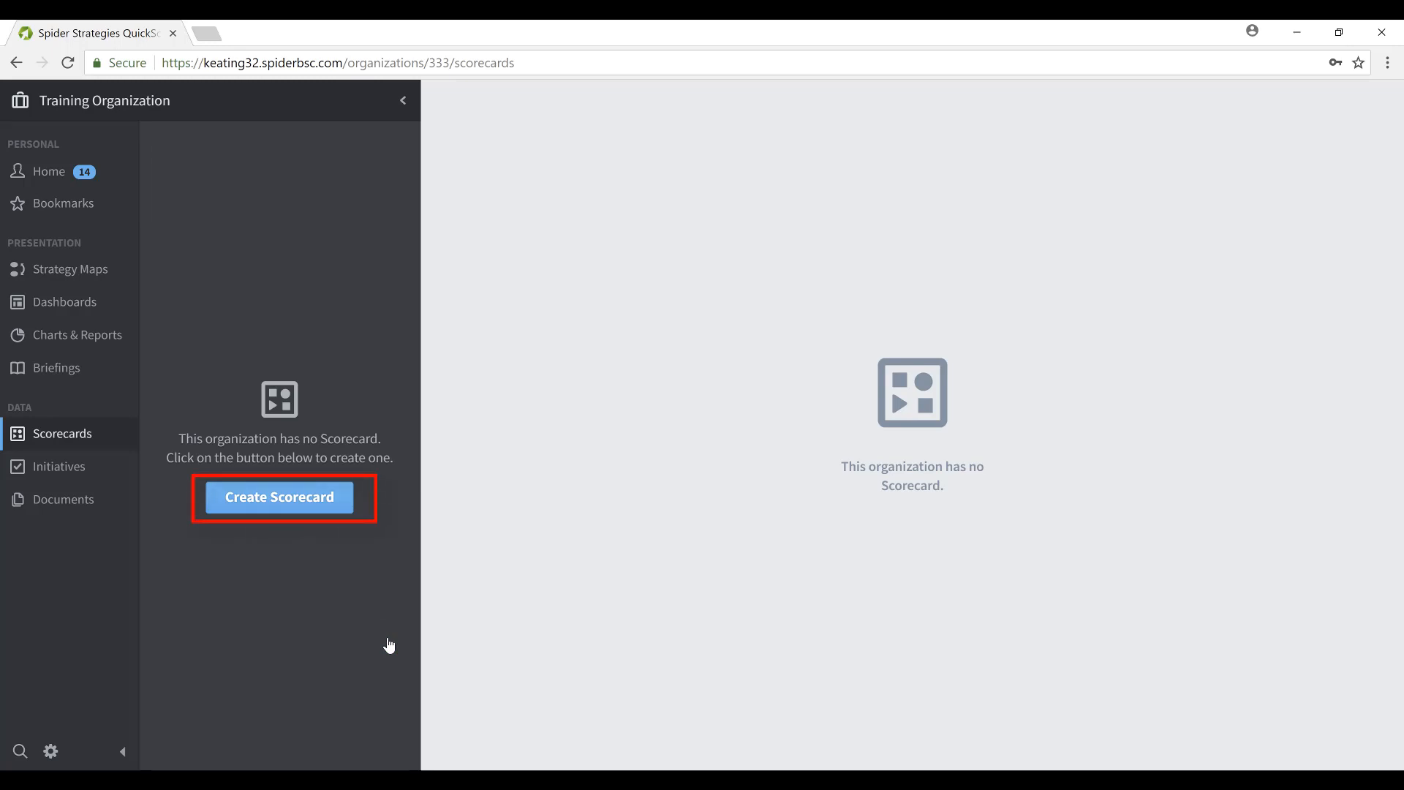
- Create a scorecard named Training Scorecard for Training Organization, with an empty description and no tags
{"action": "left_click", "coordinate": [277, 502]}
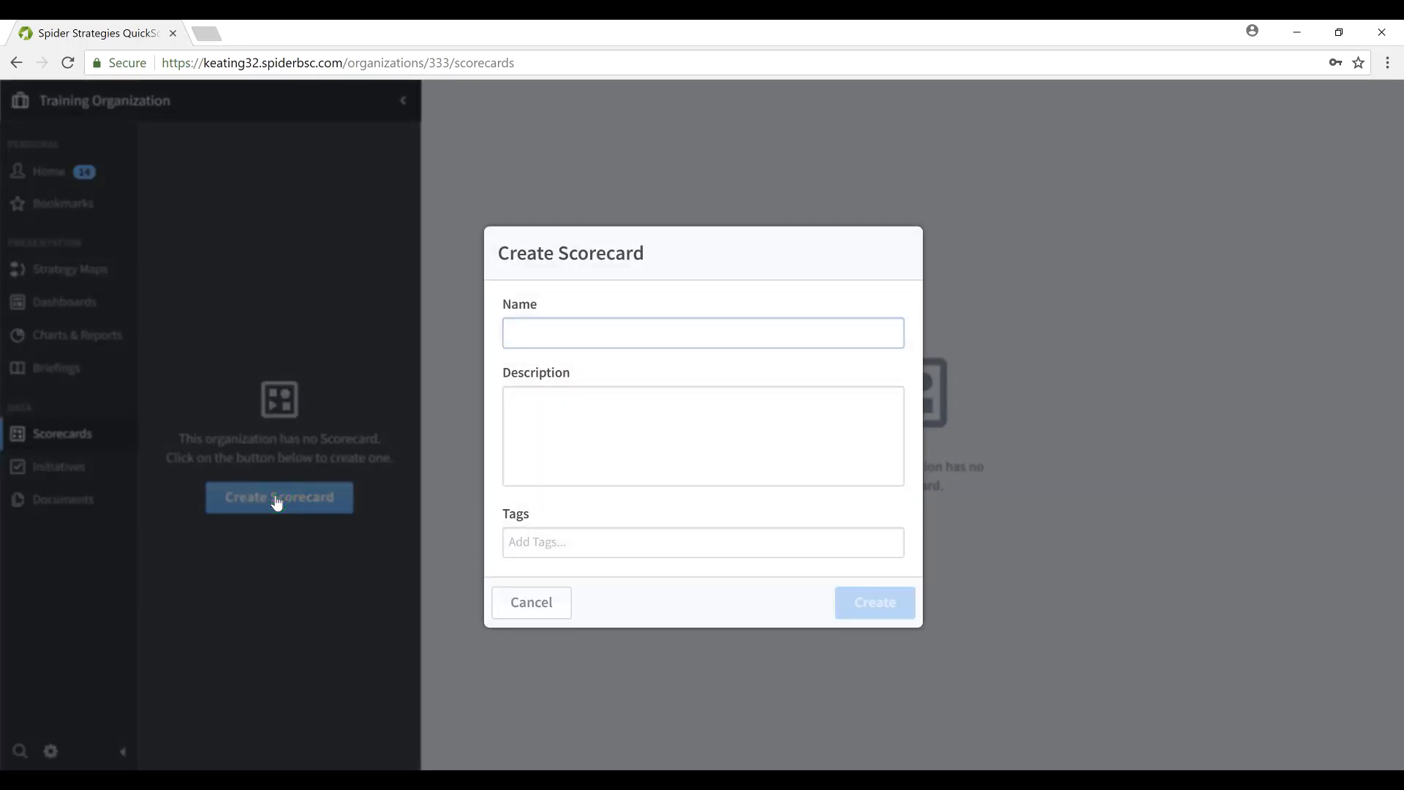
{"action": "type", "text": "Training S"}
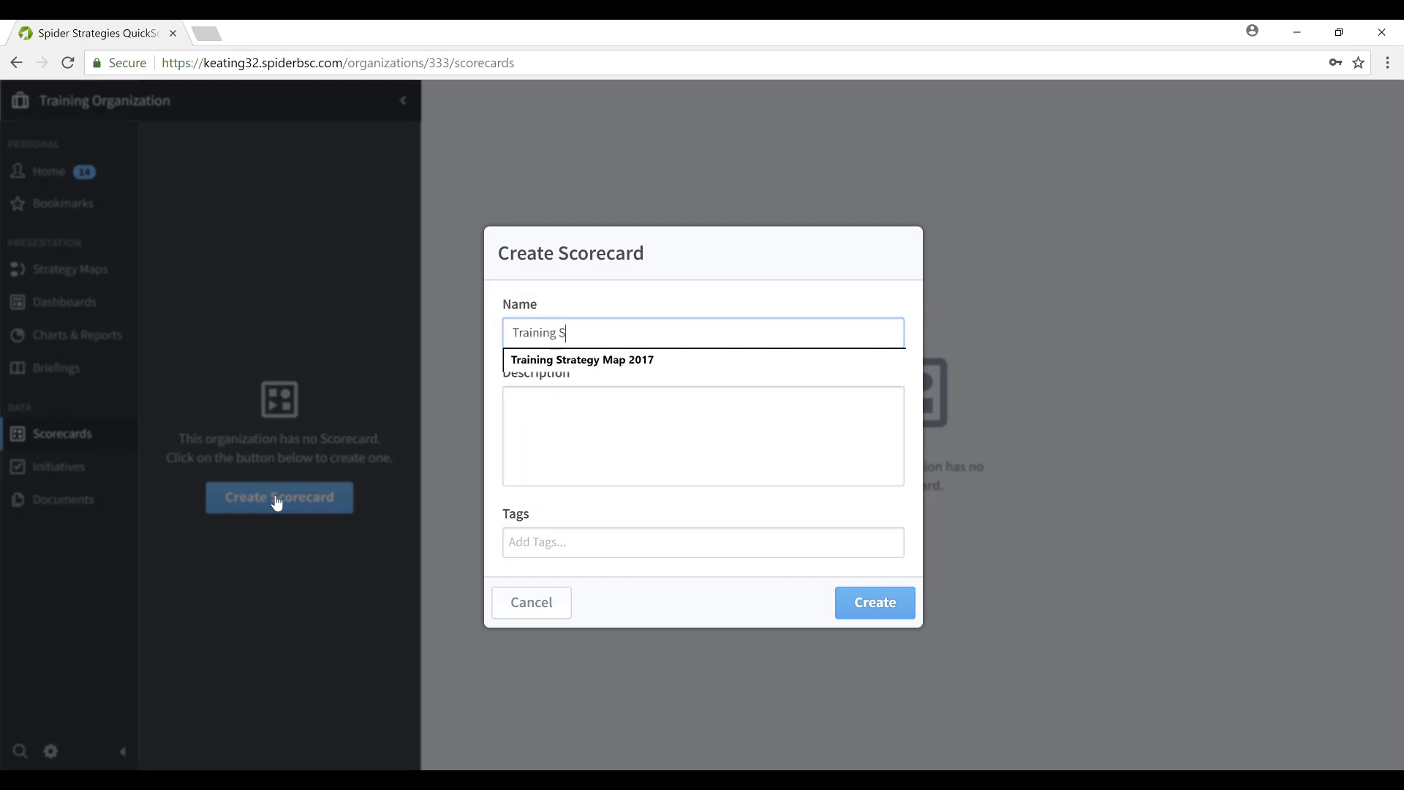
{"action": "type", "text": "core"}
{"action": "key", "text": "Down"}
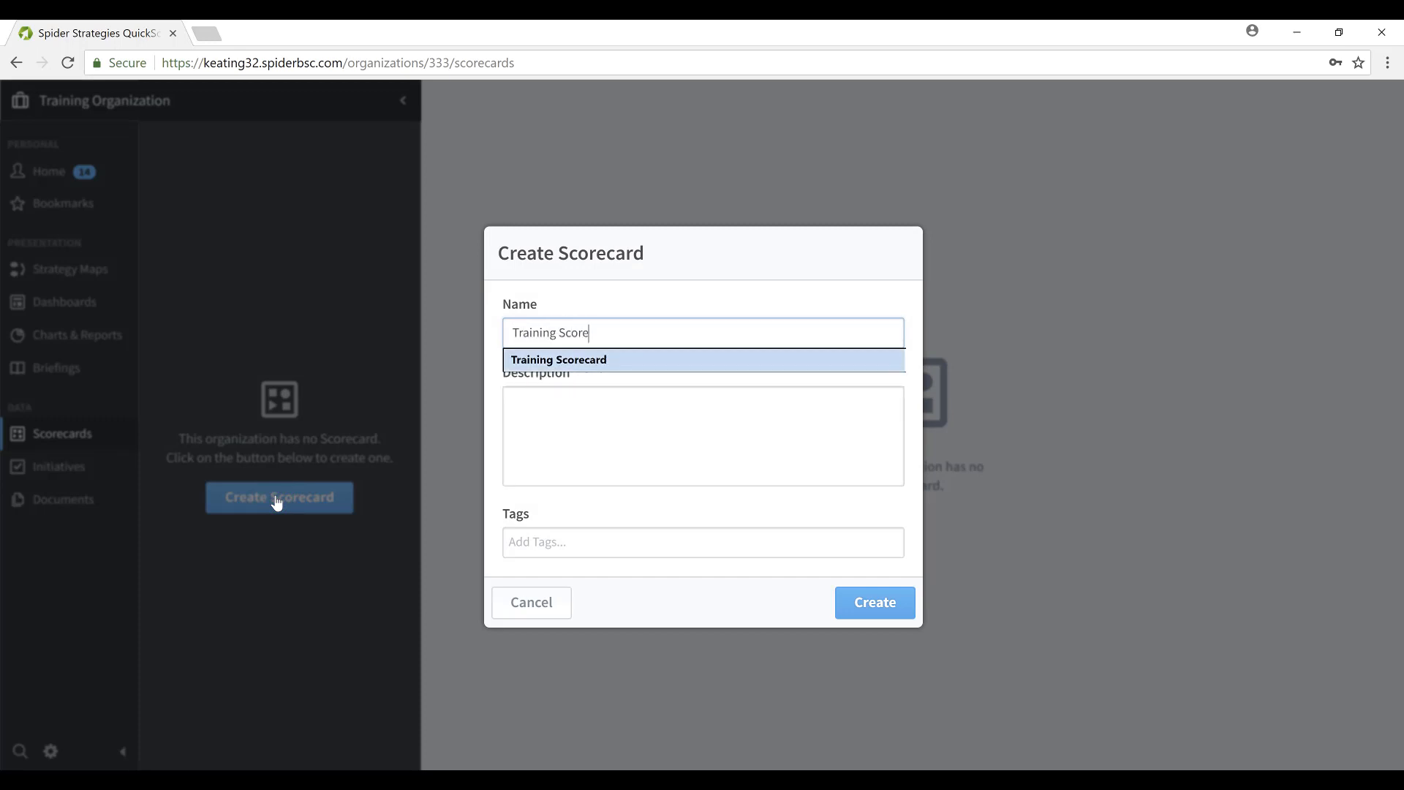
{"action": "key", "text": "Return"}
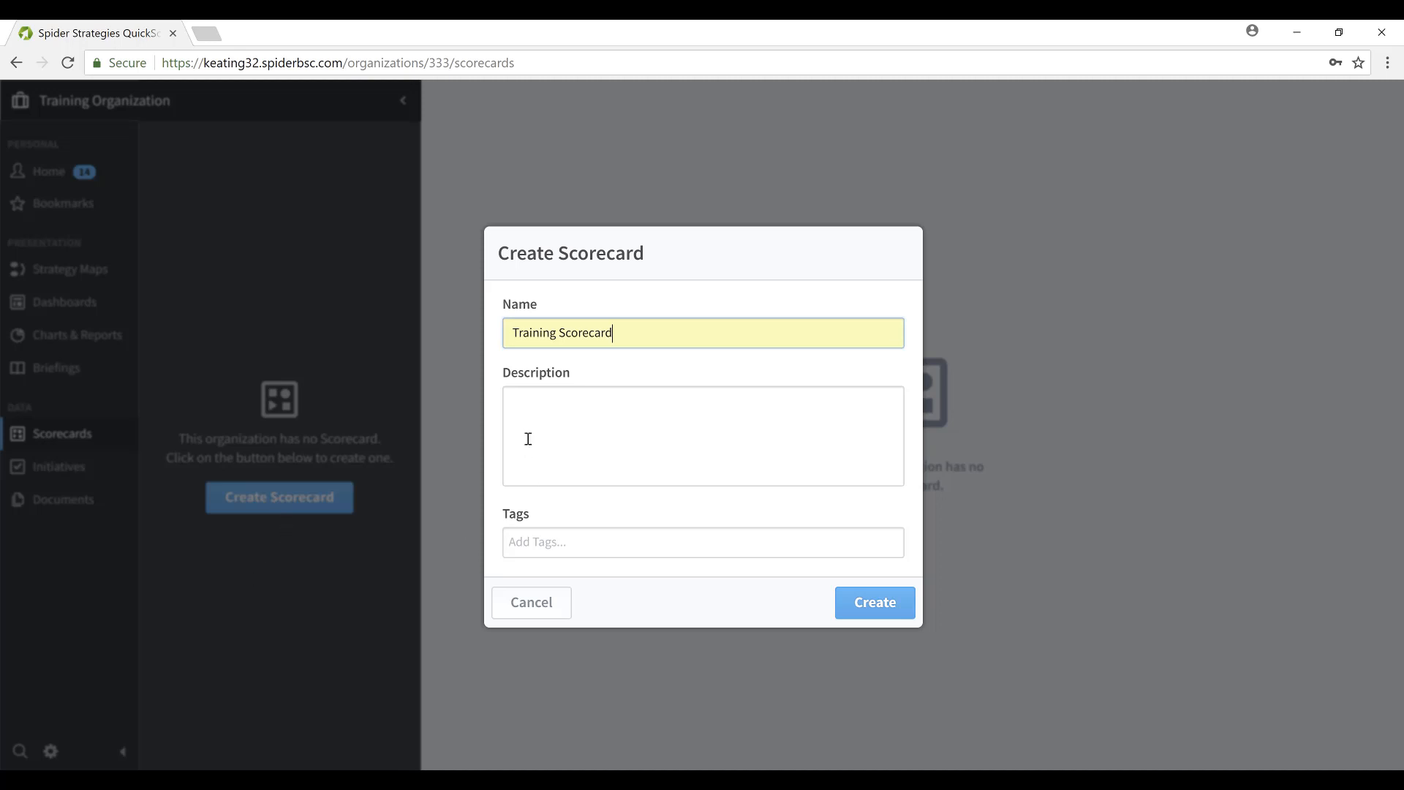
{"action": "left_click", "coordinate": [517, 402]}
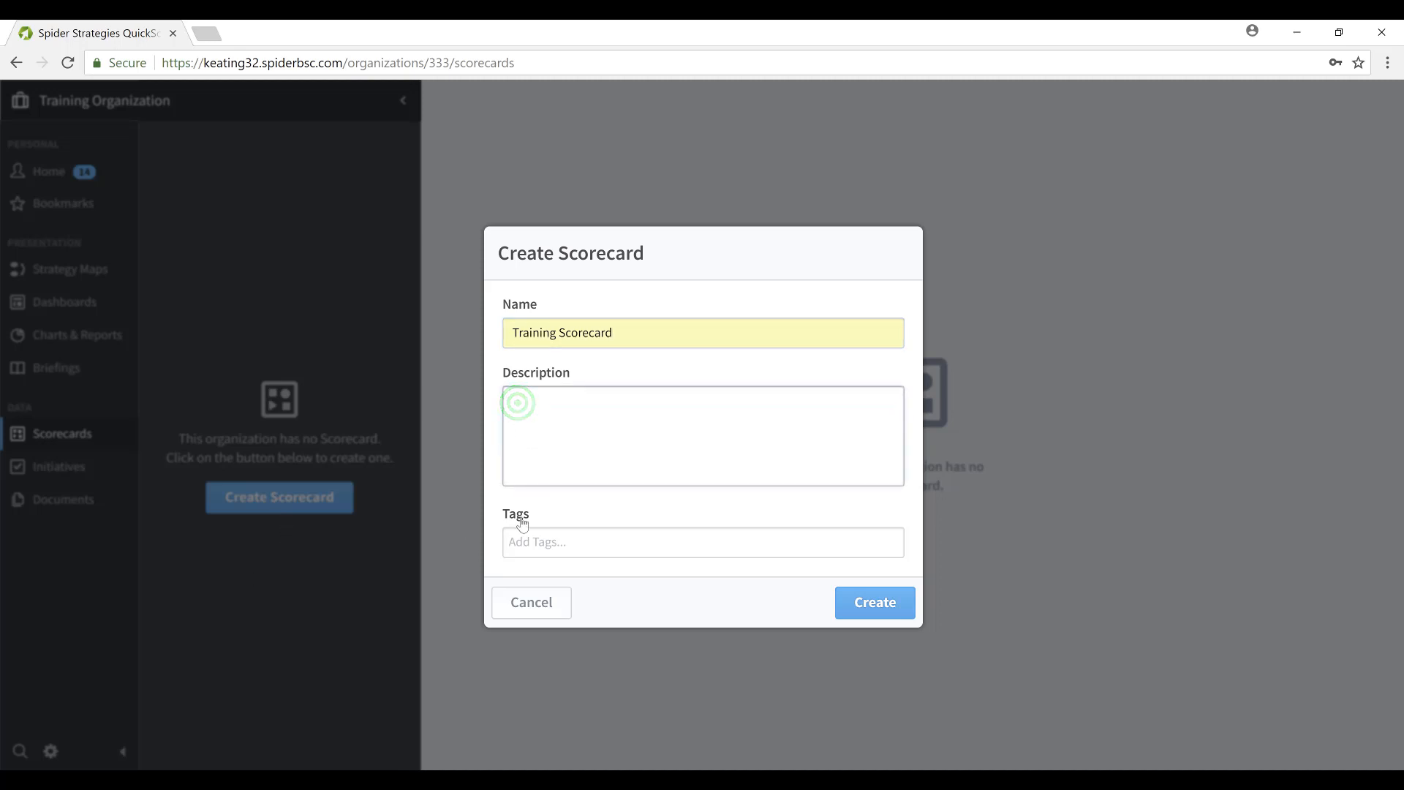
{"action": "left_click", "coordinate": [532, 544]}
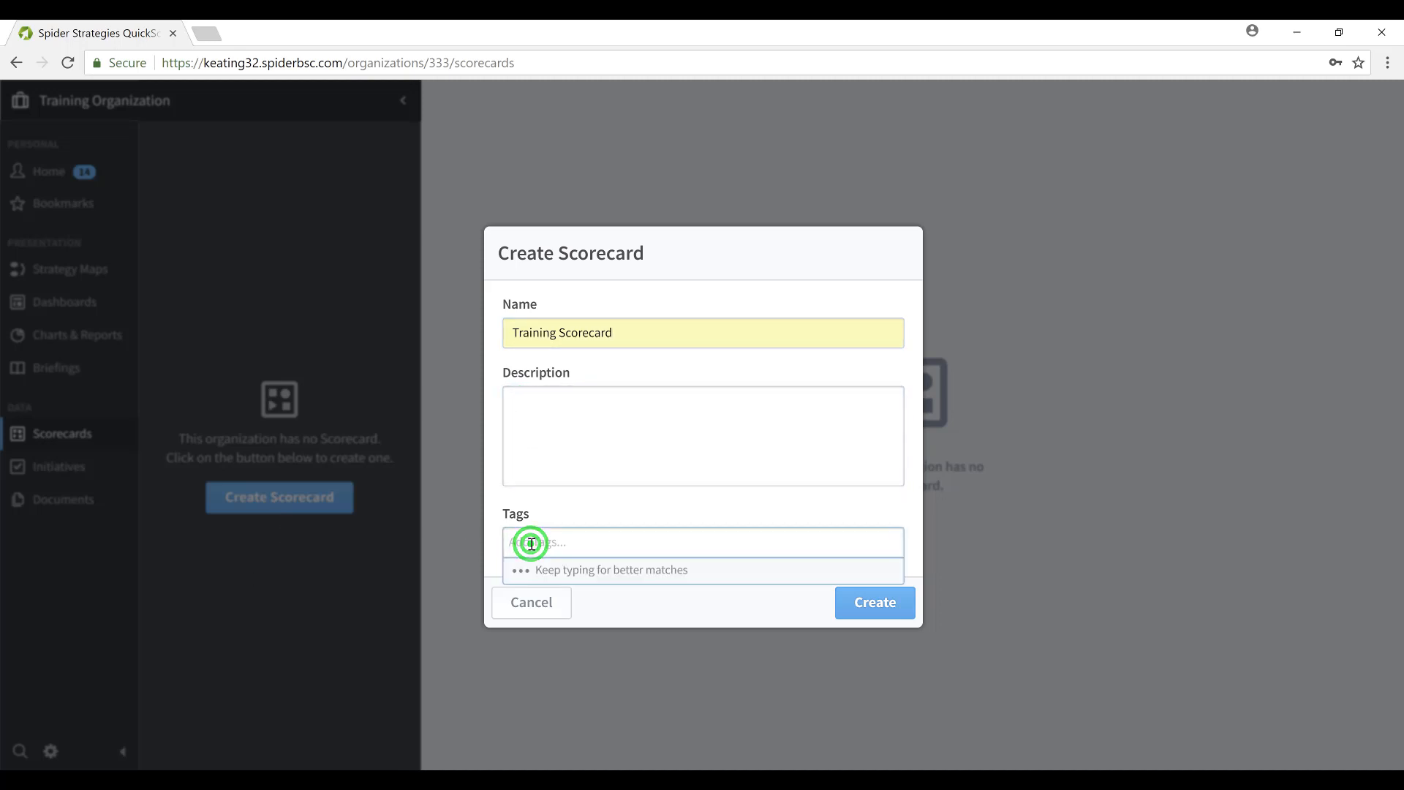
{"action": "left_click", "coordinate": [532, 543]}
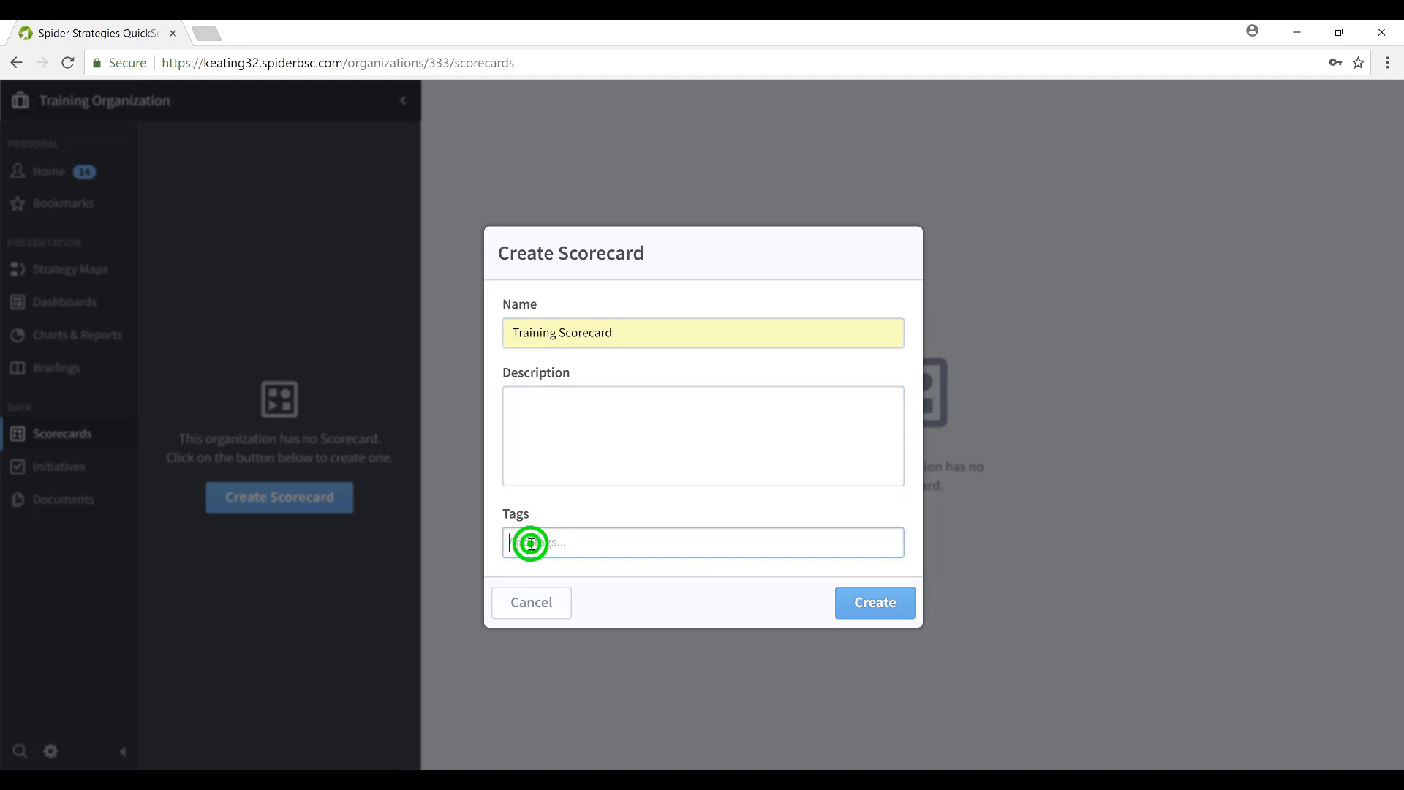
{"action": "left_click", "coordinate": [872, 604]}
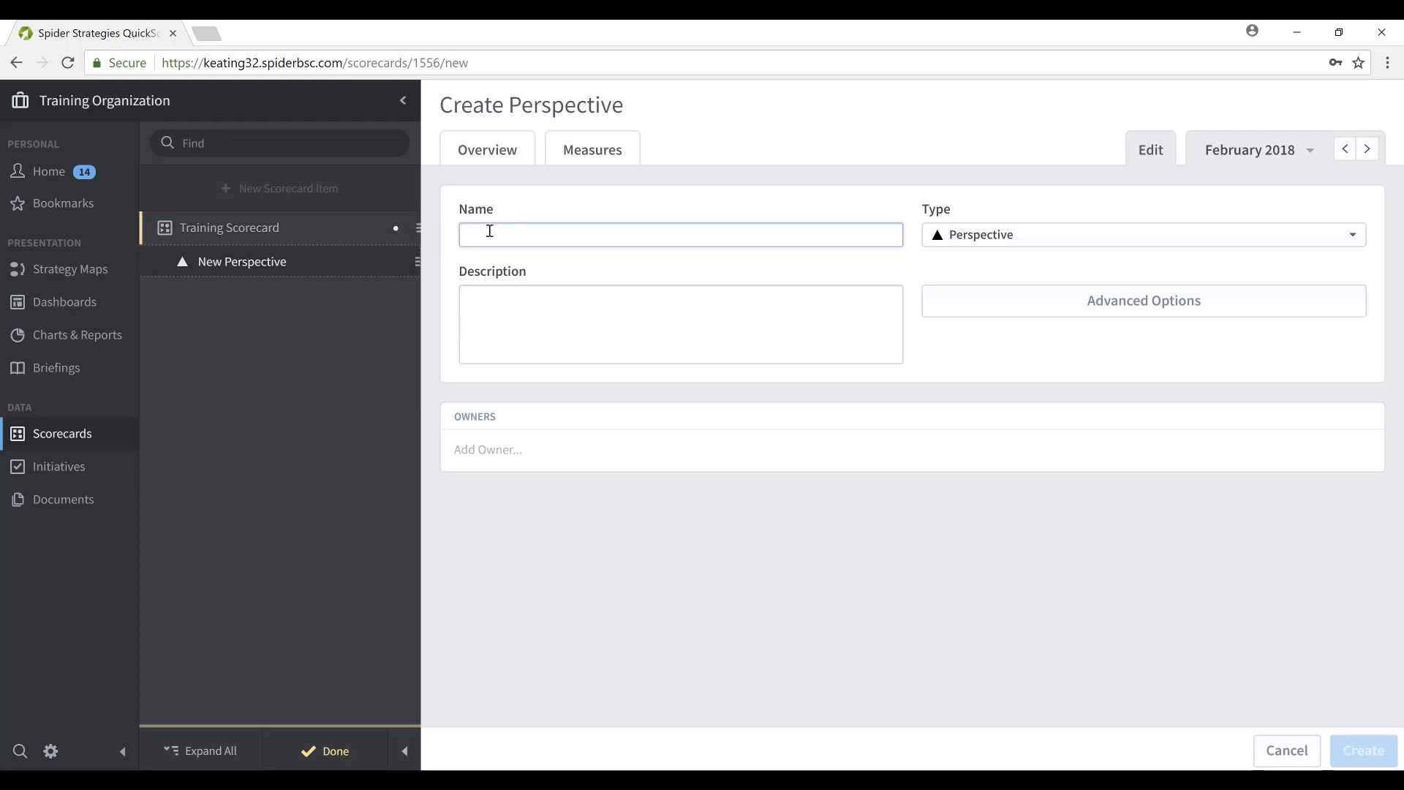
- Create a scorecard item named Financial Perspective under Training Scorecard, with the type kept as Perspective
{"action": "type", "text": "Frin"}
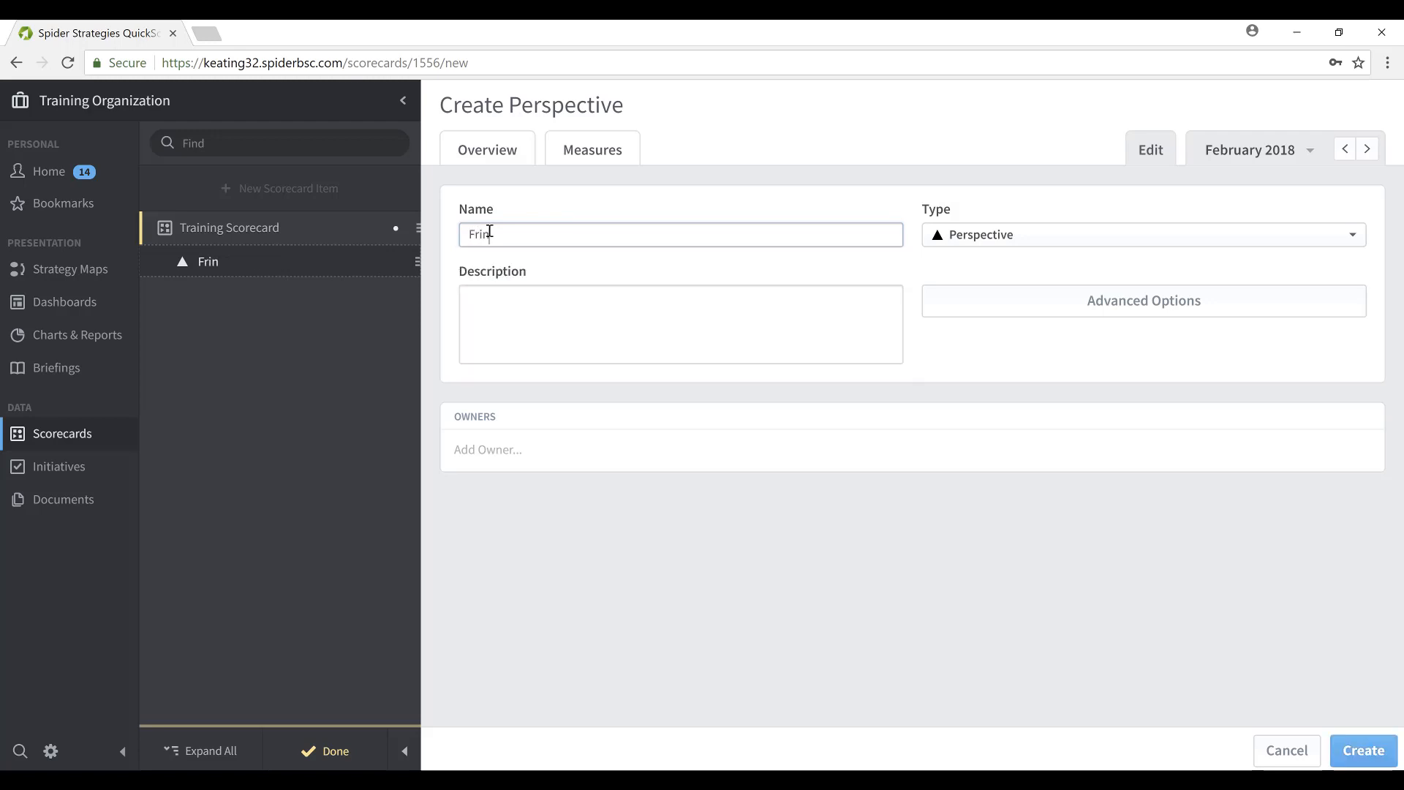
{"action": "key", "text": "BackSpace"}
{"action": "type", "text": "i"}
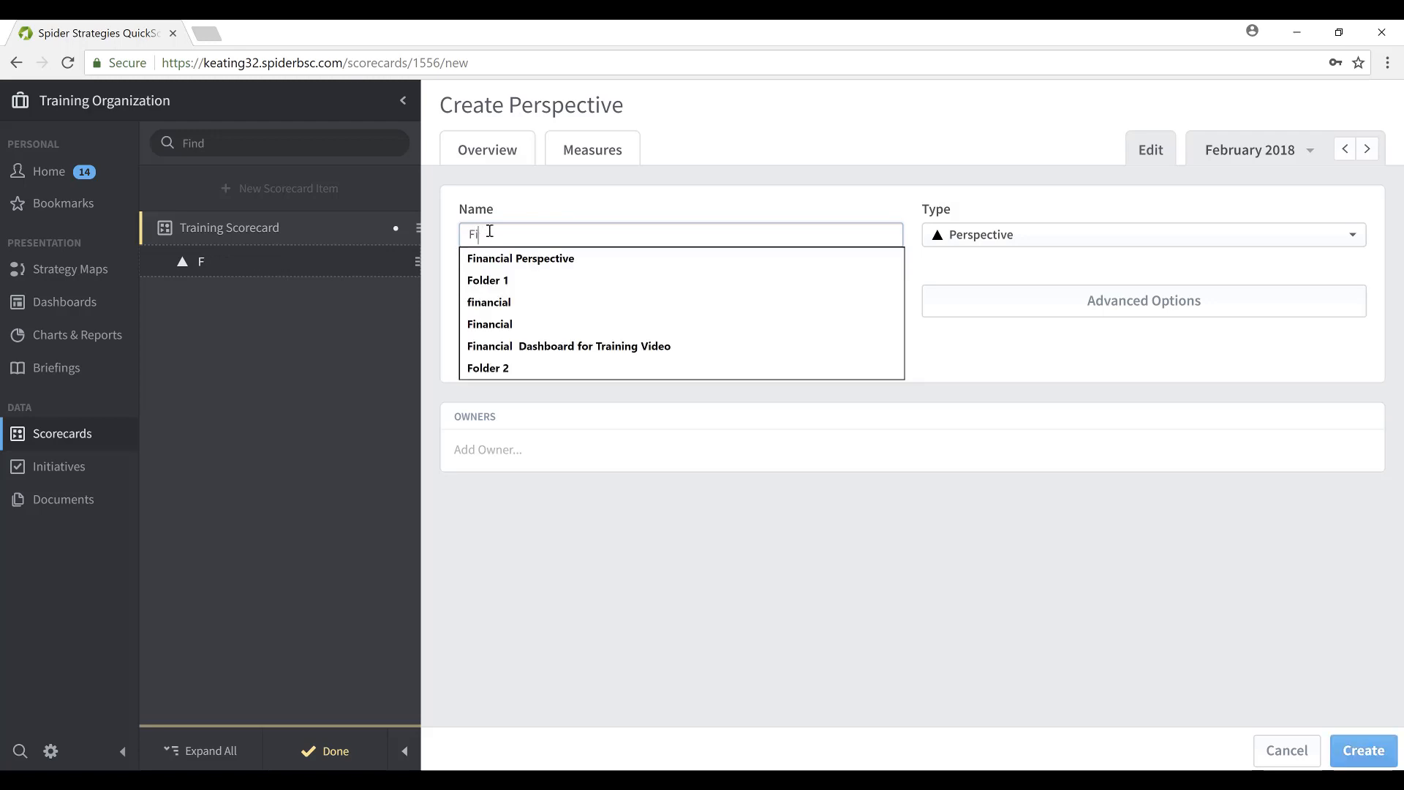
{"action": "type", "text": "n"}
{"action": "key", "text": "Down"}
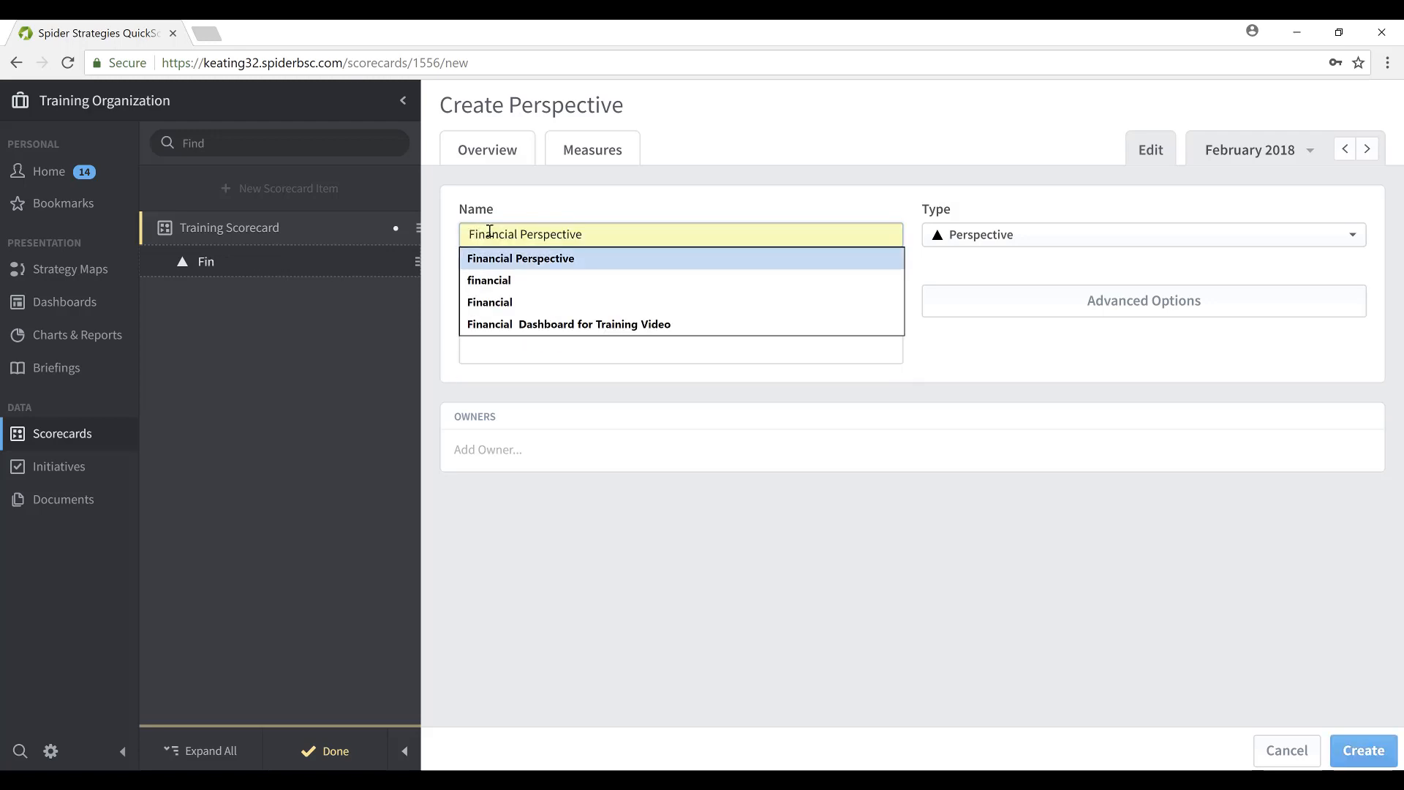
{"action": "key", "text": "Return"}
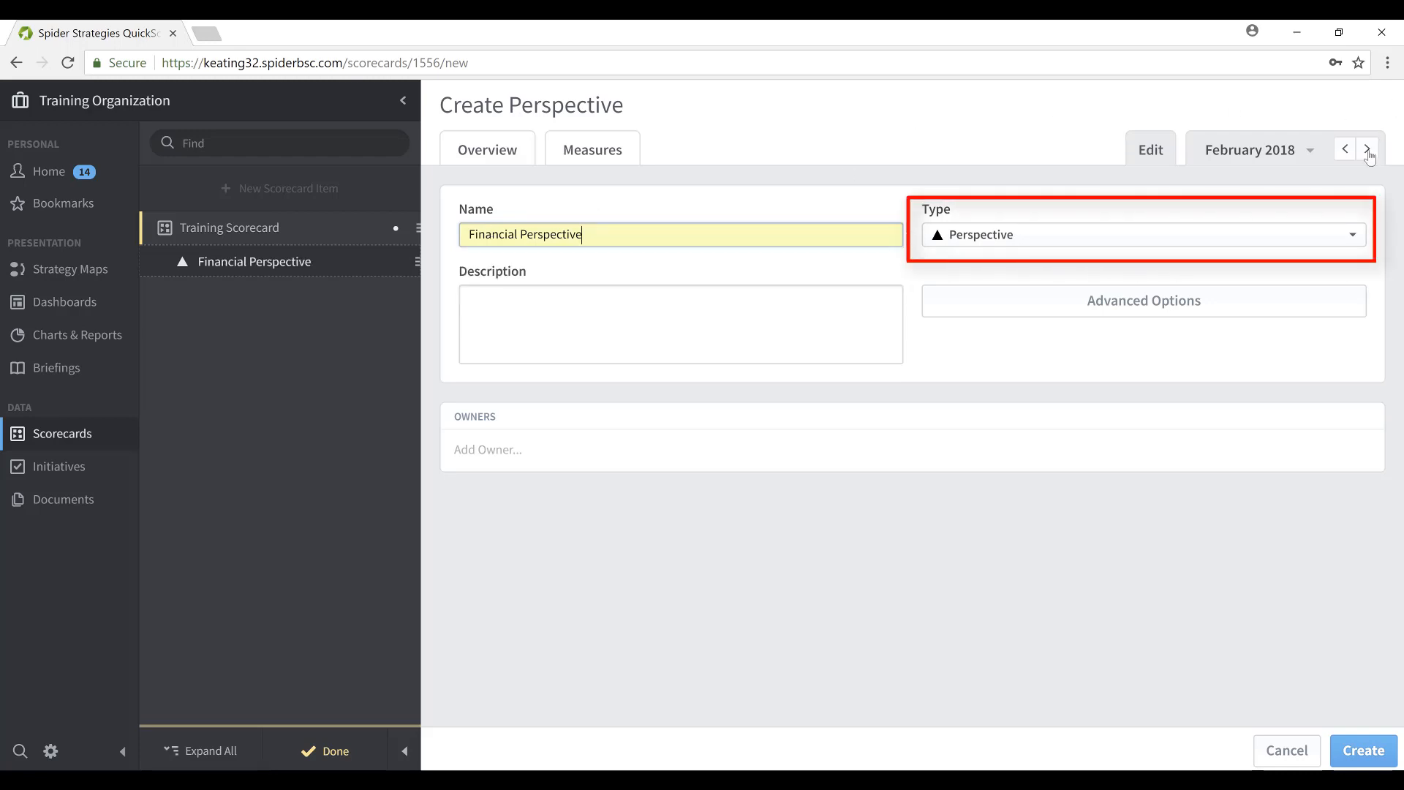
{"action": "left_click", "coordinate": [1354, 240]}
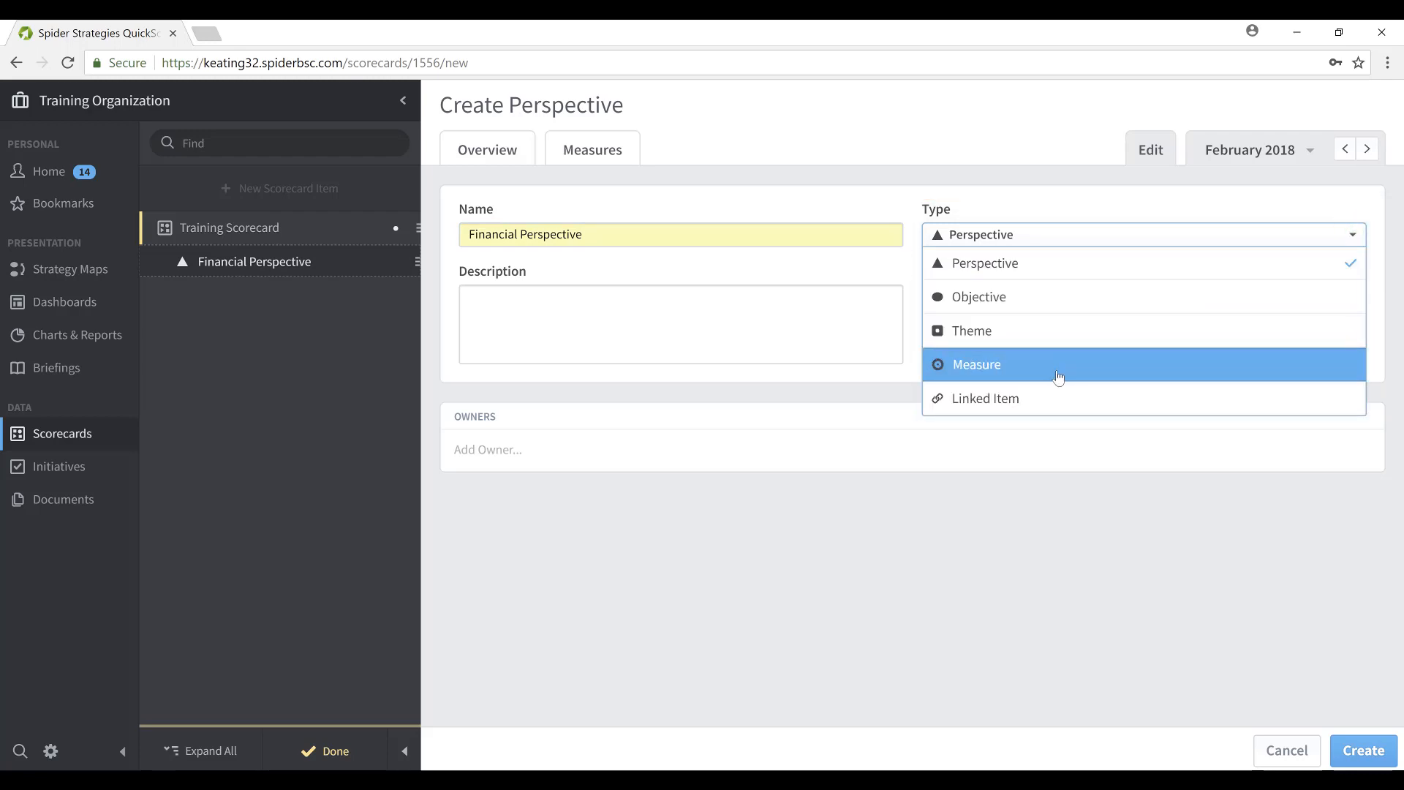
{"action": "left_click", "coordinate": [1072, 262]}
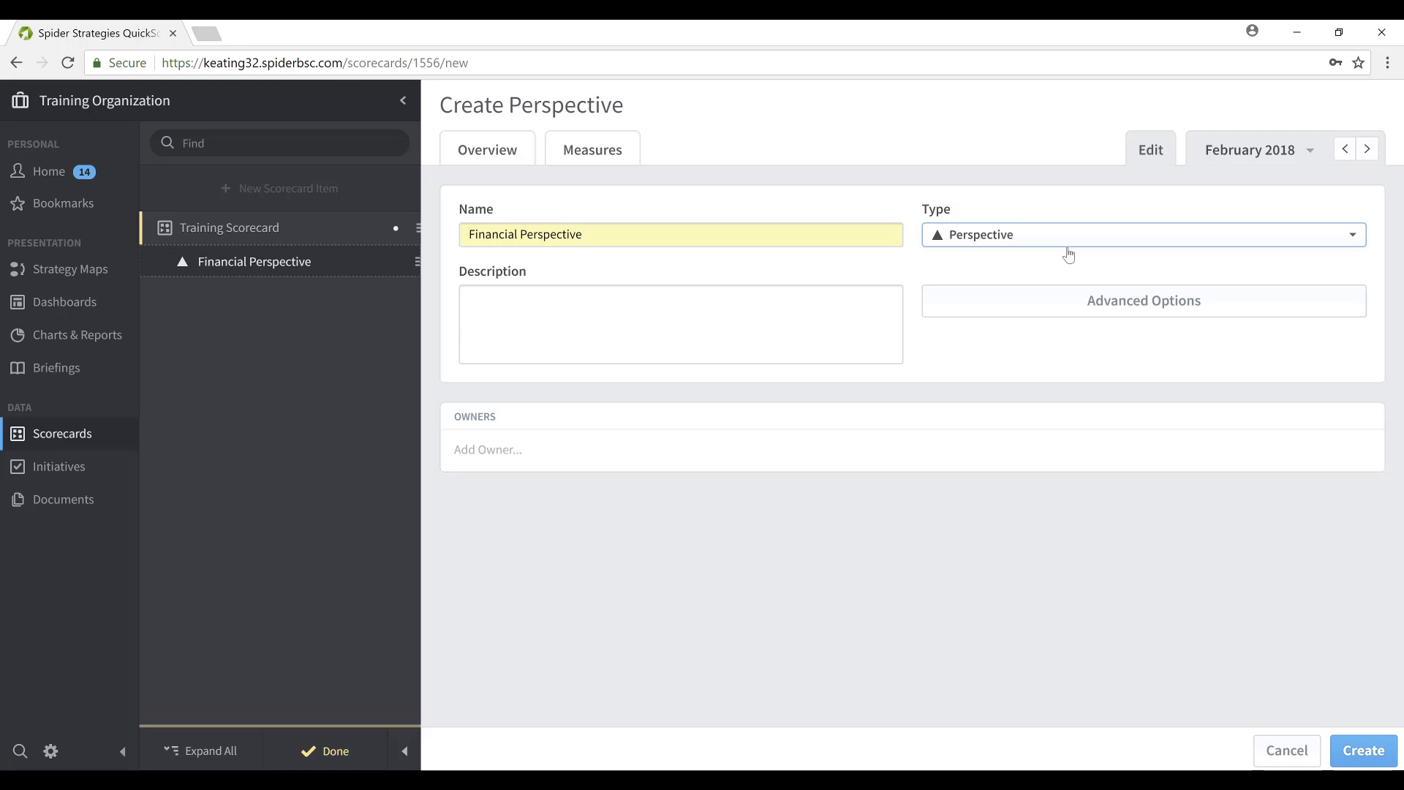
{"action": "left_click", "coordinate": [1365, 754]}
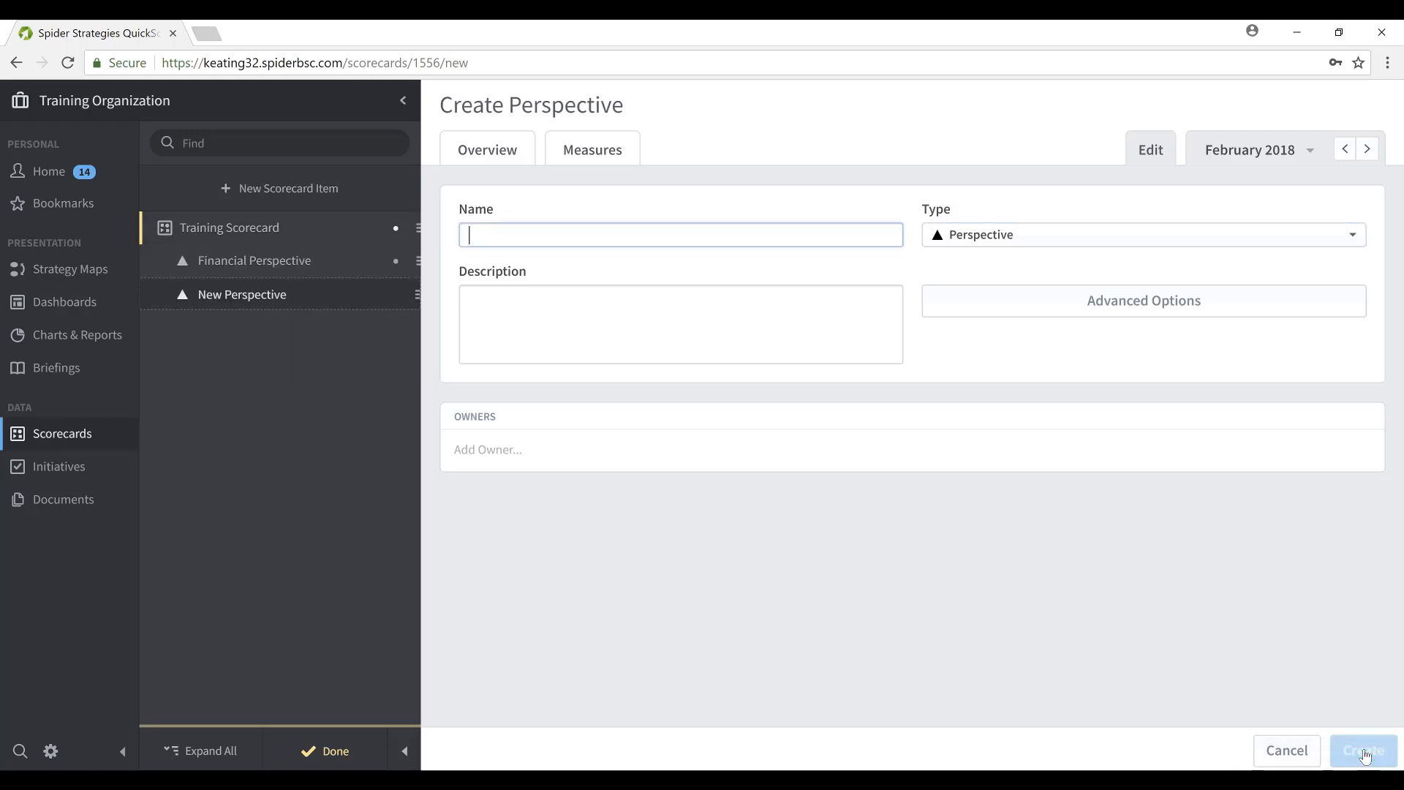
- Create a second perspective named Customer Perspective under Training Scorecard
{"action": "type", "text": "CUs"}
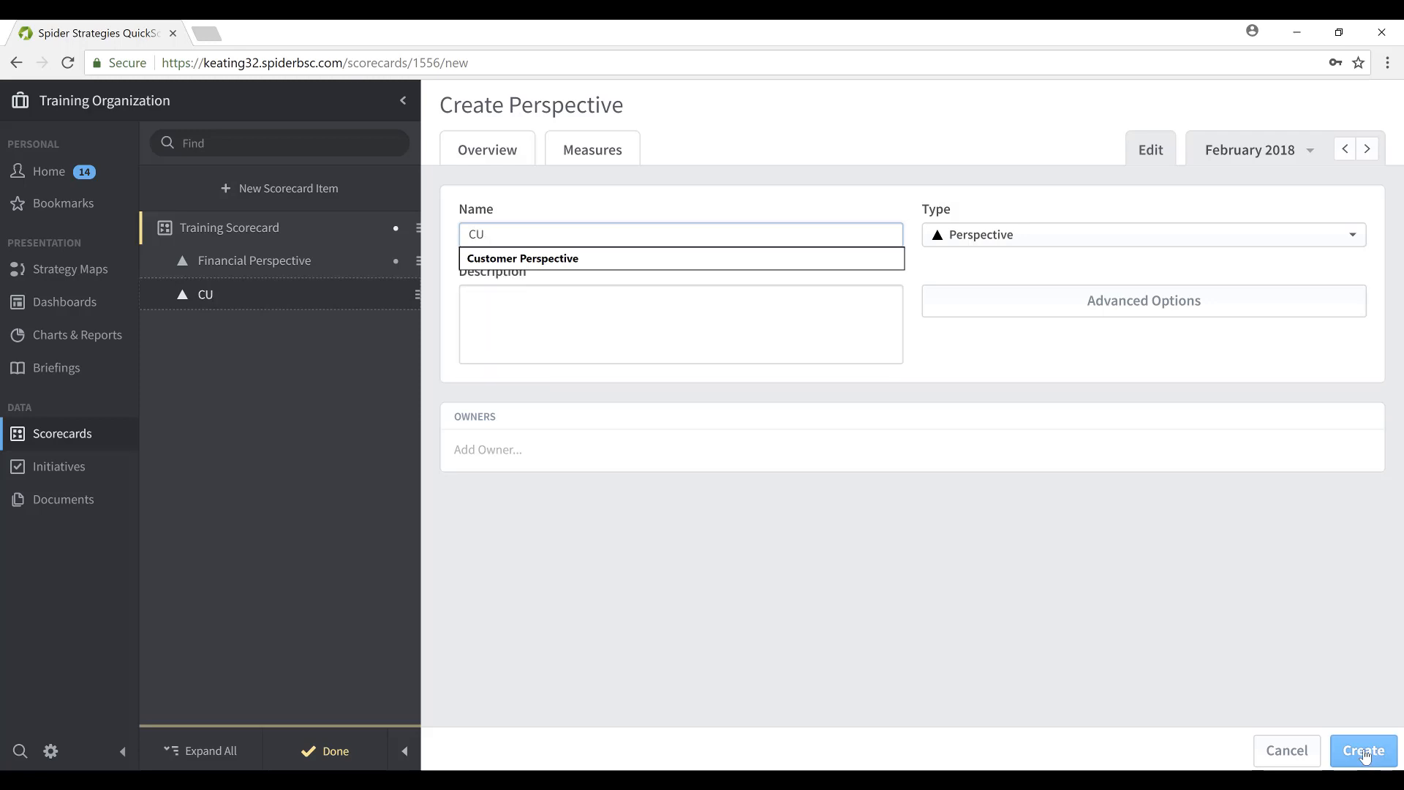
{"action": "key", "text": "BackSpace"}
{"action": "key", "text": "Down"}
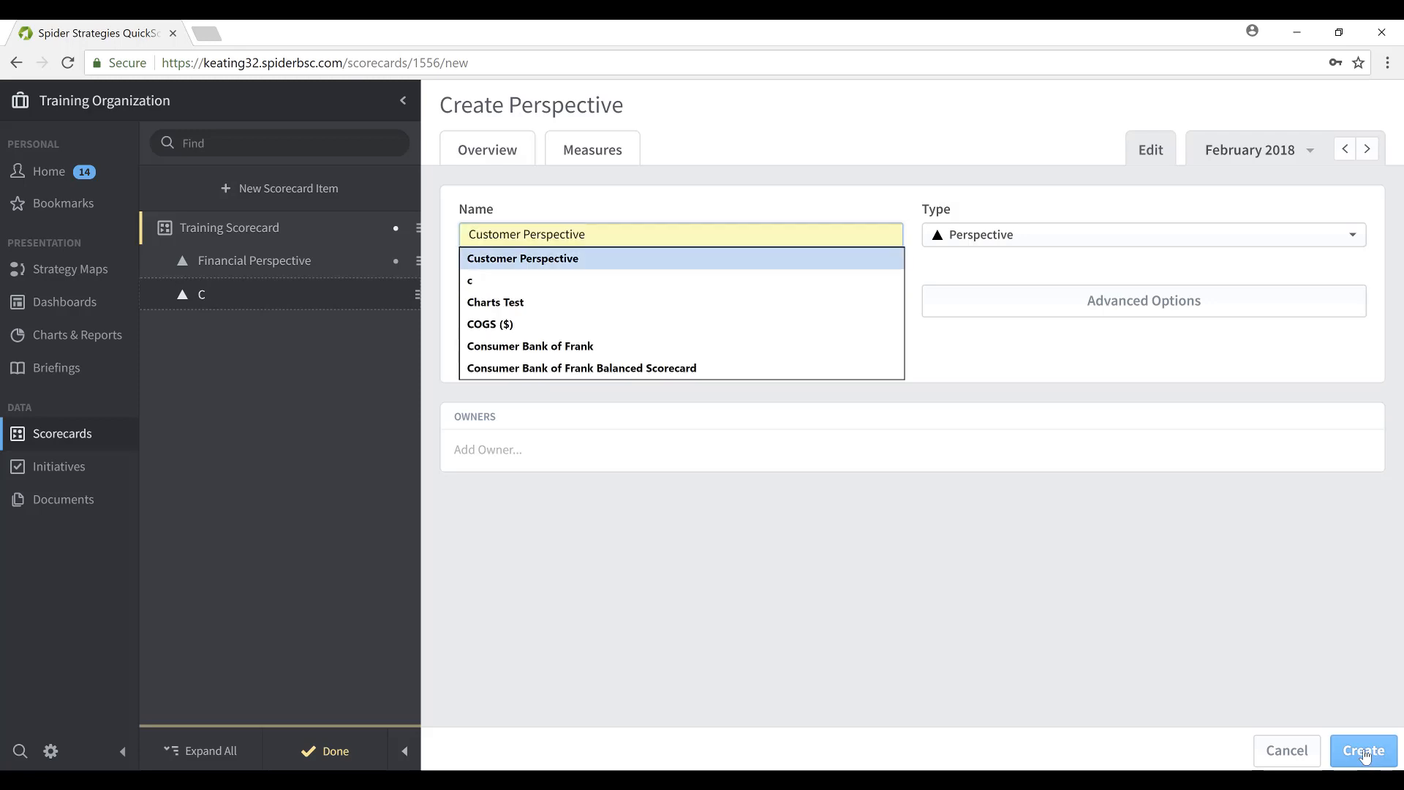
{"action": "key", "text": "Return"}
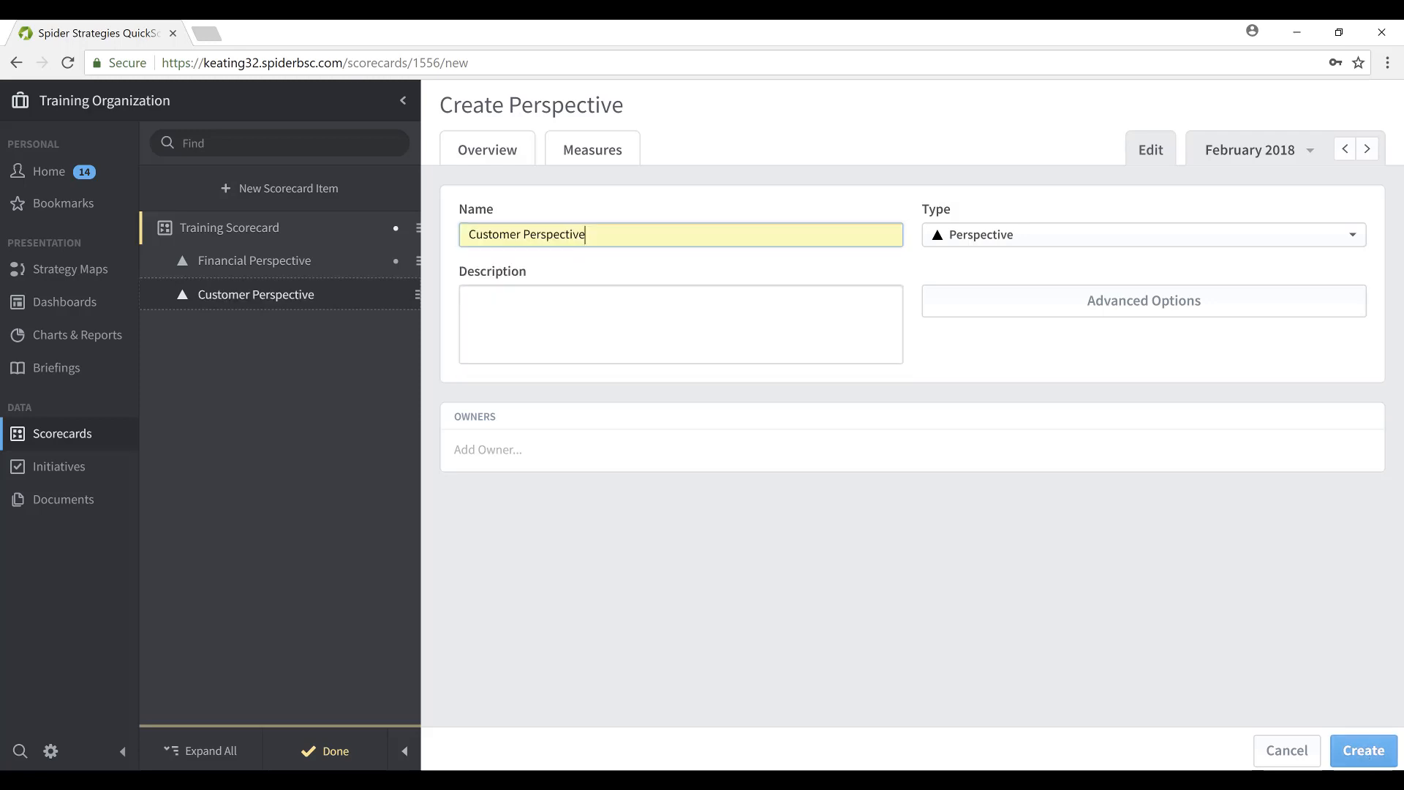
{"action": "key", "text": "Return"}
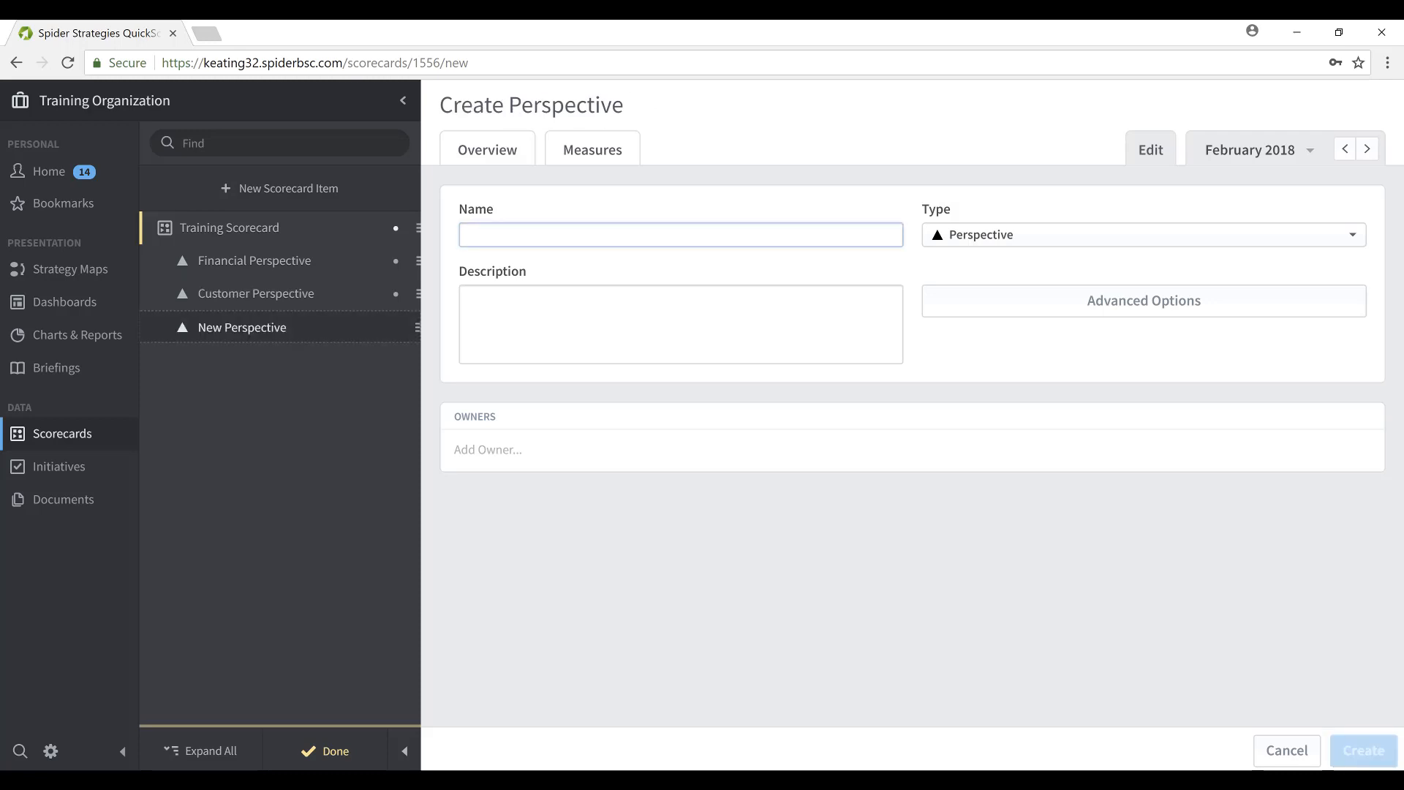
- Create a third perspective named Internal Processes under Training Scorecard
{"action": "type", "text": "Inter"}
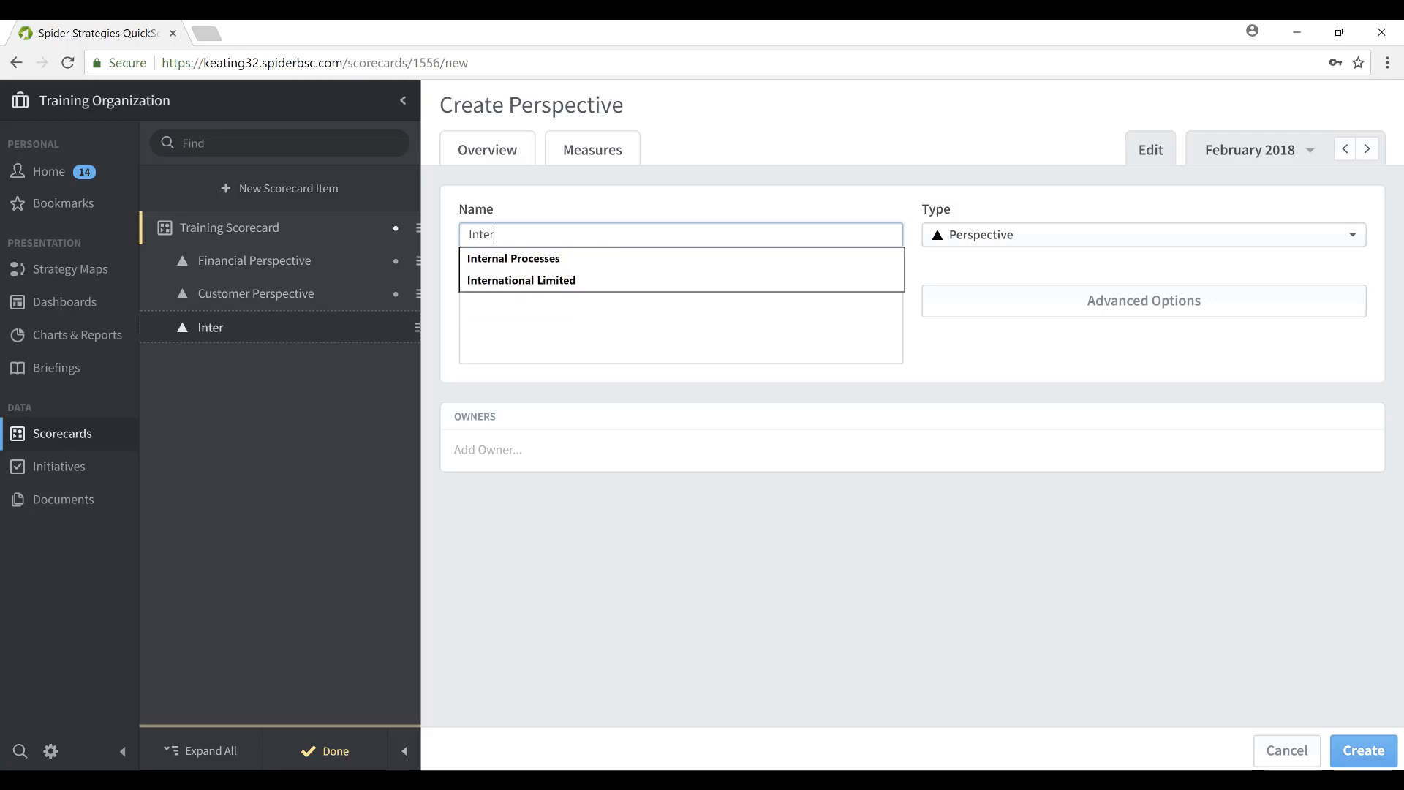
{"action": "key", "text": "Down"}
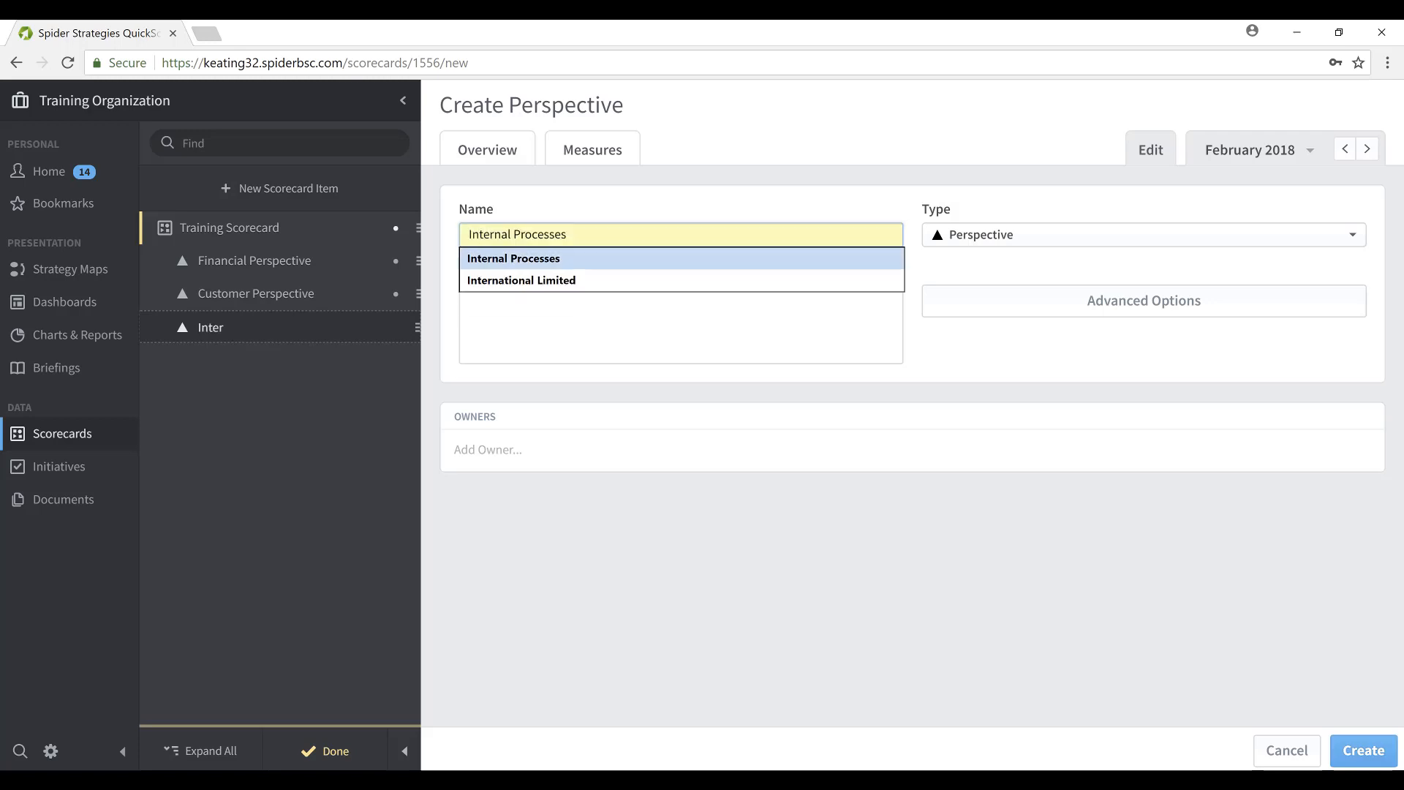
{"action": "key", "text": "Return"}
{"action": "key", "text": "Return"}
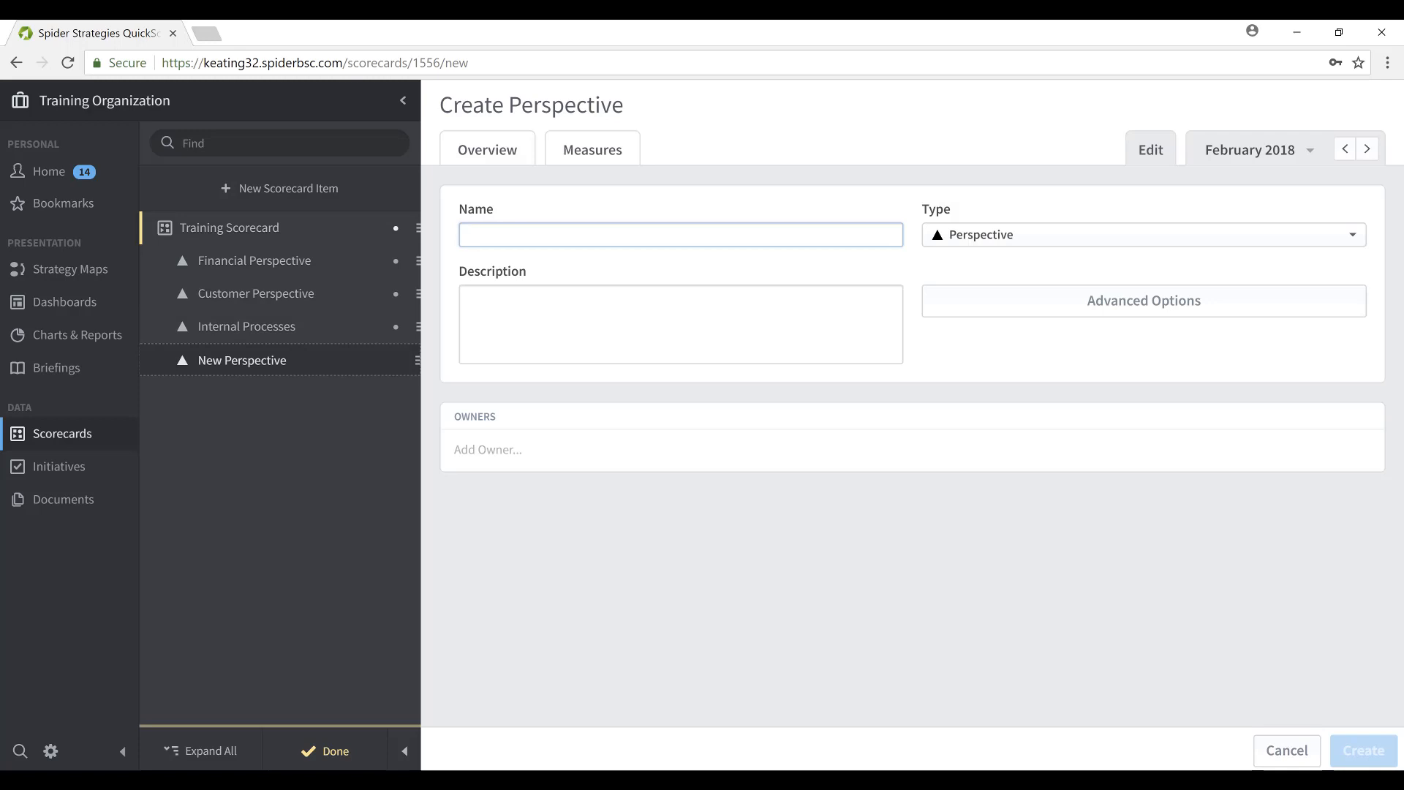
- Create a fourth perspective named Learning and Growth under Training Scorecard and stop adding perspectives
{"action": "type", "text": "Le"}
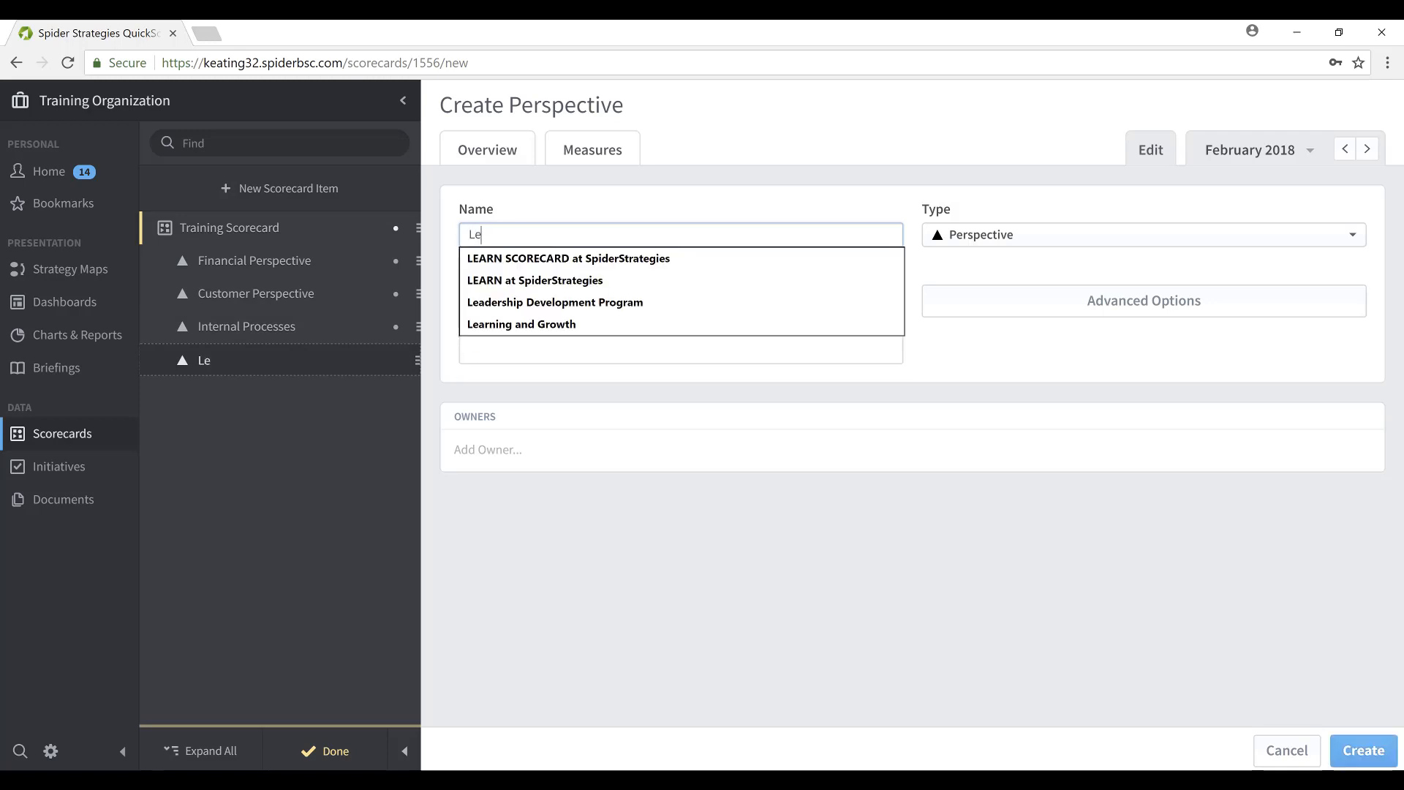
{"action": "key", "text": "Down"}
{"action": "key", "text": "Down"}
{"action": "key", "text": "Down"}
{"action": "key", "text": "Down"}
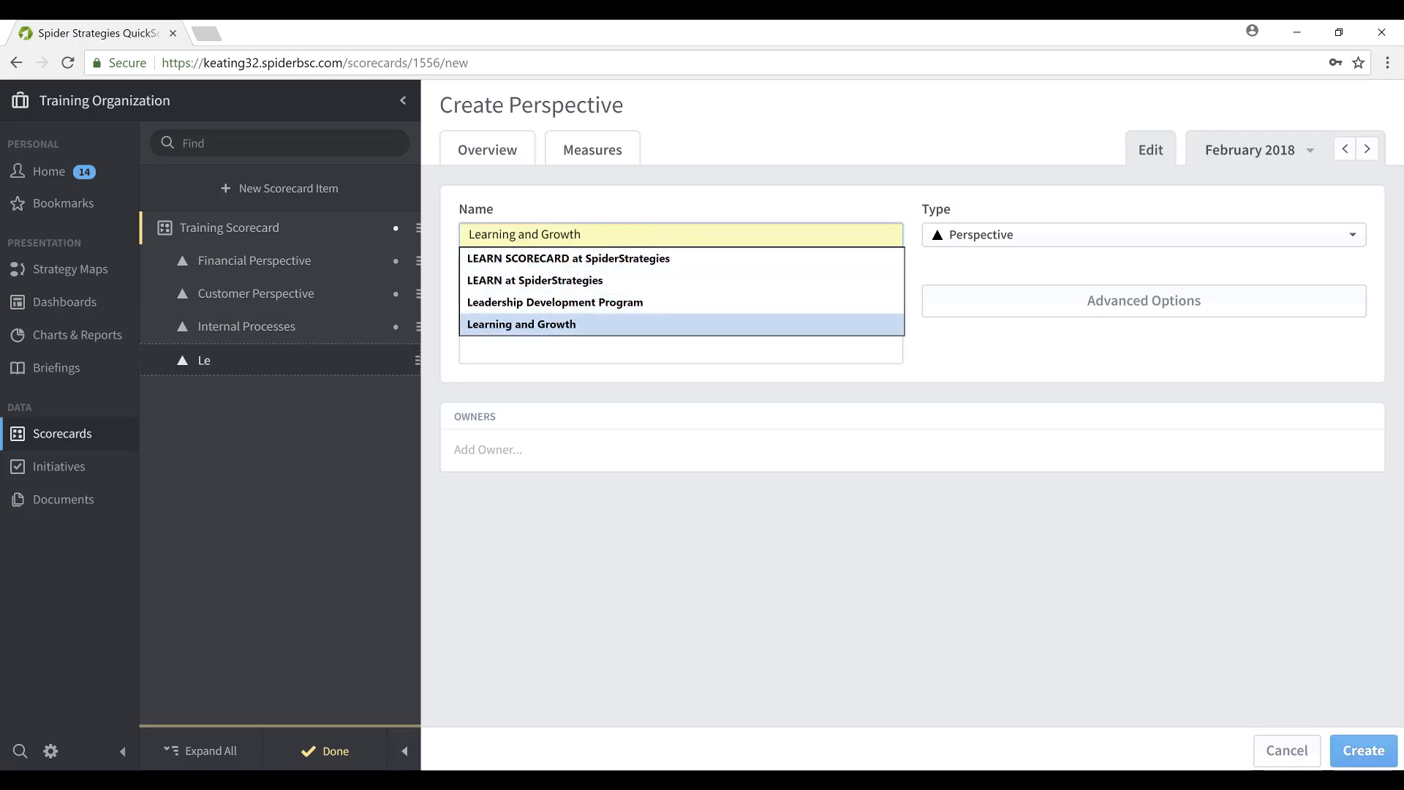
{"action": "key", "text": "Return"}
{"action": "left_click", "coordinate": [1352, 748]}
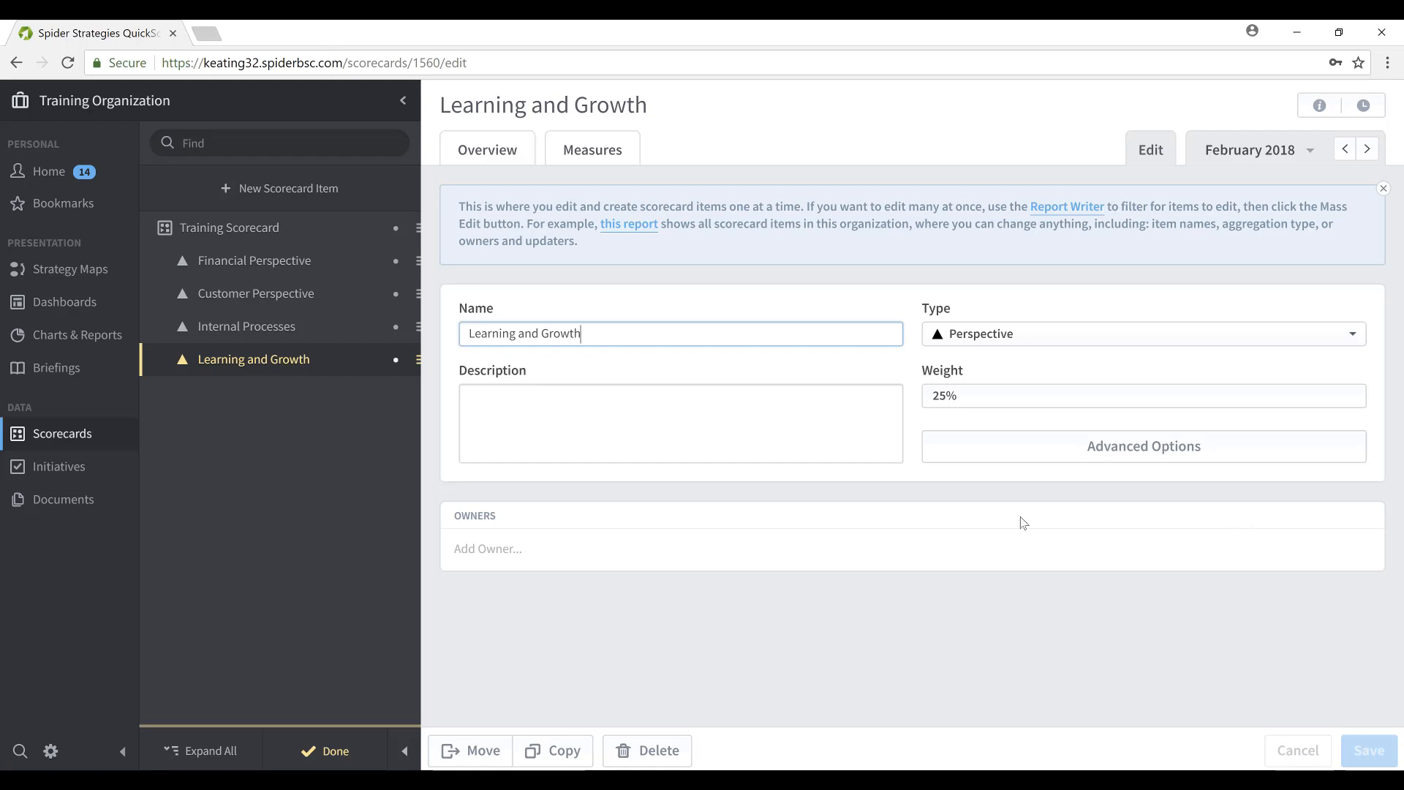
- Create an item named Increase Revenue under Financial Perspective, with the type kept as Objective
{"action": "left_click", "coordinate": [240, 262]}
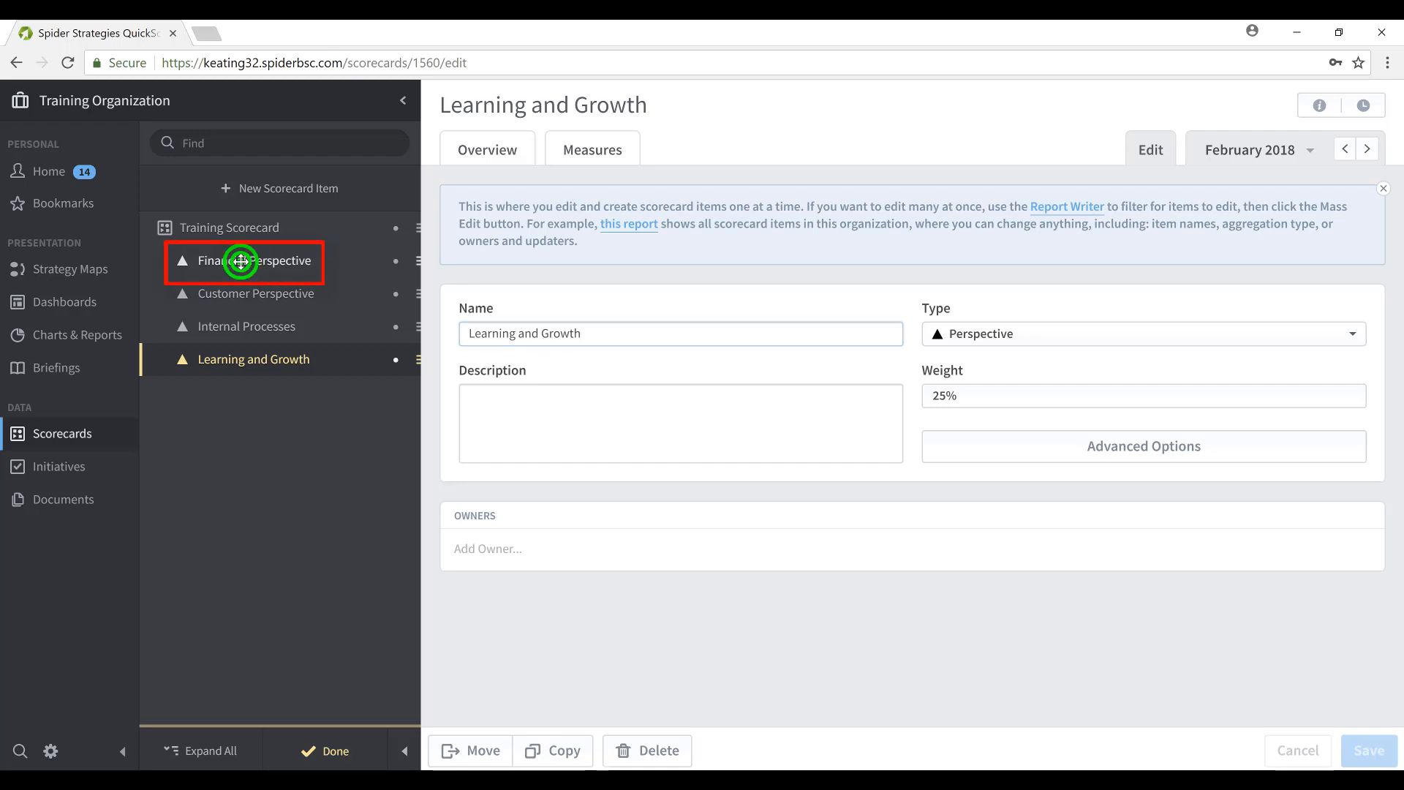
{"action": "left_click", "coordinate": [272, 190]}
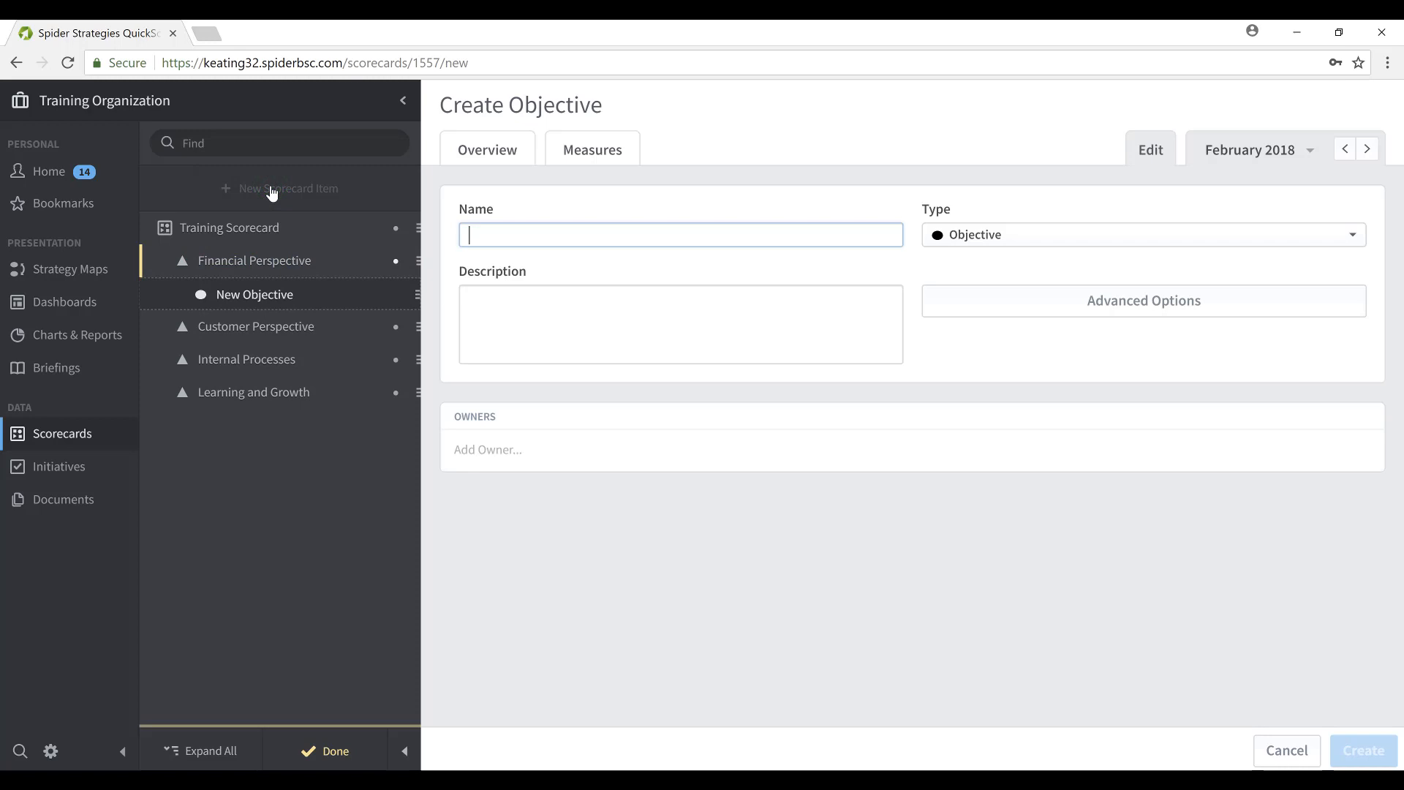
{"action": "type", "text": "Increa"}
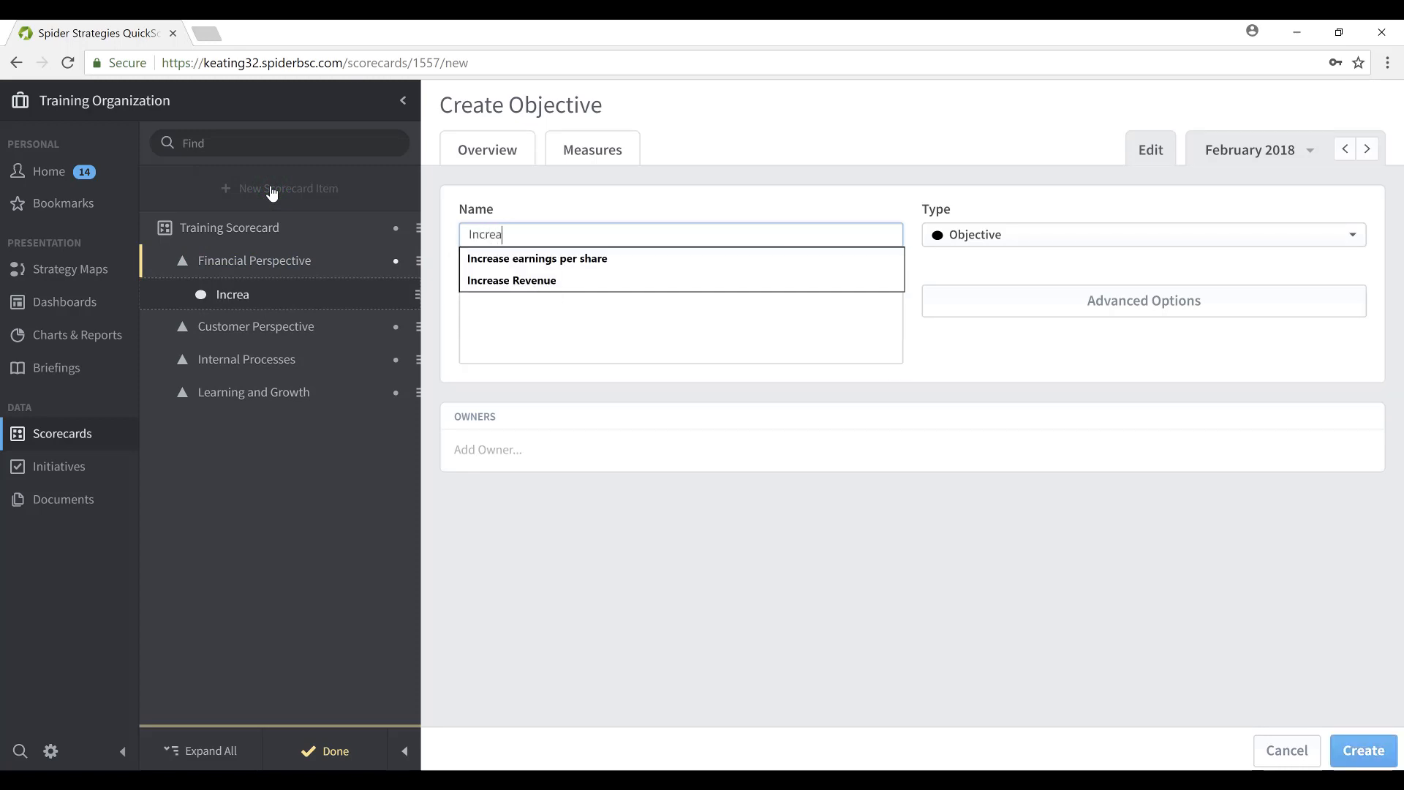
{"action": "type", "text": "se R"}
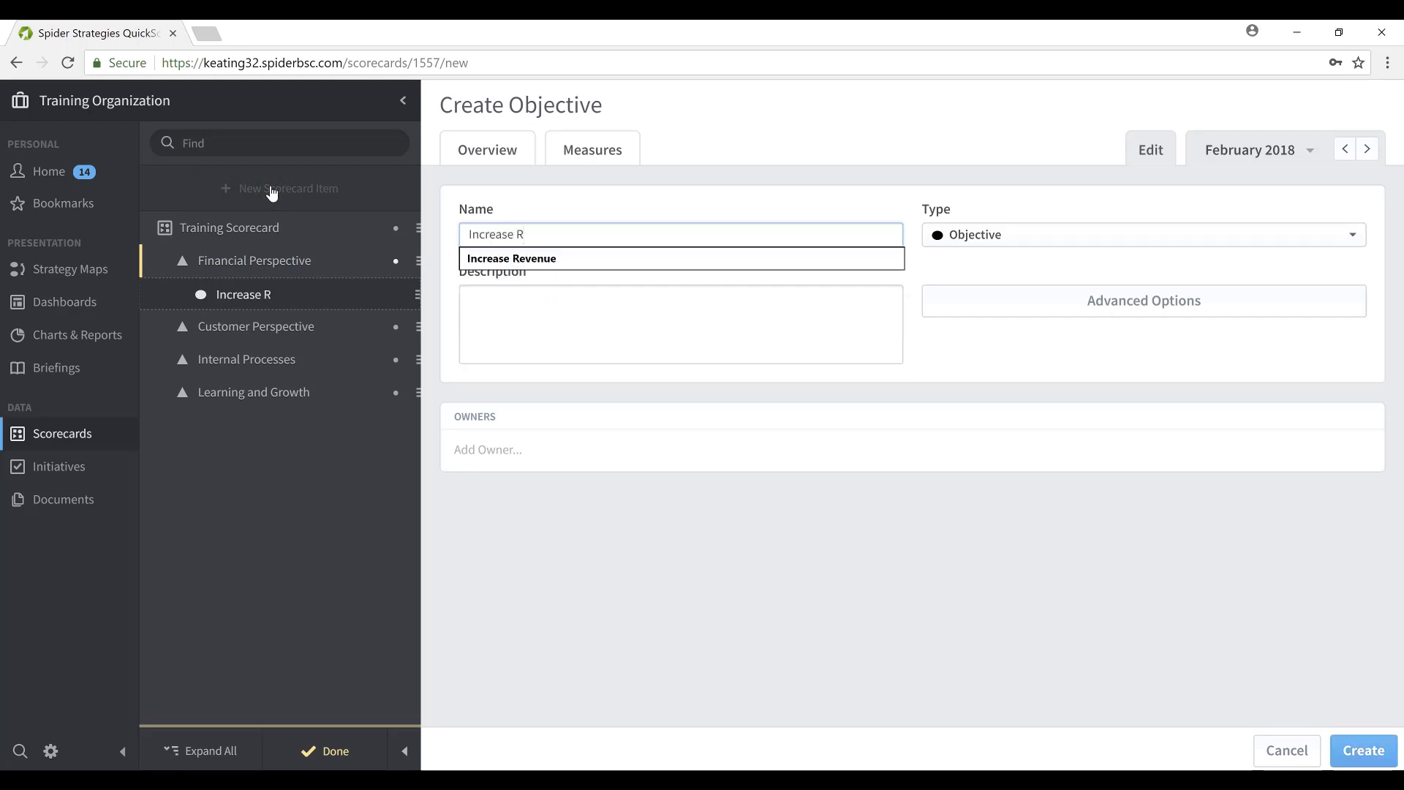
{"action": "type", "text": "evenue"}
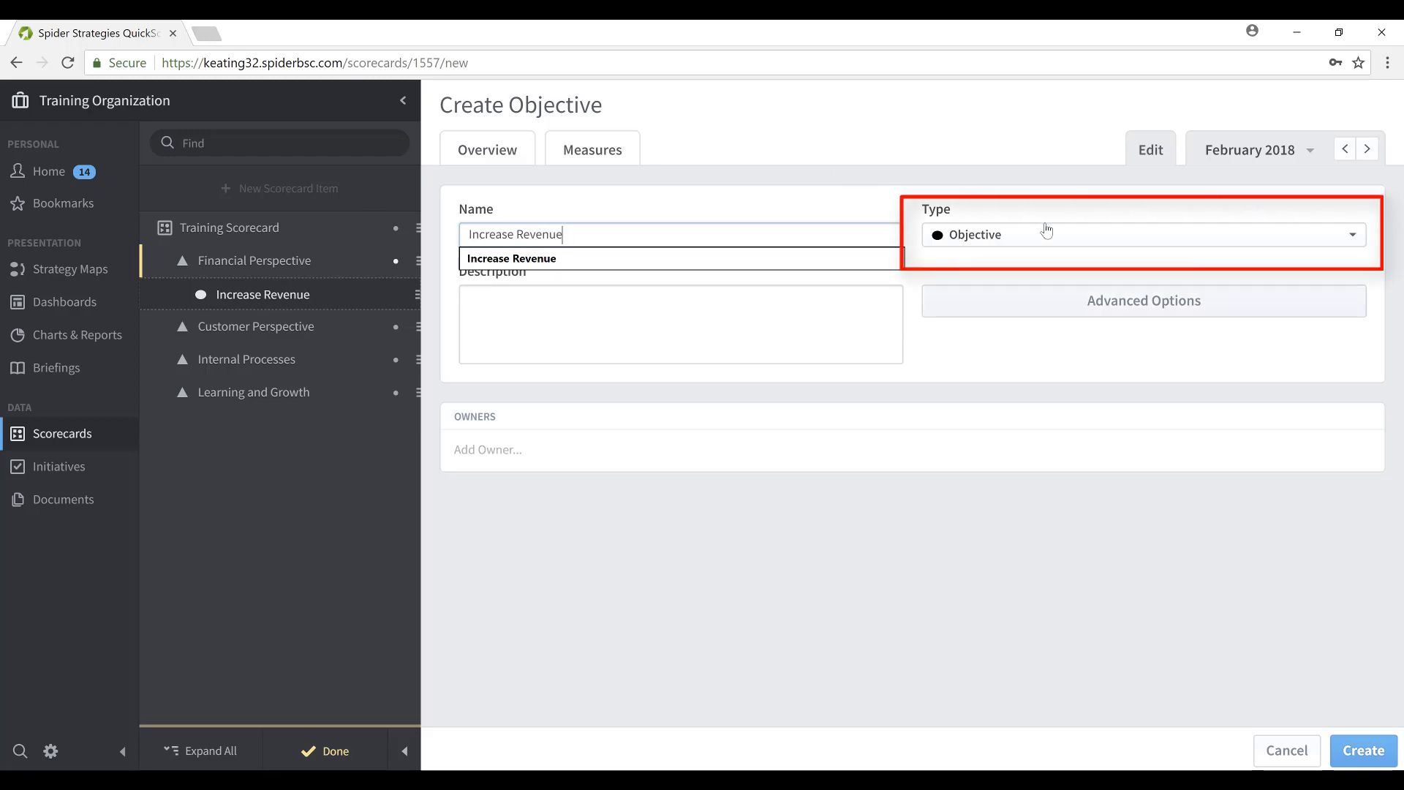
{"action": "left_click", "coordinate": [1353, 233]}
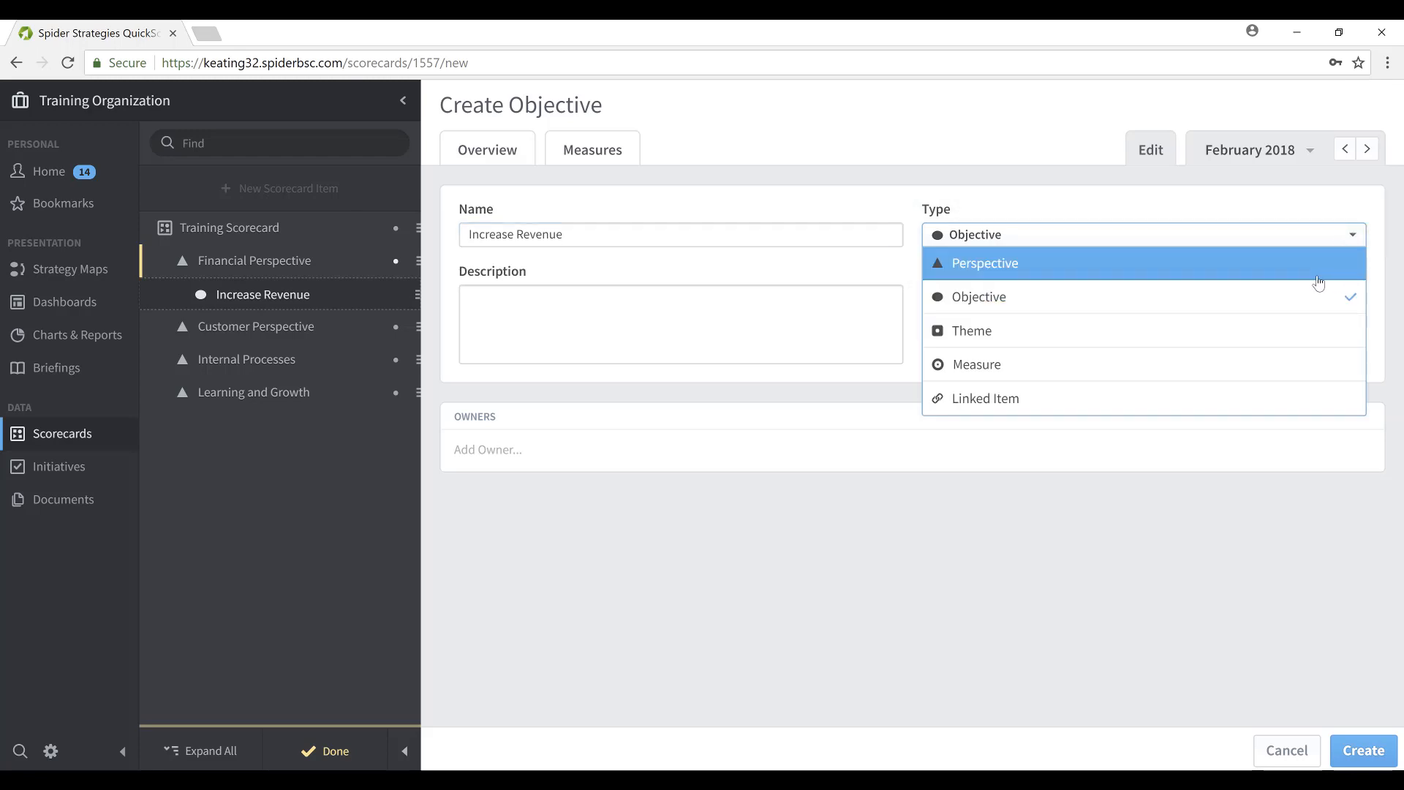
{"action": "left_click", "coordinate": [1297, 303]}
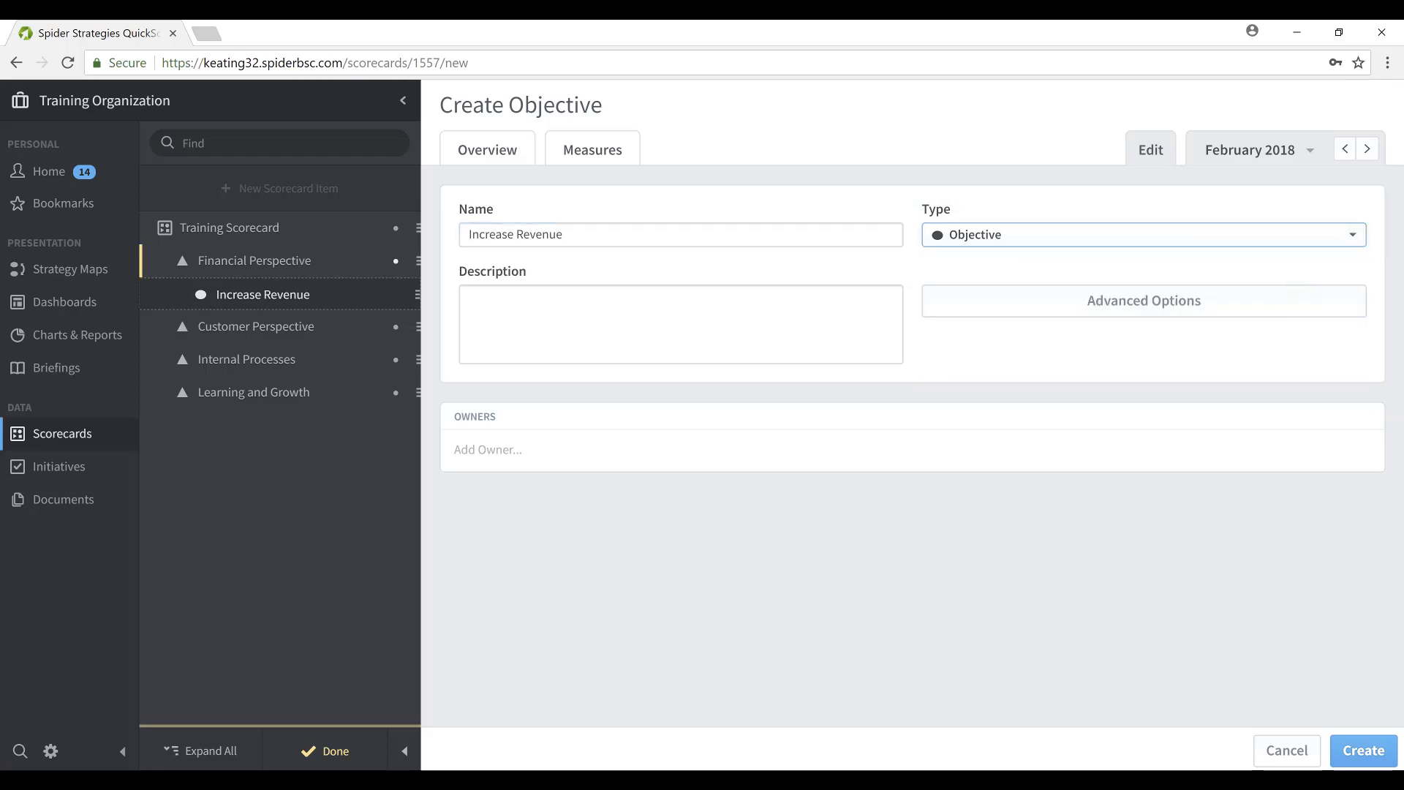
{"action": "left_click", "coordinate": [1362, 751]}
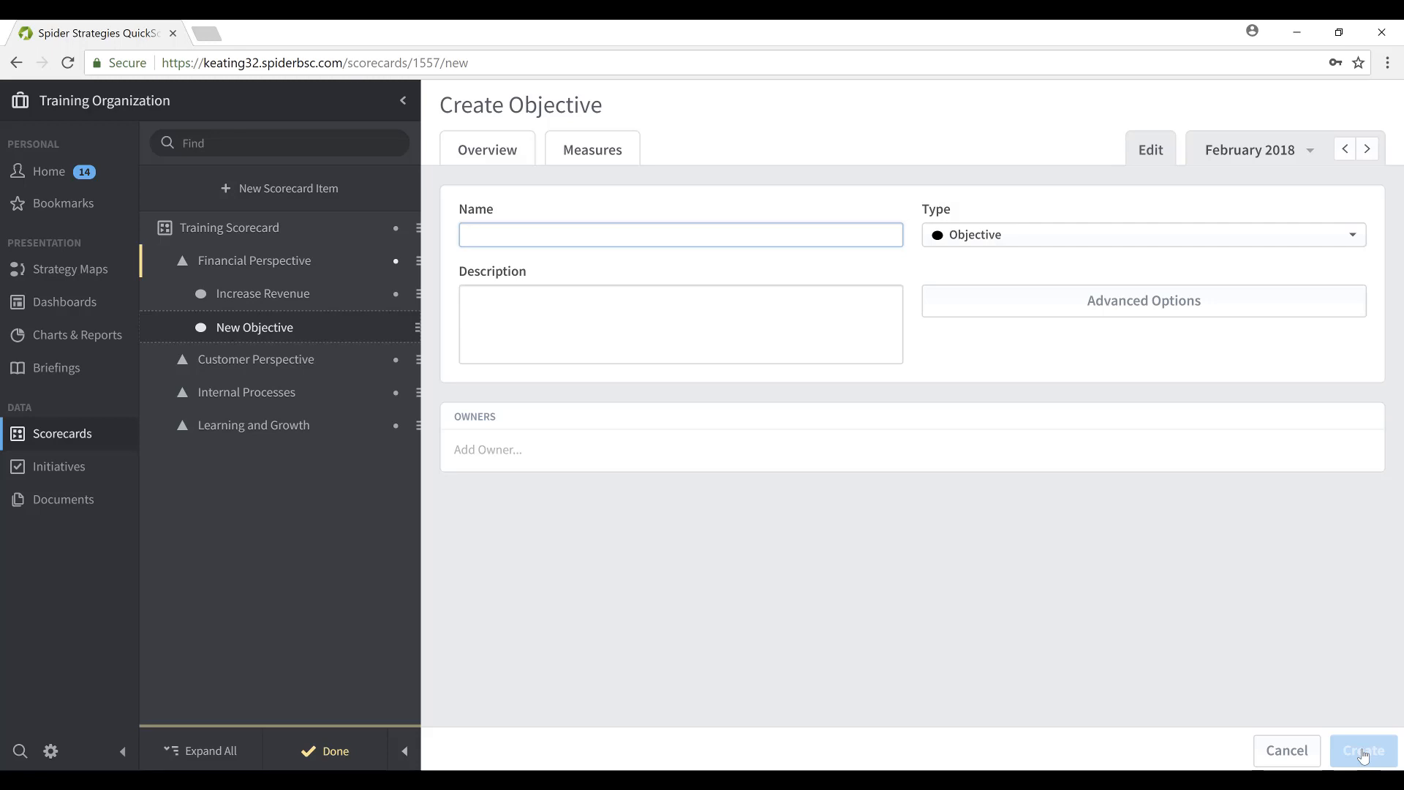
- Create a second objective named Improve Profitability under Financial Perspective
{"action": "type", "text": "Improv"}
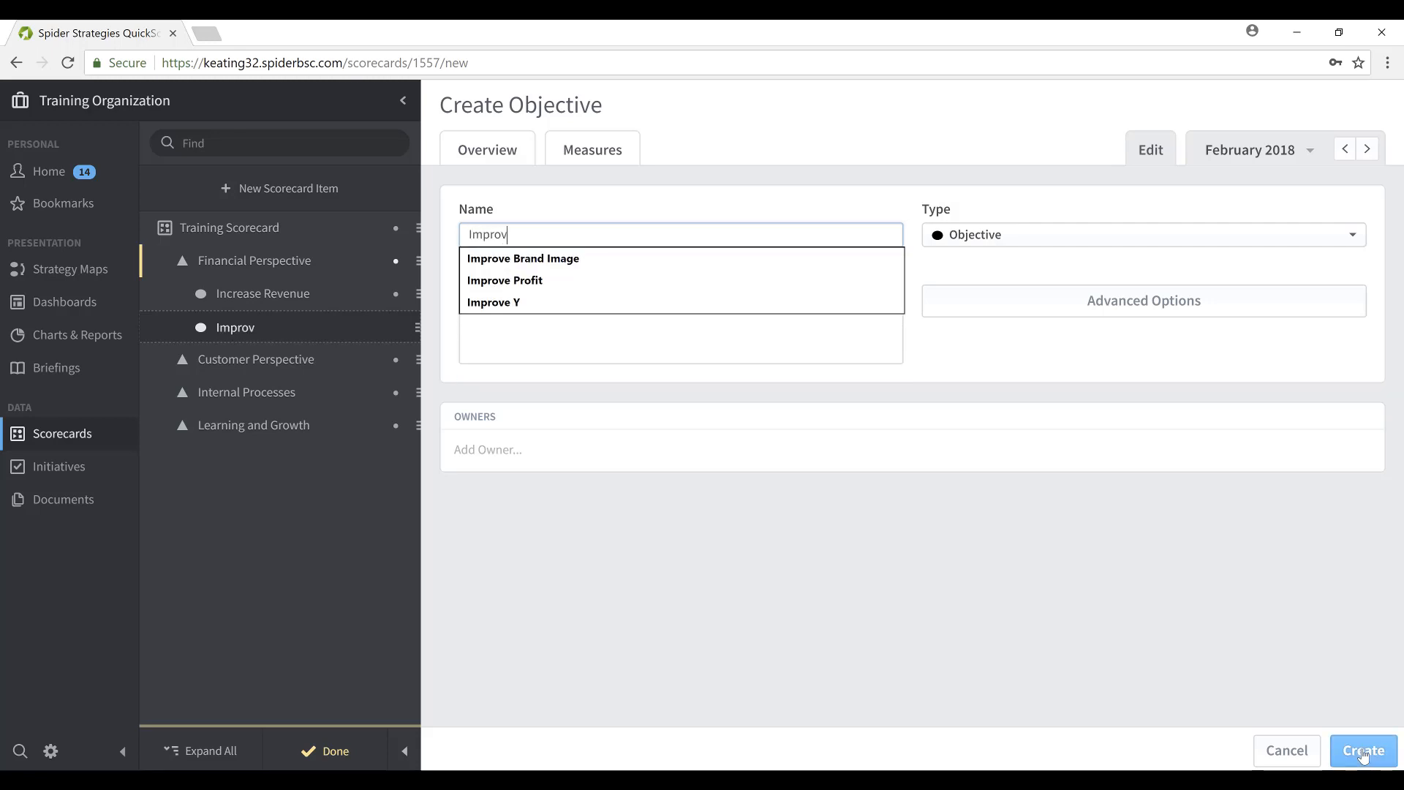
{"action": "type", "text": "e Profi"}
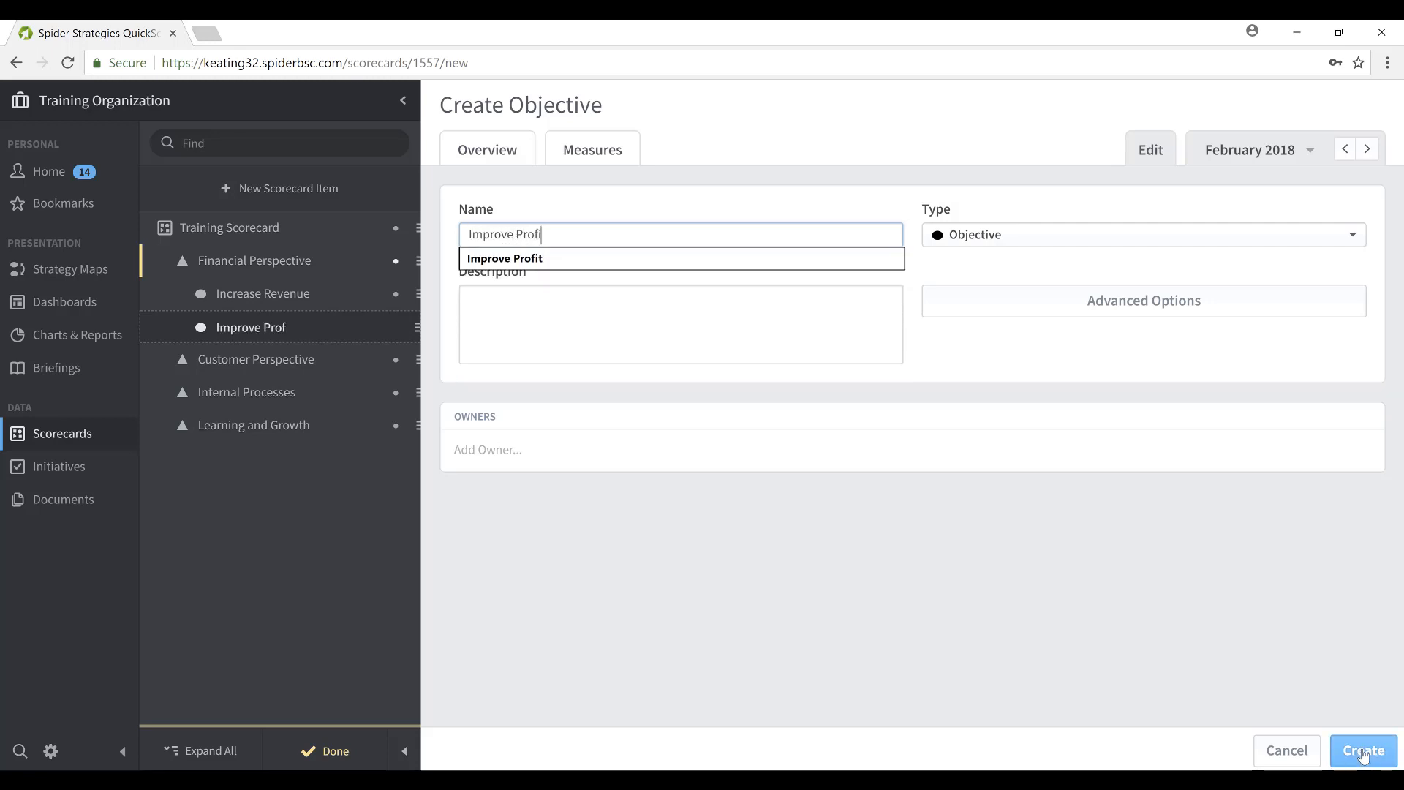
{"action": "type", "text": "tability"}
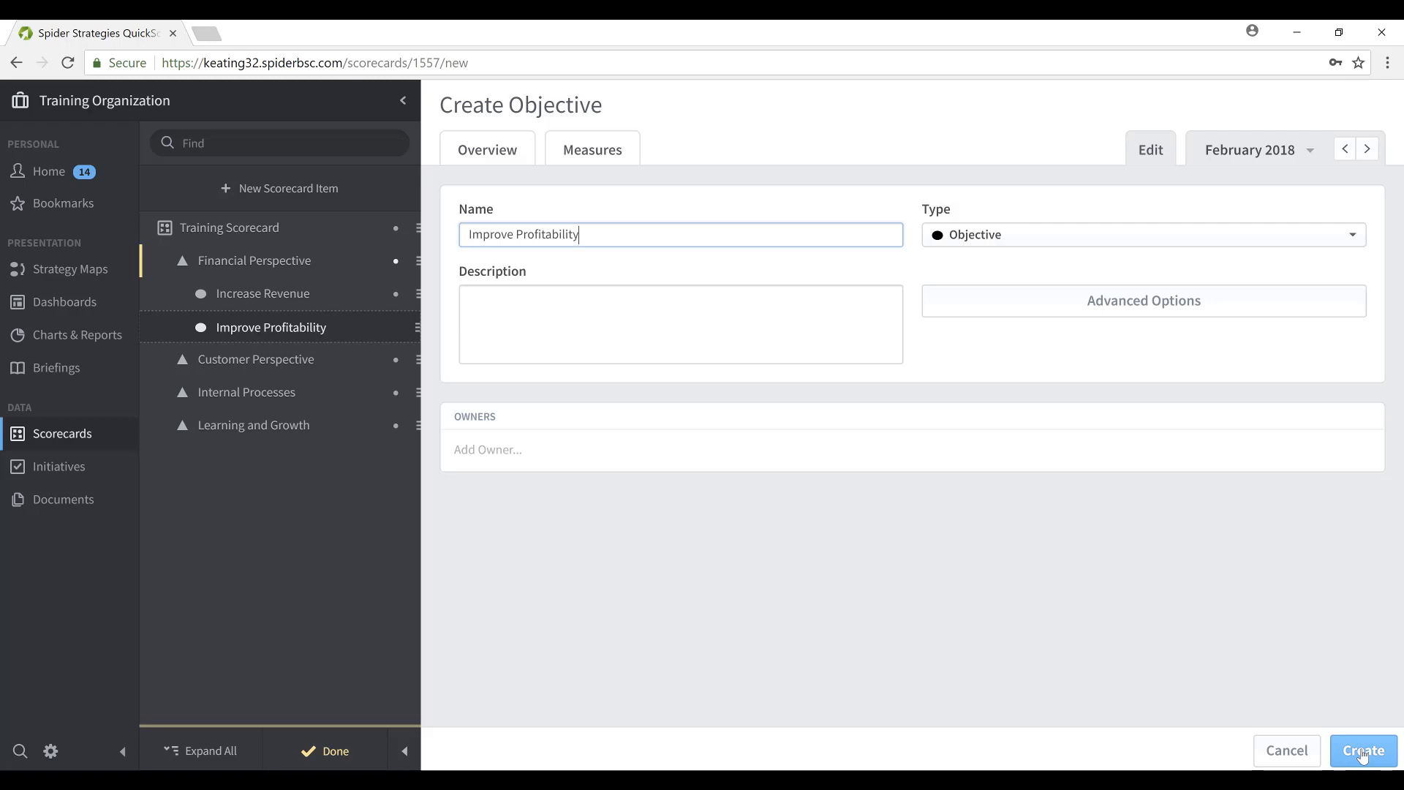
{"action": "left_click", "coordinate": [1362, 754]}
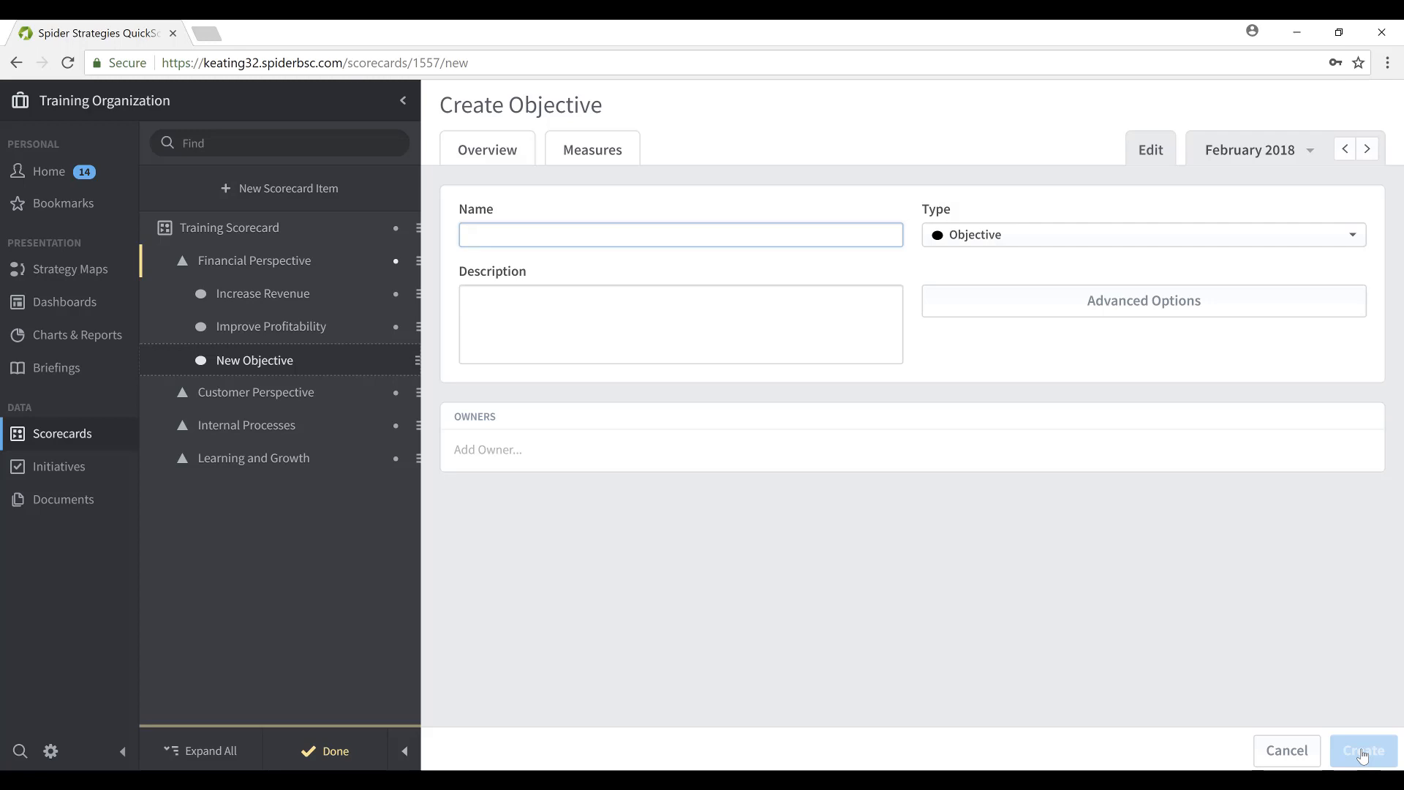
- Create a third objective named Reduce Overhead under Financial Perspective and stop adding objectives
{"action": "type", "text": "Reduce Ov"}
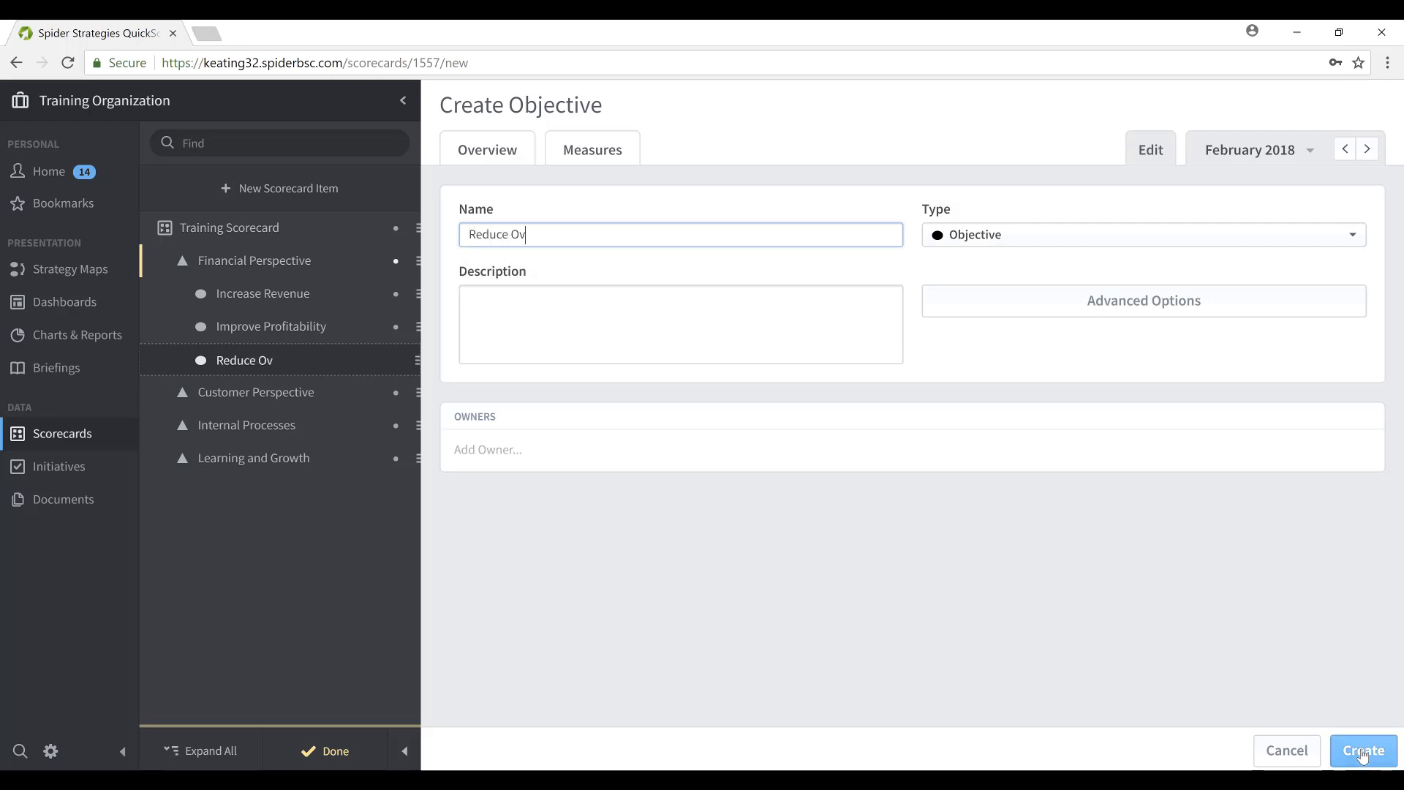
{"action": "type", "text": "erhead"}
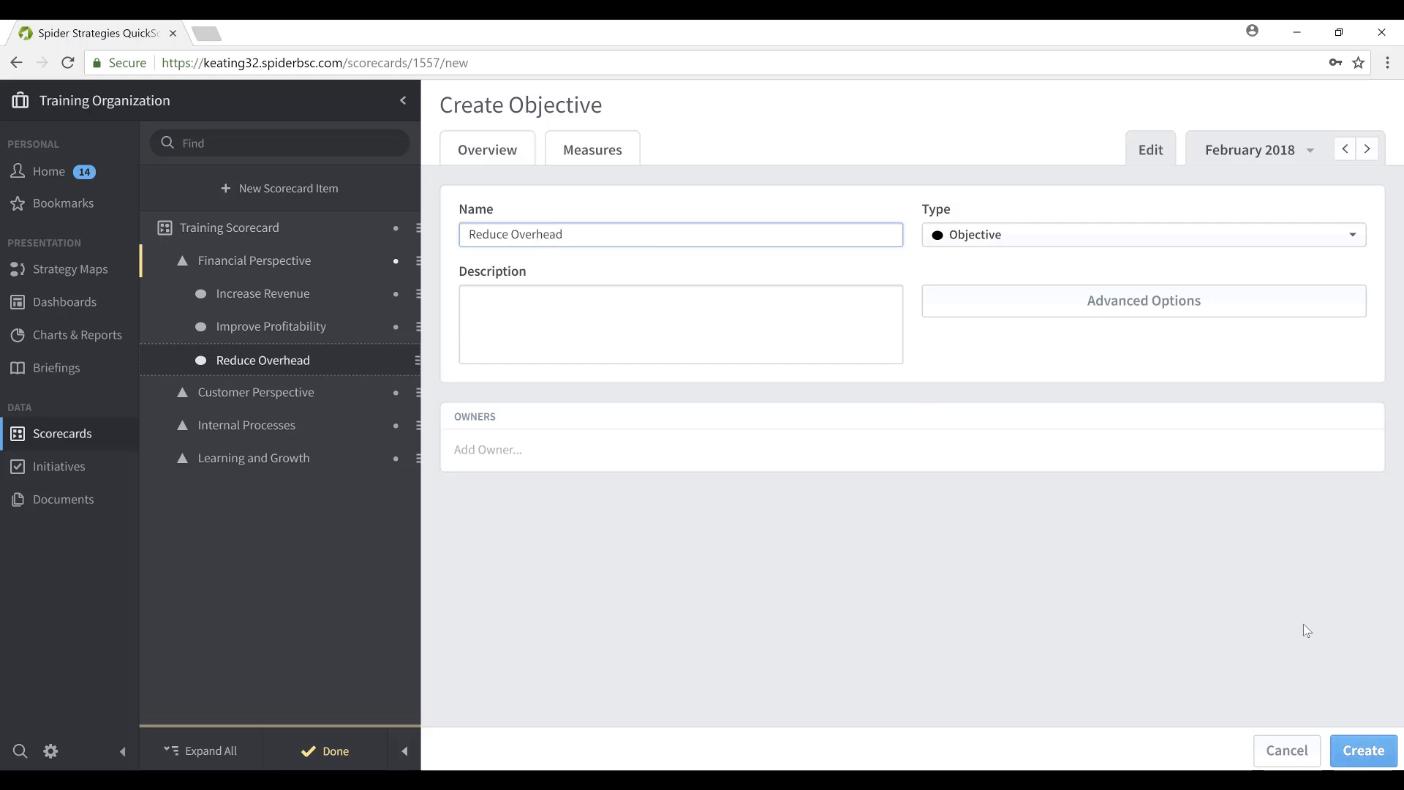
{"action": "left_click", "coordinate": [1362, 752]}
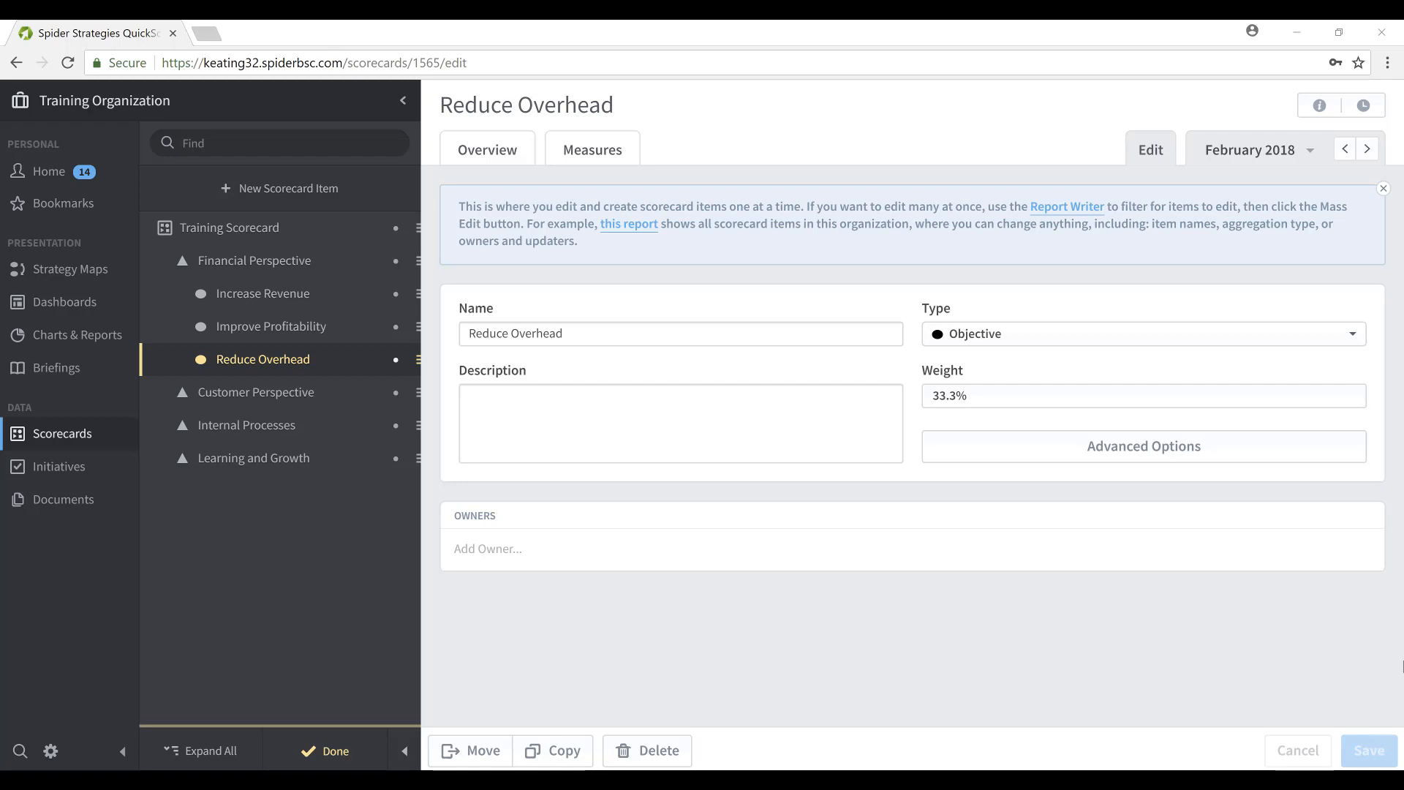
- Start a new scorecard item named Product Revenue under Increase Revenue, keeping its type as Measure and leaving the description empty
{"action": "left_click", "coordinate": [279, 297]}
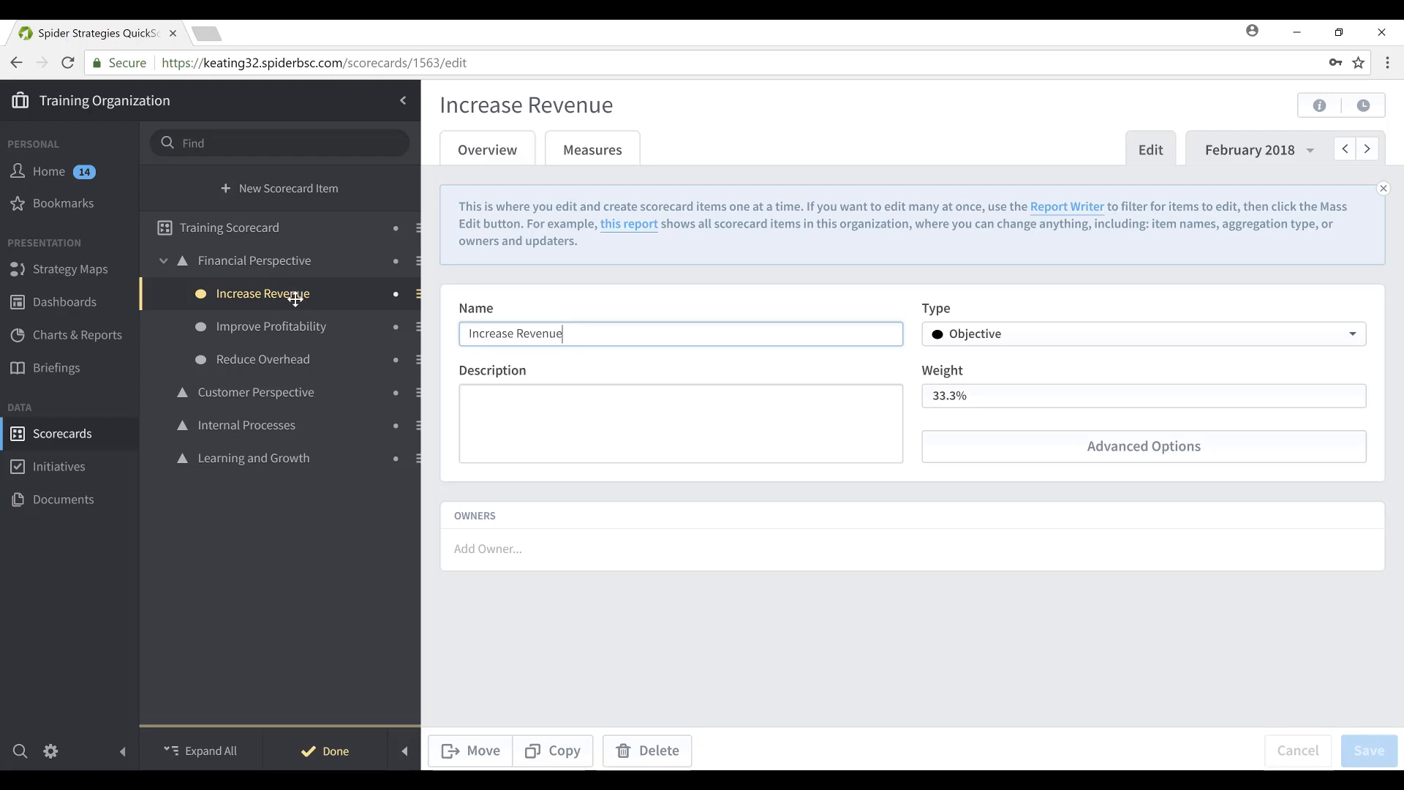
{"action": "left_click", "coordinate": [274, 189]}
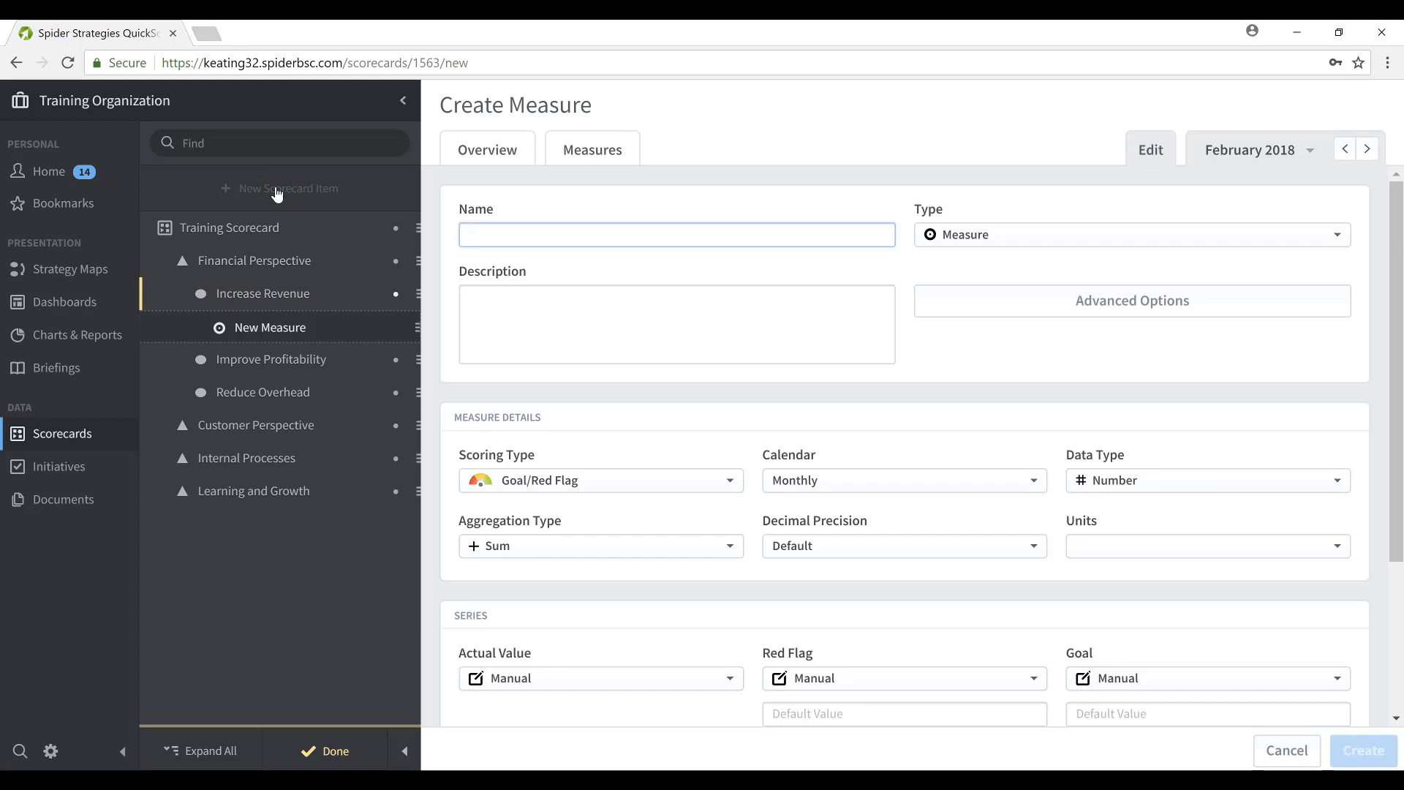
{"action": "type", "text": "Pro"}
{"action": "type", "text": "dut"}
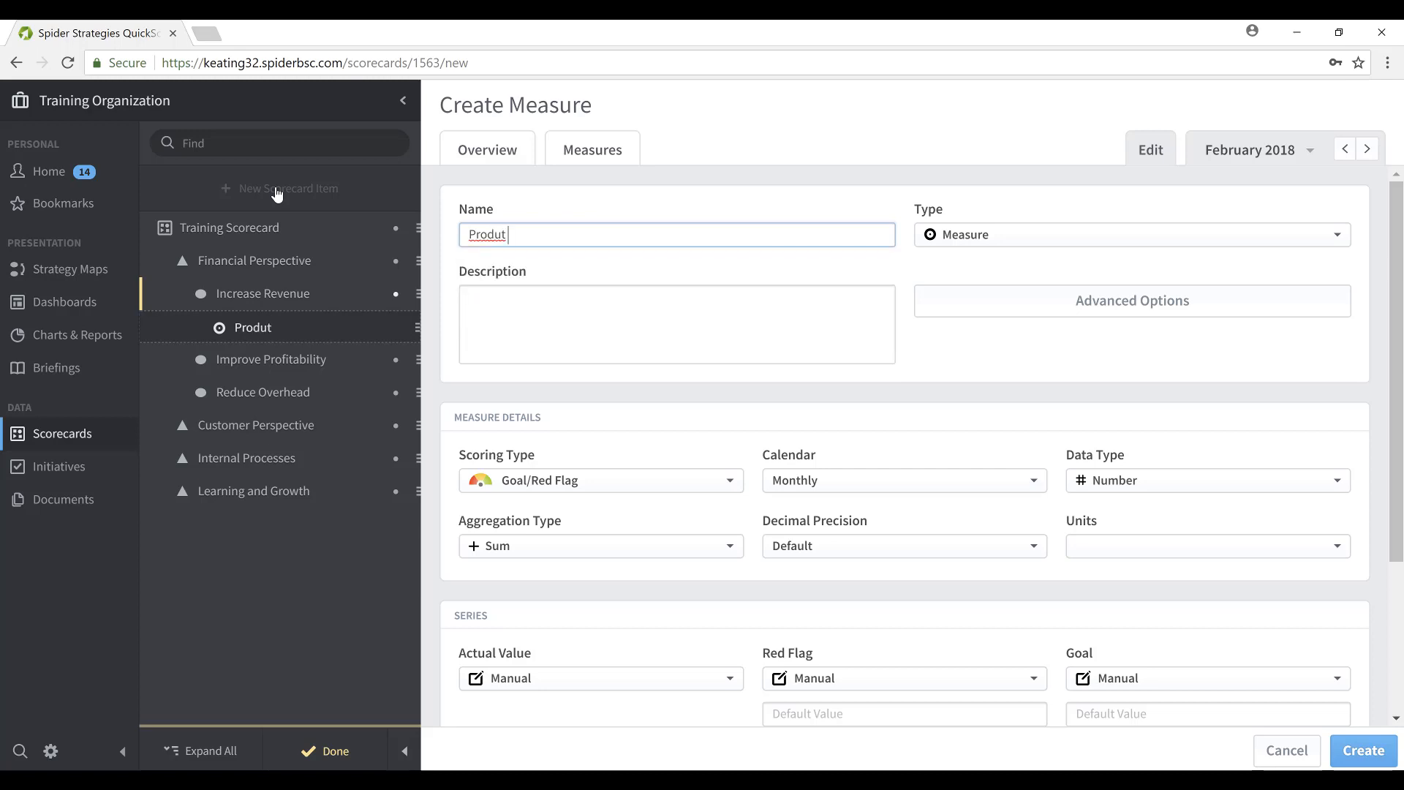
{"action": "key", "text": "BackSpace"}
{"action": "type", "text": "ct Re"}
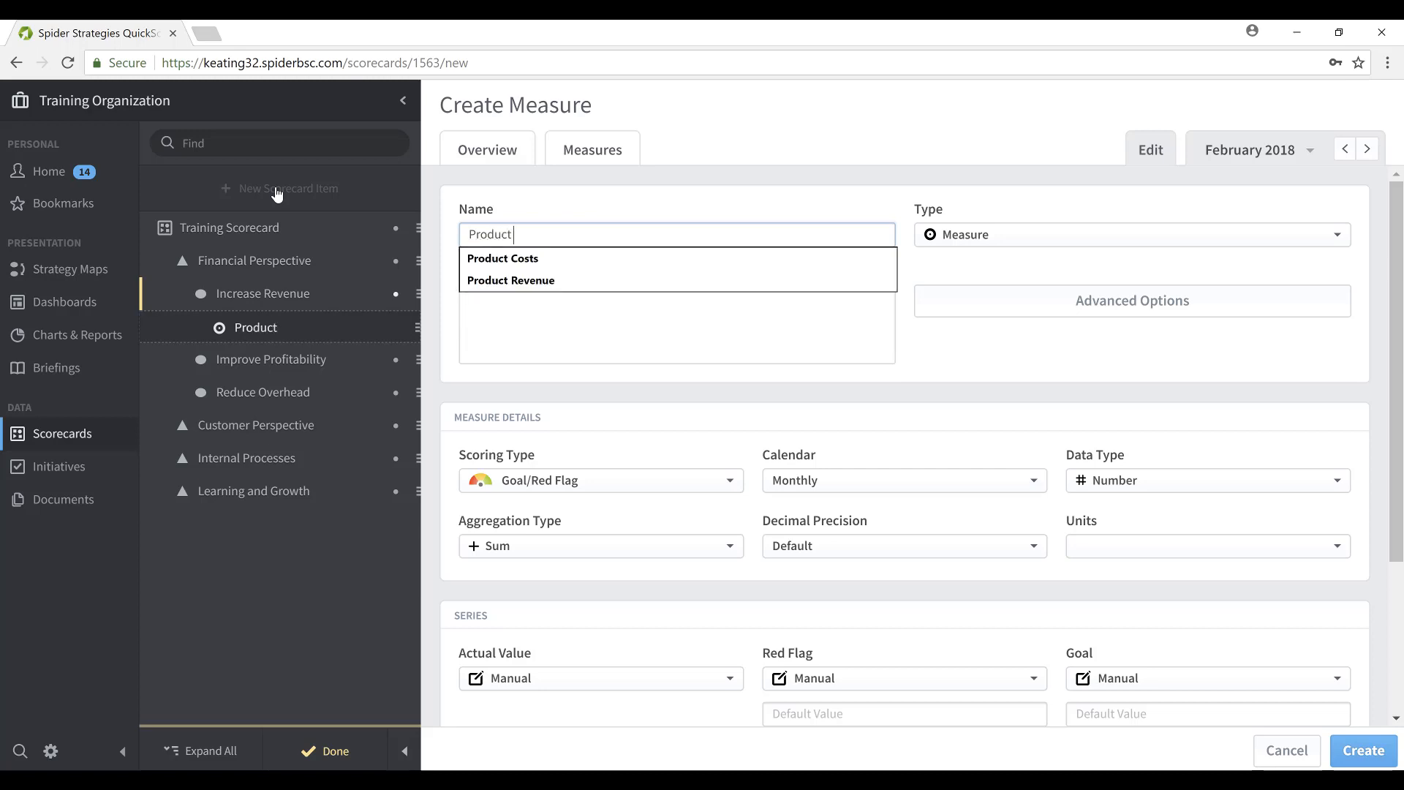
{"action": "key", "text": "Down"}
{"action": "key", "text": "Return"}
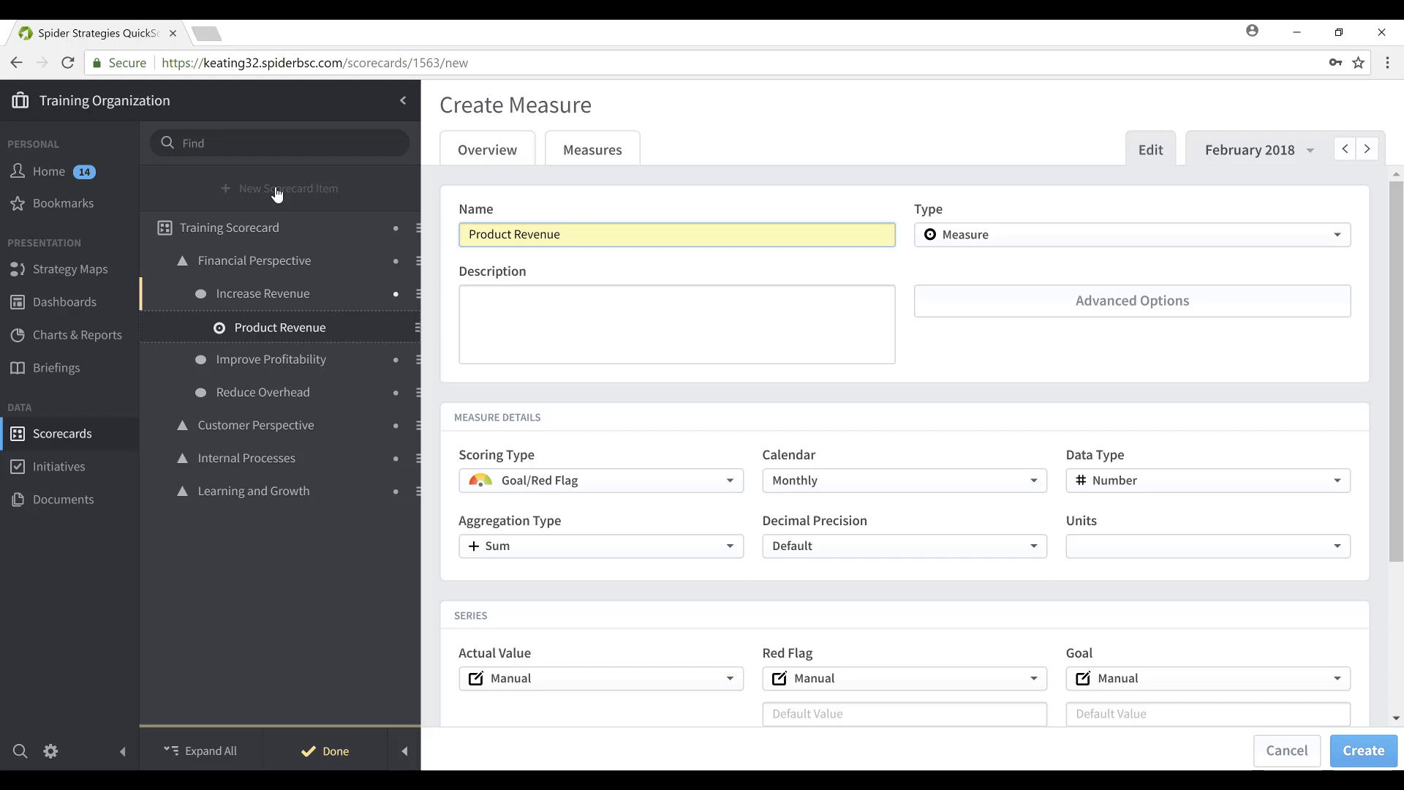
{"action": "left_click", "coordinate": [1341, 238]}
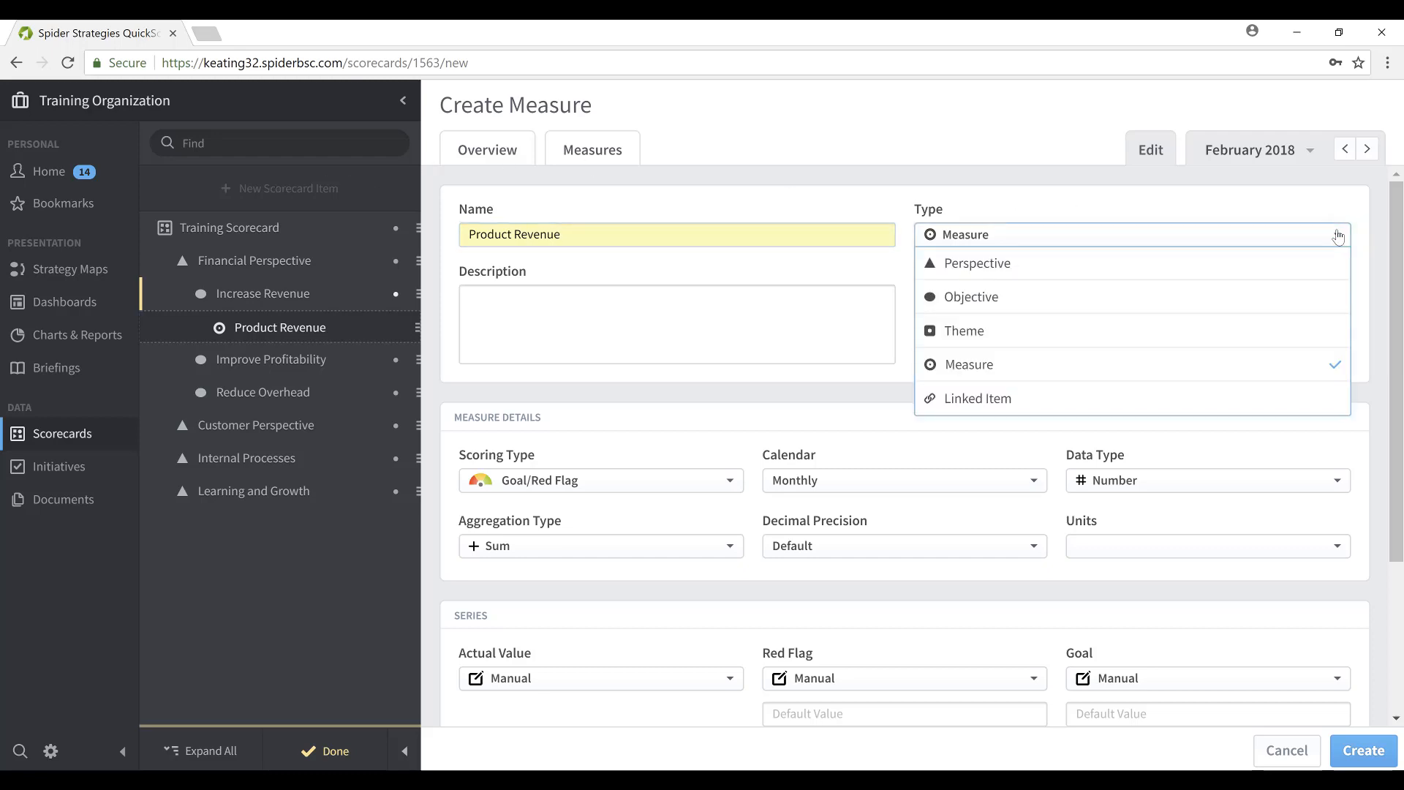
{"action": "left_click", "coordinate": [1339, 236]}
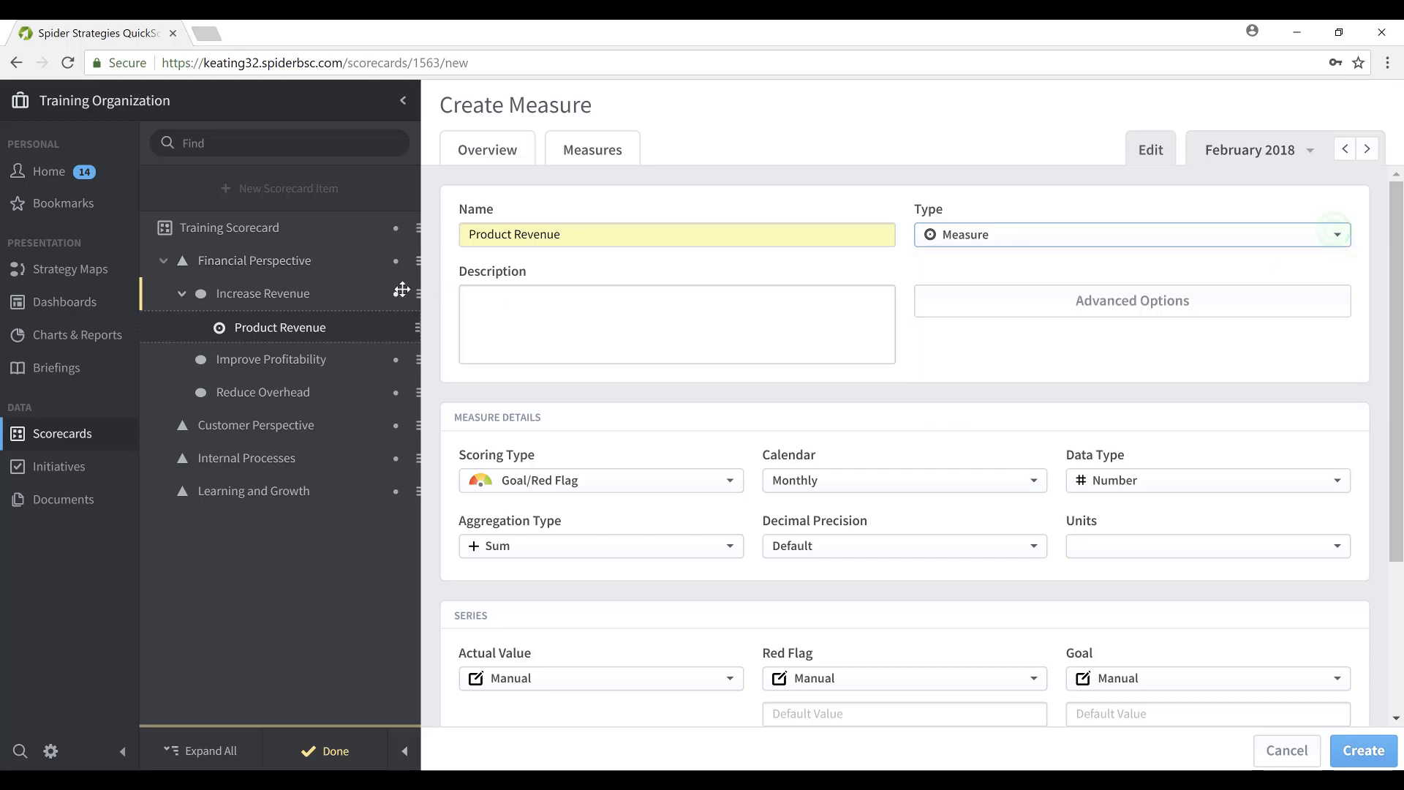
{"action": "left_click", "coordinate": [481, 301]}
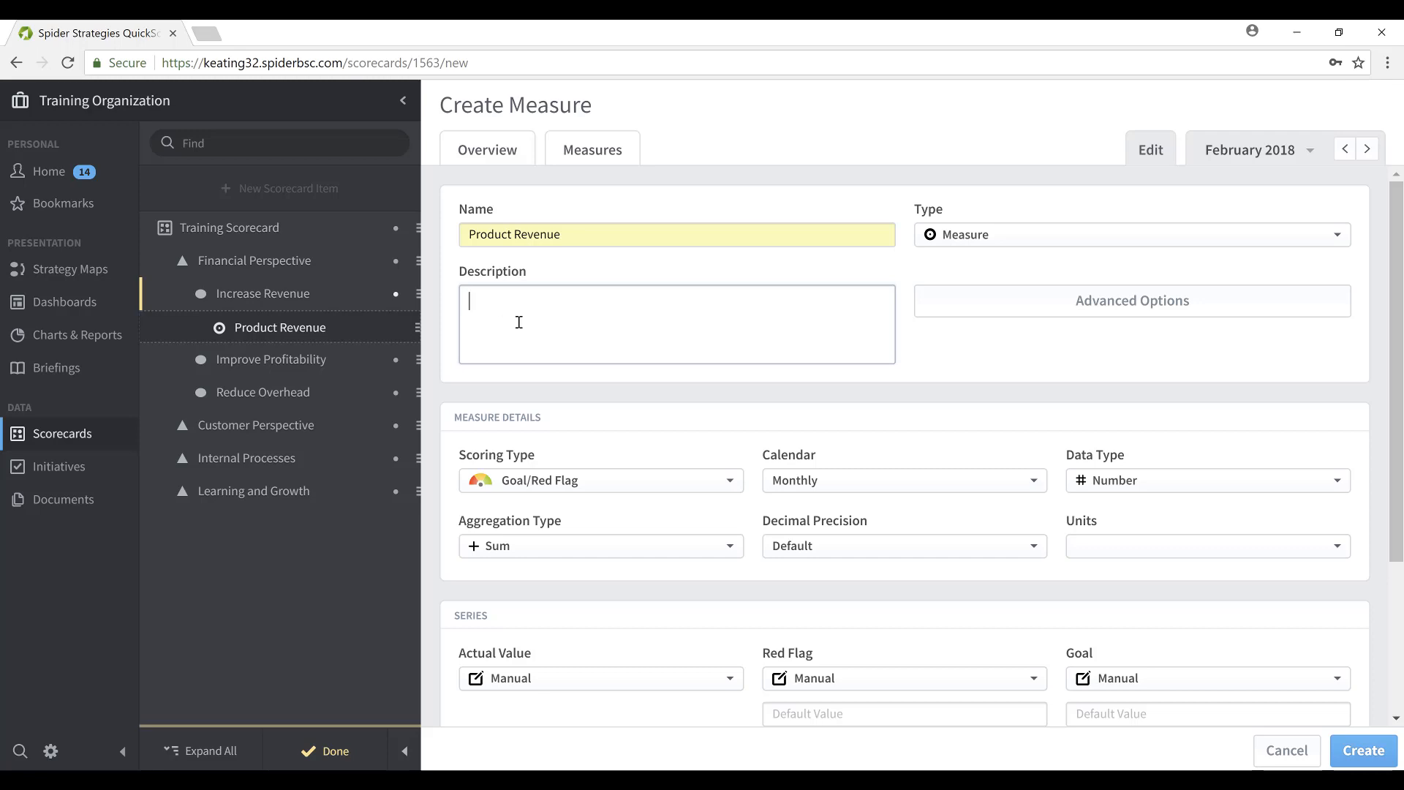
{"action": "left_click", "coordinate": [565, 419]}
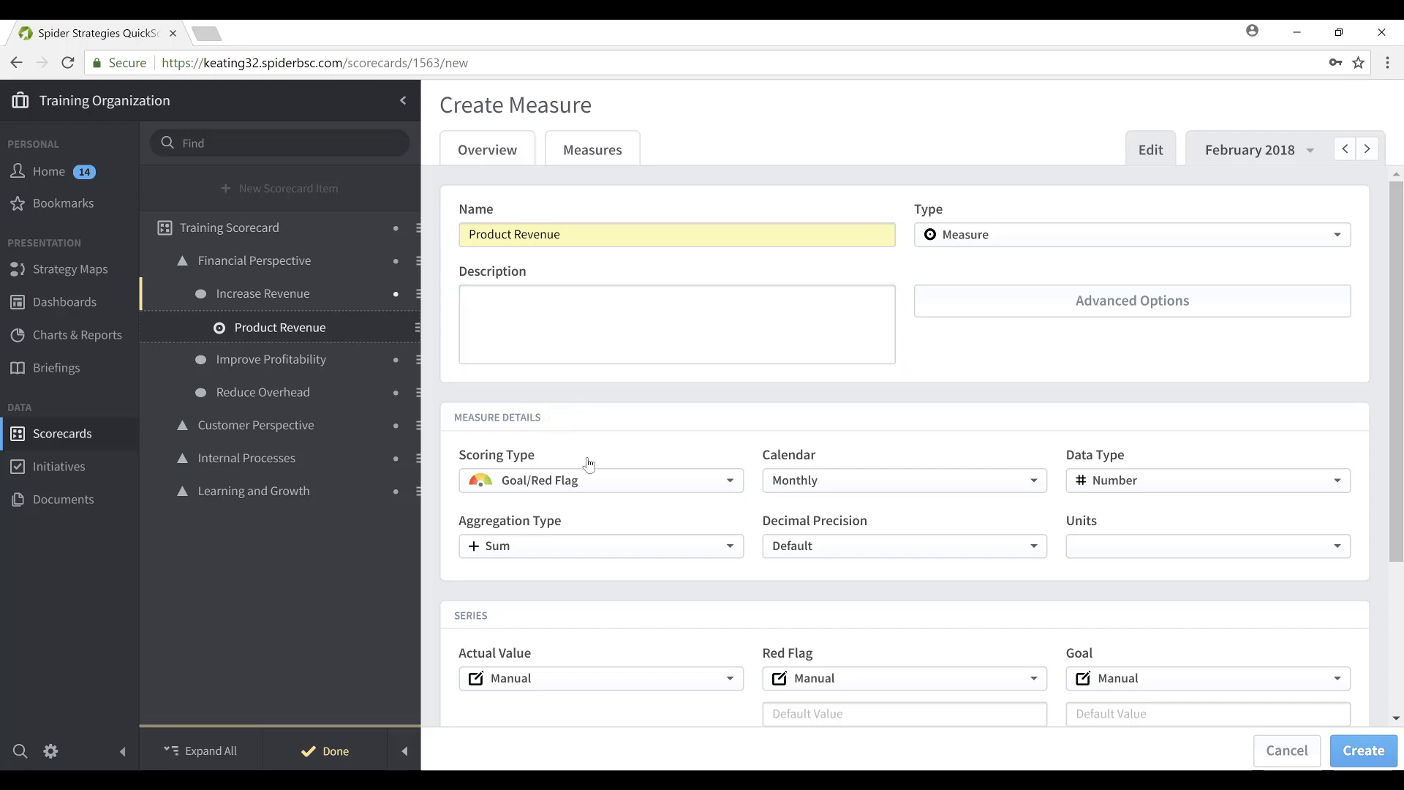
- Examine the scoring types and calendar options available for the Product Revenue measure
{"action": "left_click", "coordinate": [730, 483]}
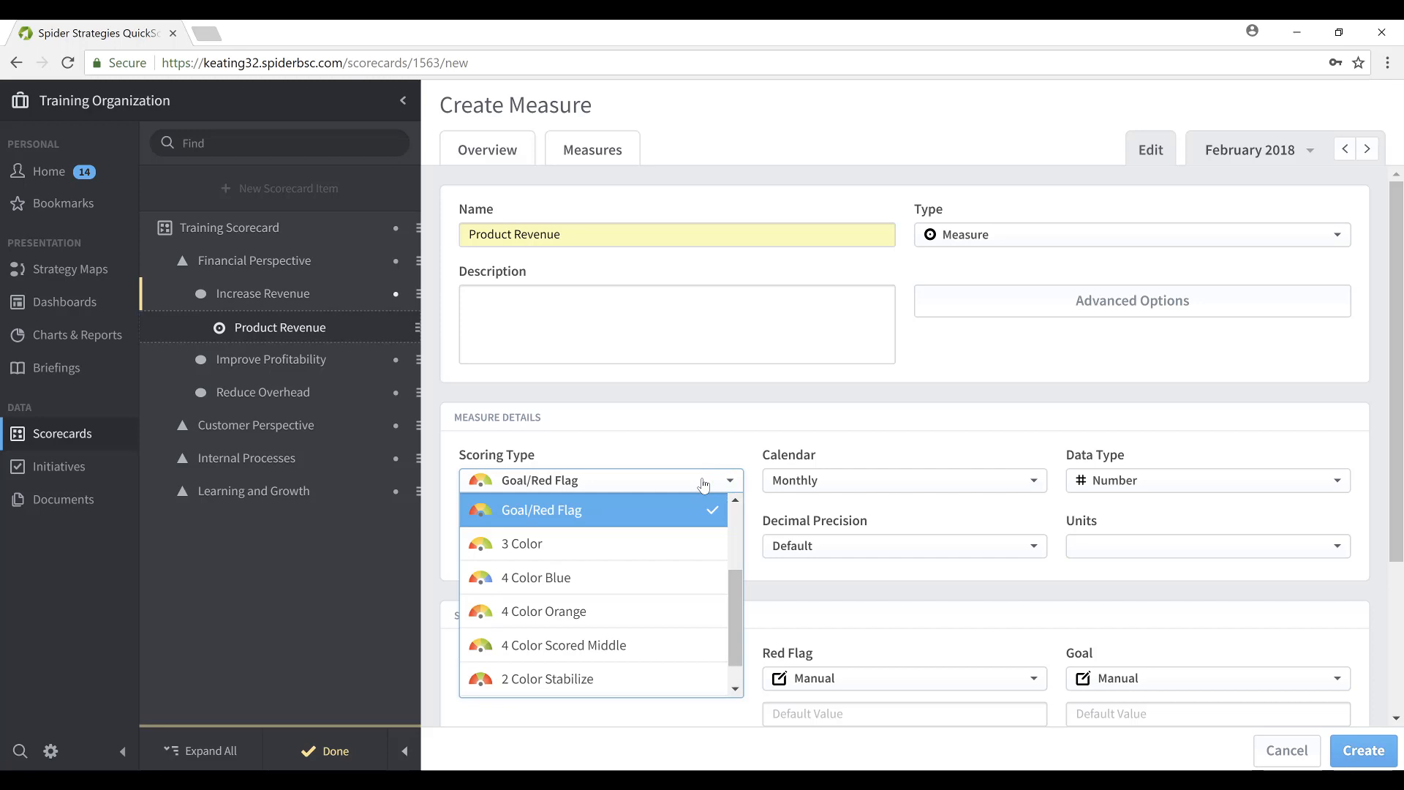
{"action": "left_click", "coordinate": [738, 515]}
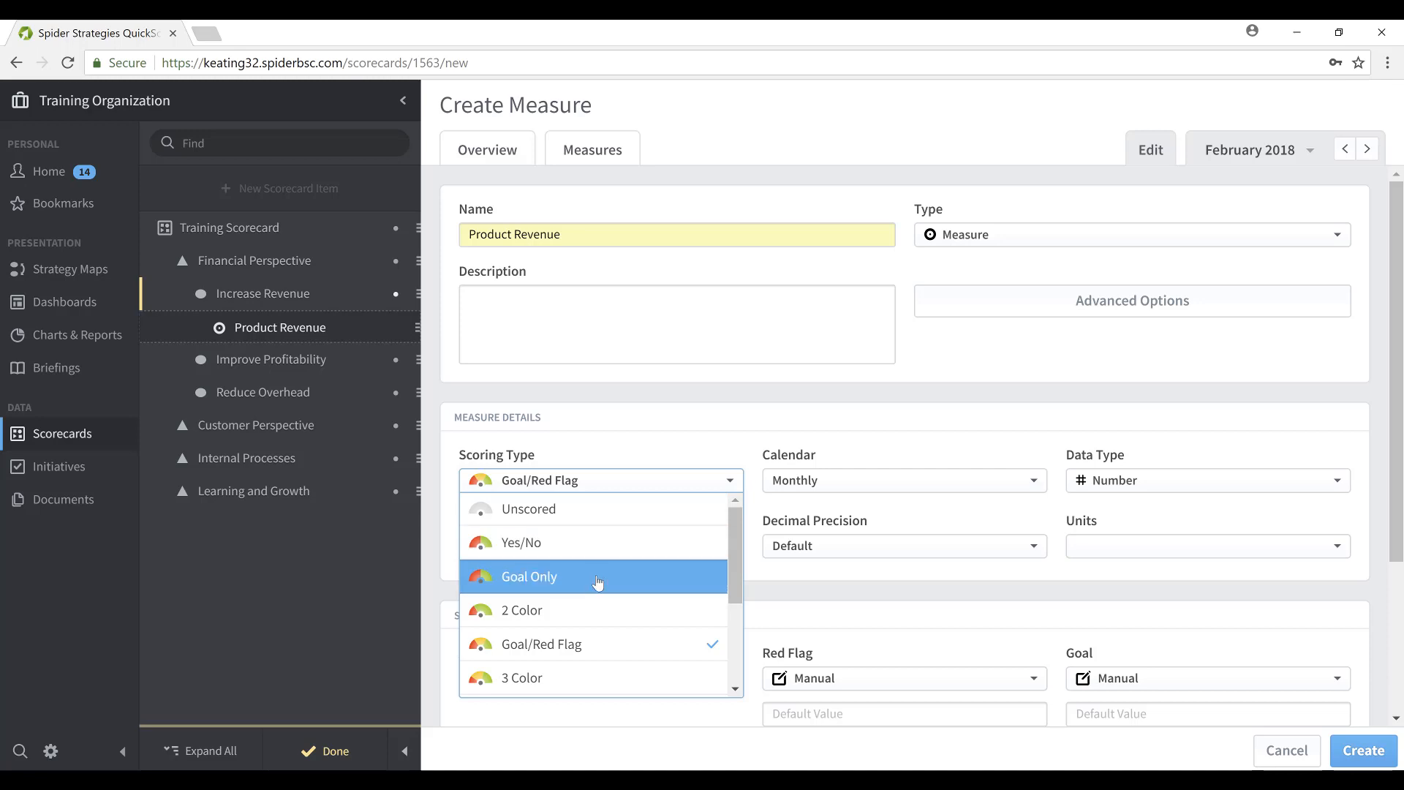
{"action": "left_click", "coordinate": [738, 690]}
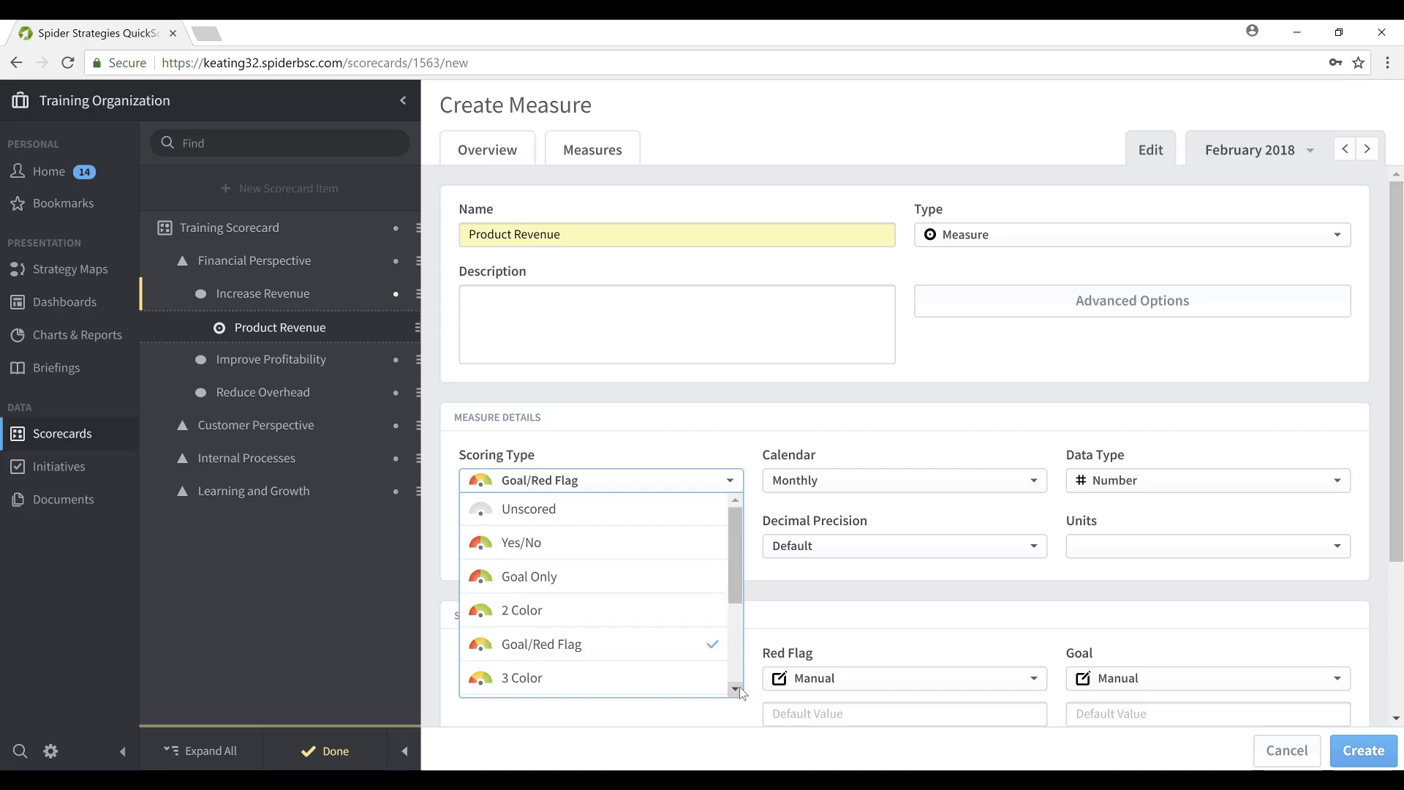
{"action": "left_click", "coordinate": [740, 689]}
{"action": "left_click", "coordinate": [741, 689]}
{"action": "double_click", "coordinate": [745, 688]}
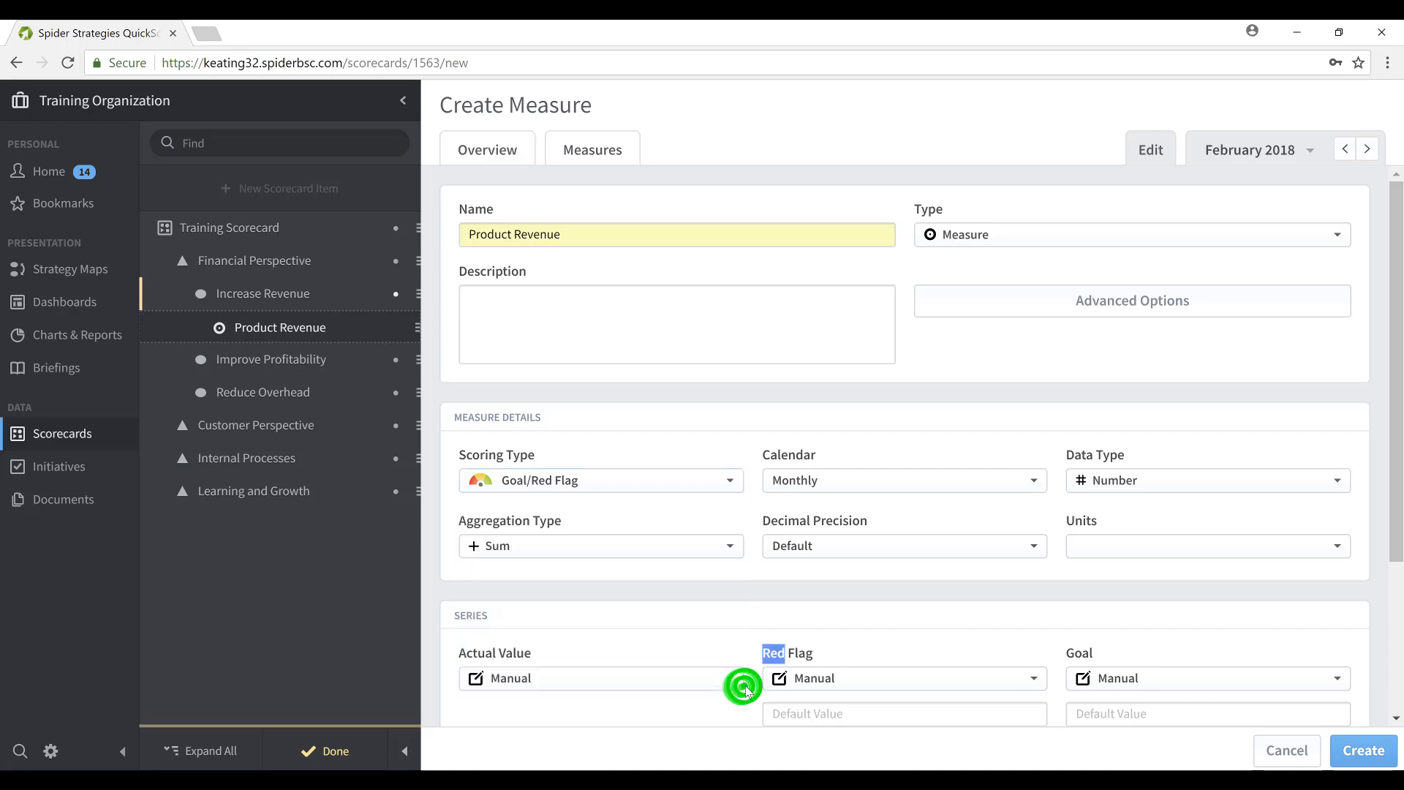
{"action": "left_click", "coordinate": [728, 478]}
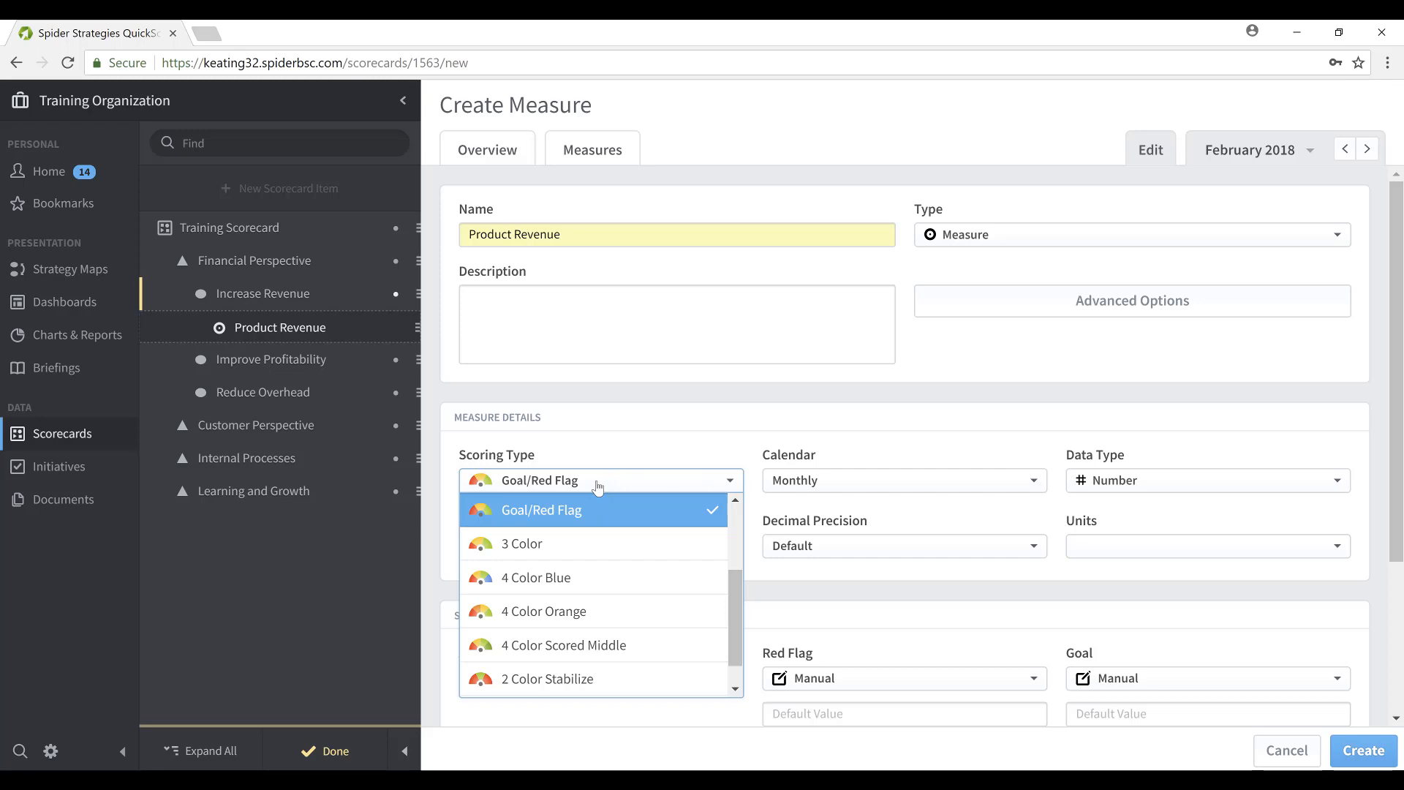
{"action": "left_click", "coordinate": [1032, 478]}
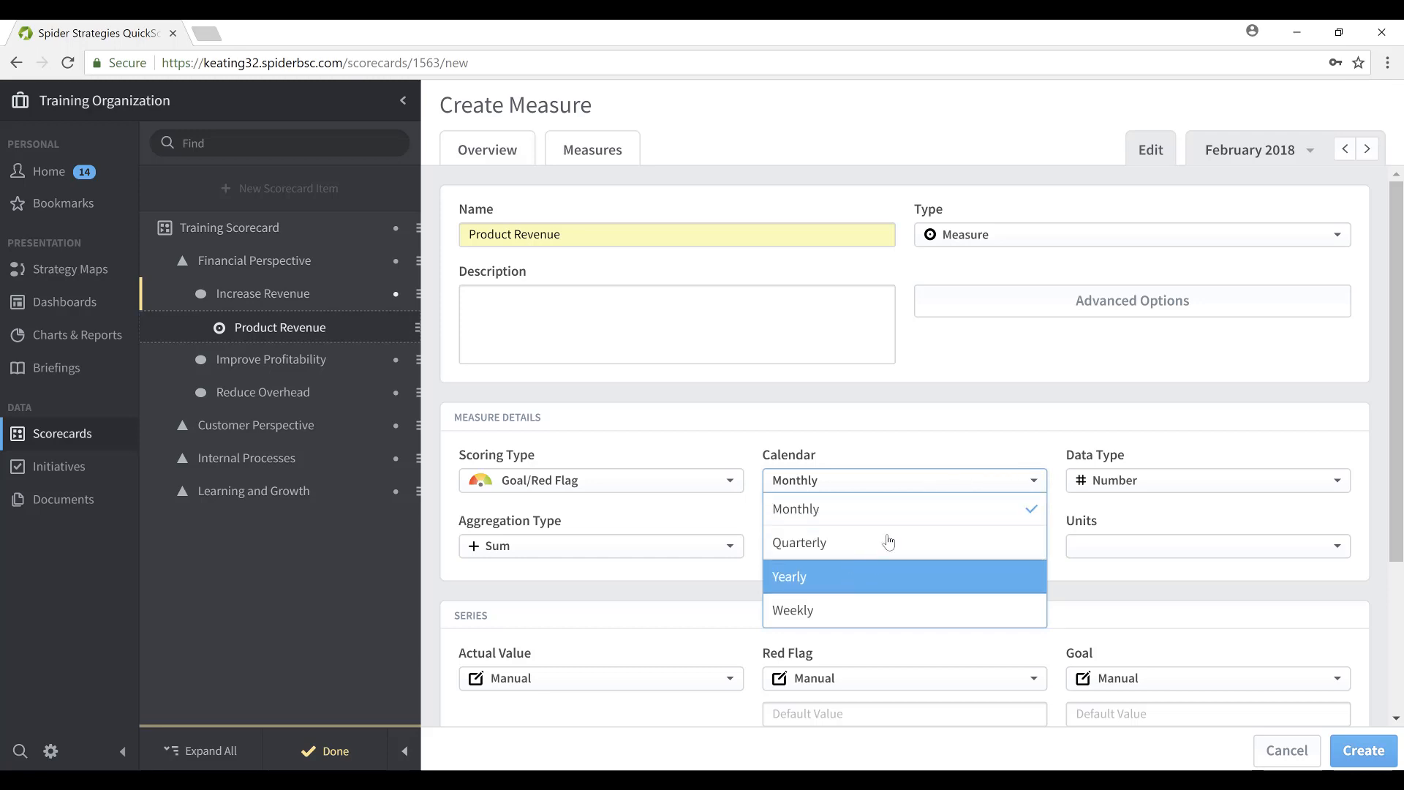
- Set the Product Revenue measure's data type to Currency and keep Sum as its aggregation type
{"action": "left_click", "coordinate": [1341, 483]}
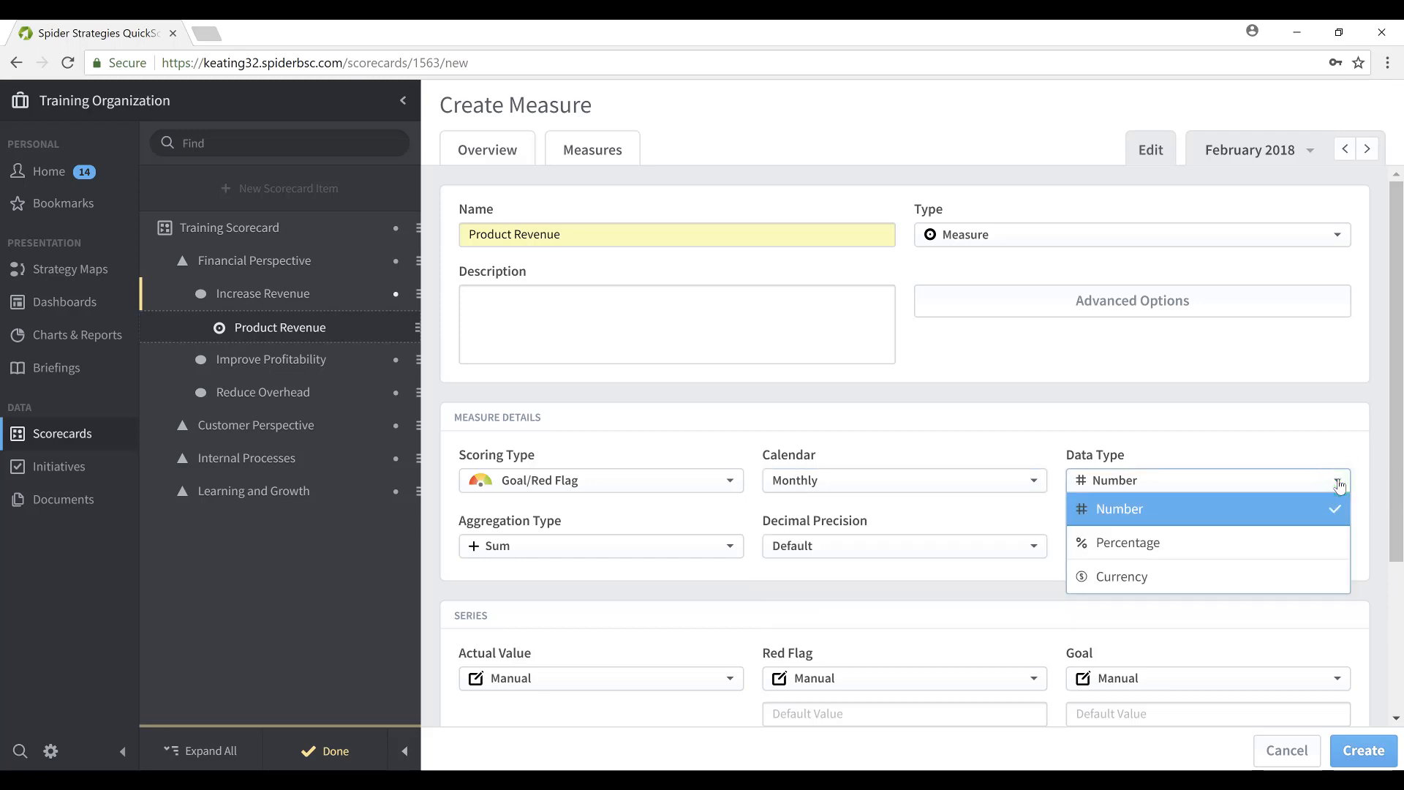
{"action": "left_click", "coordinate": [1187, 584]}
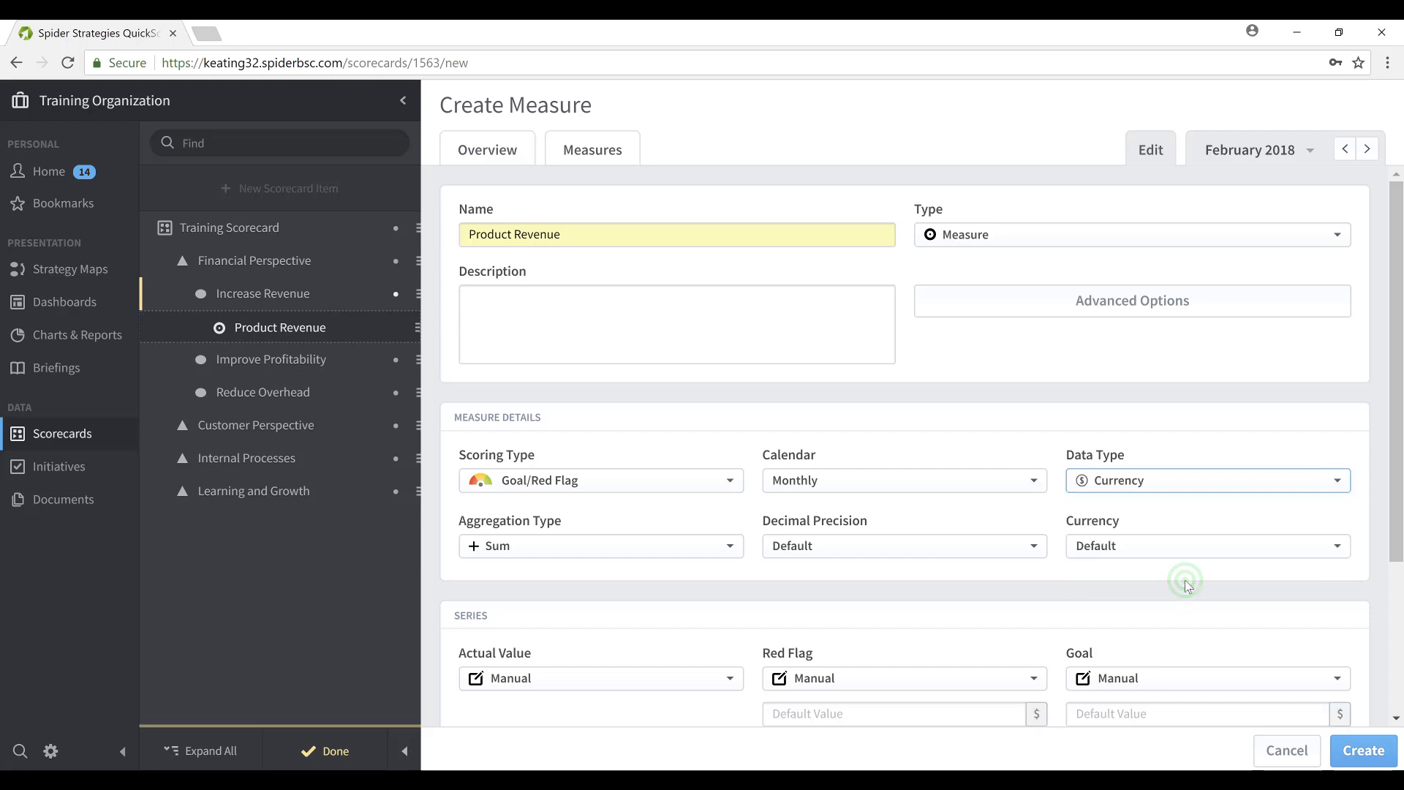
{"action": "left_click", "coordinate": [731, 546]}
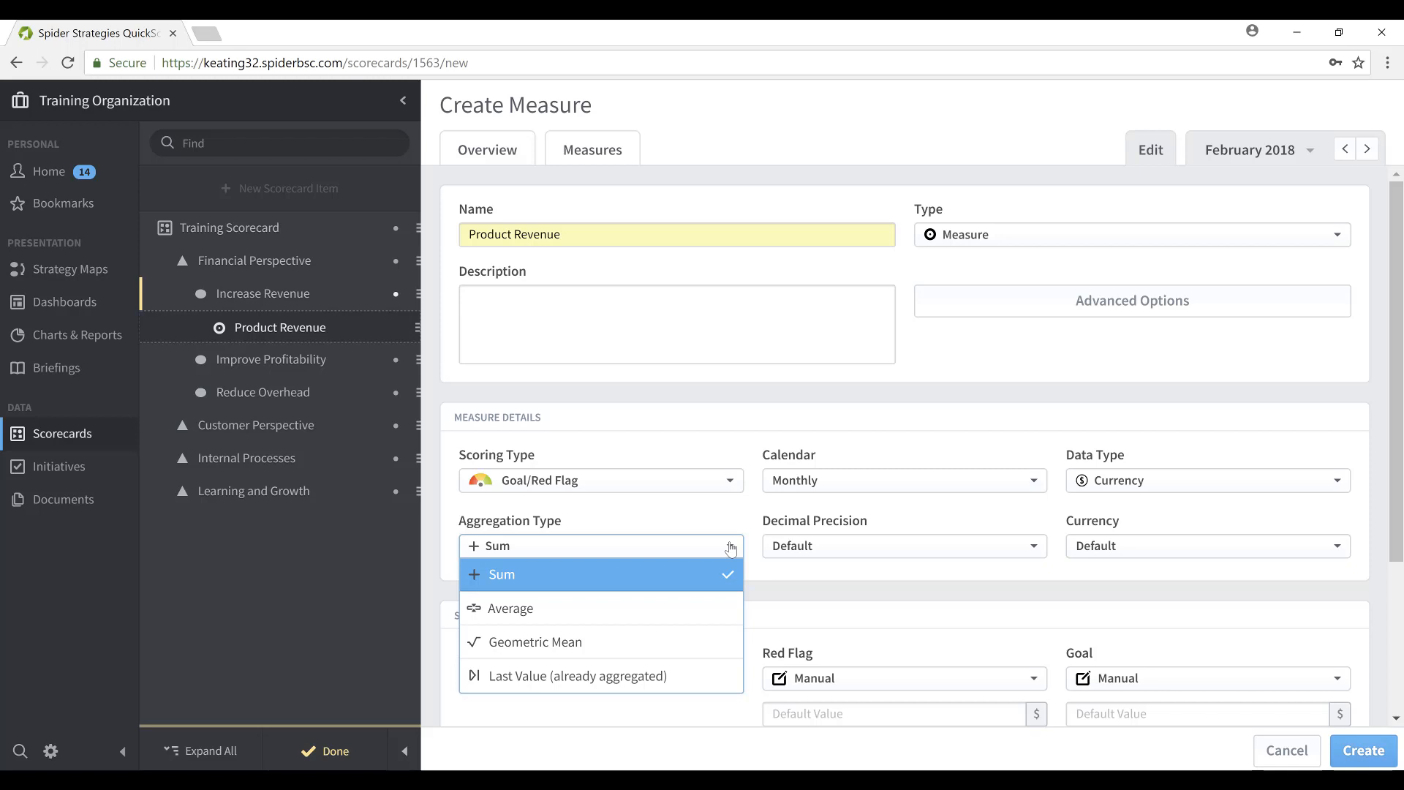
{"action": "left_click", "coordinate": [627, 575]}
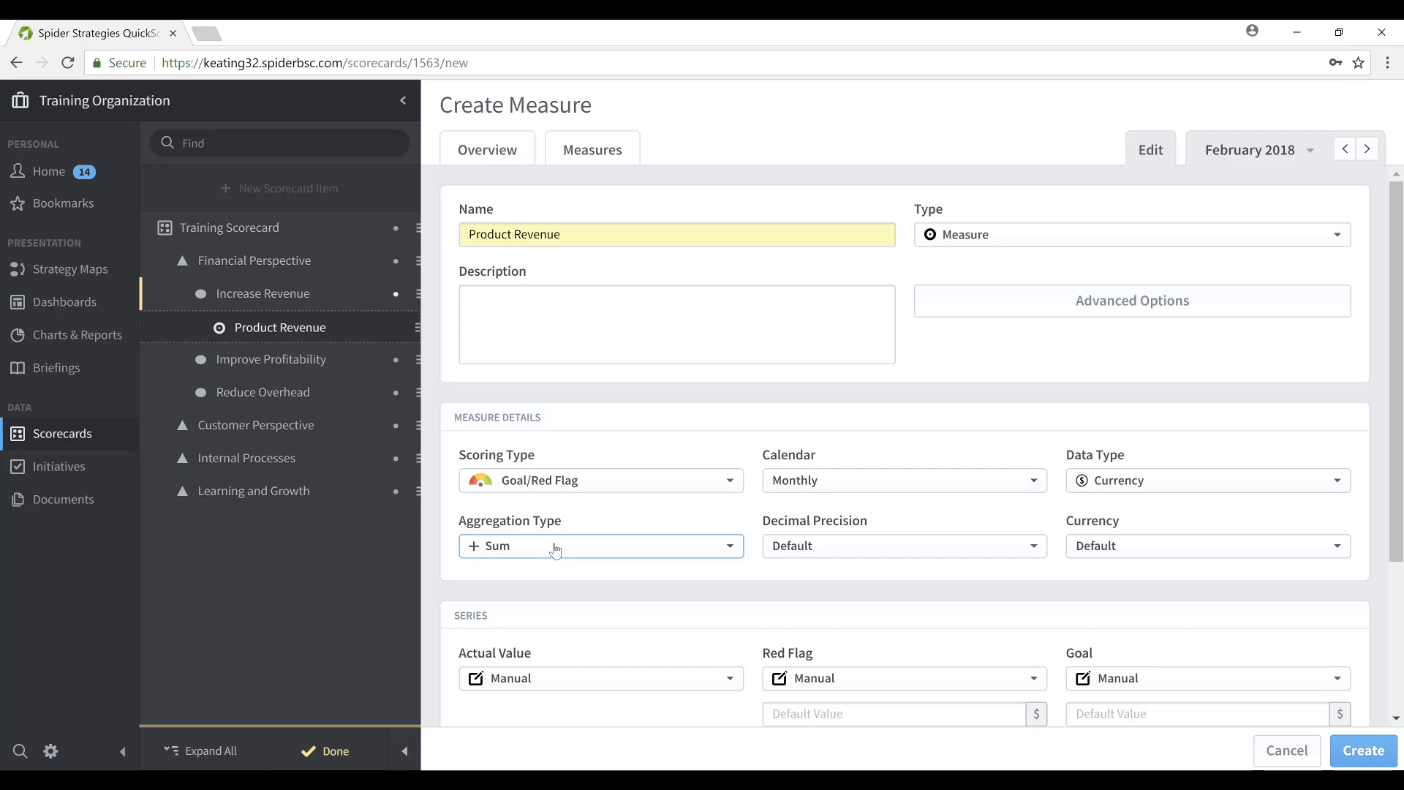
- Keep the default decimal precision and set the measure's currency to $ (United States Dollar, USD)
{"action": "left_click", "coordinate": [1036, 548]}
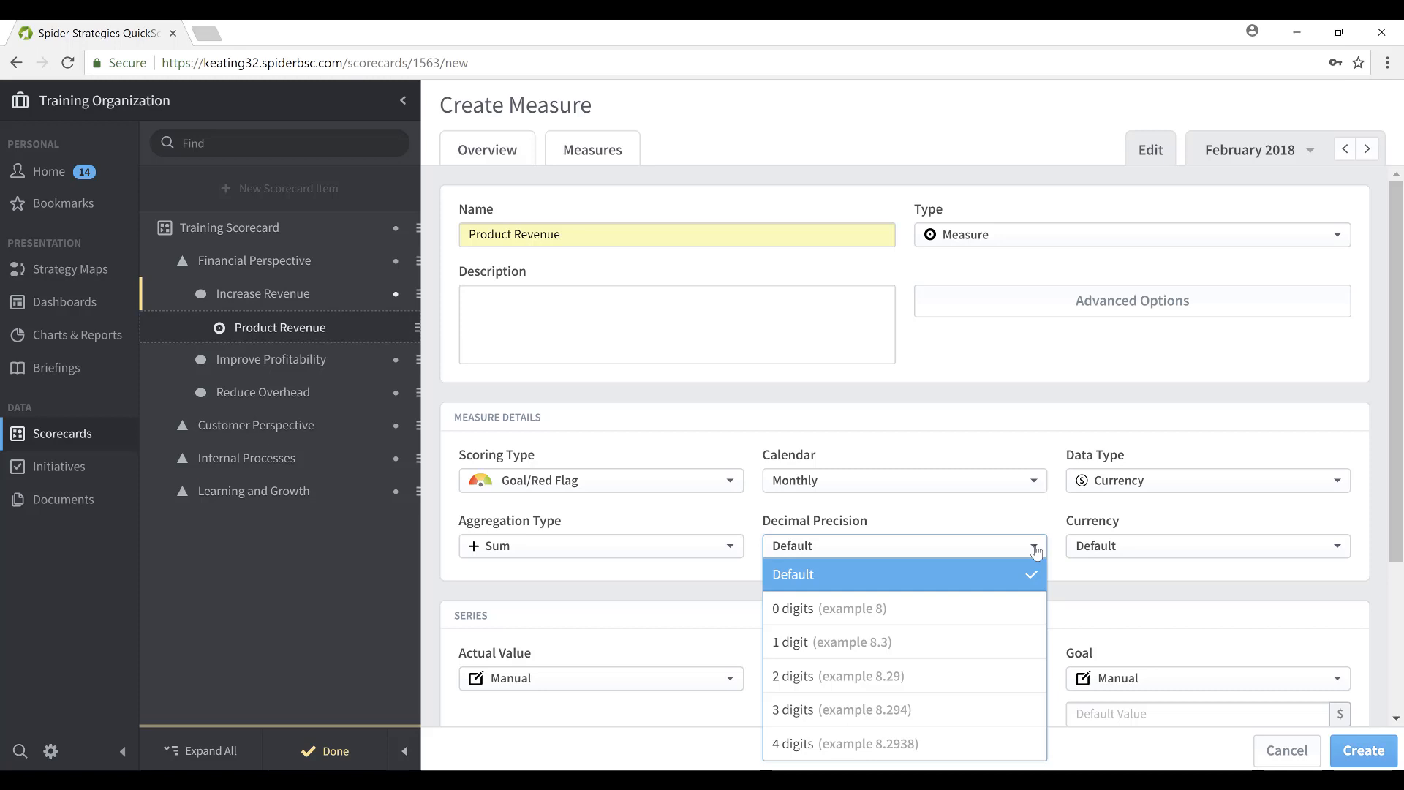
{"action": "left_click", "coordinate": [1036, 549]}
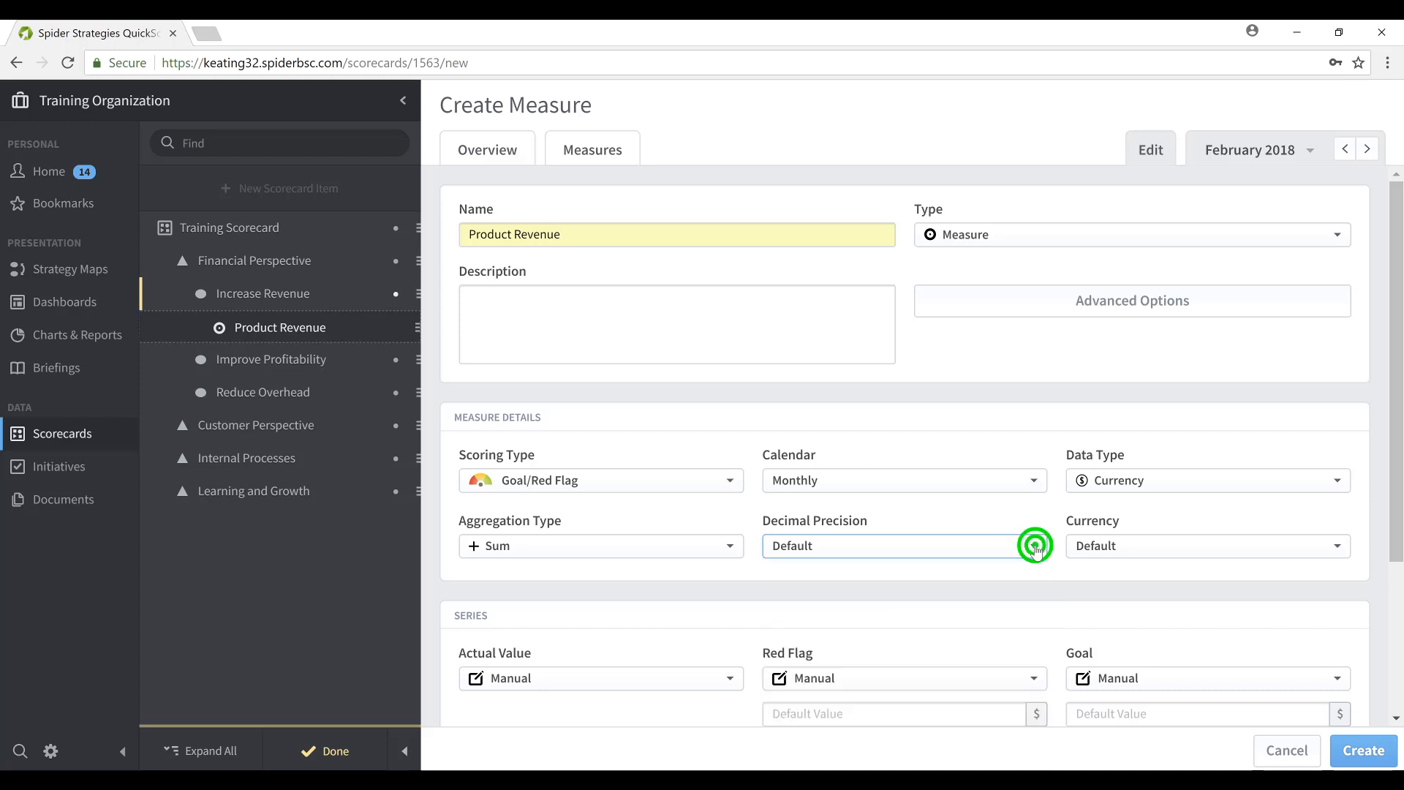
{"action": "left_click", "coordinate": [1341, 547]}
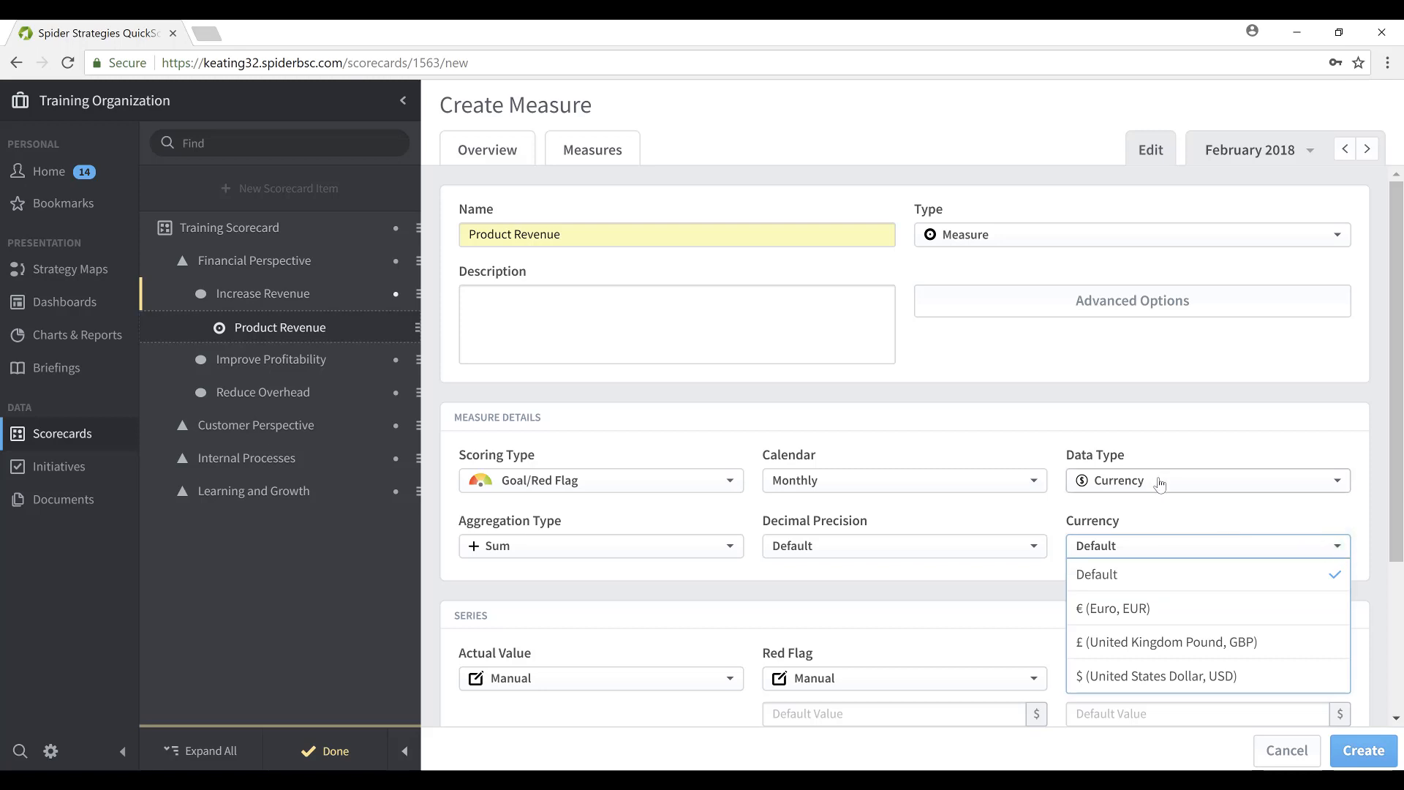
{"action": "left_click", "coordinate": [1154, 677]}
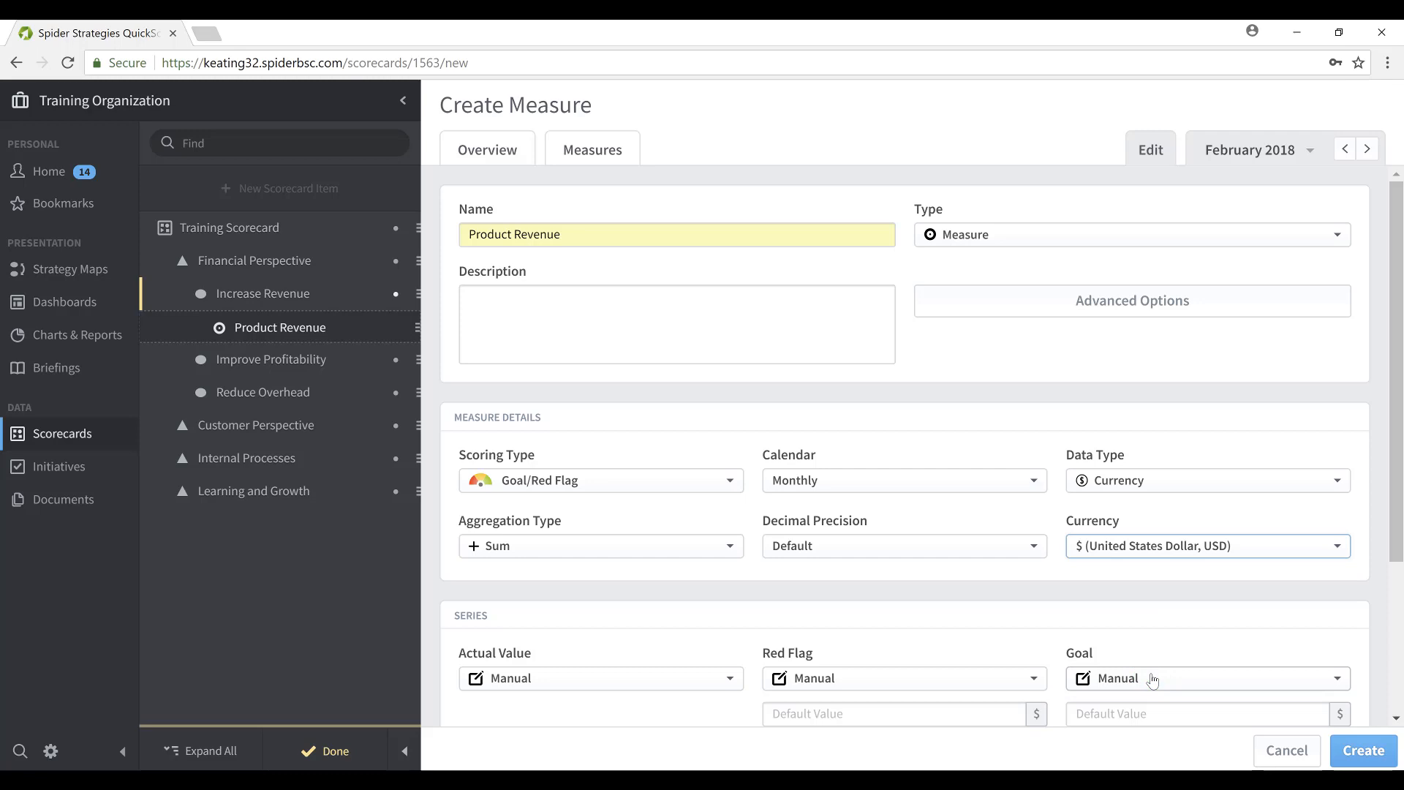
- Try the 4 Color Scored Middle scoring type on Product Revenue, and restore Goal/Red Flag scoring
{"action": "scroll", "coordinate": [630, 416], "scroll_direction": "down", "scroll_amount": 3}
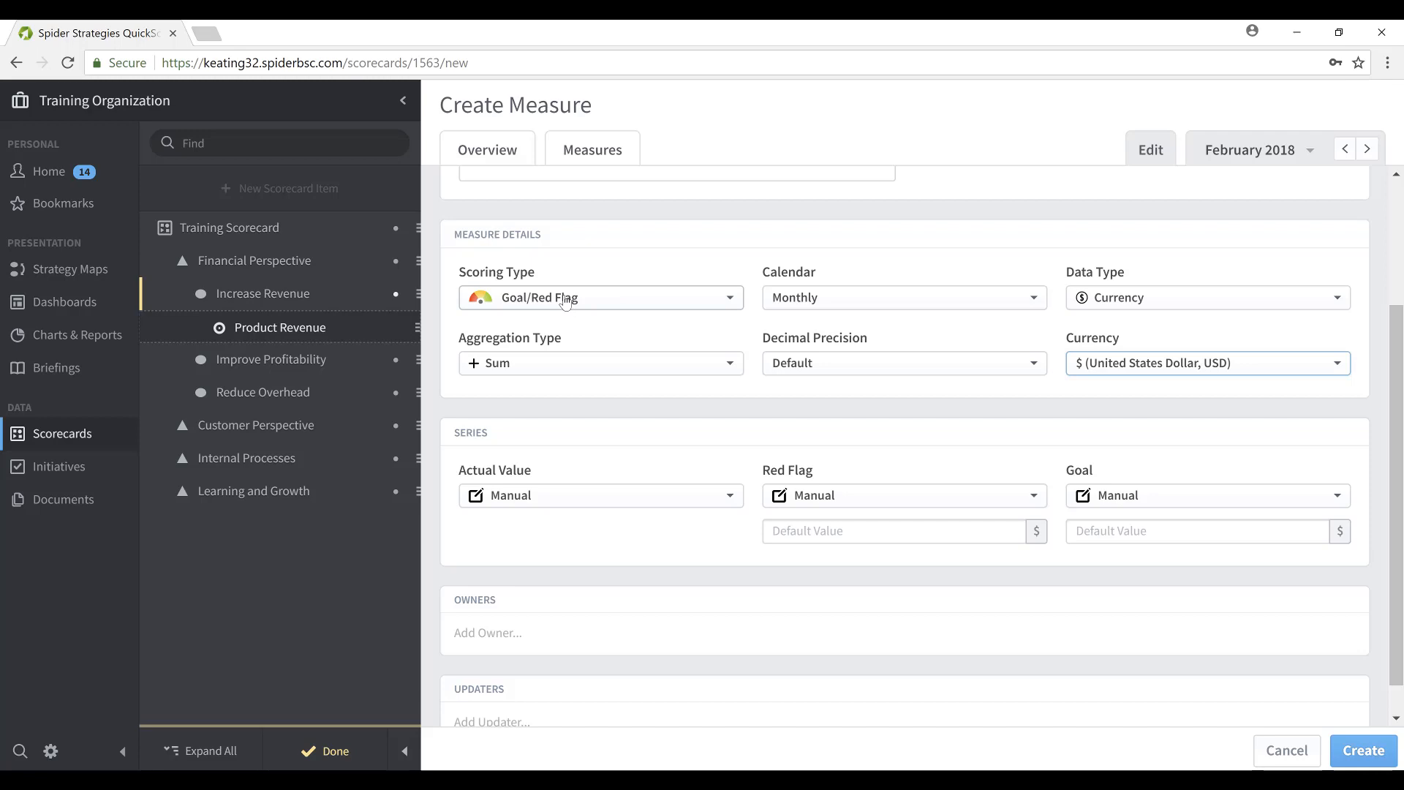
{"action": "left_click", "coordinate": [732, 295]}
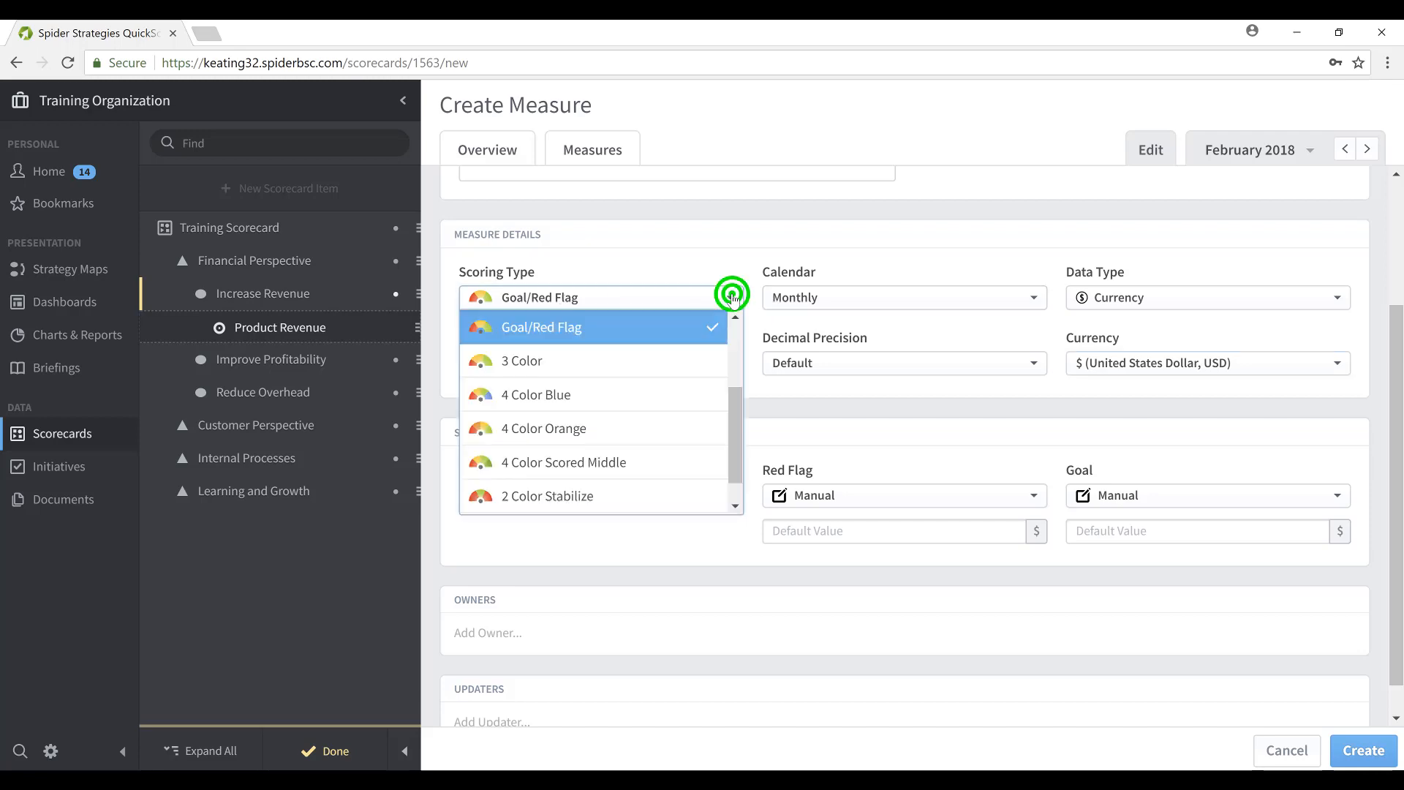
{"action": "left_click", "coordinate": [601, 469]}
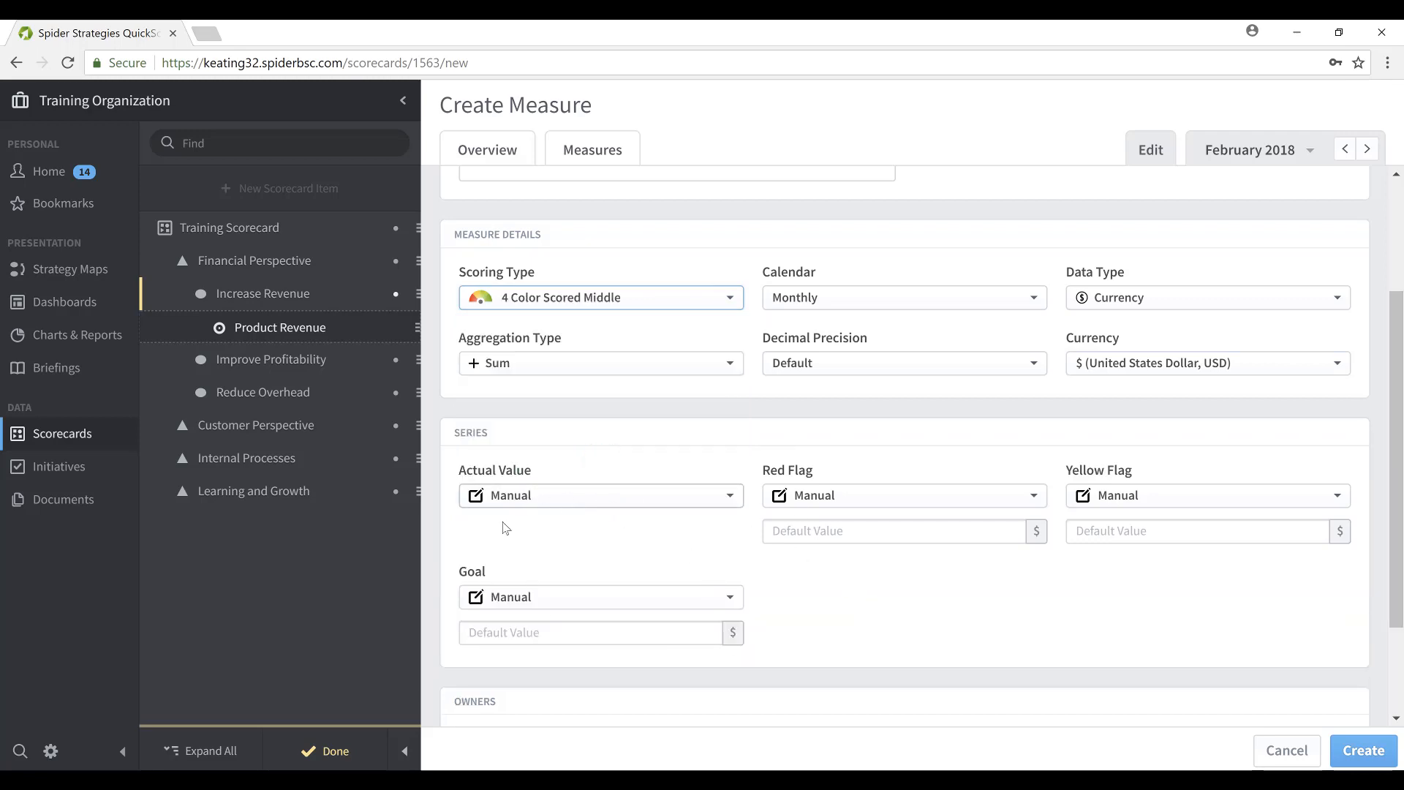
{"action": "left_click", "coordinate": [729, 302]}
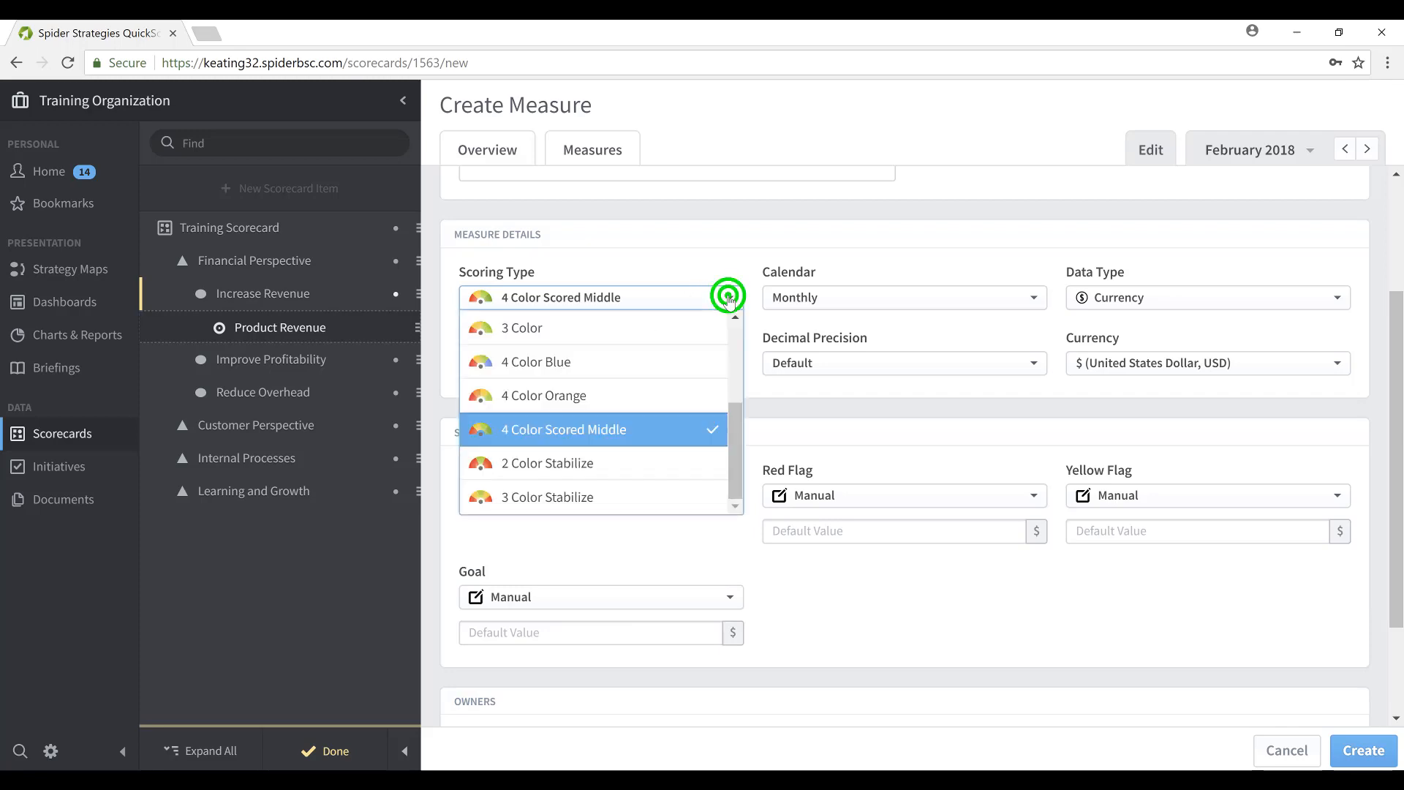
{"action": "left_click", "coordinate": [735, 341]}
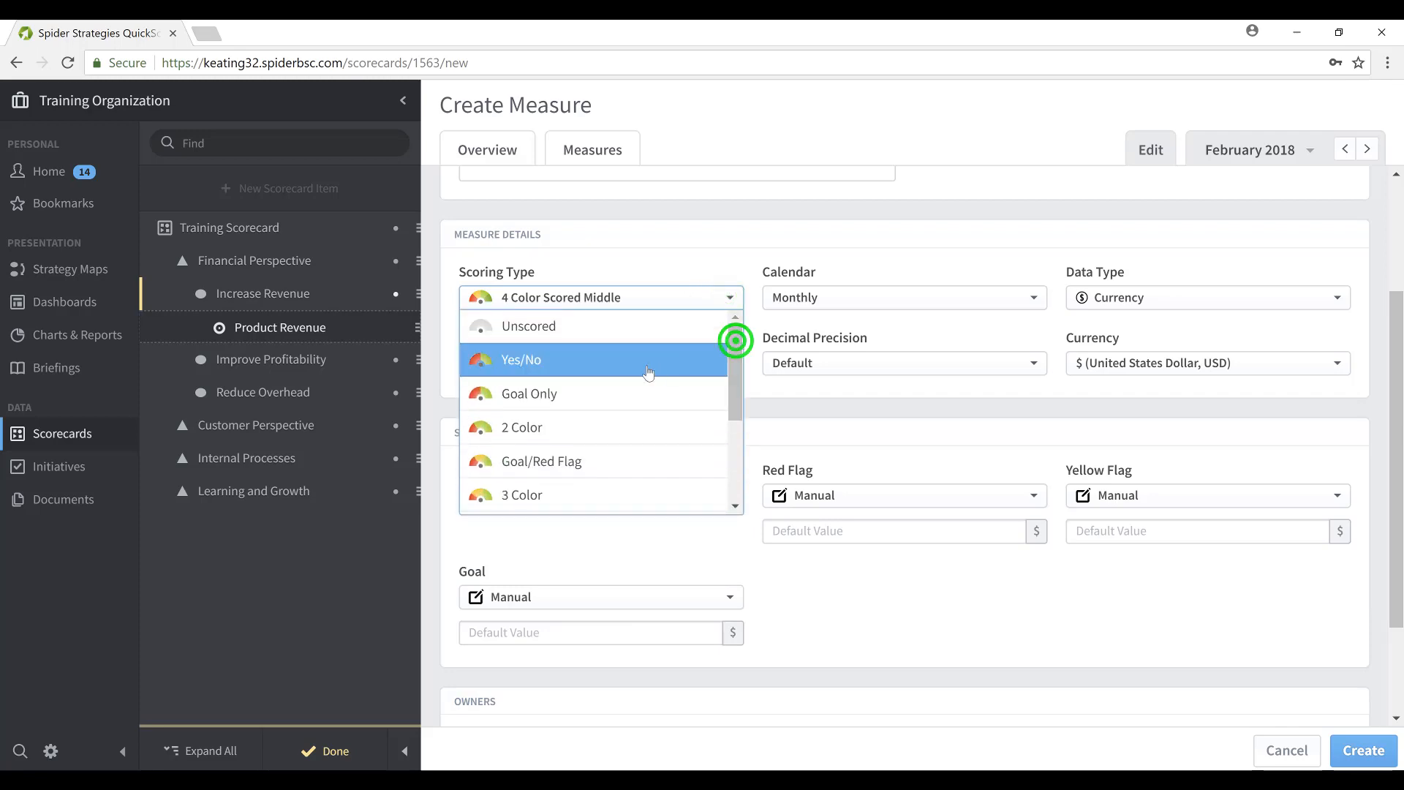
{"action": "left_click", "coordinate": [582, 465]}
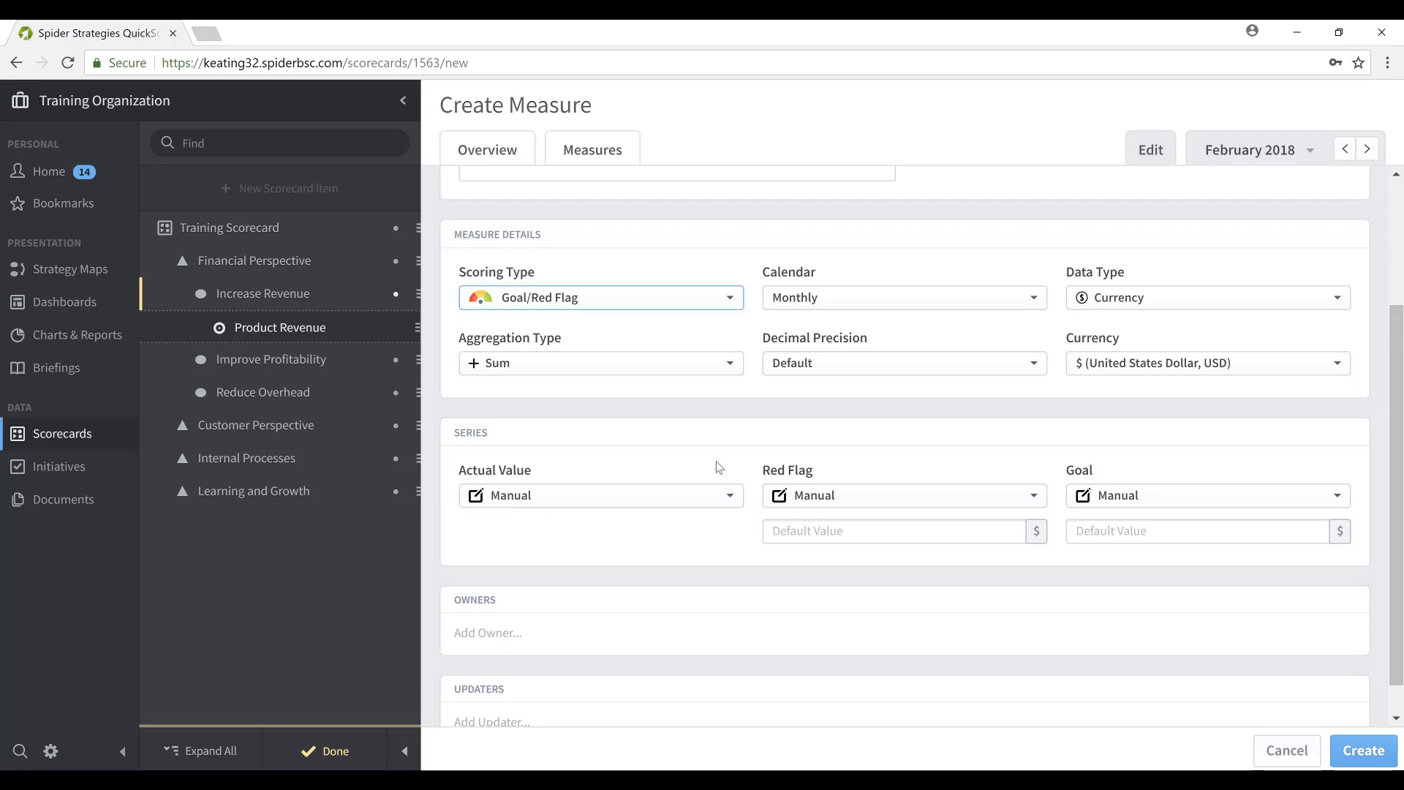
- Enter default series values of 440000 for the Red Flag and 4700000 for the Goal
{"action": "left_click", "coordinate": [814, 532]}
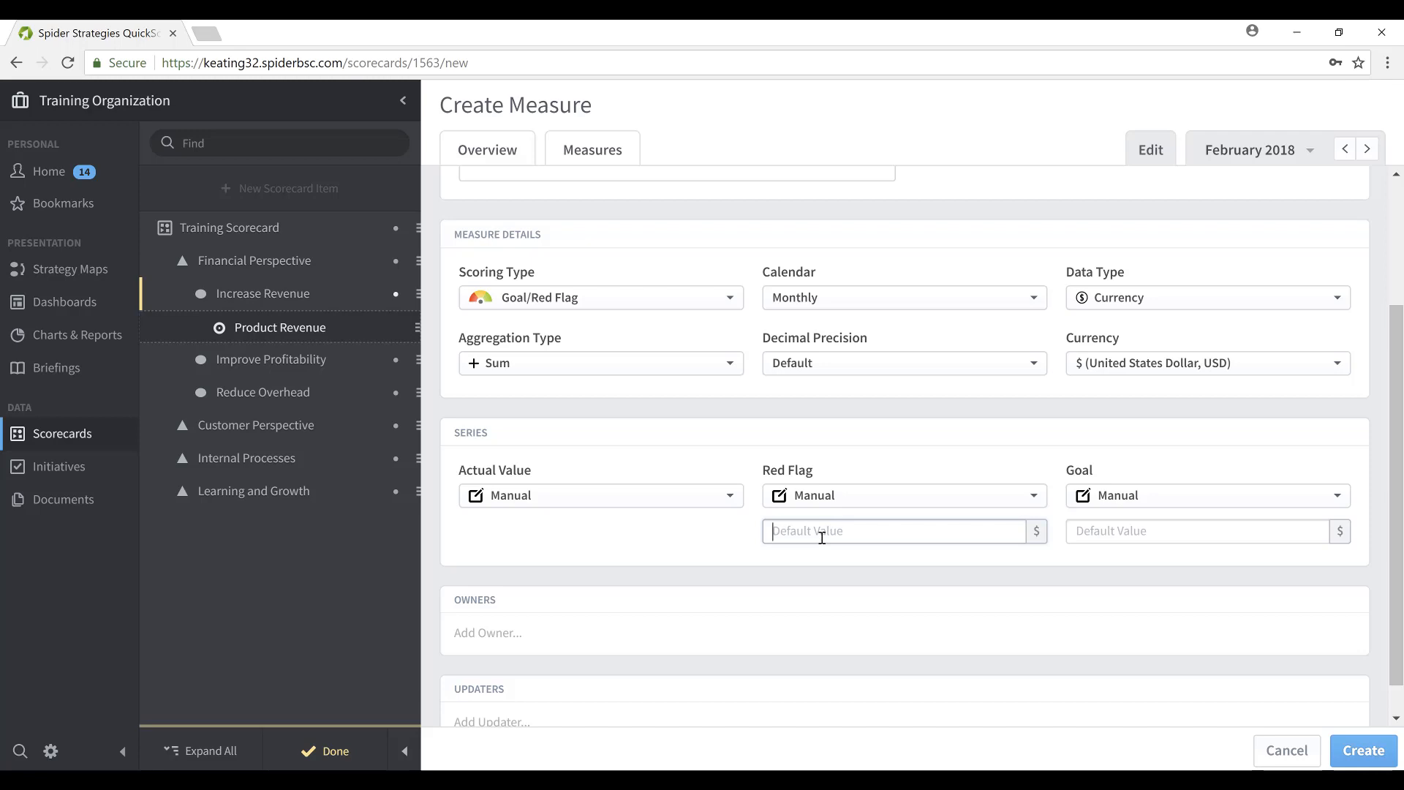
{"action": "type", "text": "440000"}
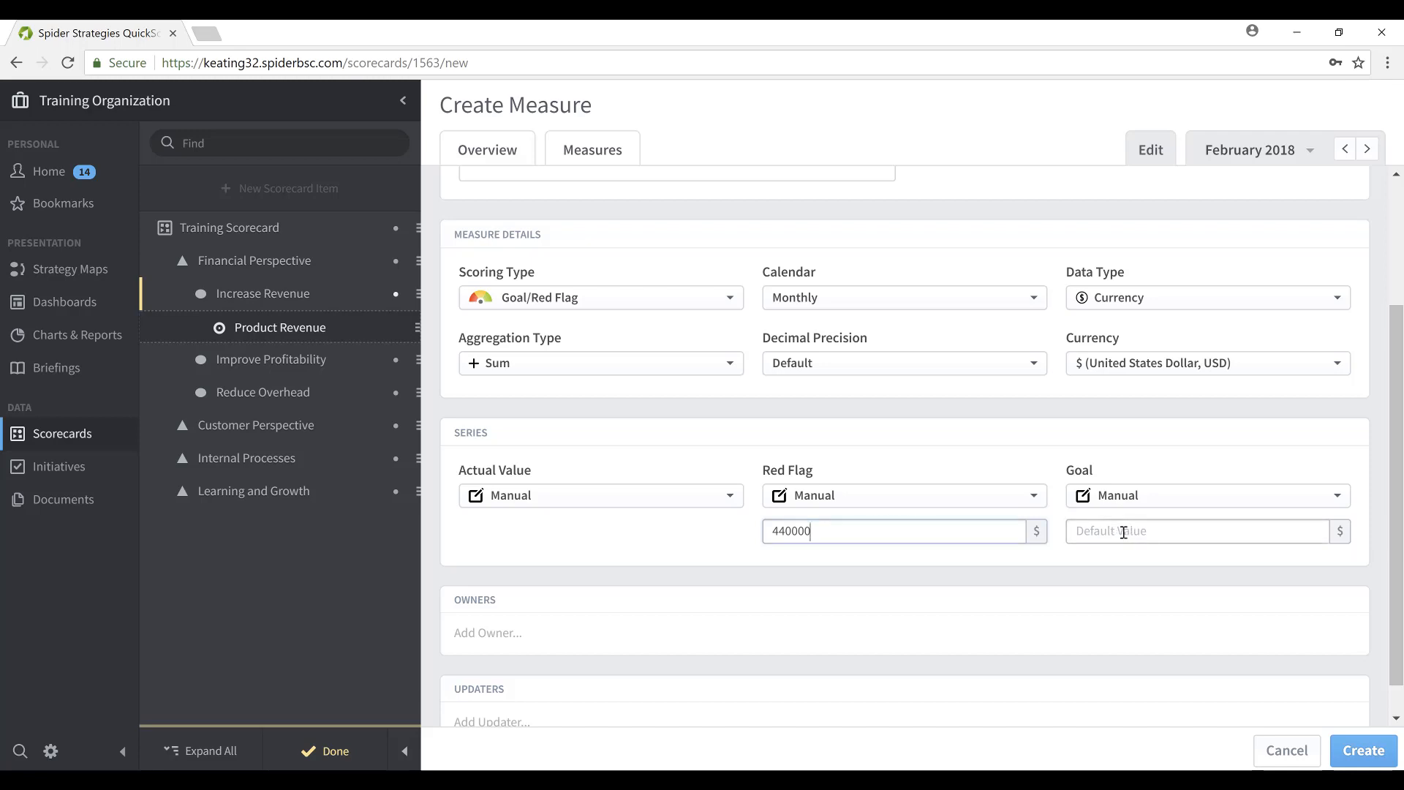
{"action": "left_click", "coordinate": [1102, 532]}
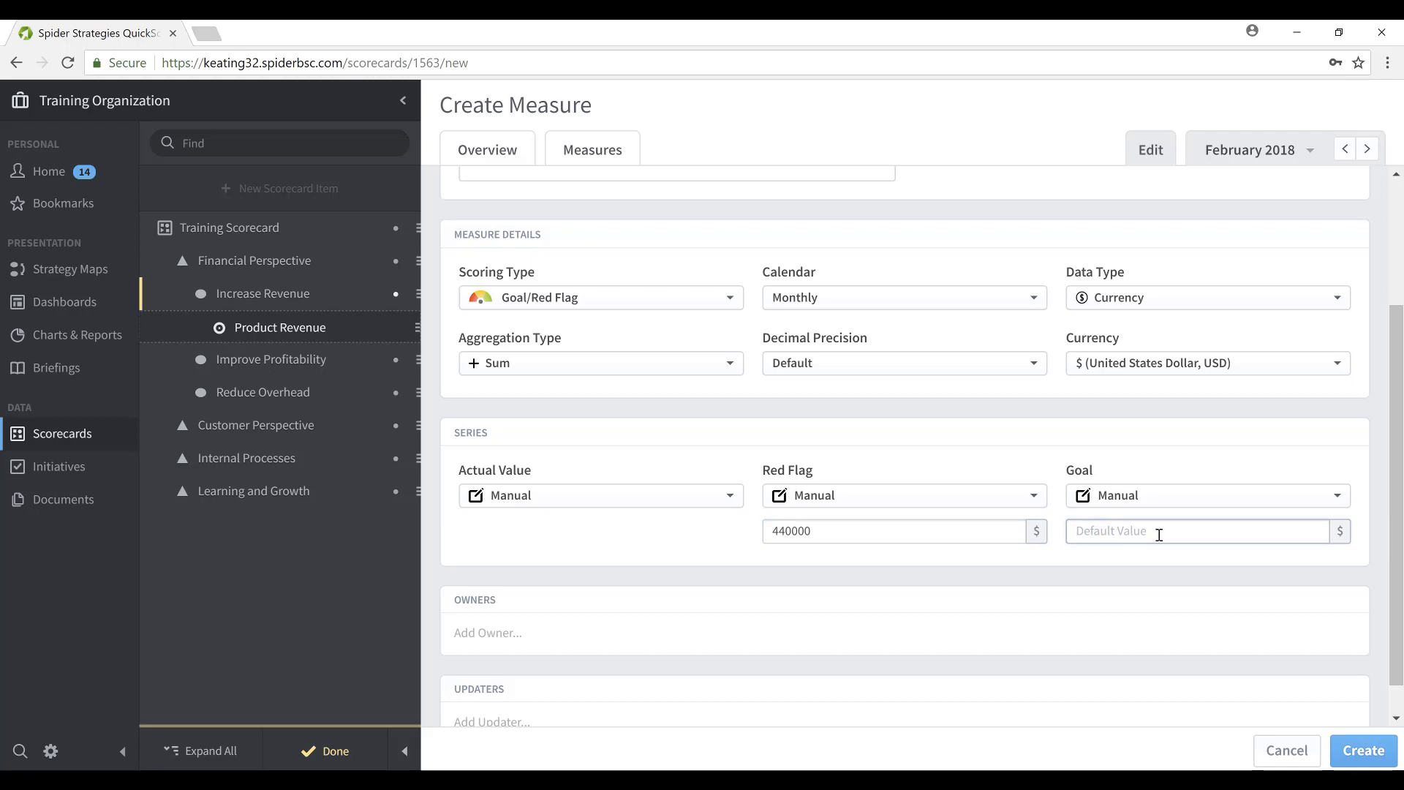
{"action": "type", "text": "4700000"}
- Add the generic User User account as an owner of the Product Revenue measure
{"action": "scroll", "coordinate": [798, 567], "scroll_direction": "down", "scroll_amount": 1}
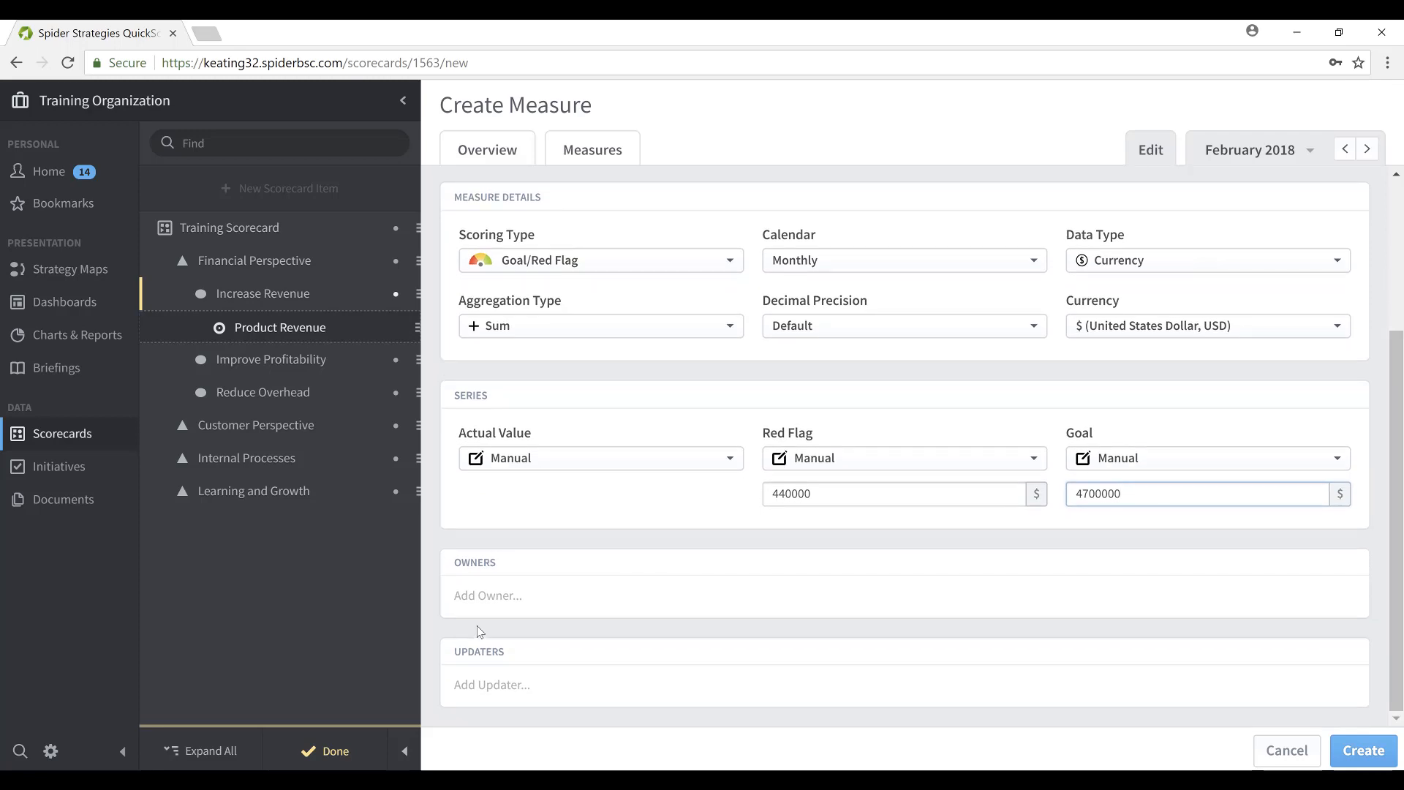
{"action": "left_click", "coordinate": [480, 596]}
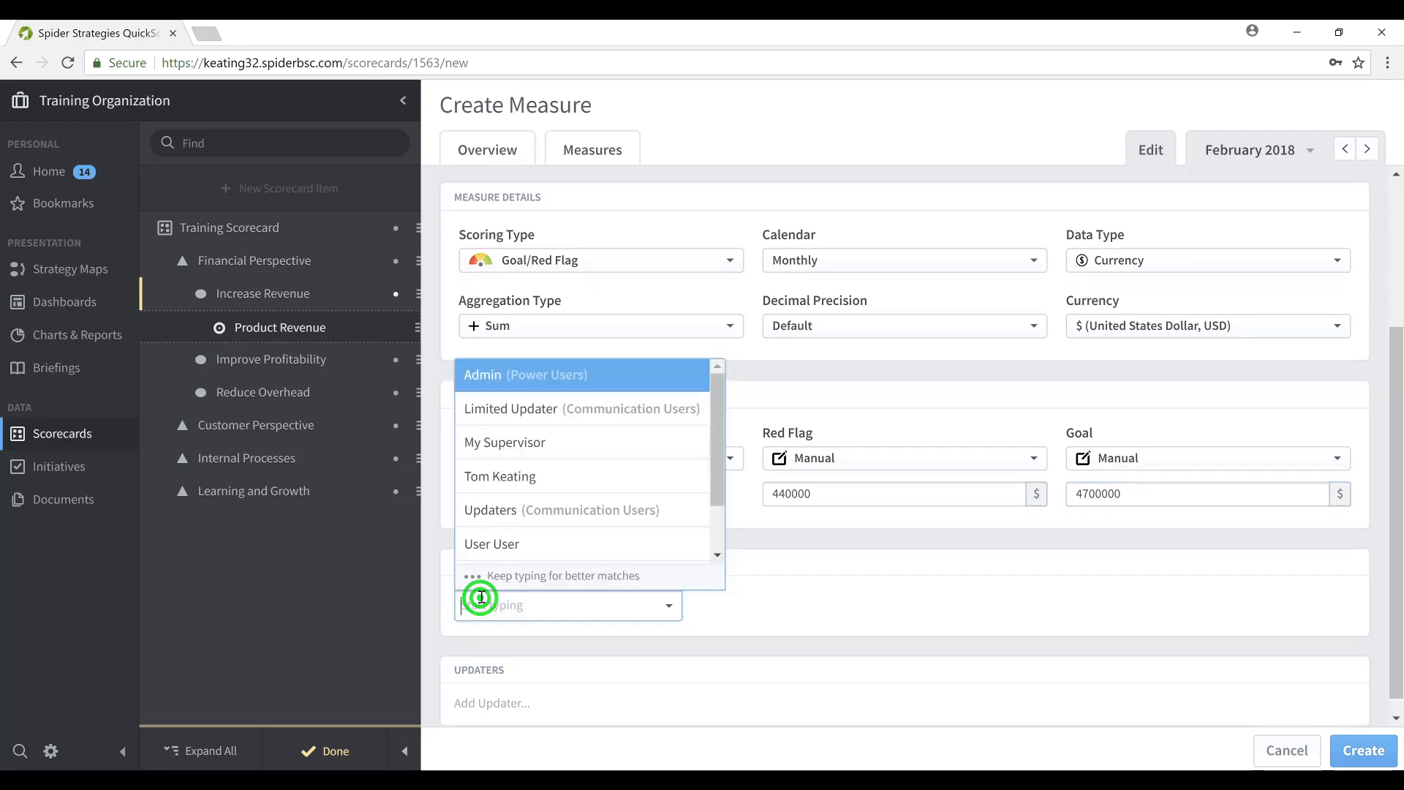
{"action": "left_click", "coordinate": [494, 545]}
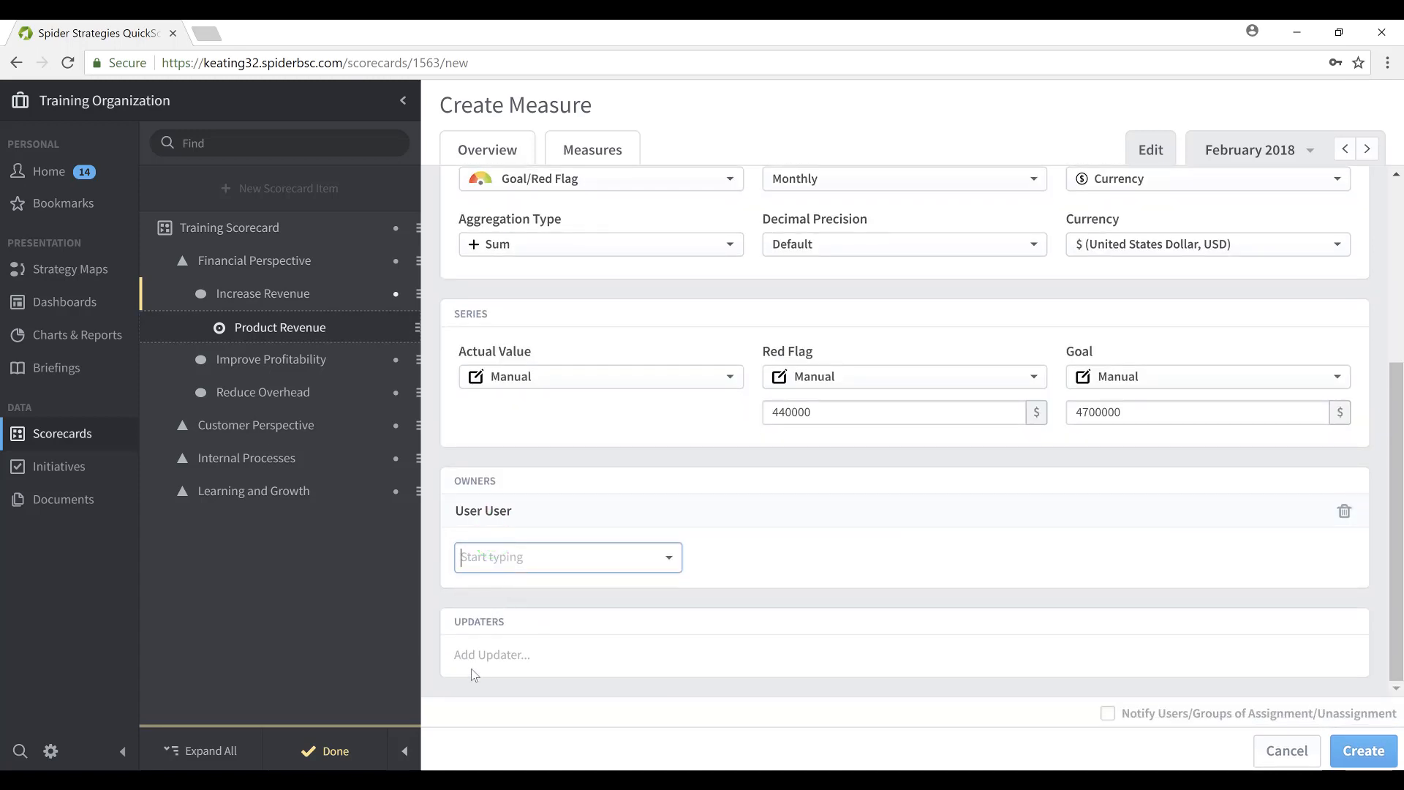
- Add the generic User User account as an updater of the Product Revenue measure
{"action": "left_click", "coordinate": [486, 654]}
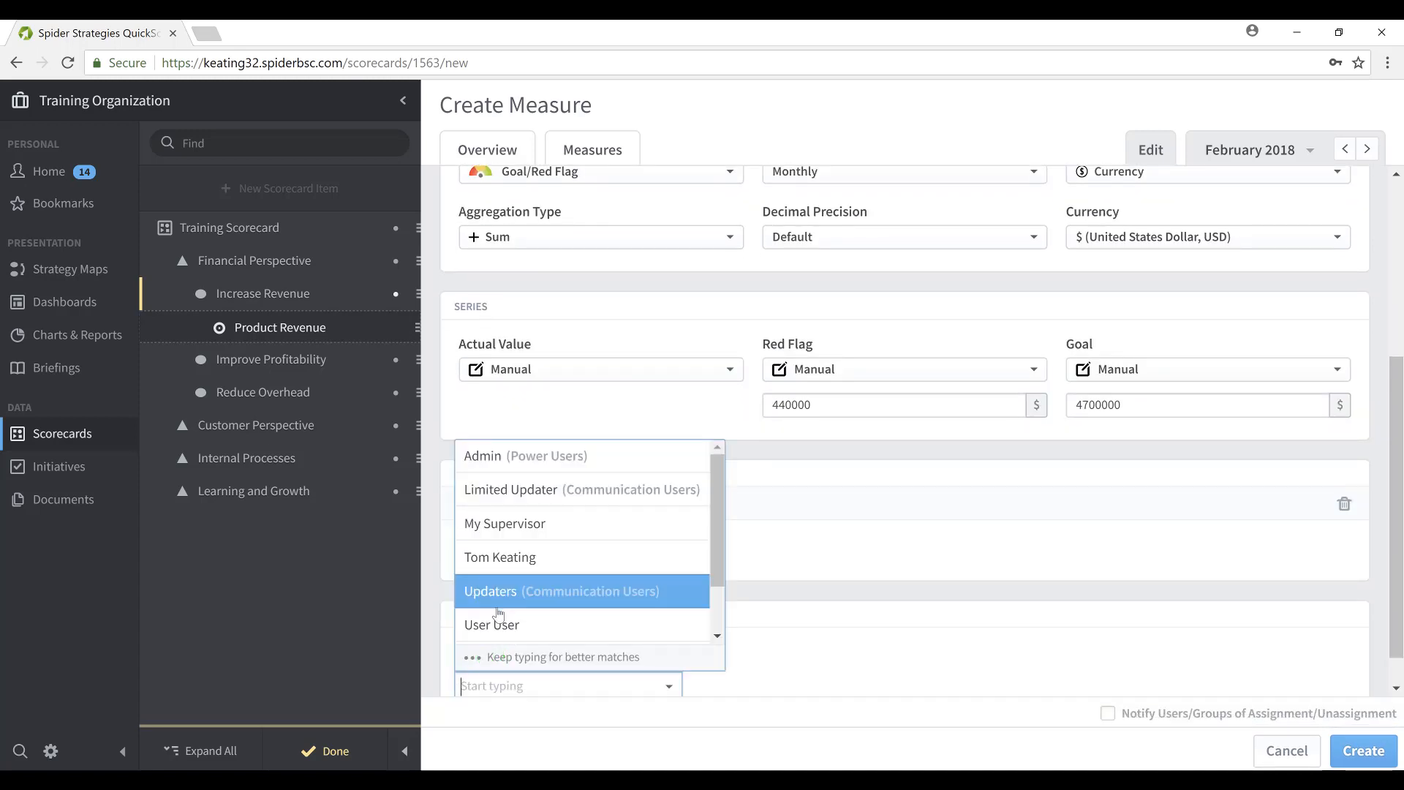
{"action": "left_click", "coordinate": [506, 624]}
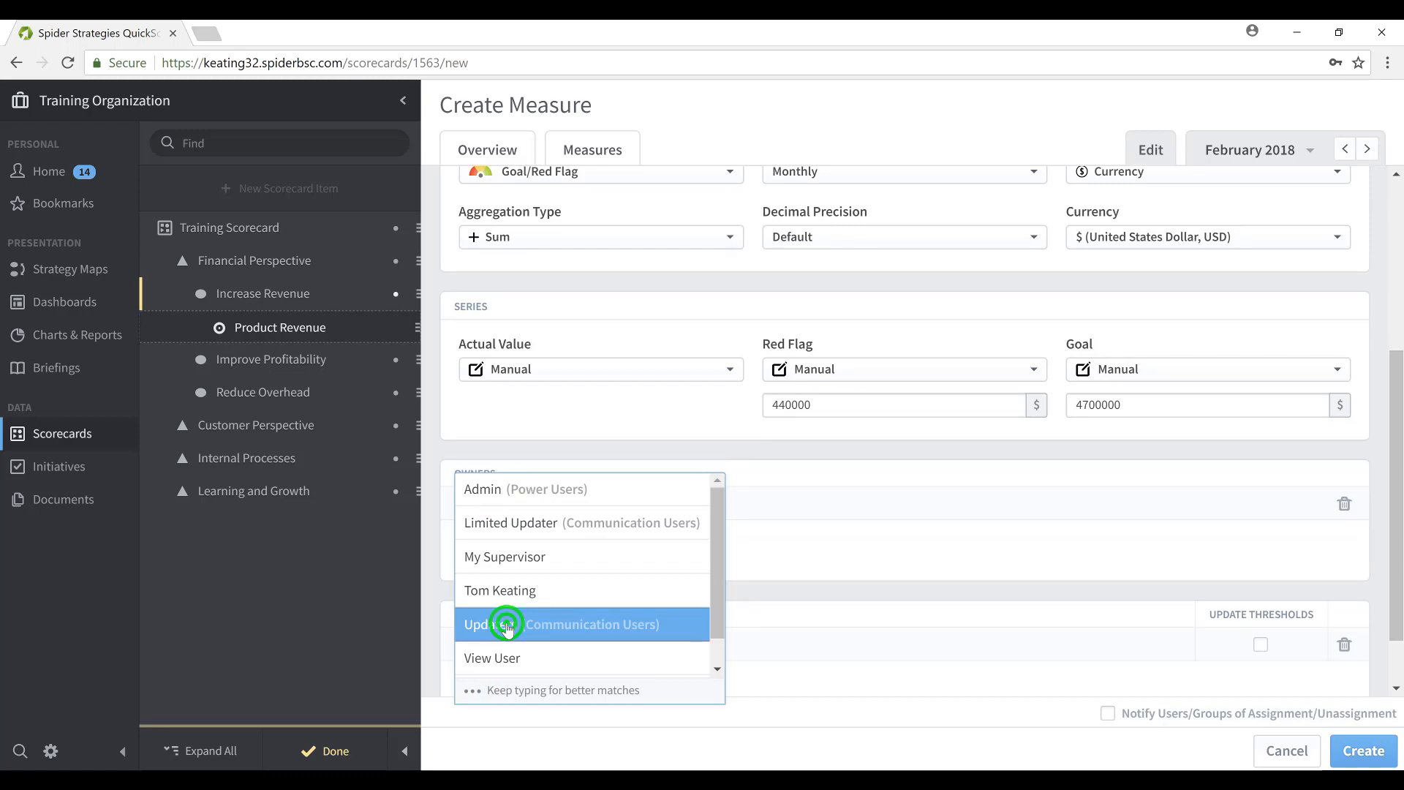
{"action": "left_click", "coordinate": [845, 541]}
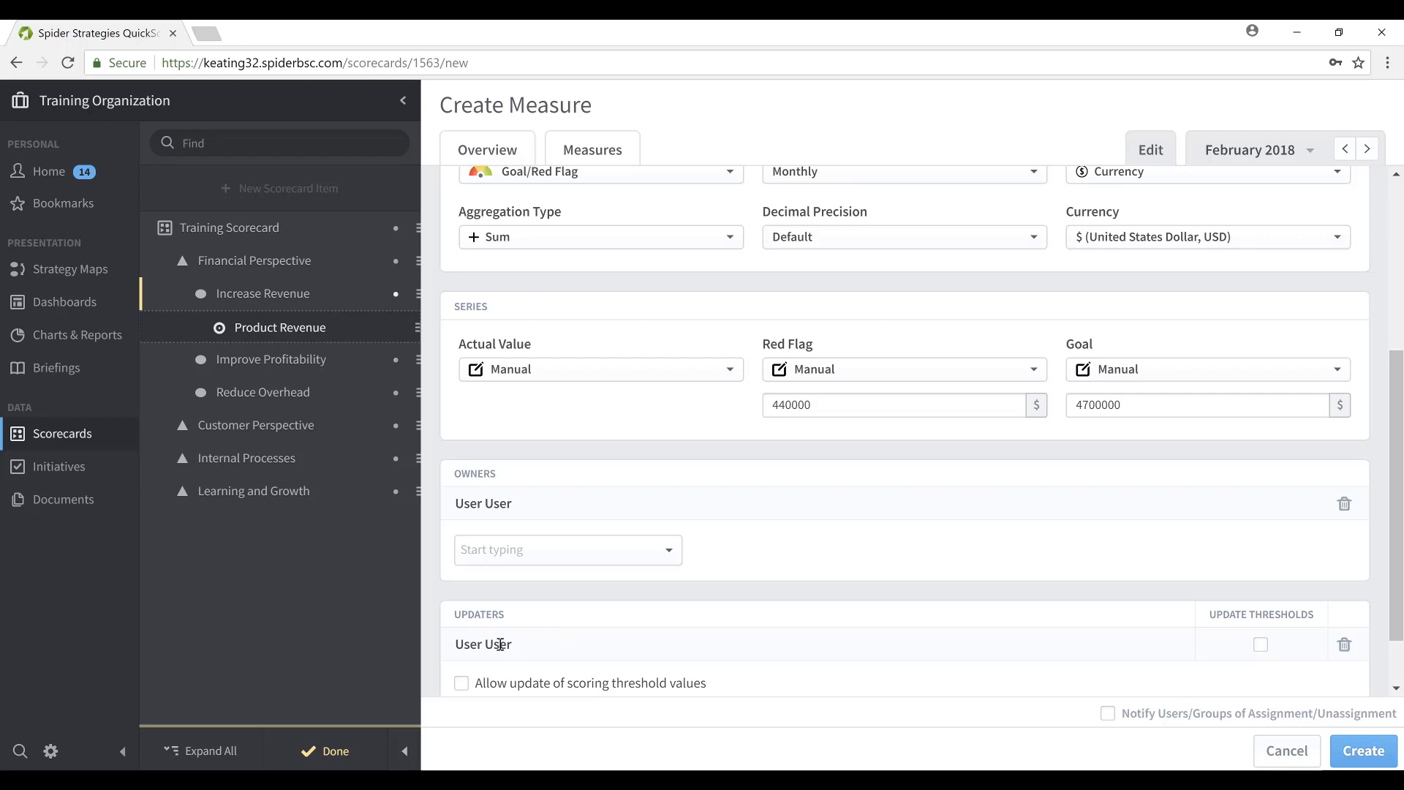
- Create the Product Revenue measure with its scoring threshold update permission left off
{"action": "left_click", "coordinate": [1260, 647]}
{"action": "left_click", "coordinate": [462, 683]}
{"action": "scroll", "coordinate": [887, 587], "scroll_direction": "up", "scroll_amount": 5}
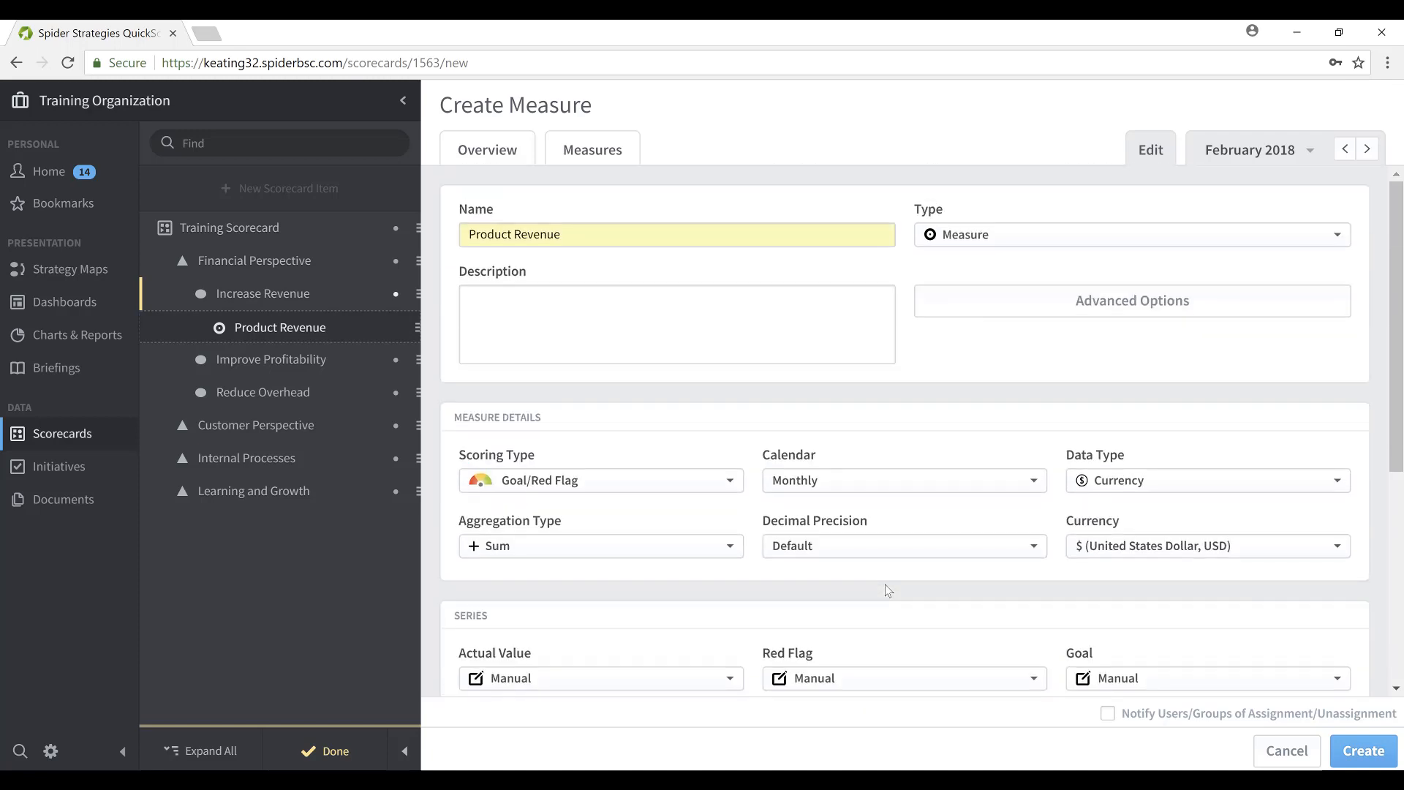
{"action": "scroll", "coordinate": [885, 585], "scroll_direction": "down", "scroll_amount": 5}
{"action": "scroll", "coordinate": [885, 585], "scroll_direction": "up", "scroll_amount": 5}
{"action": "scroll", "coordinate": [885, 585], "scroll_direction": "down", "scroll_amount": 5}
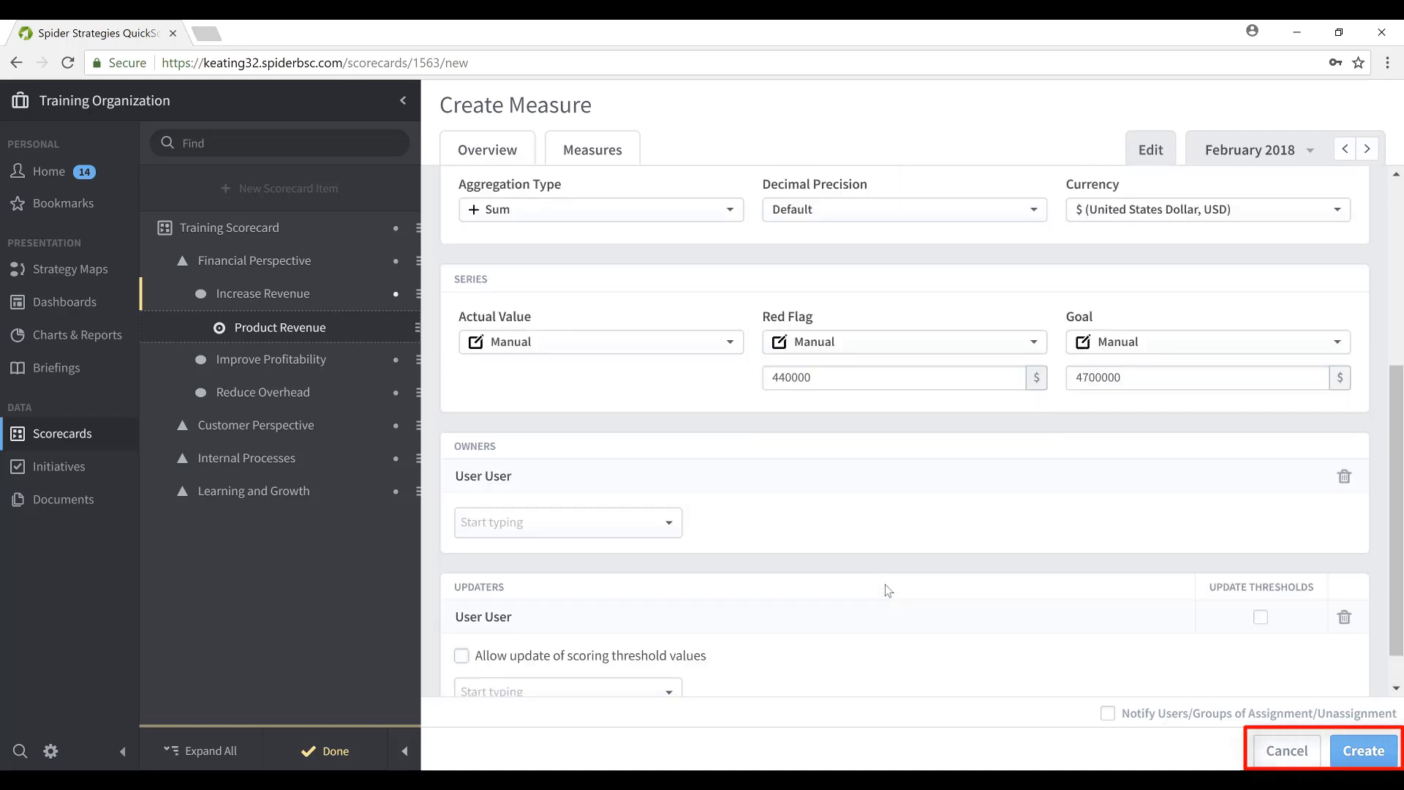
{"action": "left_click", "coordinate": [1358, 752]}
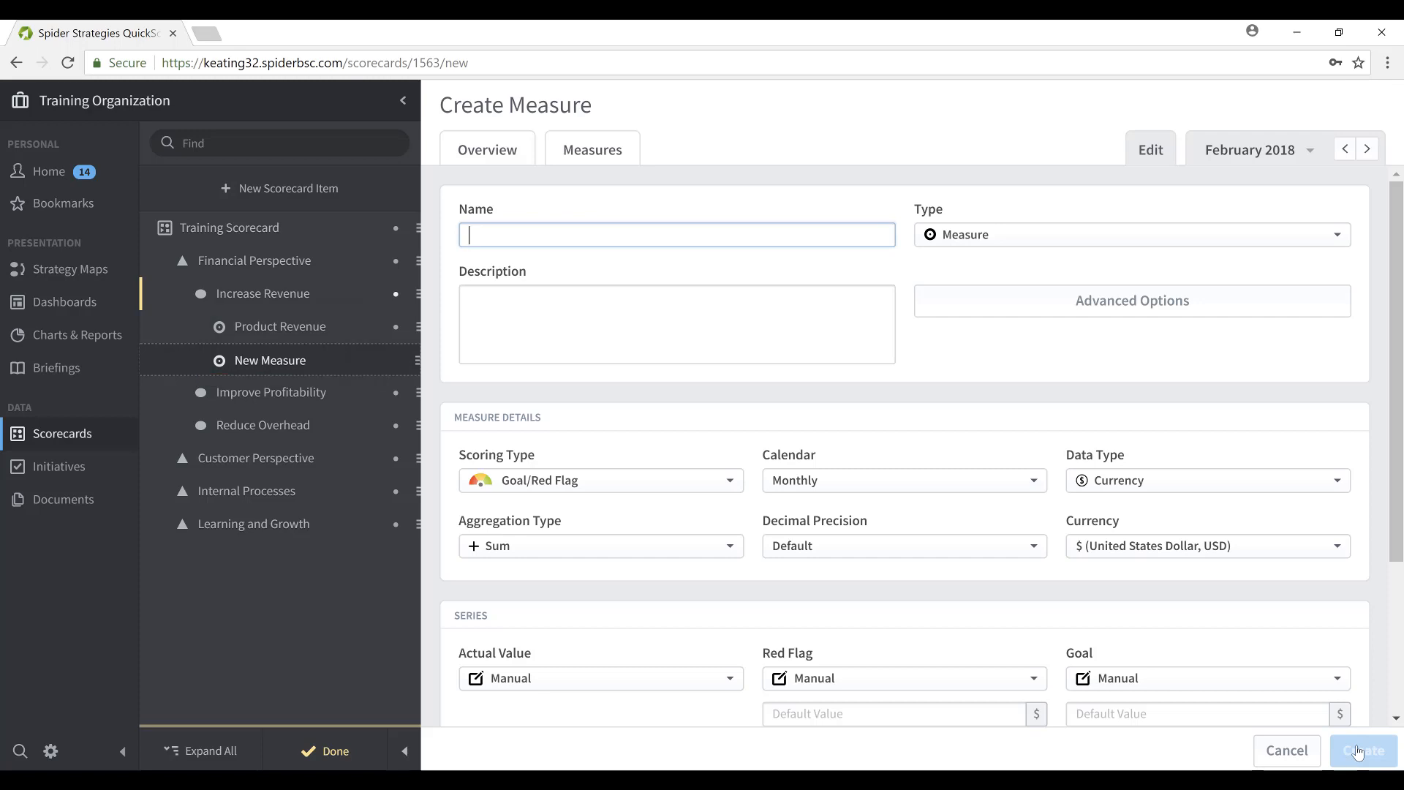
- Name the new measure under Increase Revenue "Training Revenue"
{"action": "type", "text": "Tra"}
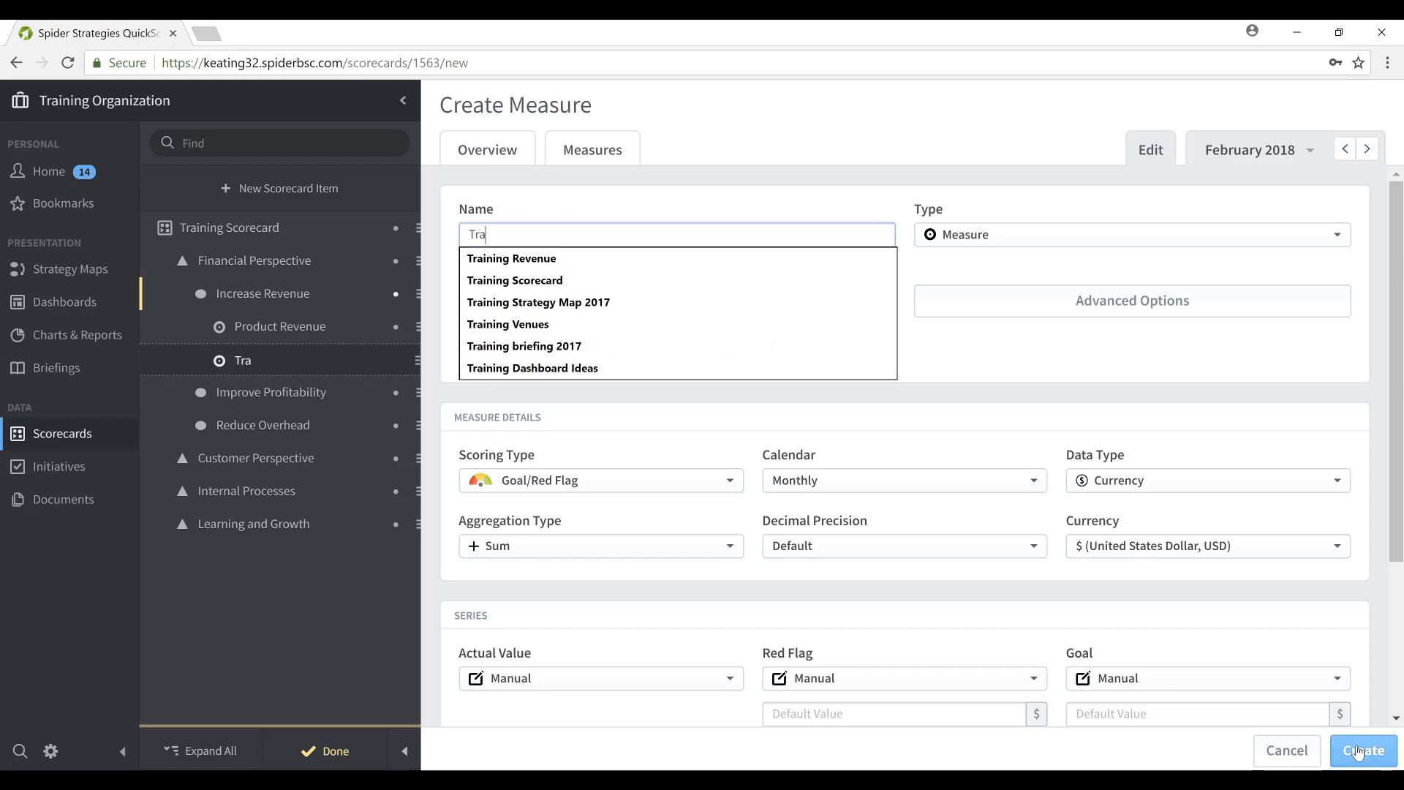
{"action": "key", "text": "Down"}
{"action": "key", "text": "Return"}
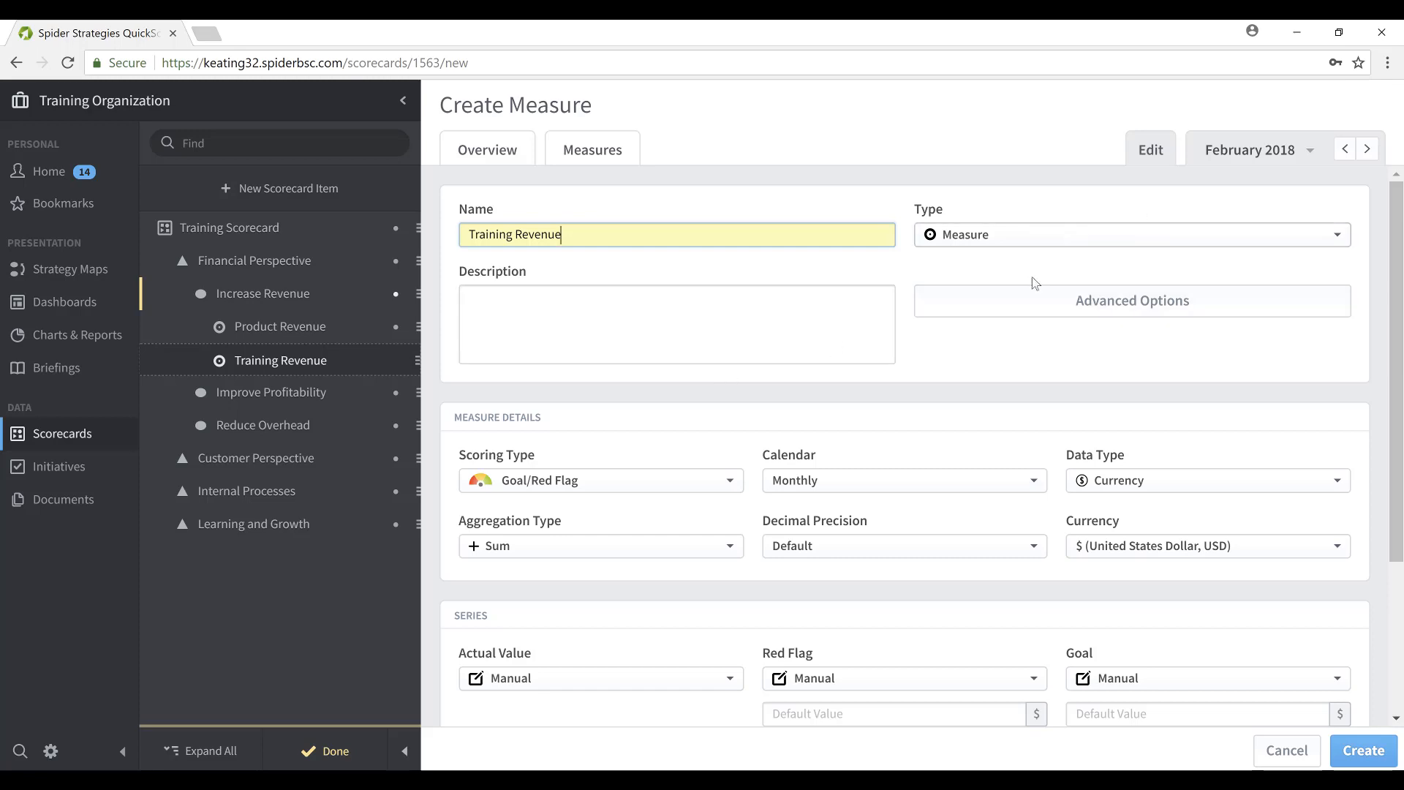
- Check the scoring, calendar, data type and aggregation options for Training Revenue, keeping Goal/Red Flag, Monthly, Currency and Sum
{"action": "left_click", "coordinate": [615, 481]}
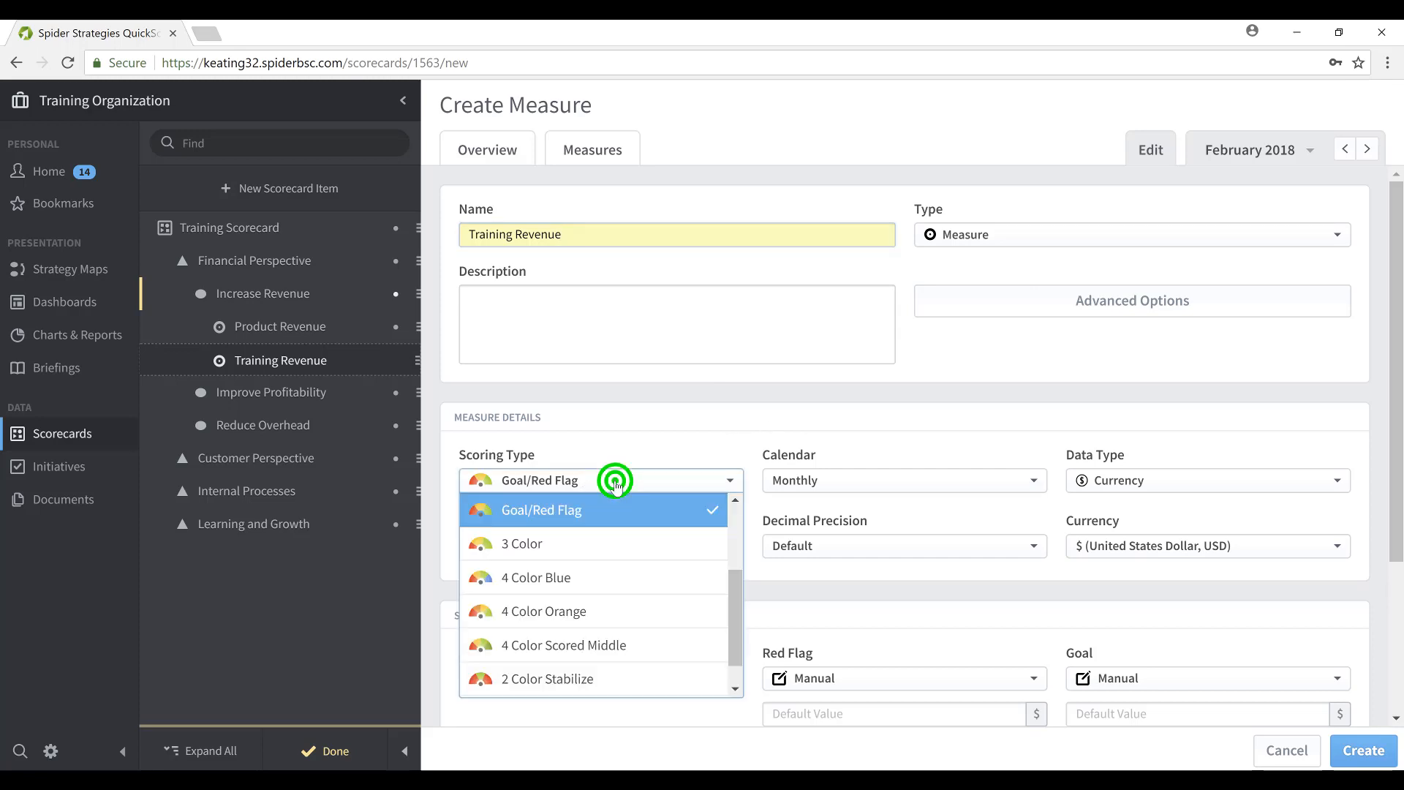
{"action": "left_click", "coordinate": [615, 481]}
{"action": "left_click", "coordinate": [916, 482]}
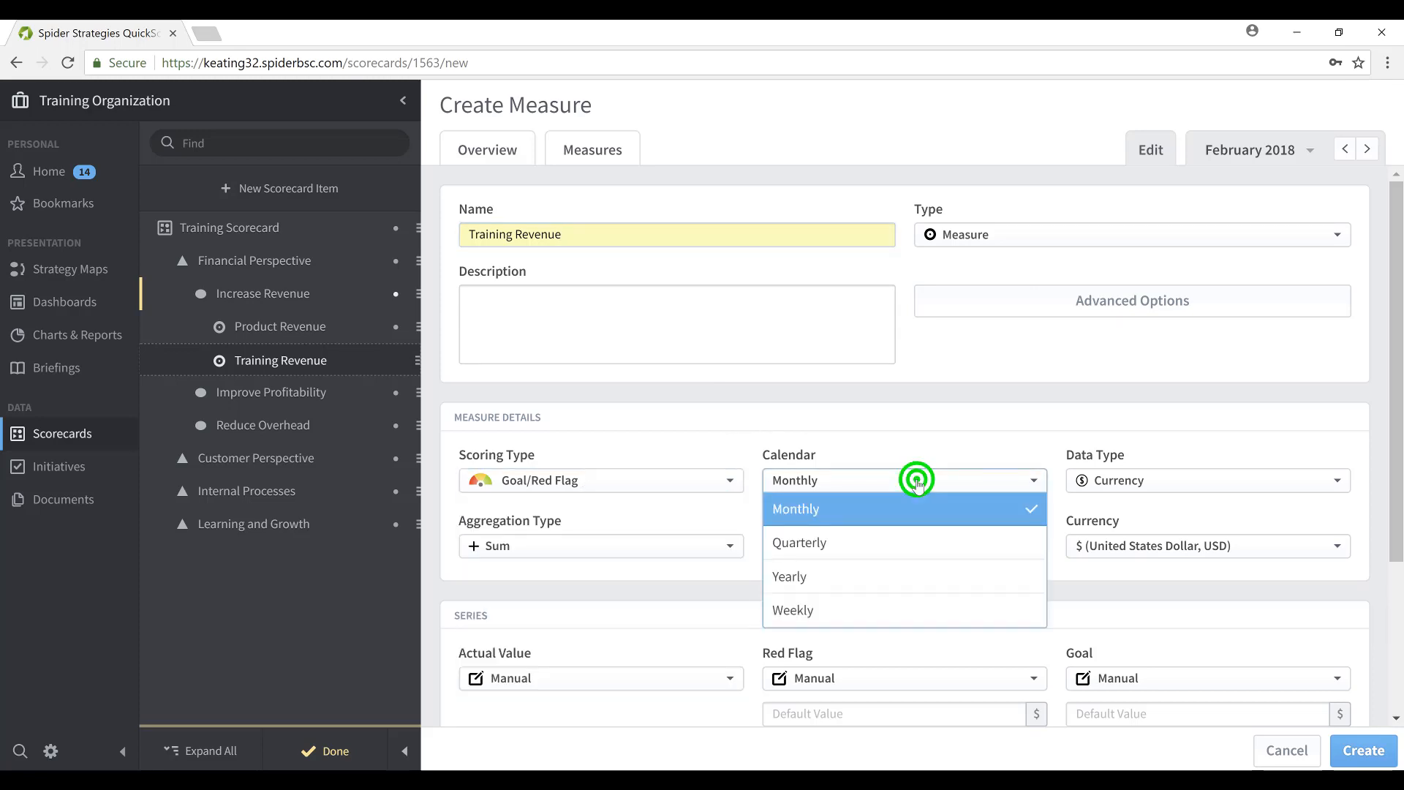
{"action": "left_click", "coordinate": [916, 481]}
{"action": "left_click", "coordinate": [1209, 482]}
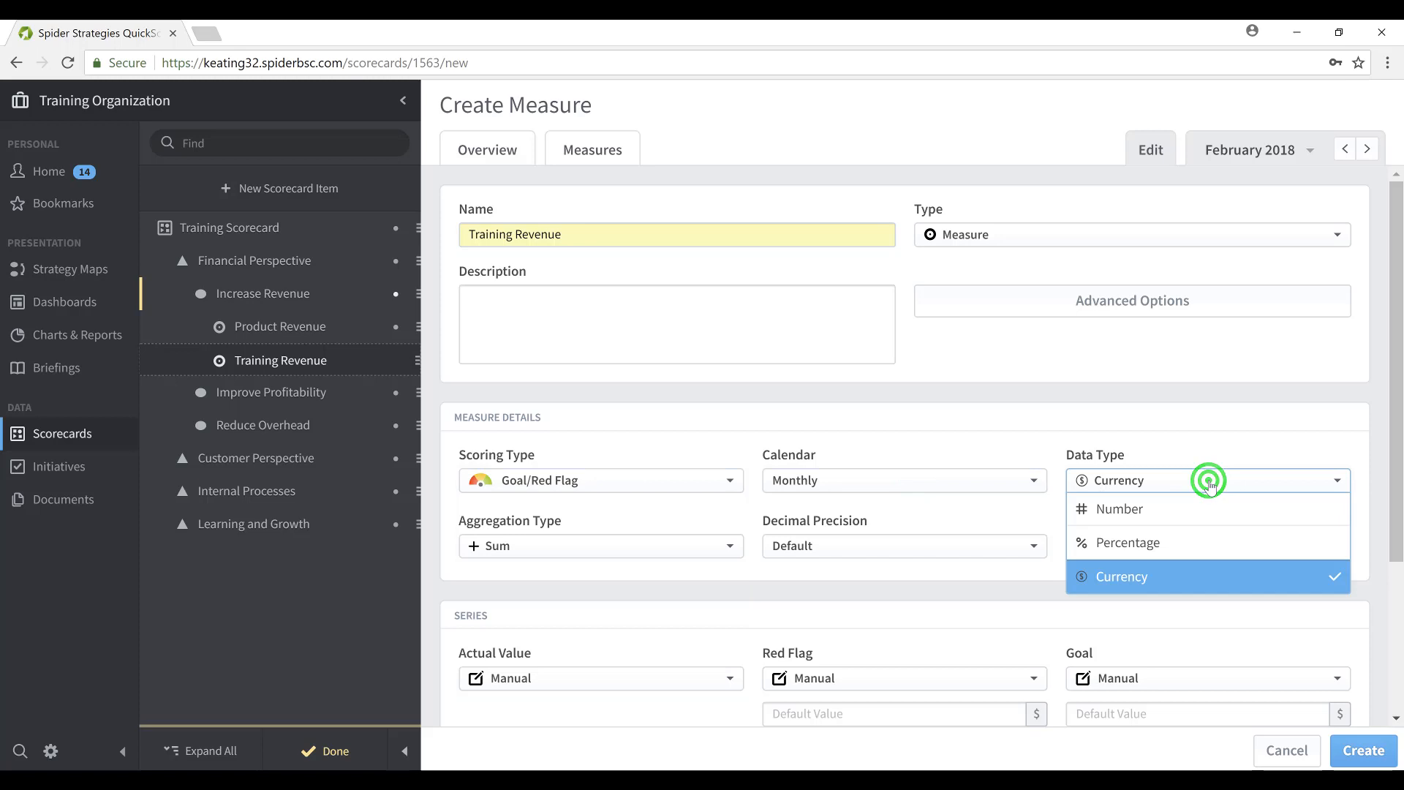
{"action": "left_click", "coordinate": [1209, 481]}
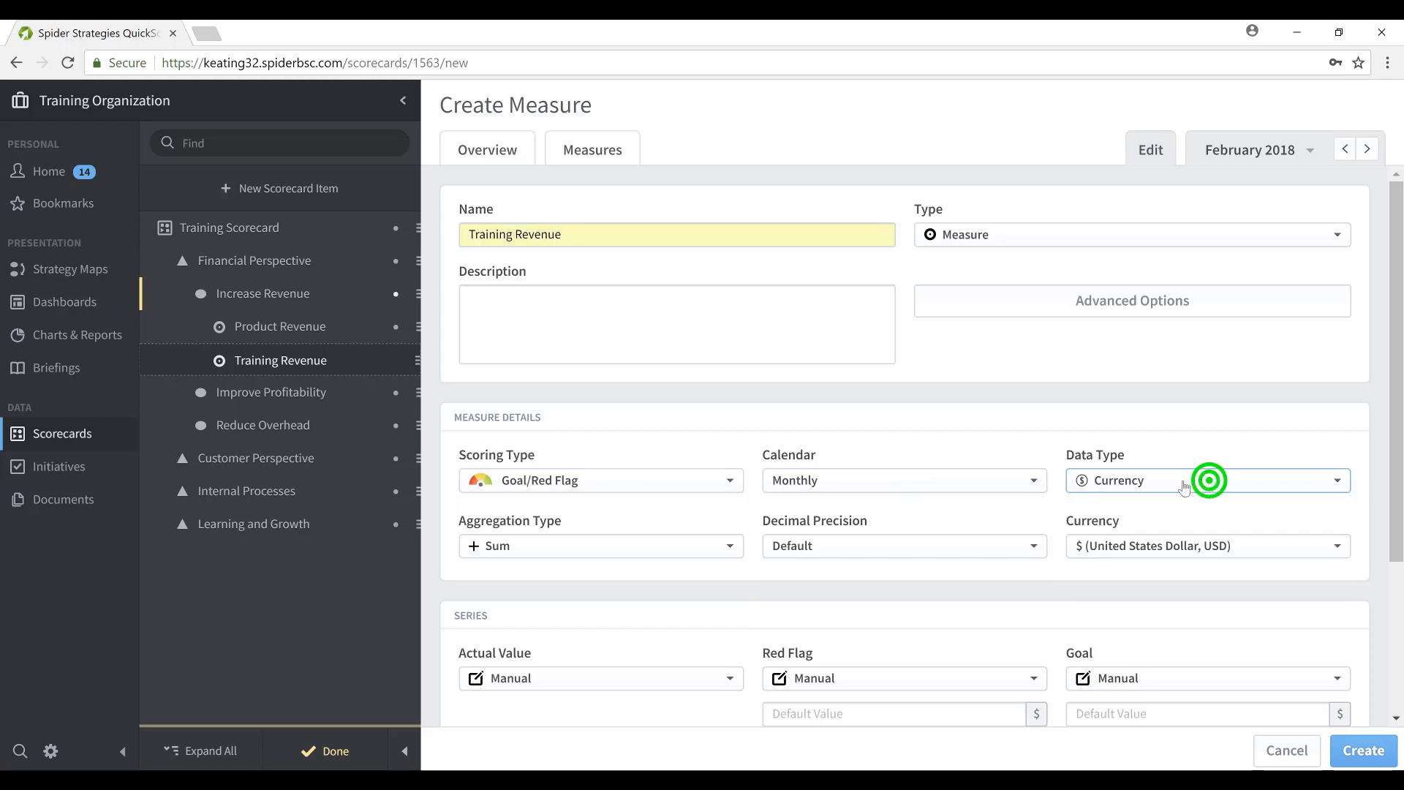
{"action": "left_click", "coordinate": [634, 554]}
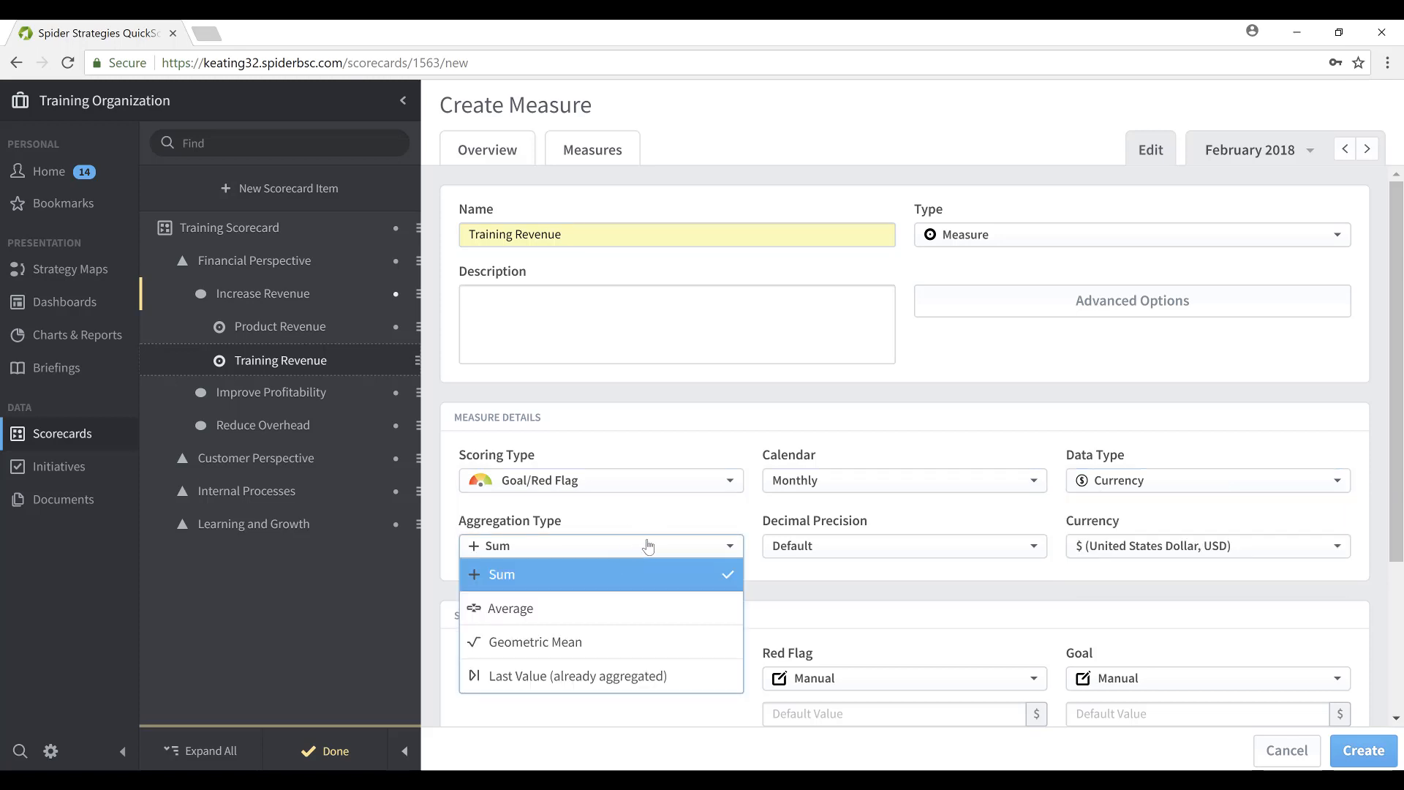
{"action": "left_click", "coordinate": [647, 545]}
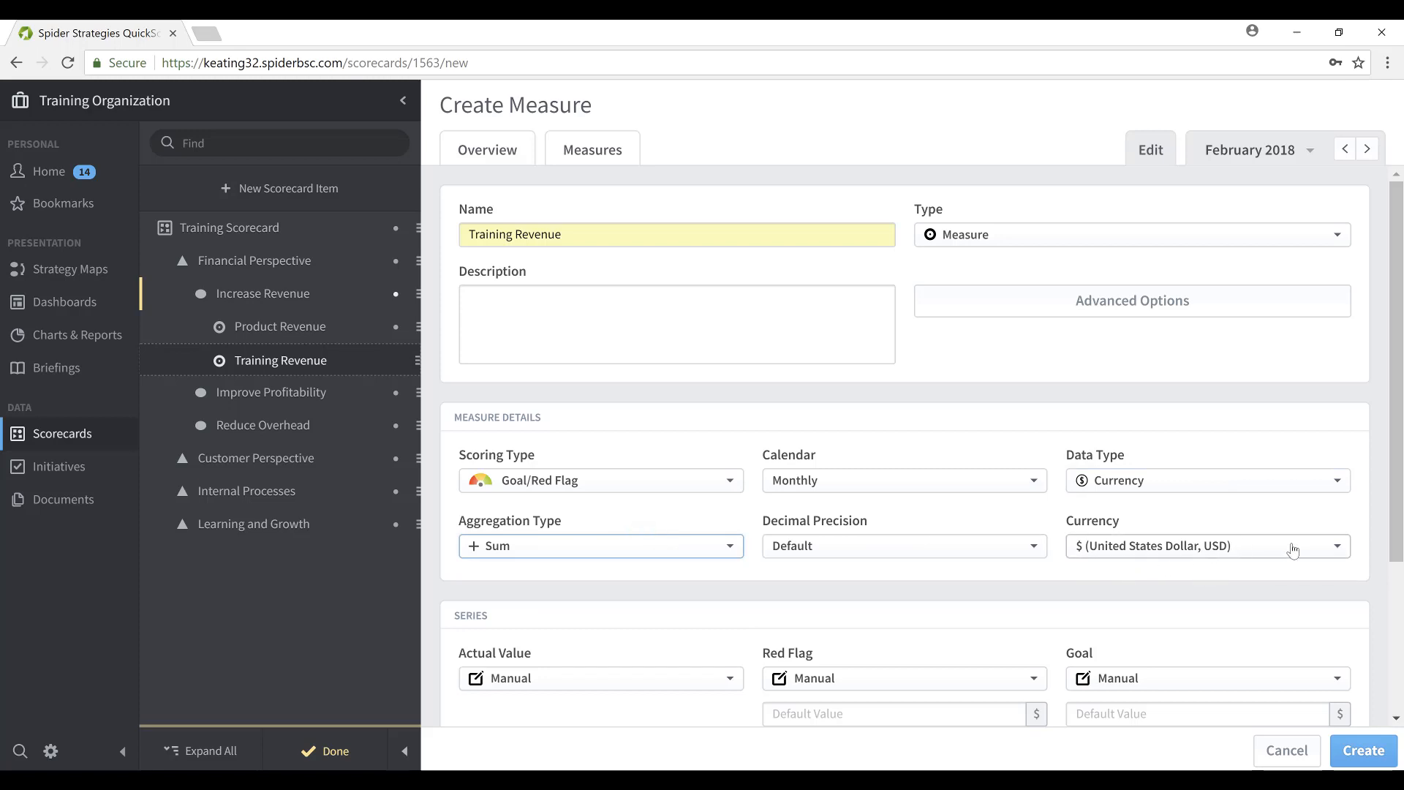
- Enter default series values of 2000000 for the Red Flag and 220000 for the Goal of Training Revenue
{"action": "scroll", "coordinate": [694, 585], "scroll_direction": "down", "scroll_amount": 3}
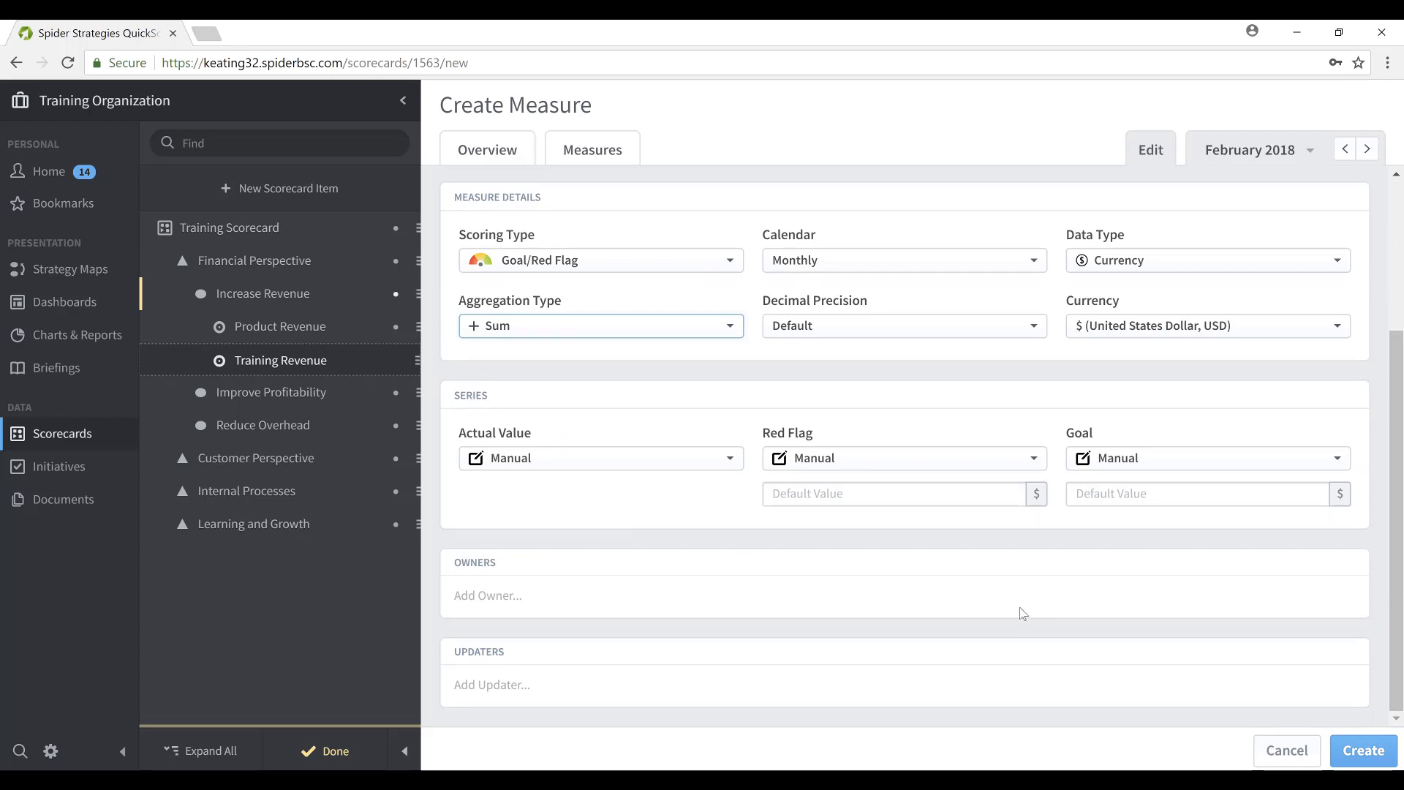
{"action": "left_click", "coordinate": [806, 495]}
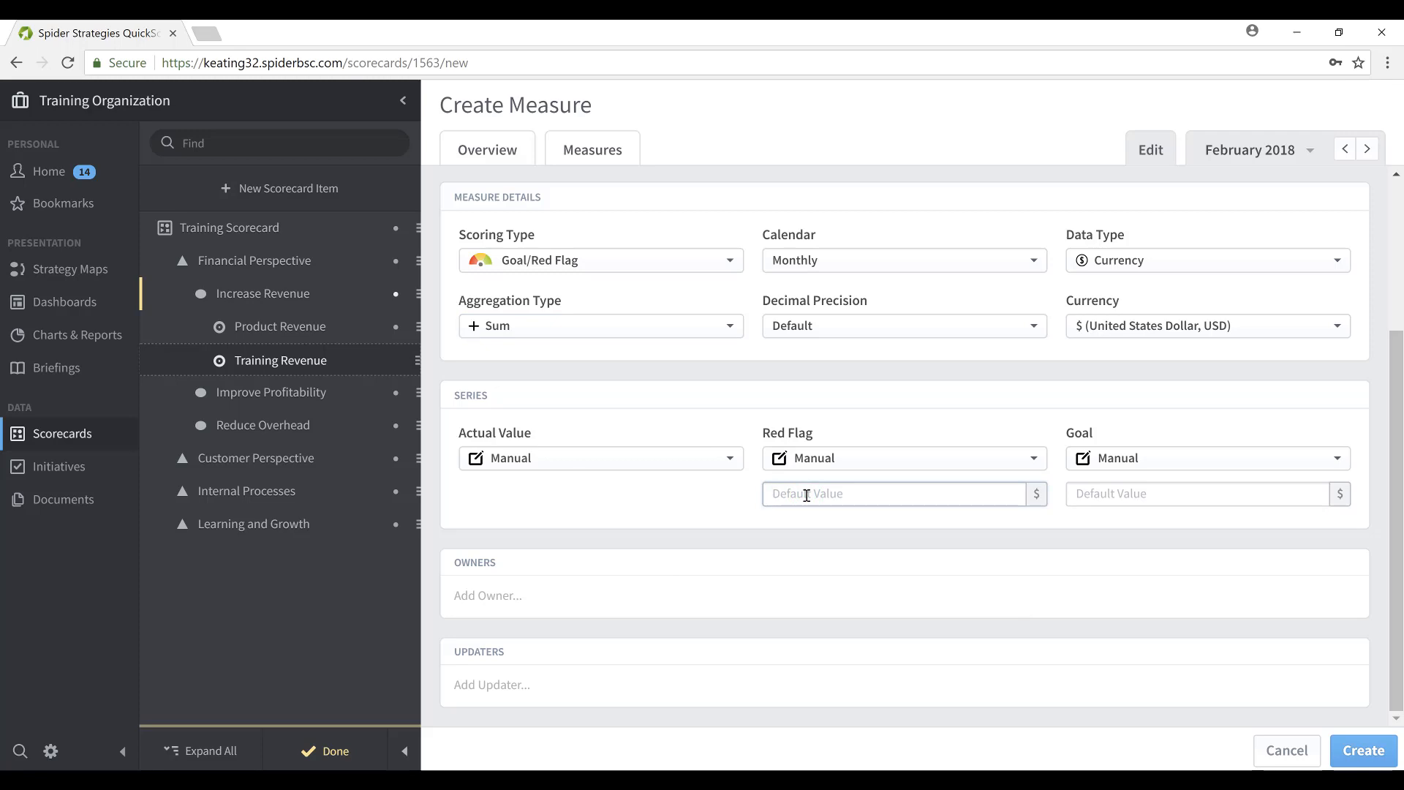
{"action": "type", "text": "20000000"}
{"action": "left_click", "coordinate": [1097, 496]}
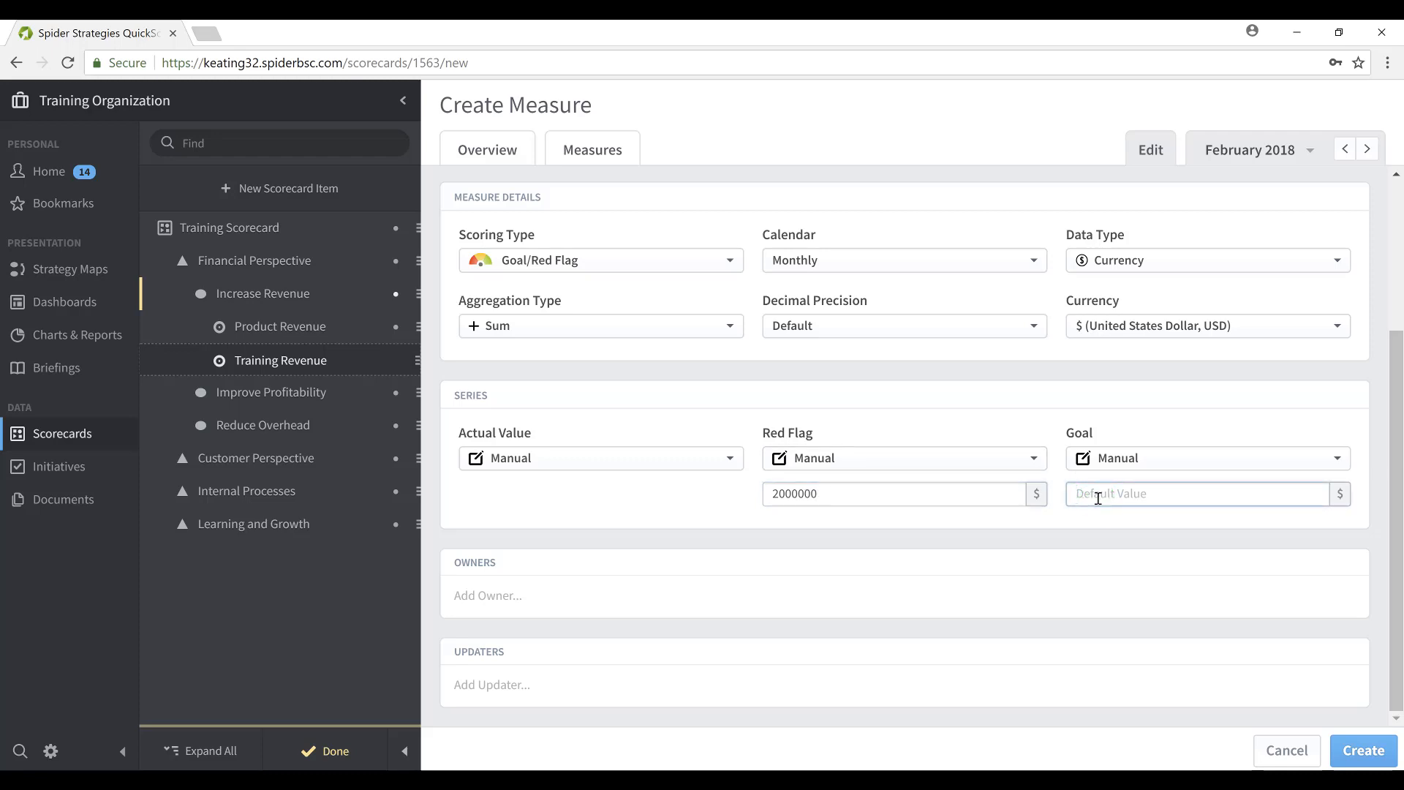
{"action": "type", "text": "220000"}
- Add the generic User User account as owner and updater of Training Revenue, and create the measure
{"action": "left_click", "coordinate": [486, 596]}
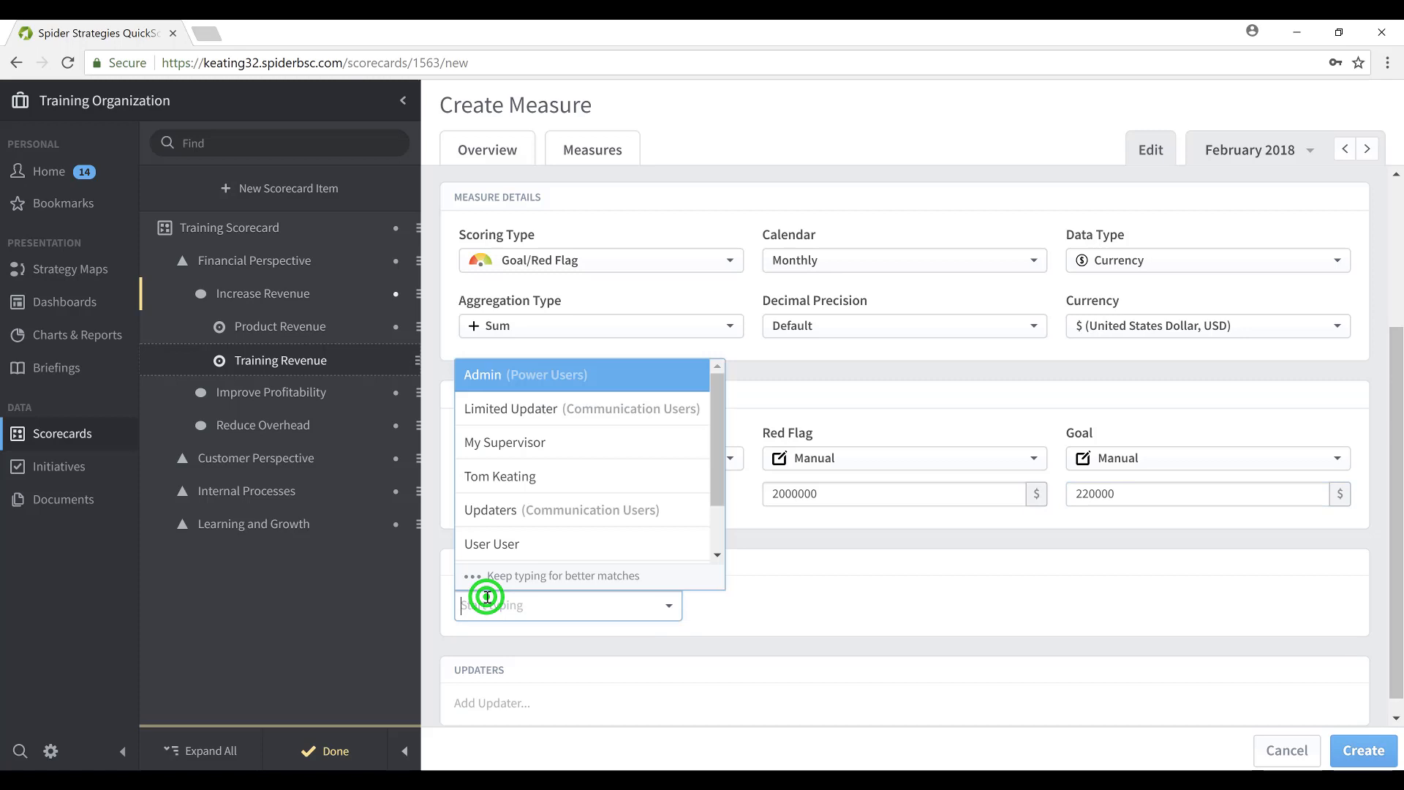
{"action": "left_click", "coordinate": [491, 544]}
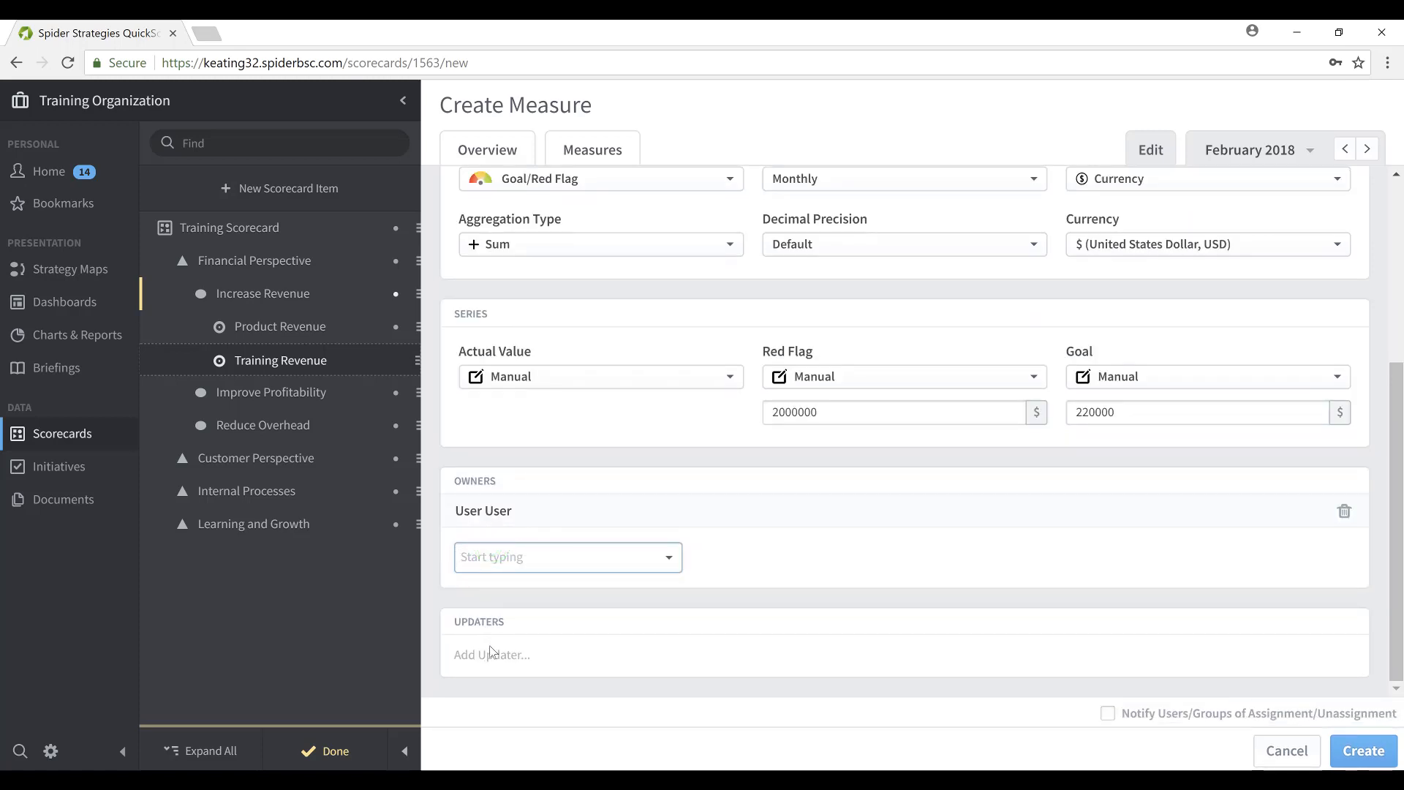
{"action": "left_click", "coordinate": [488, 652]}
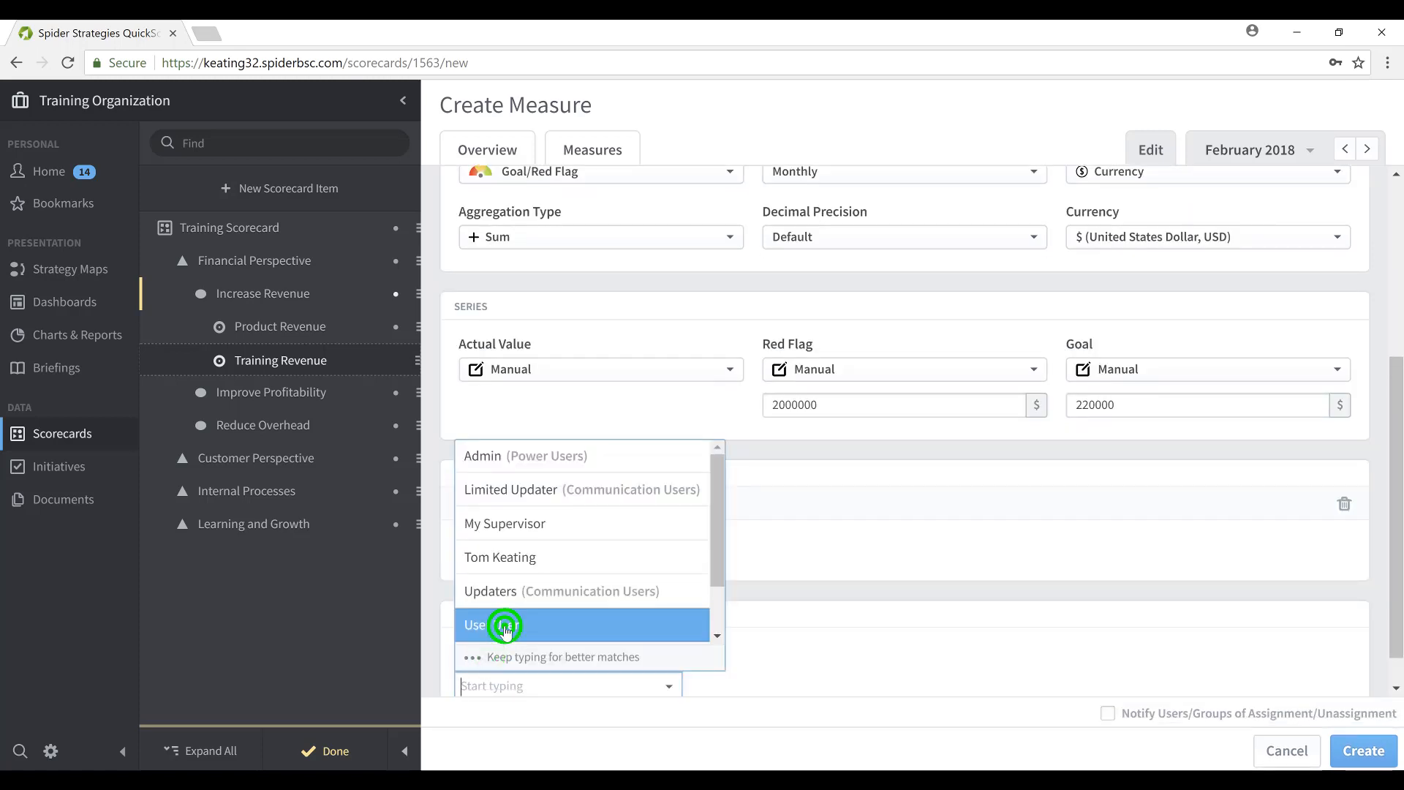
{"action": "left_click", "coordinate": [502, 625]}
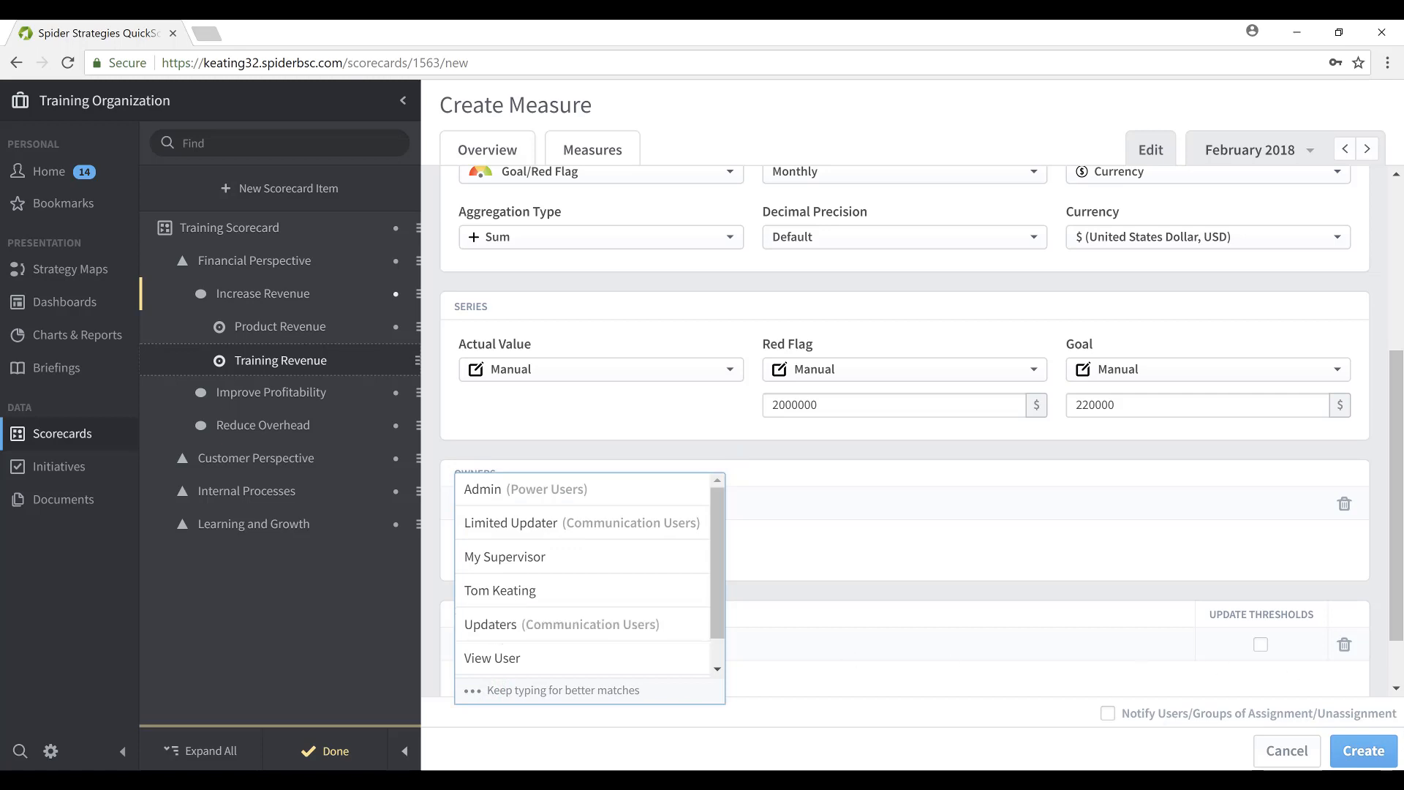
{"action": "left_click", "coordinate": [1373, 755]}
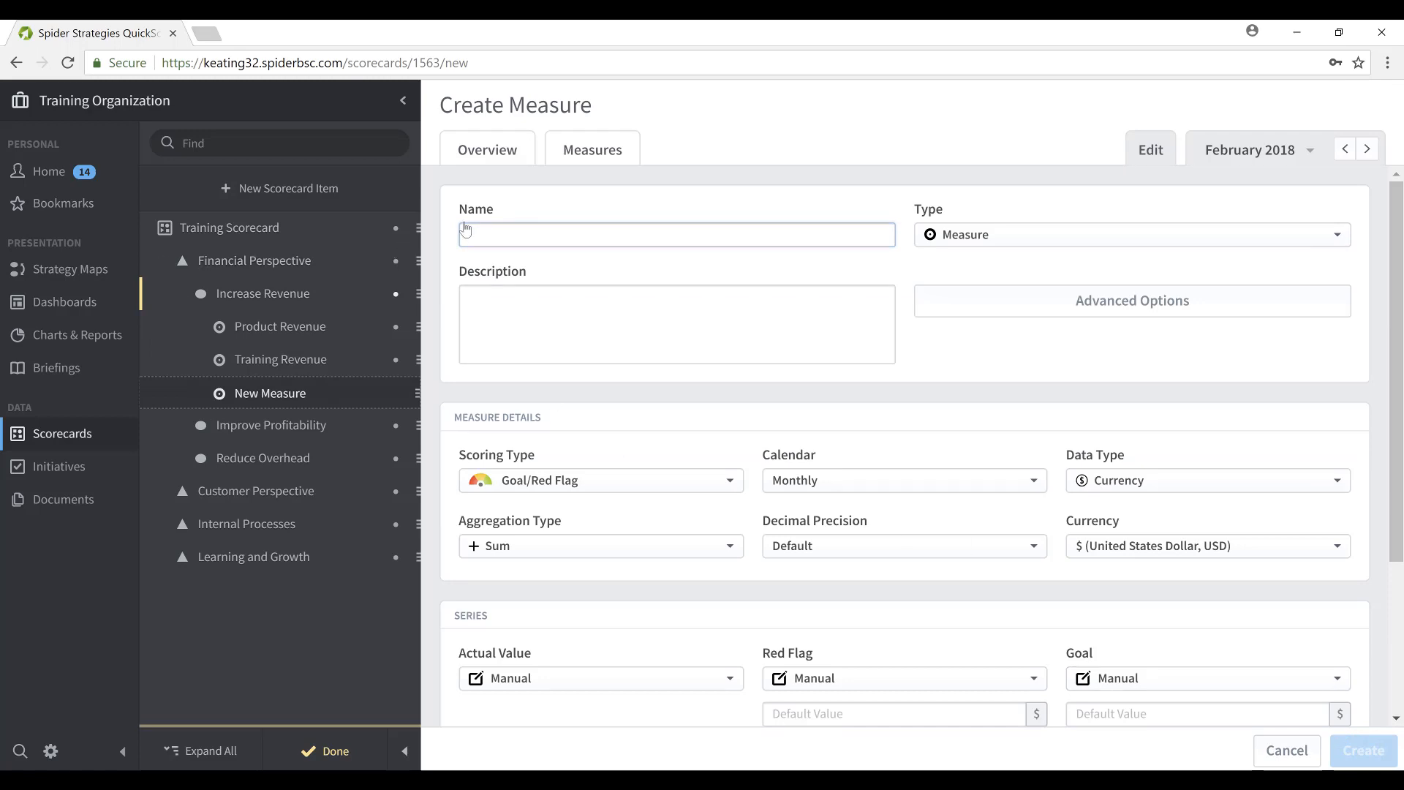
- Name the next measure under Increase Revenue "Book Revenue"
{"action": "type", "text": "Boo"}
{"action": "key", "text": "Down"}
{"action": "key", "text": "Return"}
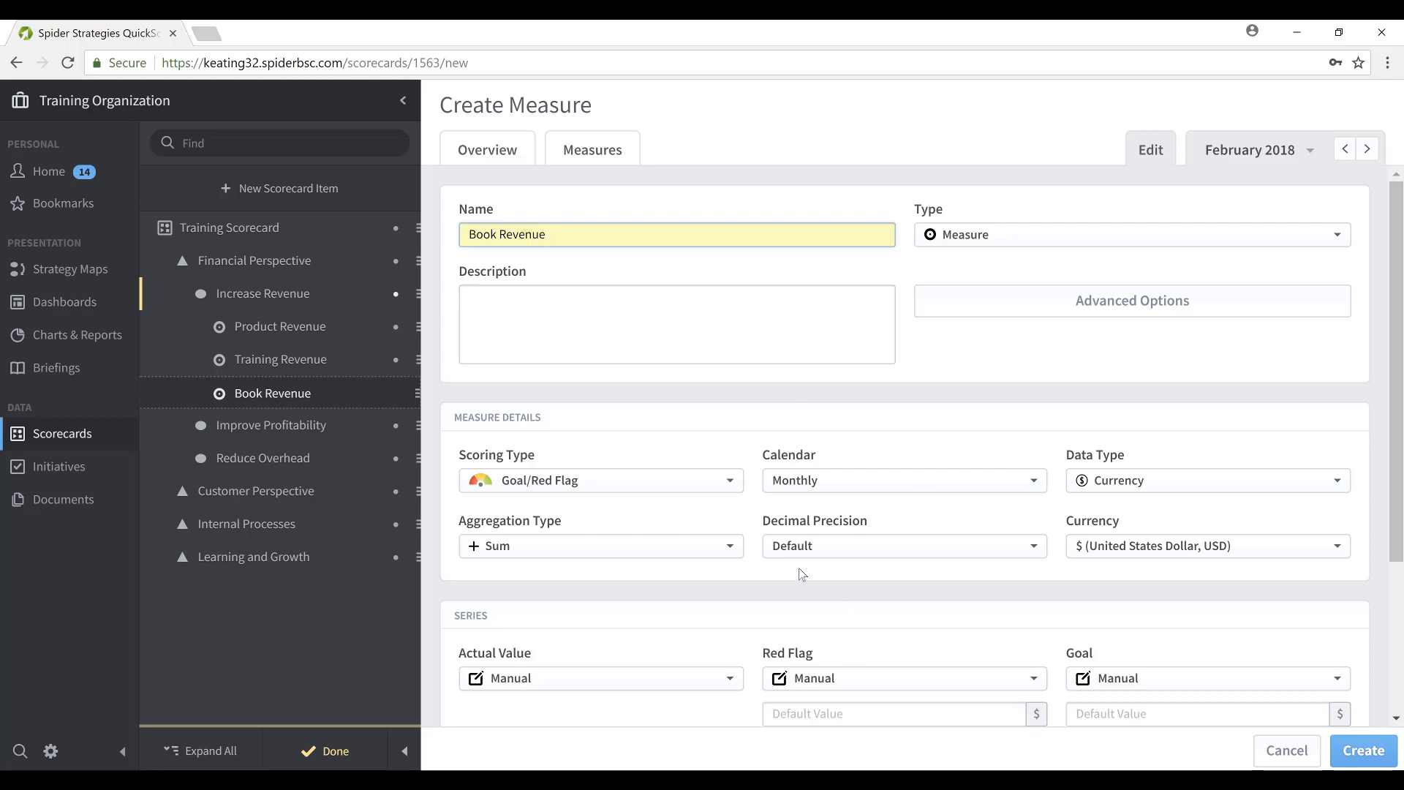
- Enter default series values of 50000 for the Red Flag and 70000 for the Goal of Book Revenue
{"action": "scroll", "coordinate": [802, 575], "scroll_direction": "down", "scroll_amount": 1}
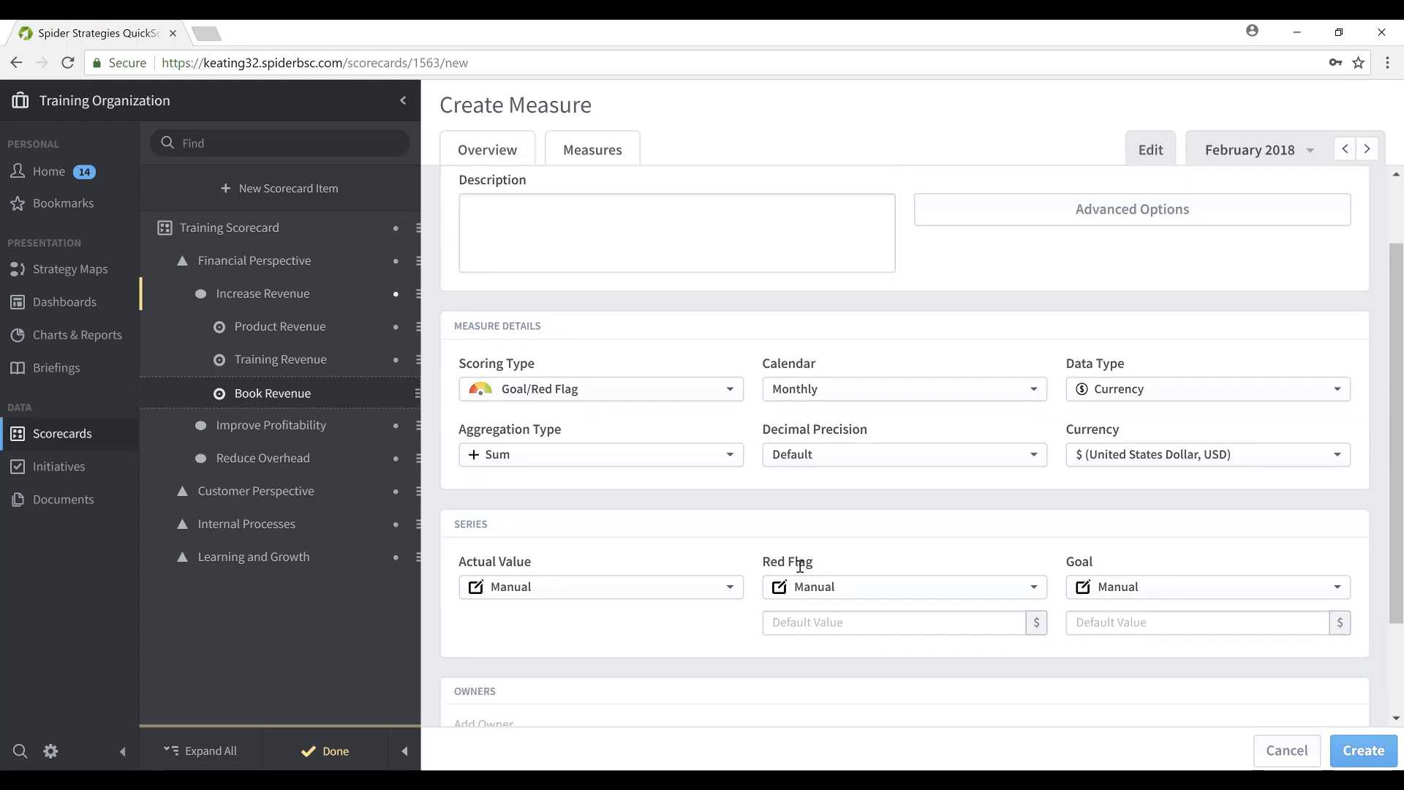
{"action": "left_click", "coordinate": [807, 623]}
{"action": "type", "text": "5"}
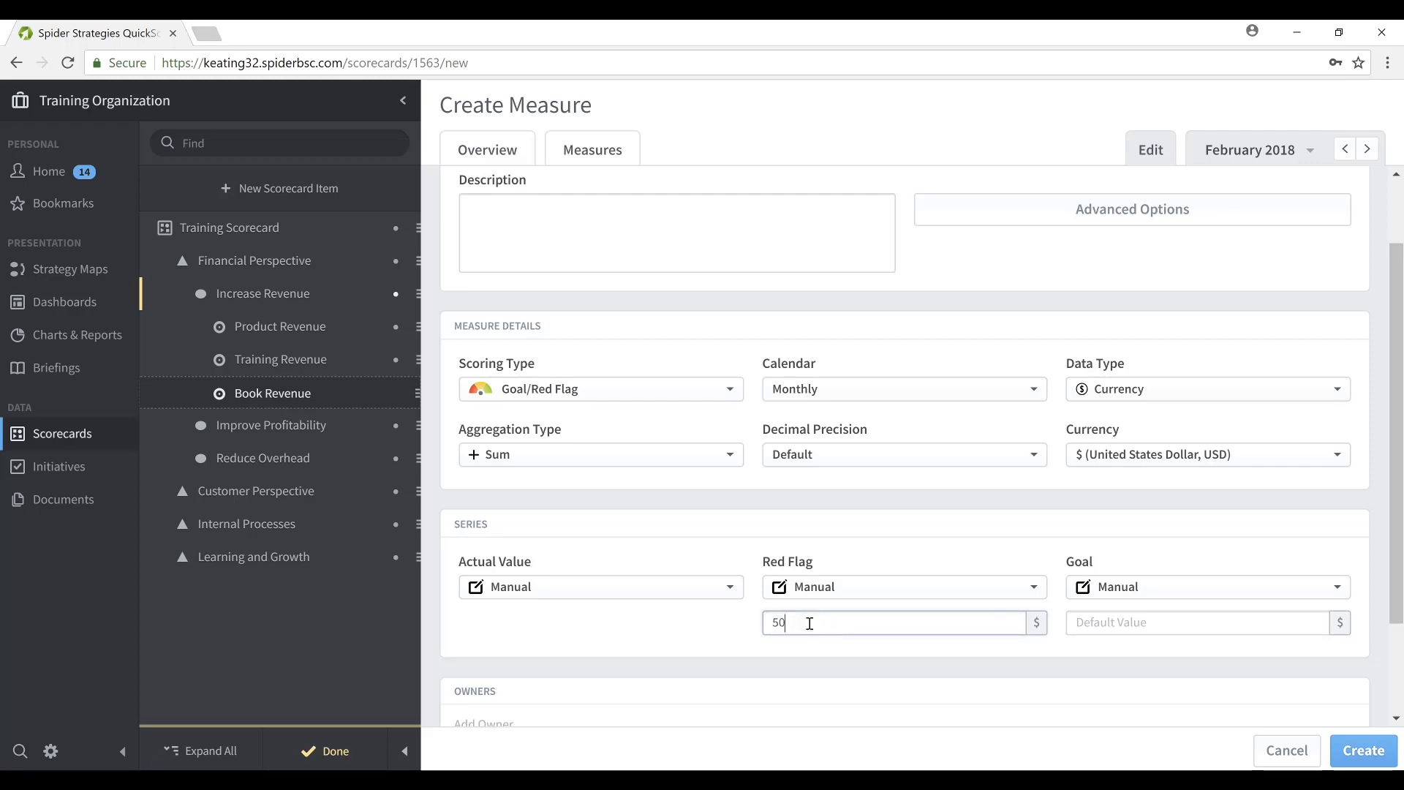
{"action": "type", "text": "0000"}
{"action": "left_click", "coordinate": [1124, 627]}
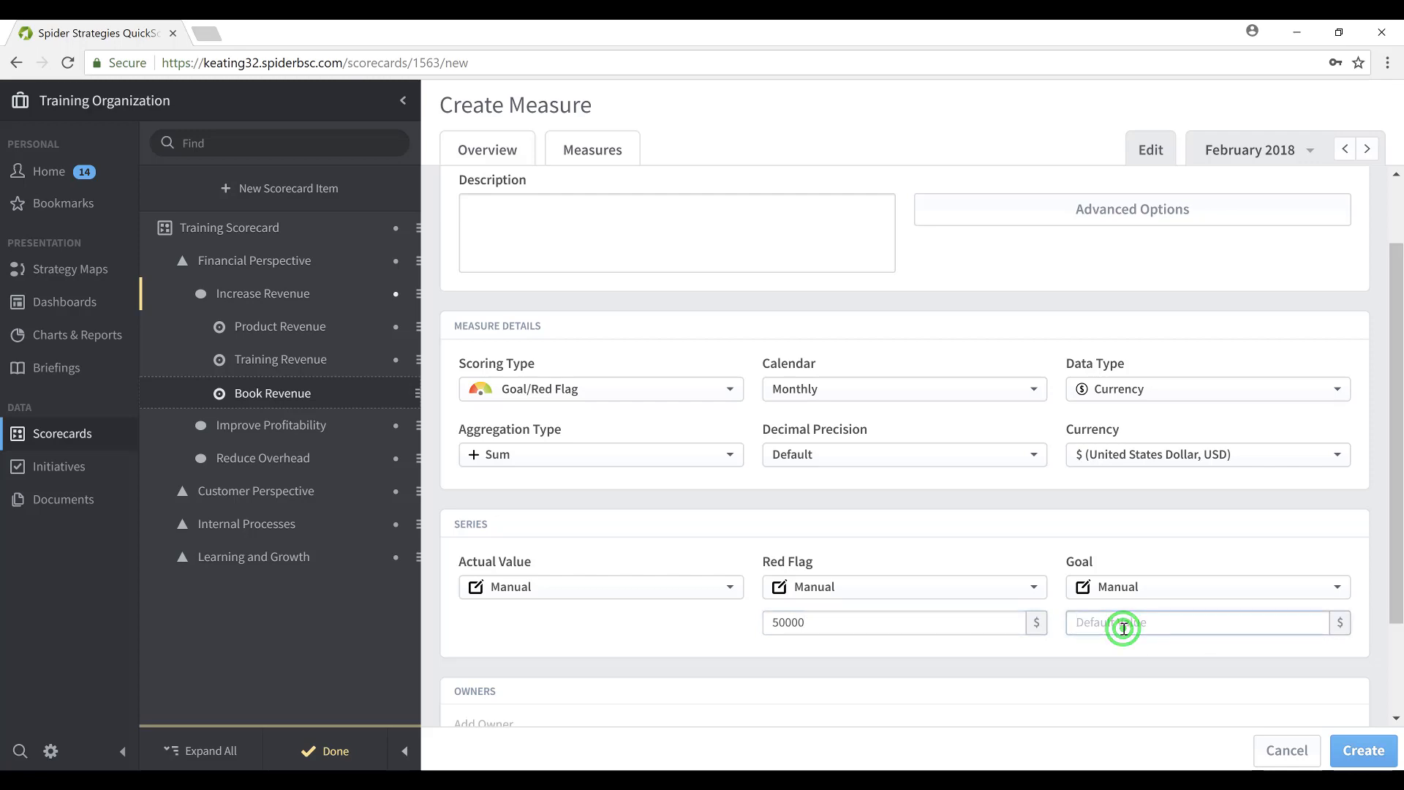
{"action": "type", "text": "70000"}
- Add the generic User User account as owner and updater of Book Revenue, and create the measure
{"action": "scroll", "coordinate": [552, 558], "scroll_direction": "down", "scroll_amount": 2}
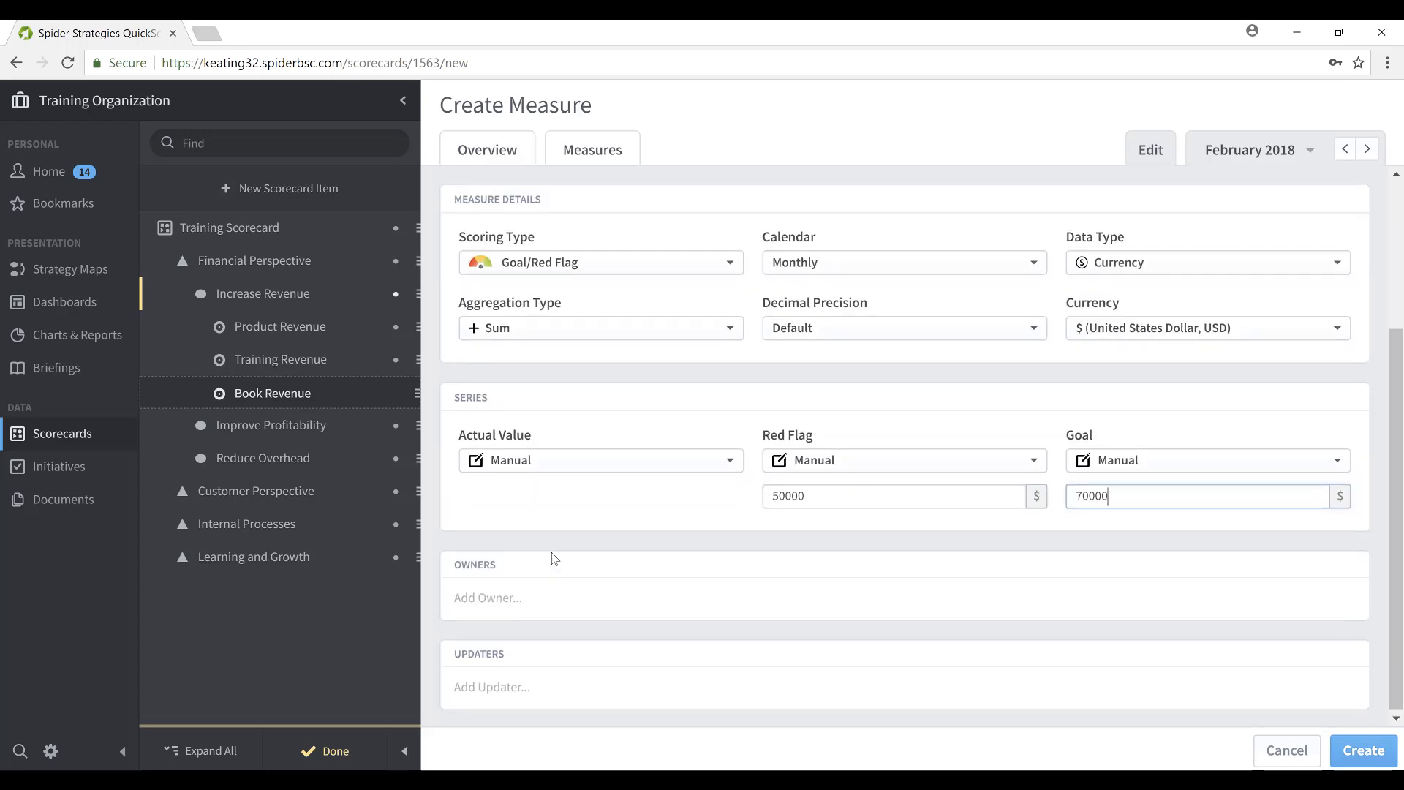
{"action": "left_click", "coordinate": [485, 594]}
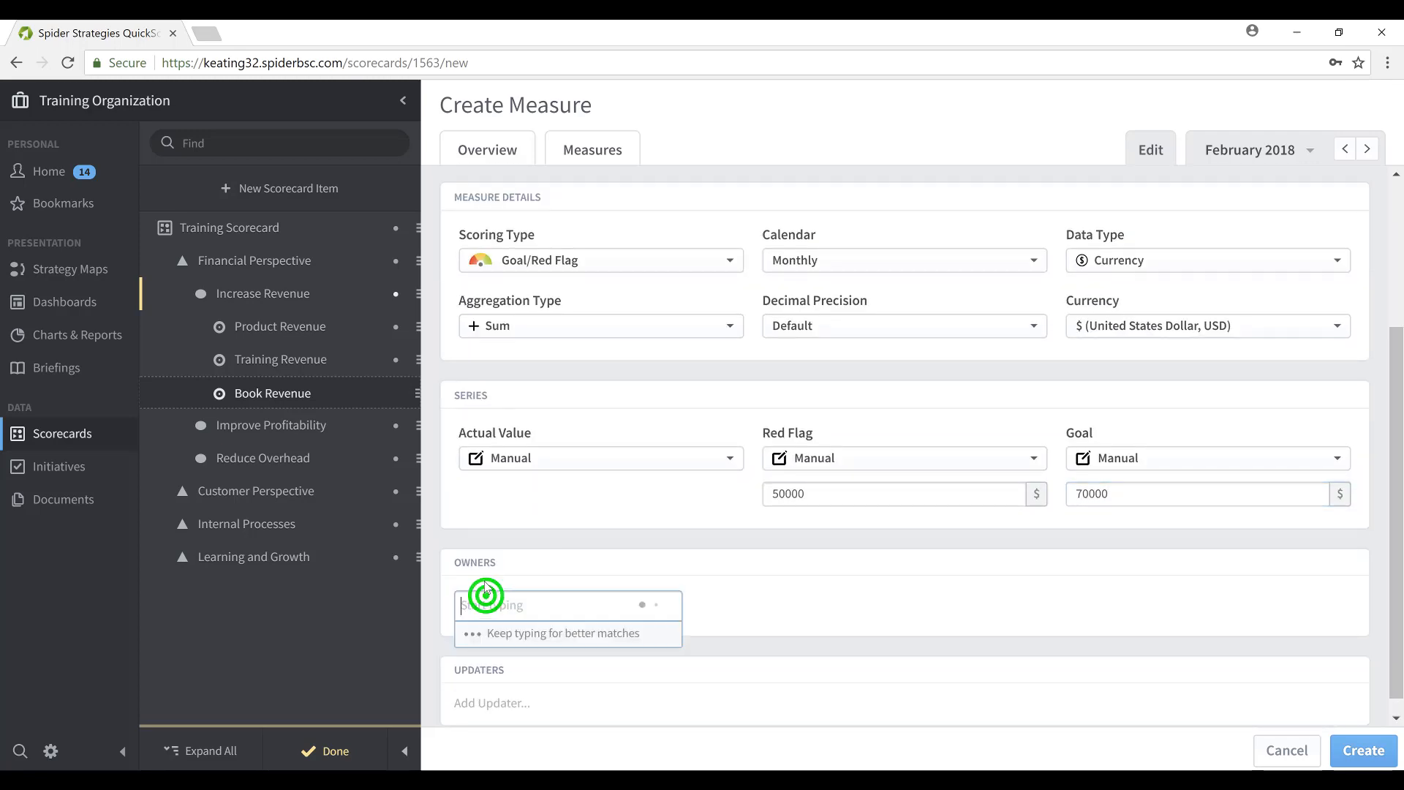
{"action": "scroll", "coordinate": [470, 620], "scroll_direction": "down", "scroll_amount": 1}
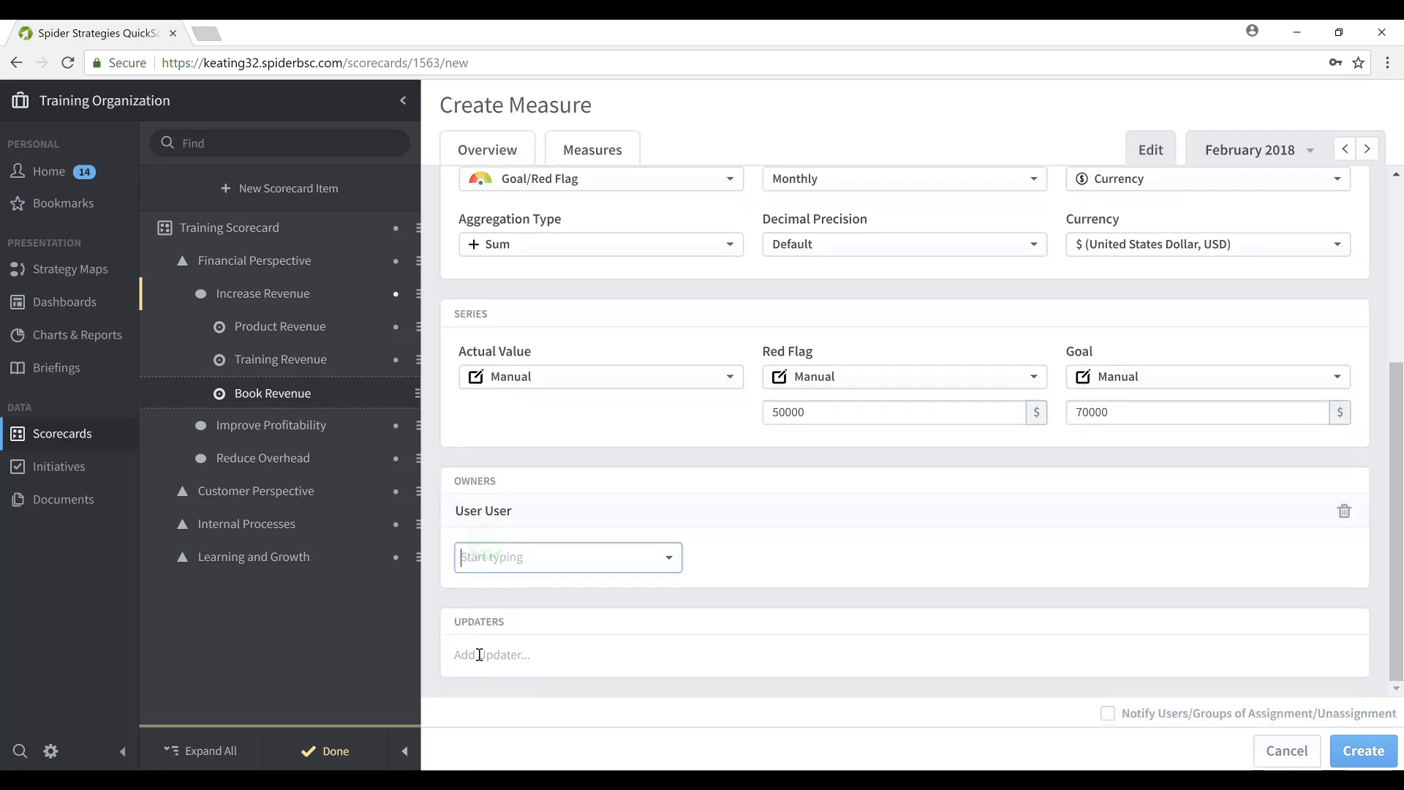
{"action": "left_click", "coordinate": [478, 654]}
{"action": "left_click", "coordinate": [491, 627]}
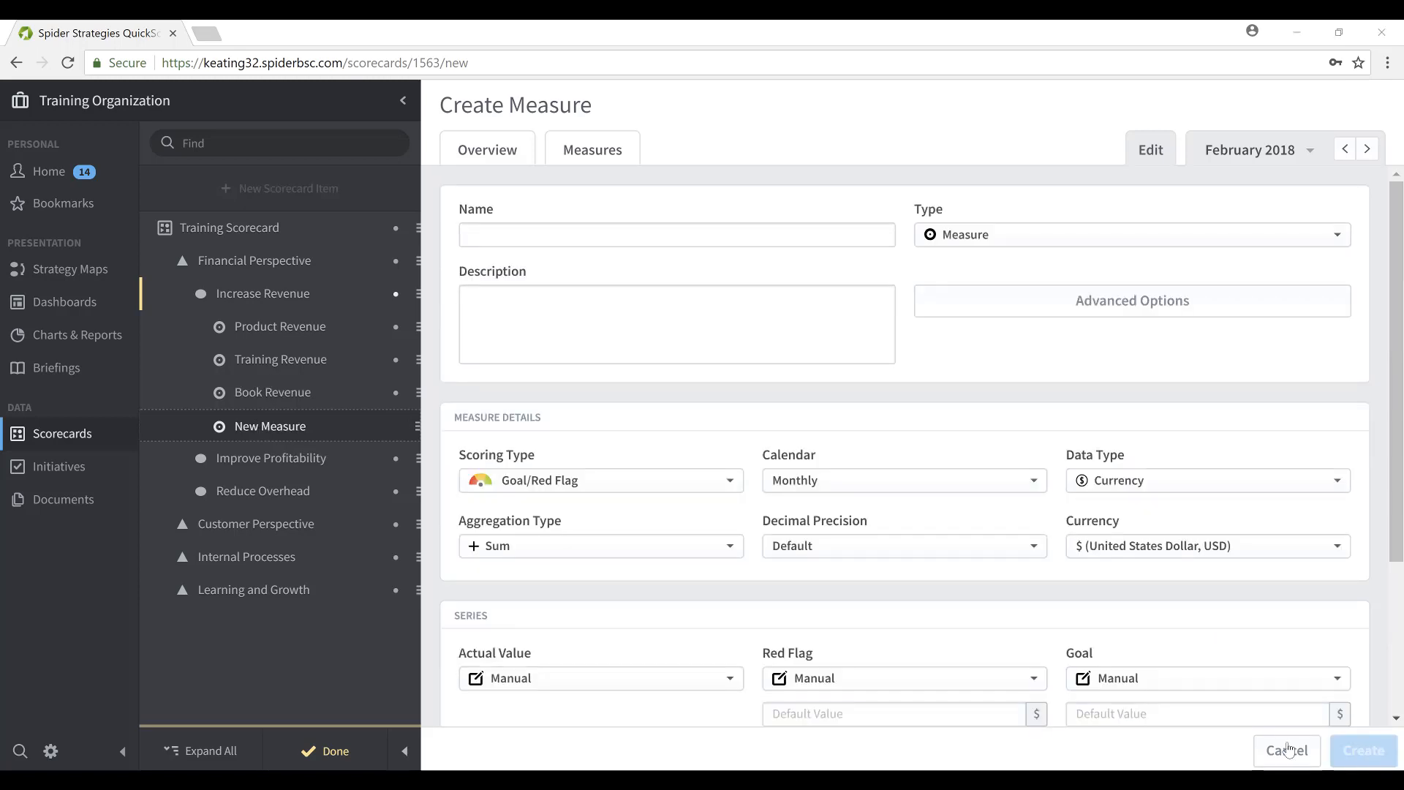
- Examine the edit settings of the Product Revenue, Training Revenue and Book Revenue measures in turn
{"action": "left_click", "coordinate": [286, 327]}
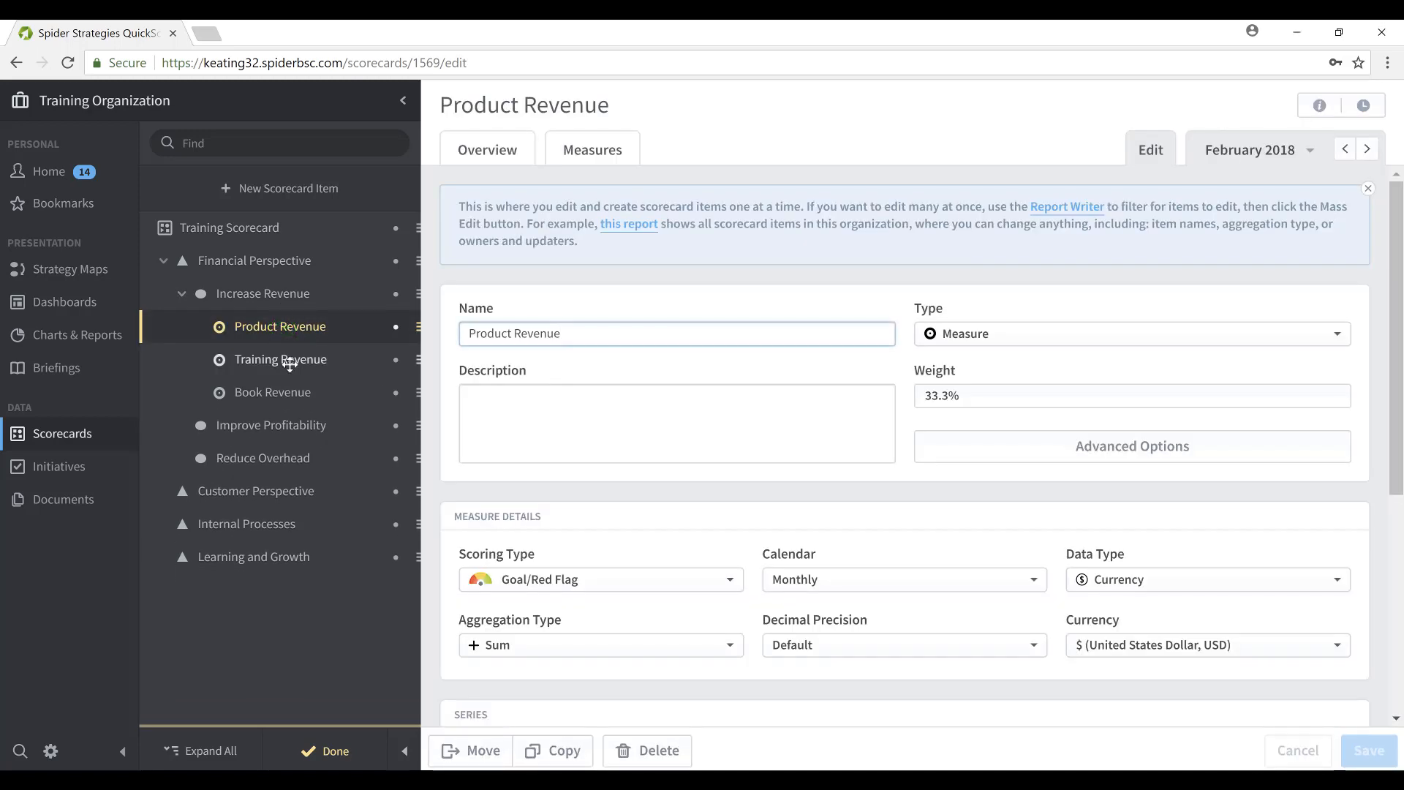
{"action": "left_click", "coordinate": [290, 364]}
{"action": "left_click", "coordinate": [293, 395]}
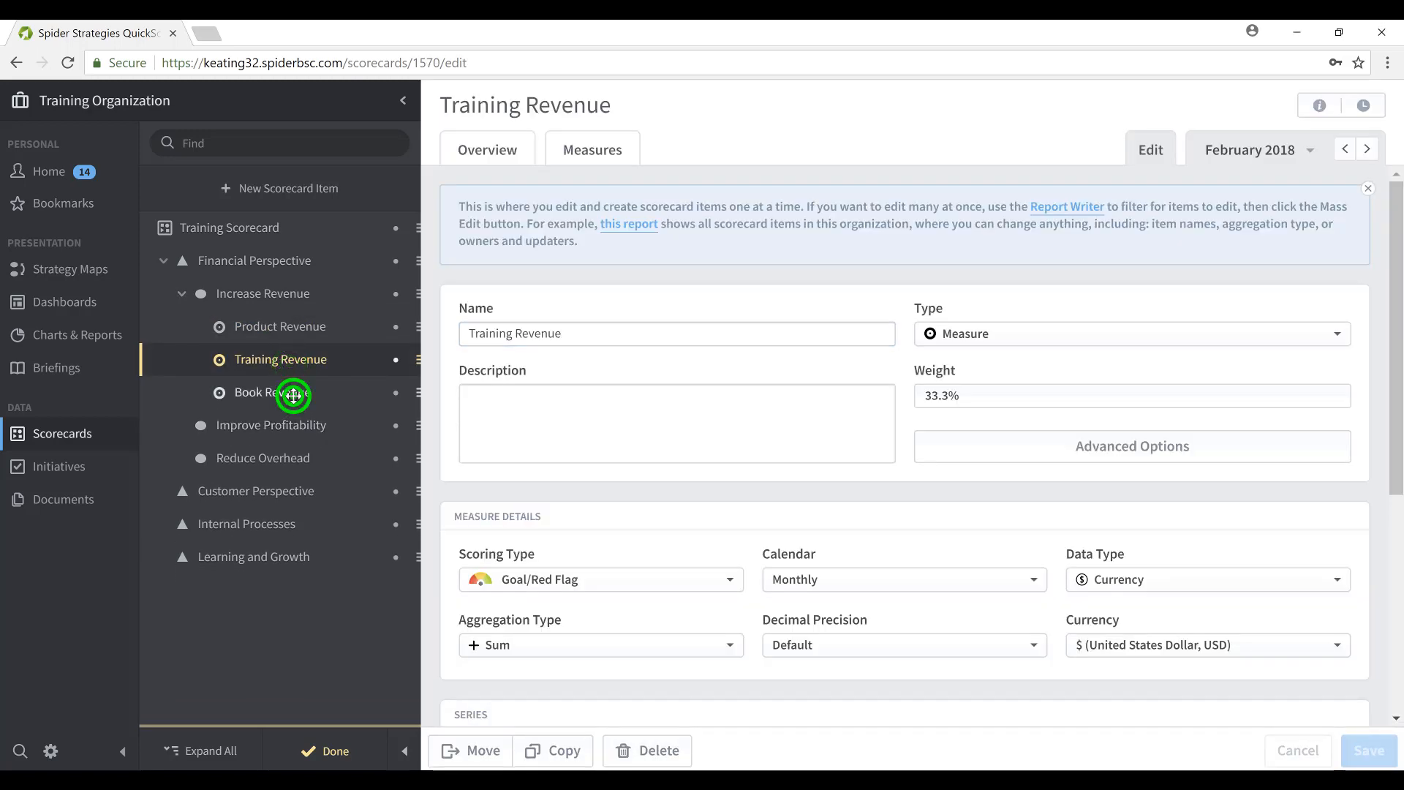
{"action": "left_click", "coordinate": [296, 327]}
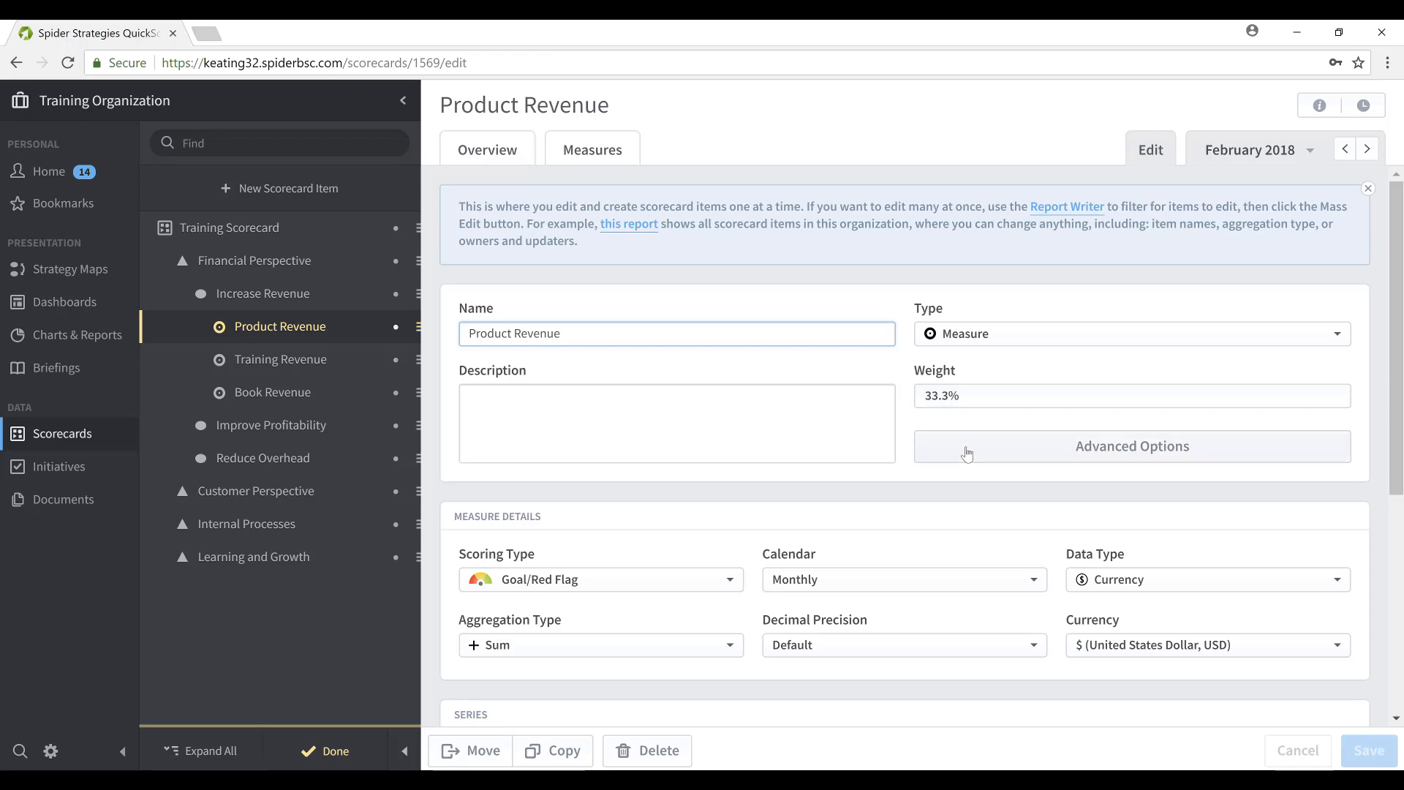
{"action": "scroll", "coordinate": [949, 458], "scroll_direction": "down", "scroll_amount": 5}
{"action": "scroll", "coordinate": [948, 458], "scroll_direction": "up", "scroll_amount": 6}
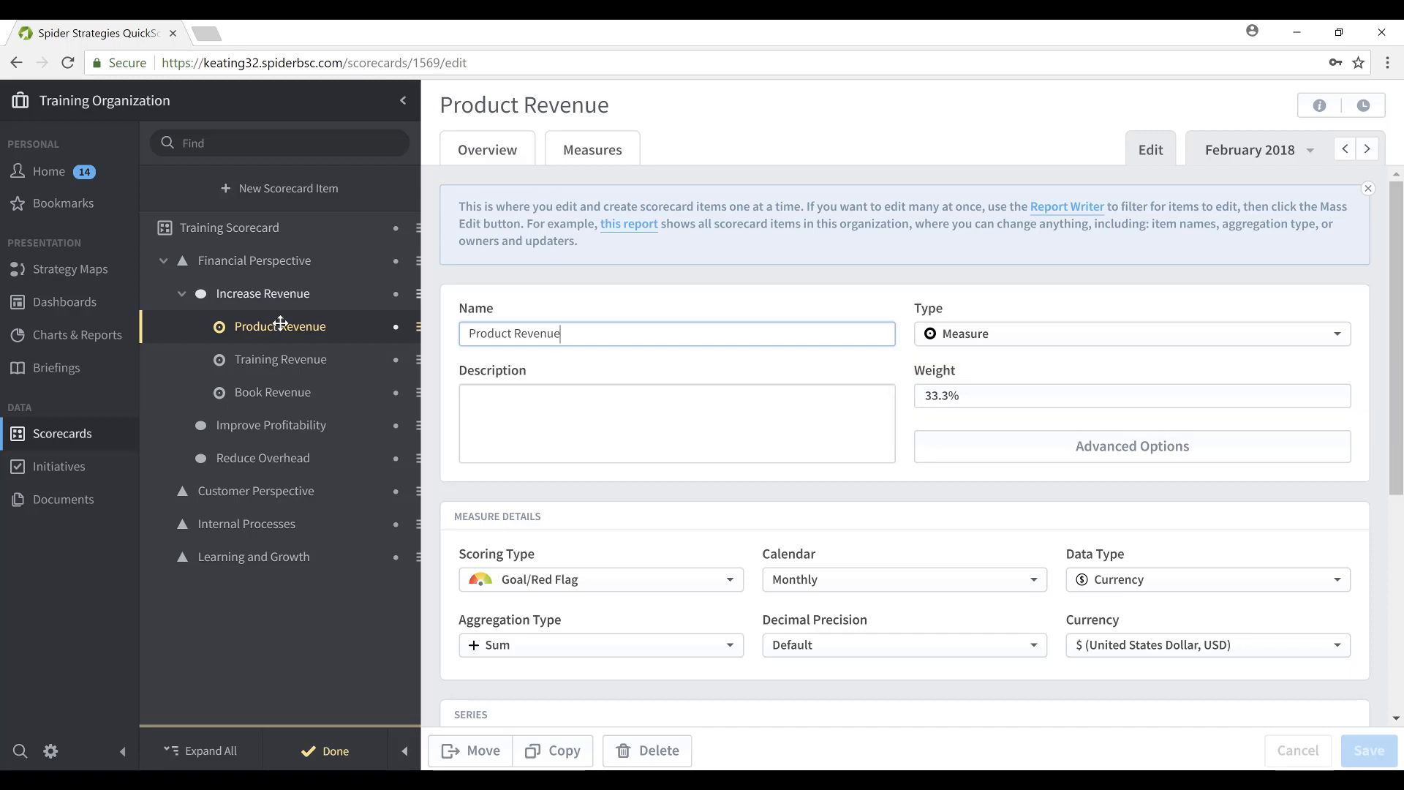
{"action": "left_click", "coordinate": [294, 359]}
{"action": "left_click", "coordinate": [287, 393]}
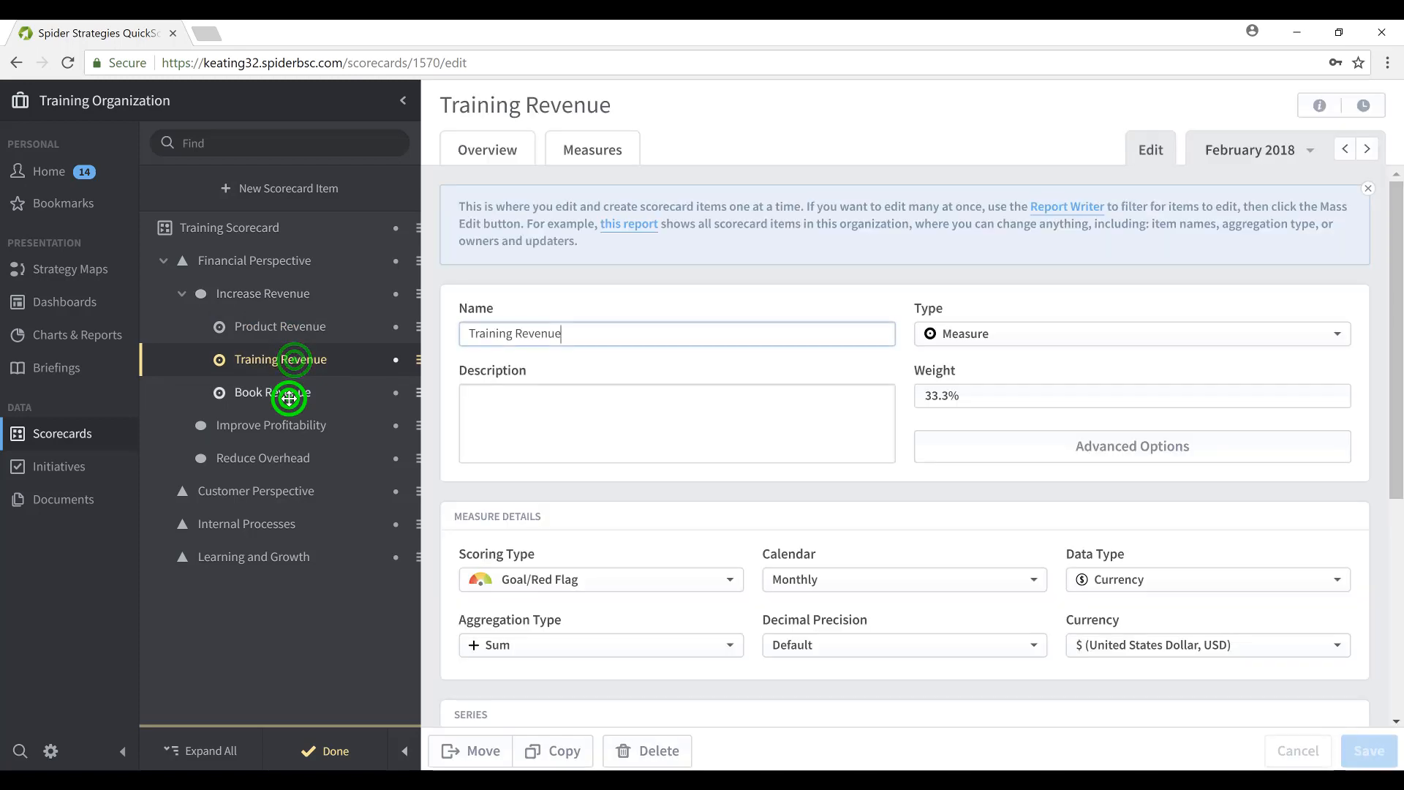
- Review the edit settings of the Increase Revenue objective and its Product, Training and Book Revenue measures
{"action": "left_click", "coordinate": [277, 293]}
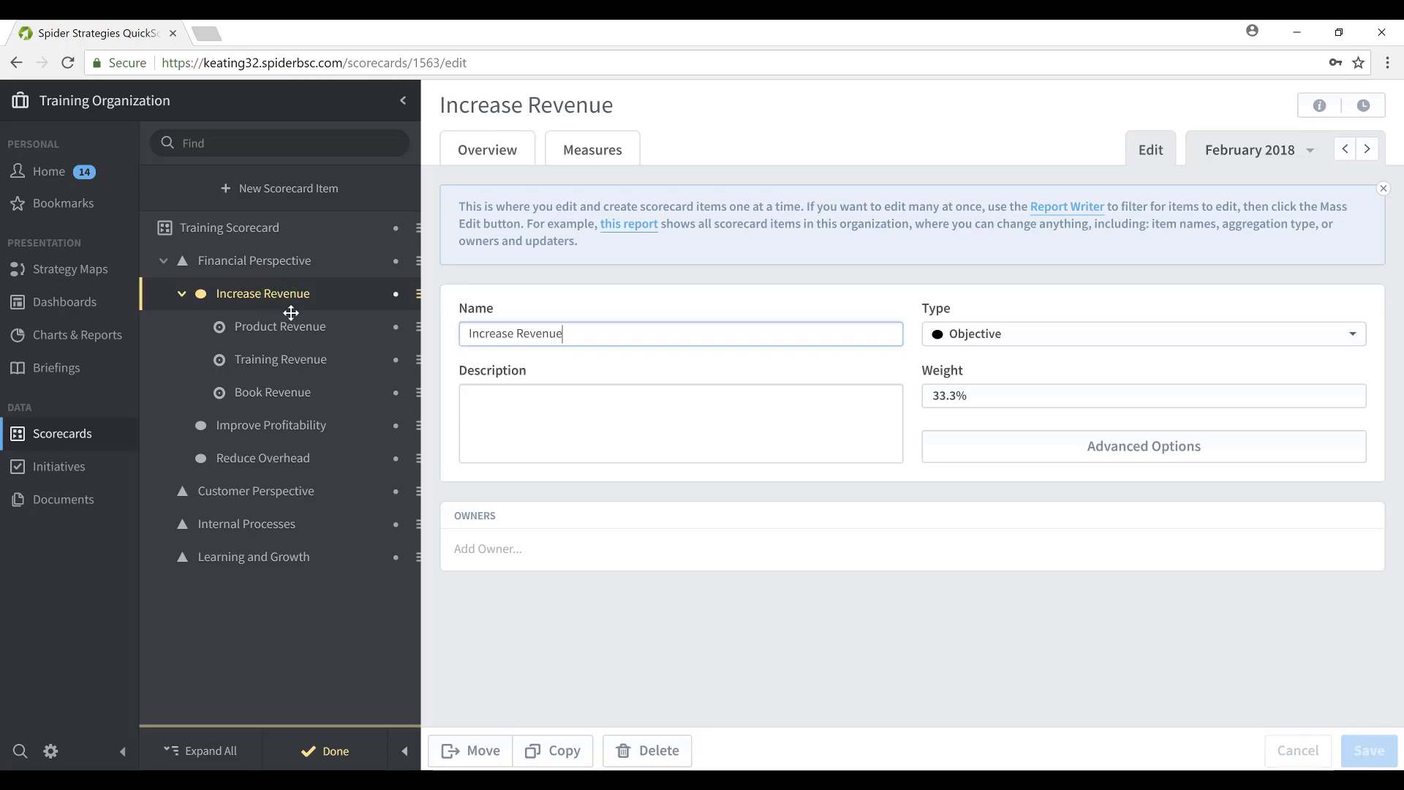
{"action": "left_click", "coordinate": [289, 326]}
{"action": "left_click", "coordinate": [291, 364]}
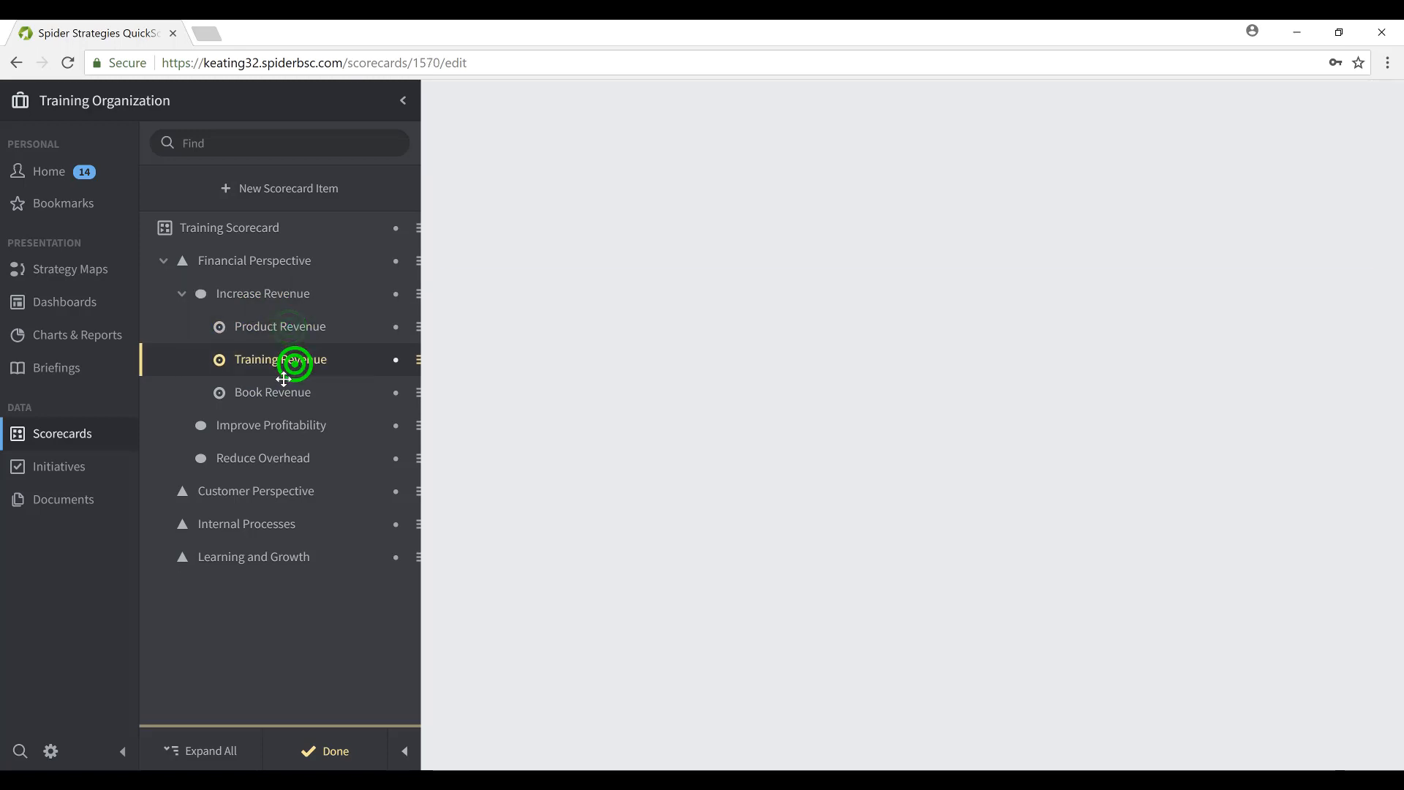
{"action": "left_click", "coordinate": [280, 392]}
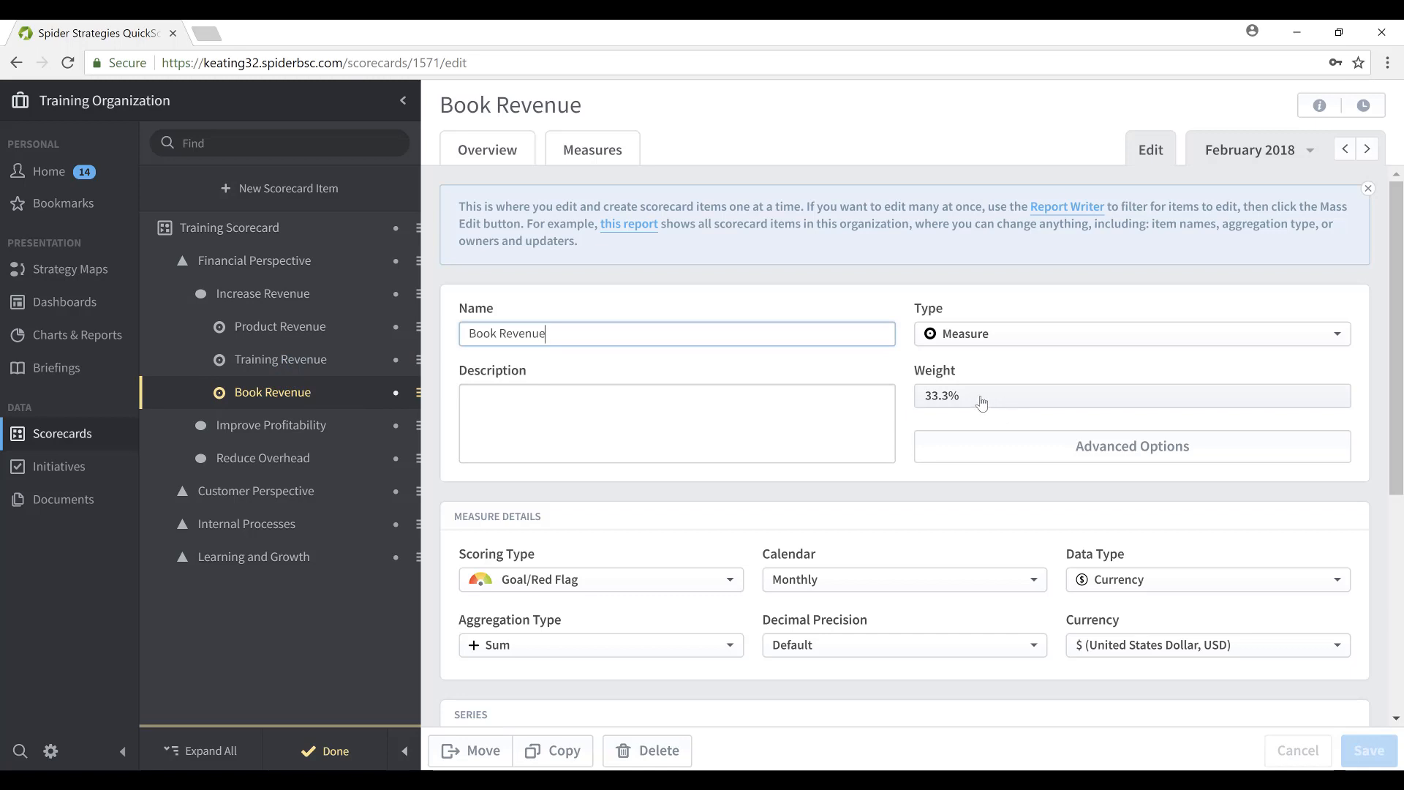
- Set Product Revenue's weight to 2 in the weight settings shared with Training Revenue and Book Revenue
{"action": "left_click", "coordinate": [282, 326]}
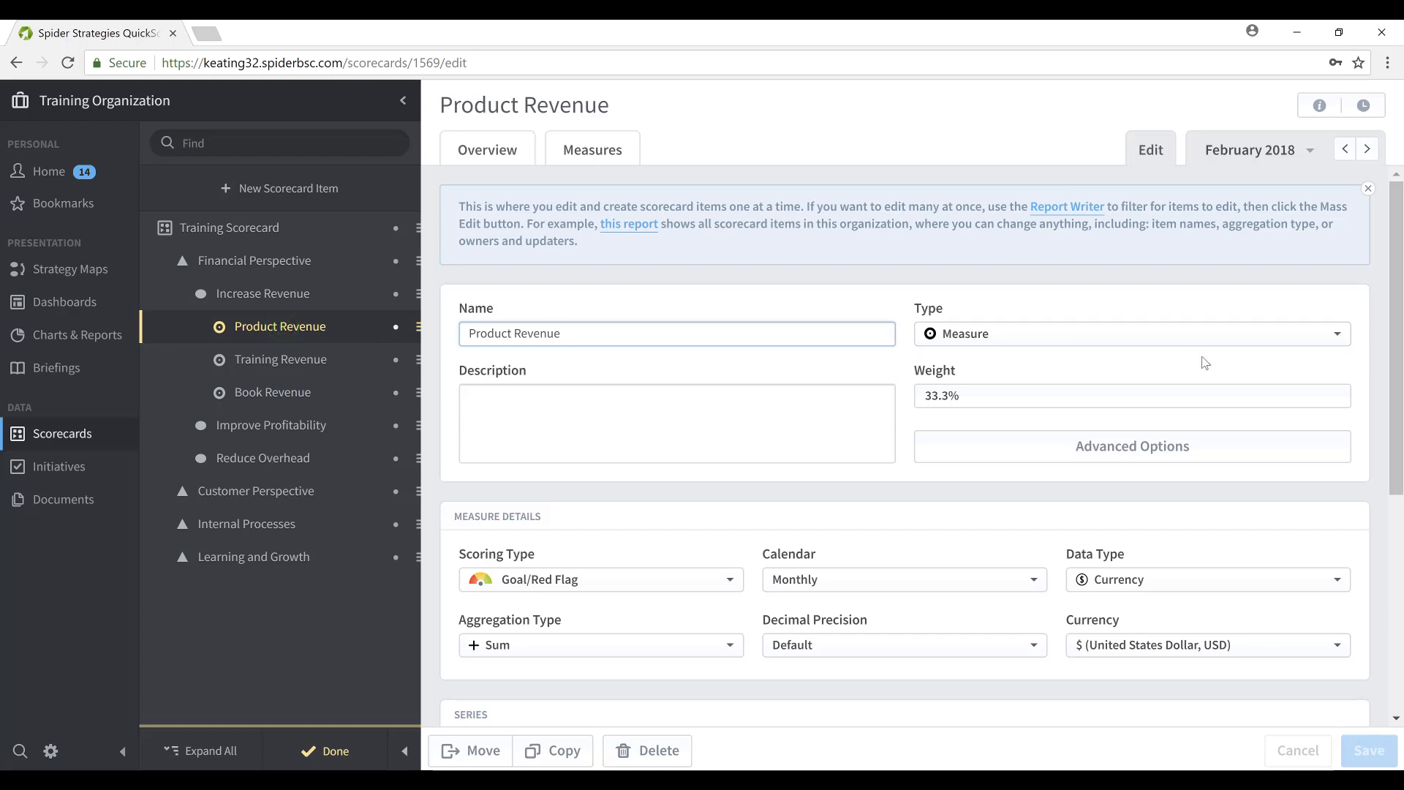
{"action": "left_click", "coordinate": [1019, 397]}
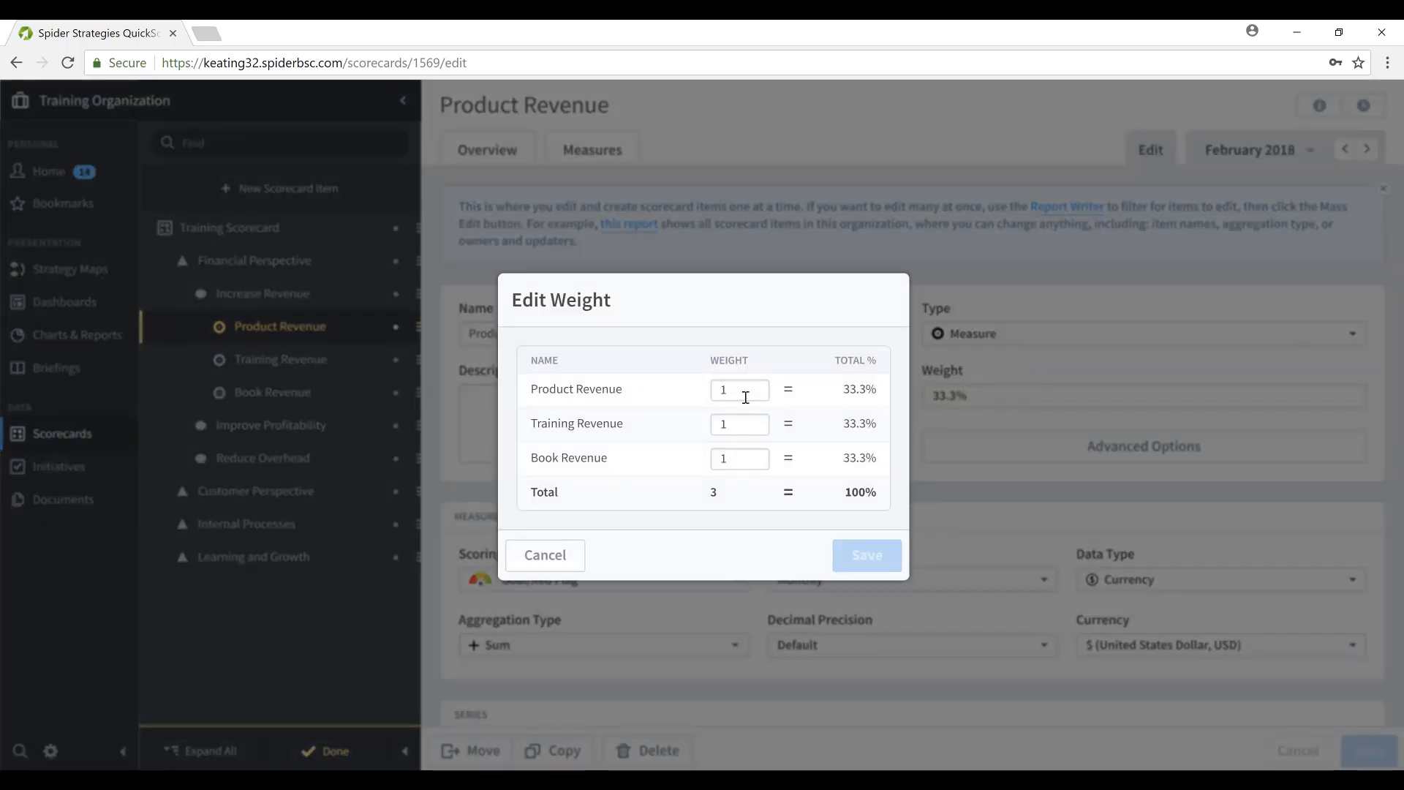
{"action": "left_click_drag", "start_coordinate": [735, 389], "coordinate": [716, 391]}
{"action": "type", "text": "2"}
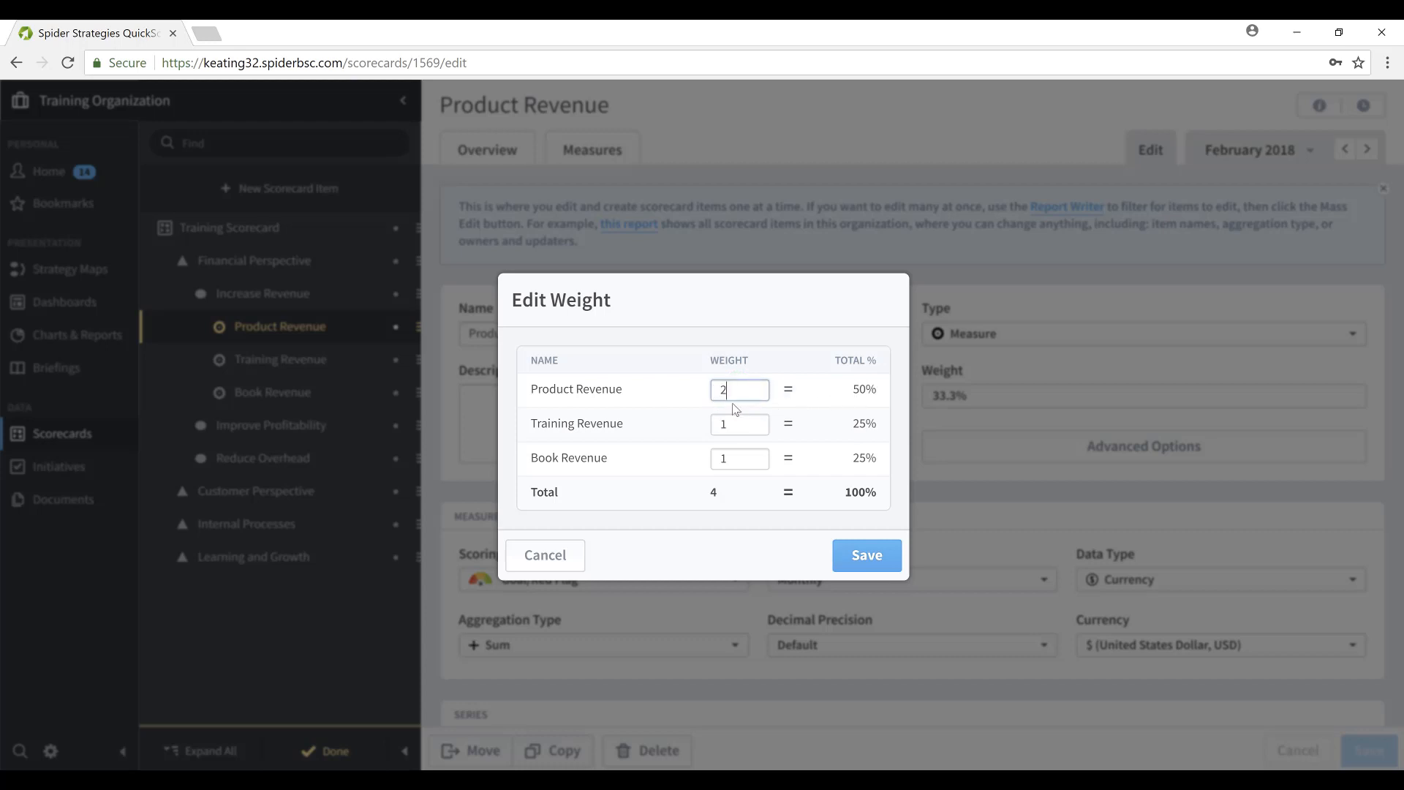
{"action": "left_click", "coordinate": [723, 424]}
{"action": "left_click", "coordinate": [724, 458]}
- Return Product Revenue's weight to 1 and save the weights
{"action": "double_click", "coordinate": [739, 390]}
{"action": "type", "text": "1"}
{"action": "left_click", "coordinate": [869, 557]}
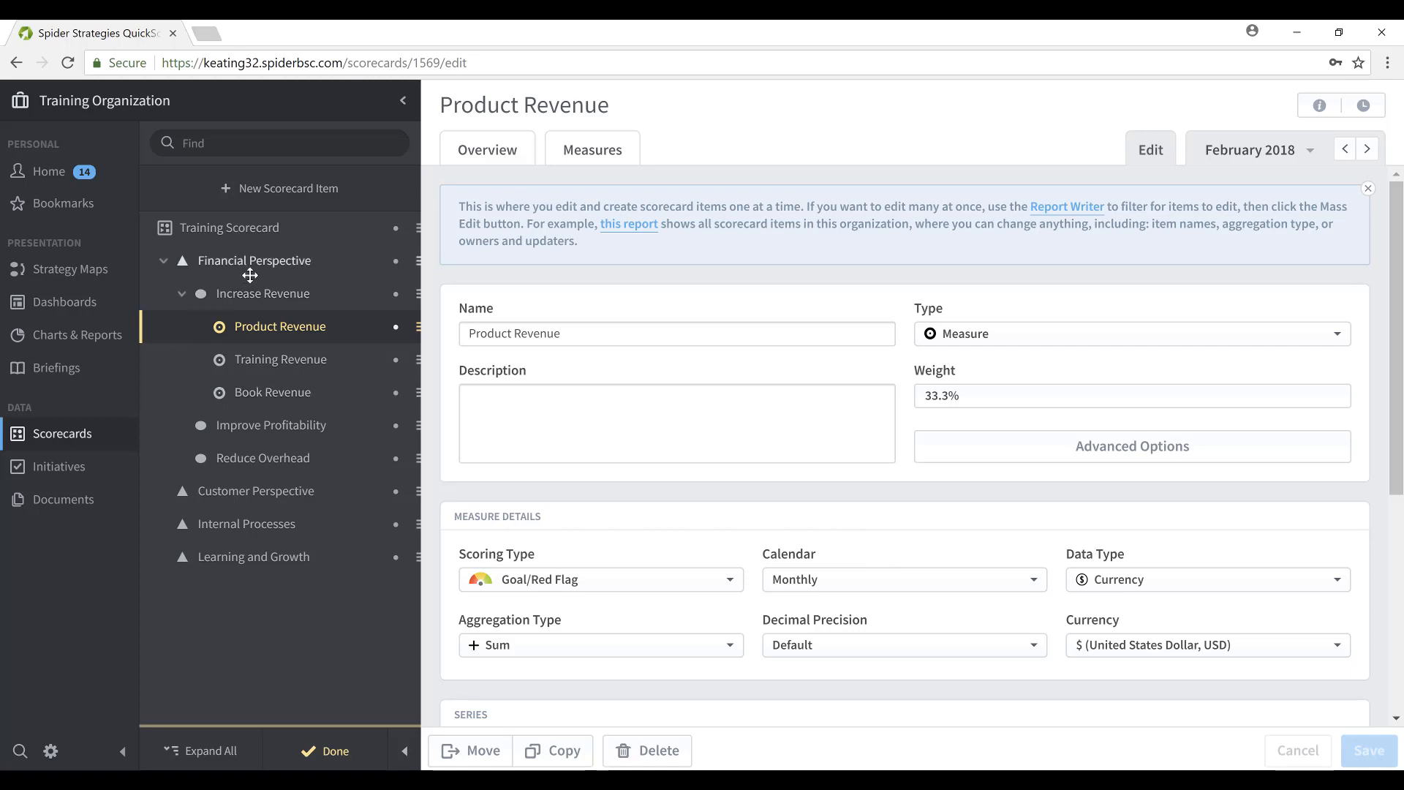
- Start a new scorecard item under Increase Revenue named "Total Revenue", keeping its type as Measure
{"action": "left_click", "coordinate": [258, 295]}
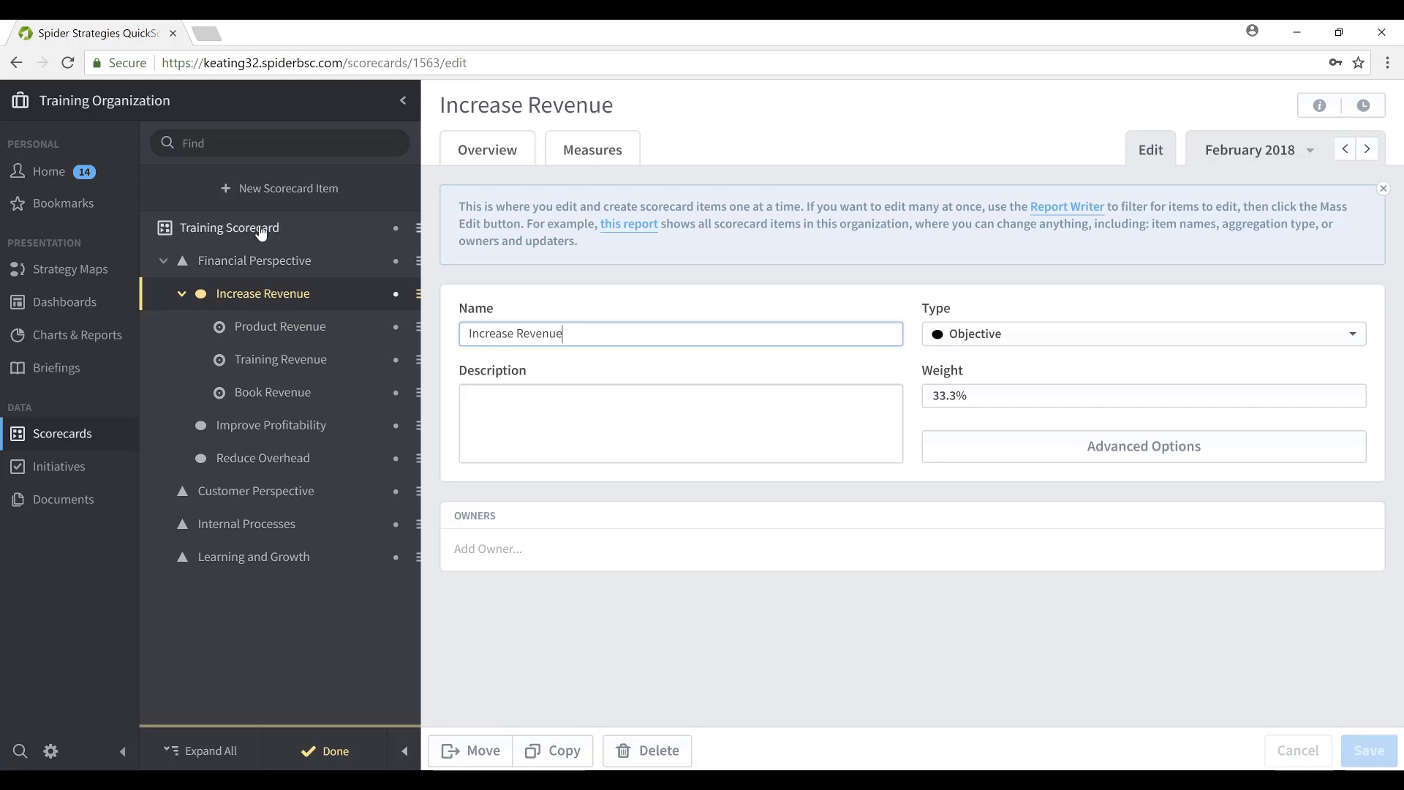
{"action": "left_click", "coordinate": [280, 190]}
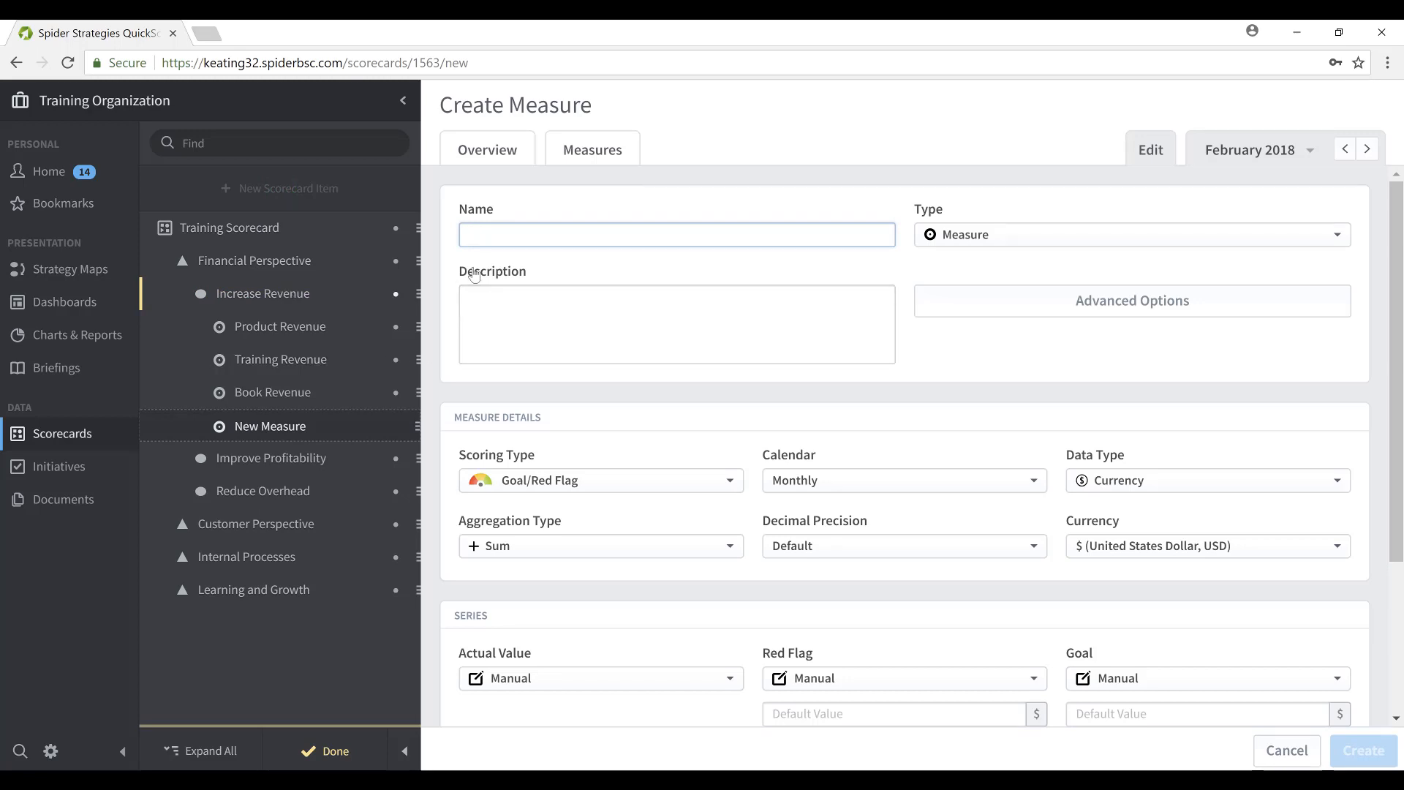
{"action": "type", "text": "Total"}
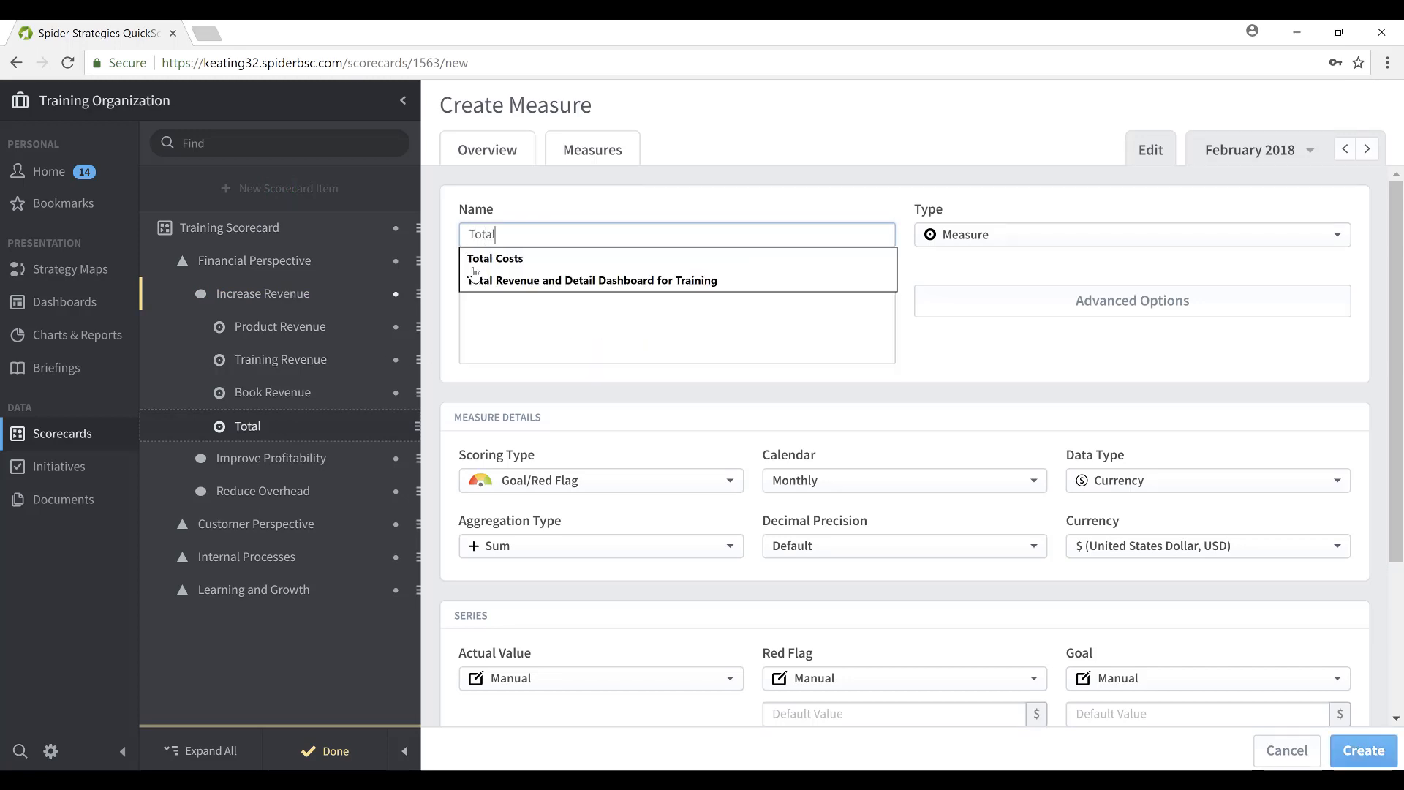
{"action": "type", "text": " Revenue"}
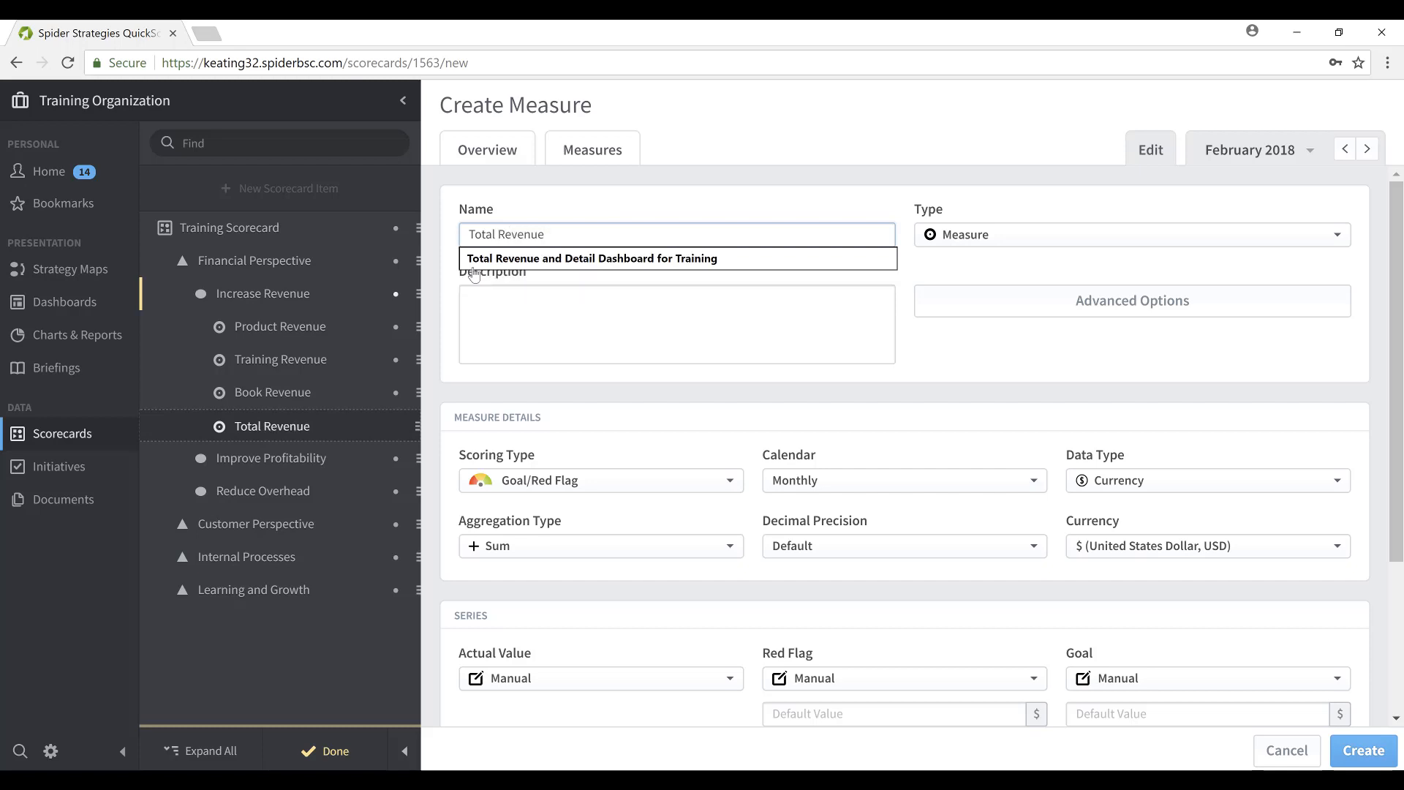
{"action": "left_click", "coordinate": [1072, 230]}
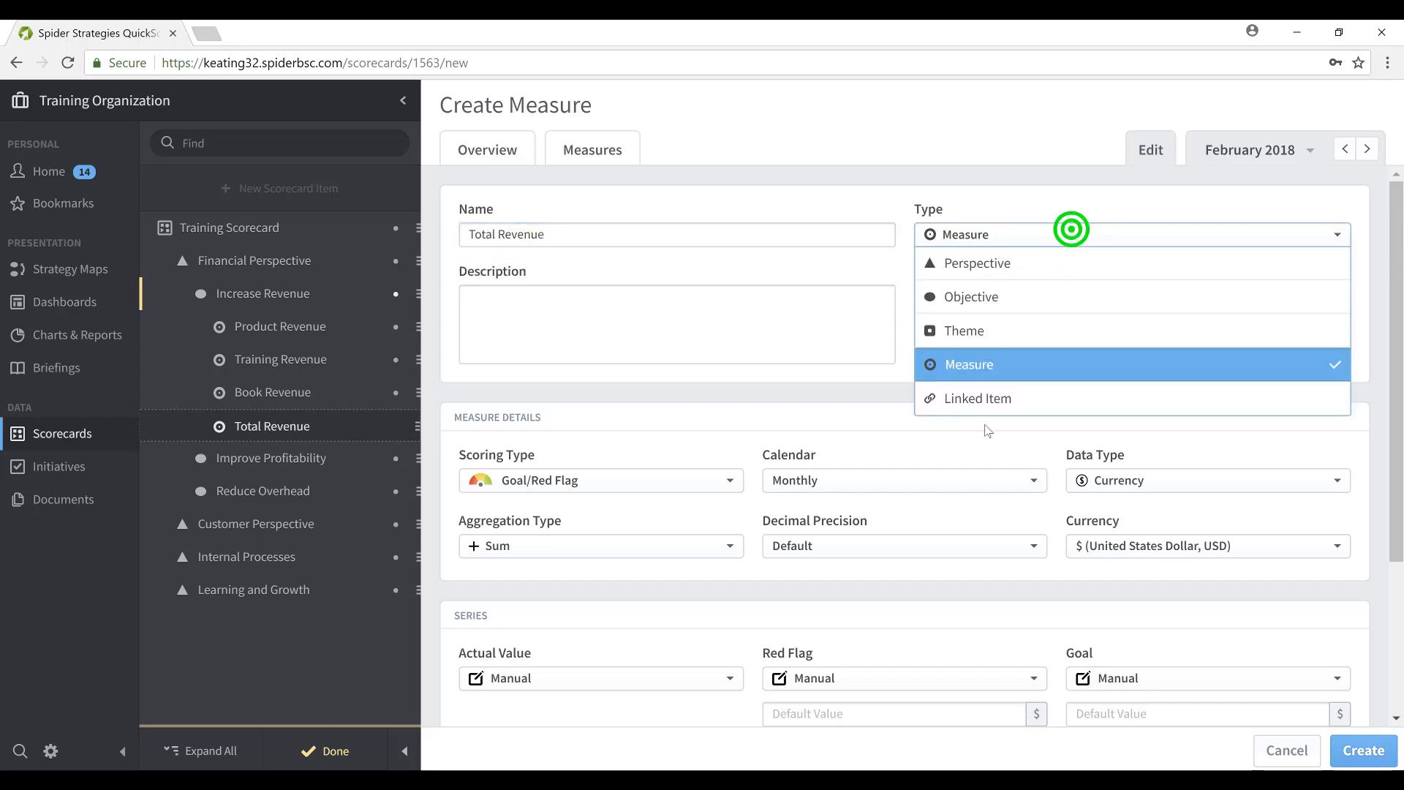
{"action": "left_click", "coordinate": [697, 457]}
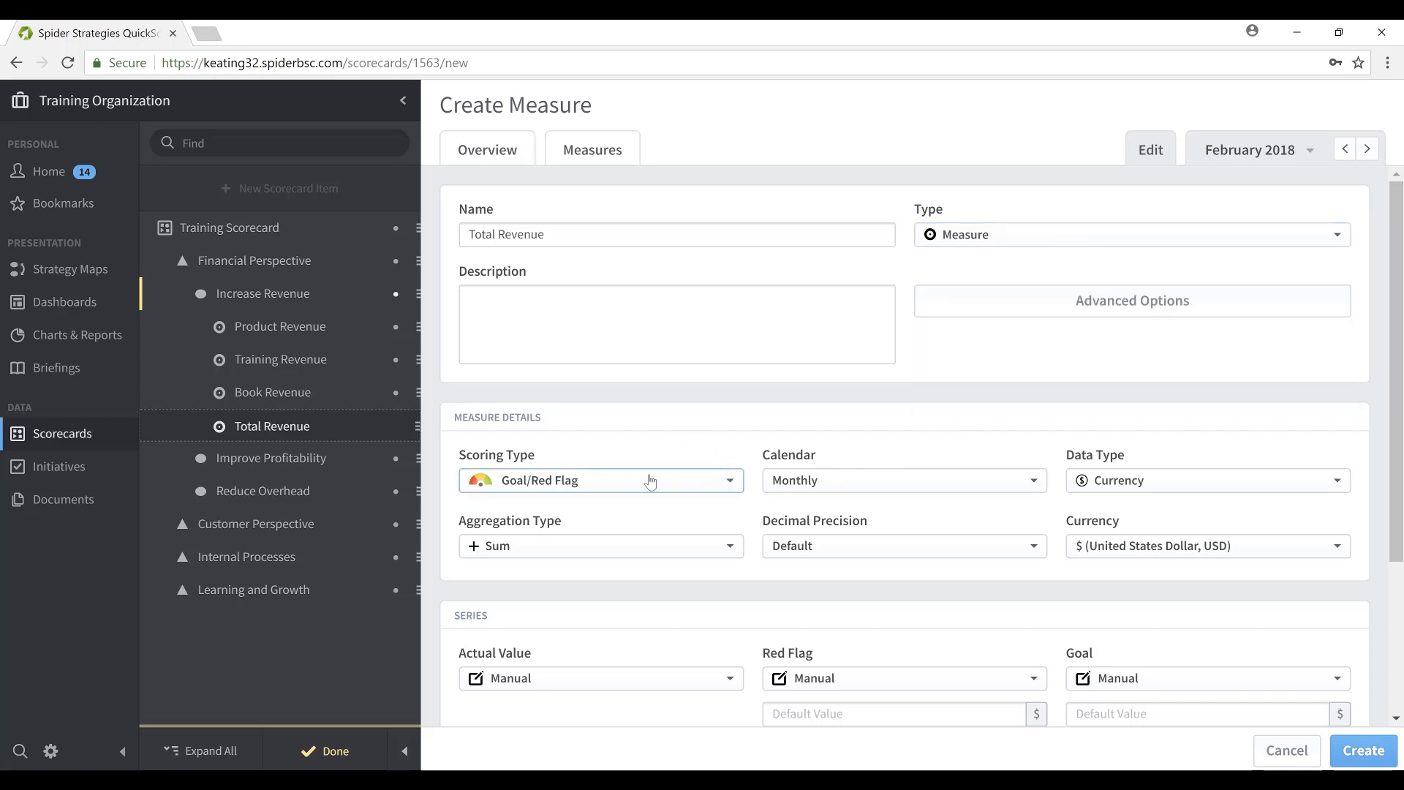
- Set the scoring type of Total Revenue to Unscored
{"action": "left_click", "coordinate": [732, 482]}
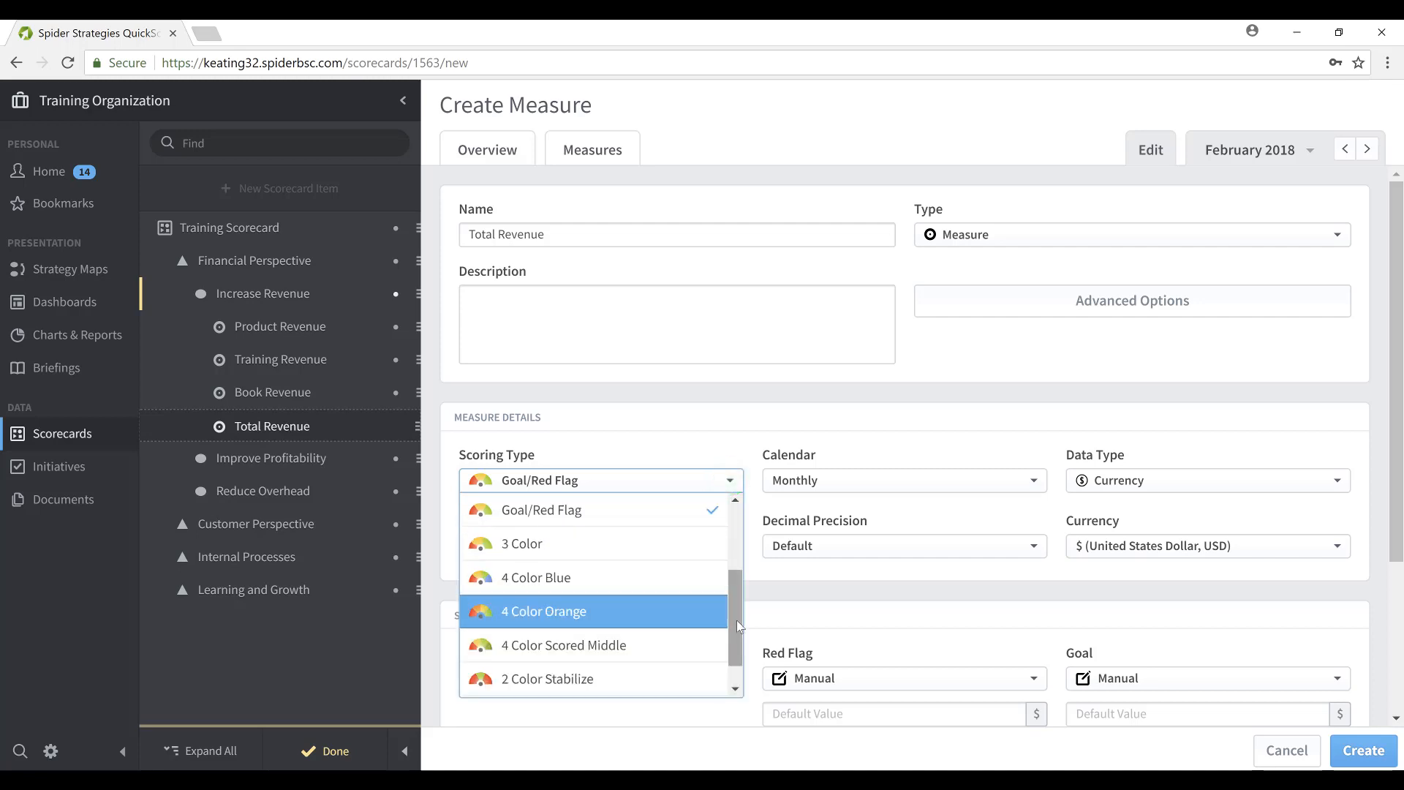
{"action": "scroll", "coordinate": [739, 626], "scroll_direction": "up", "scroll_amount": 3}
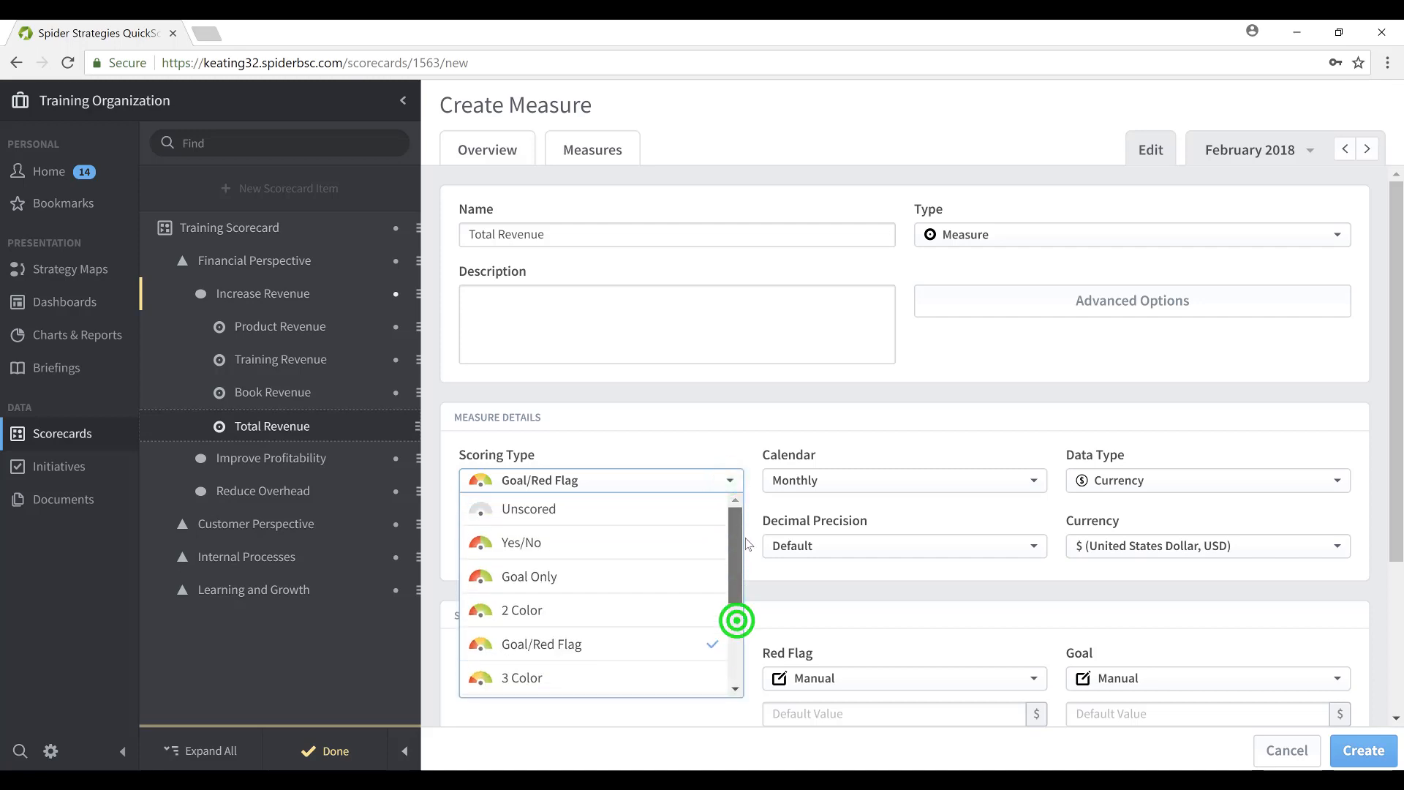
{"action": "left_click", "coordinate": [558, 511]}
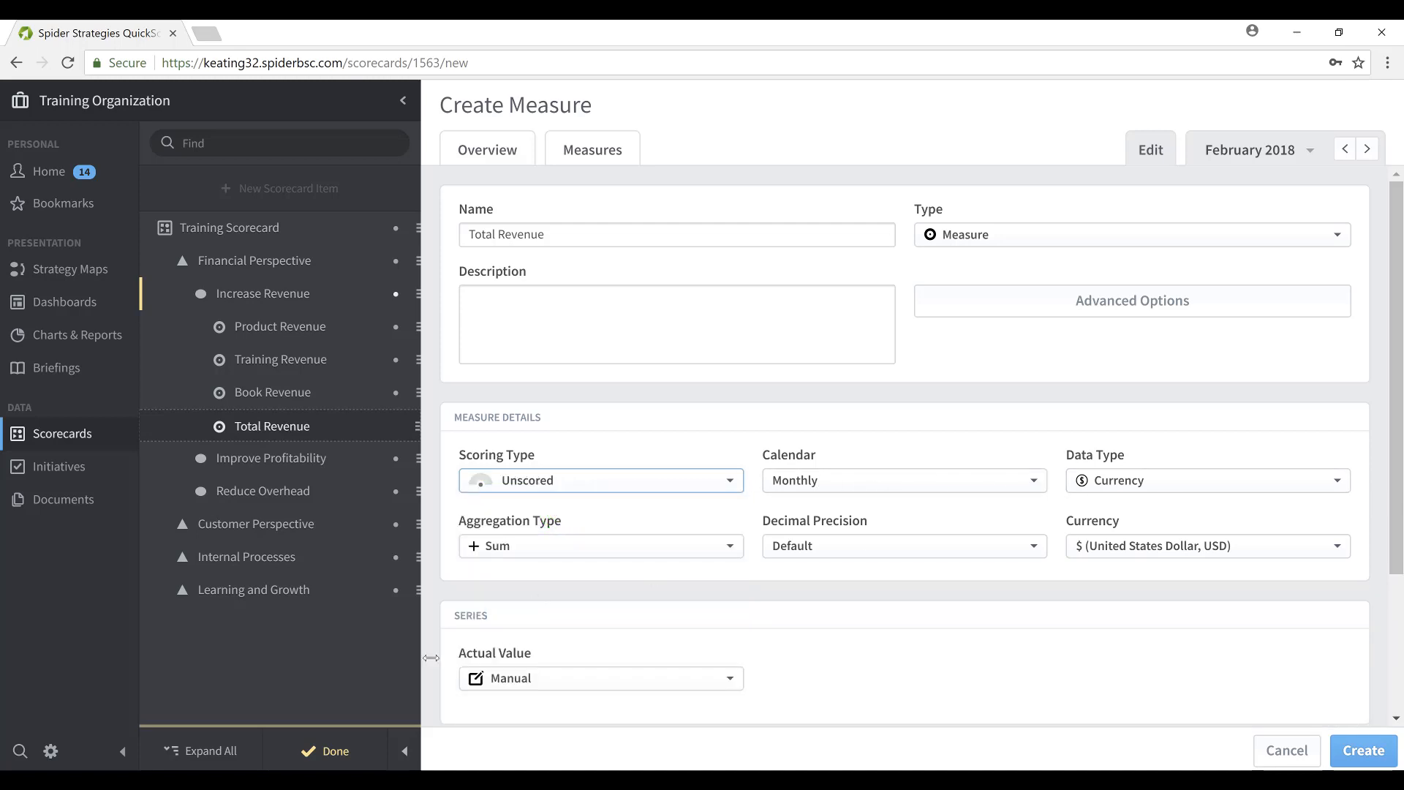
- Make the Actual Value series of Total Revenue Calculated
{"action": "scroll", "coordinate": [607, 589], "scroll_direction": "down", "scroll_amount": 3}
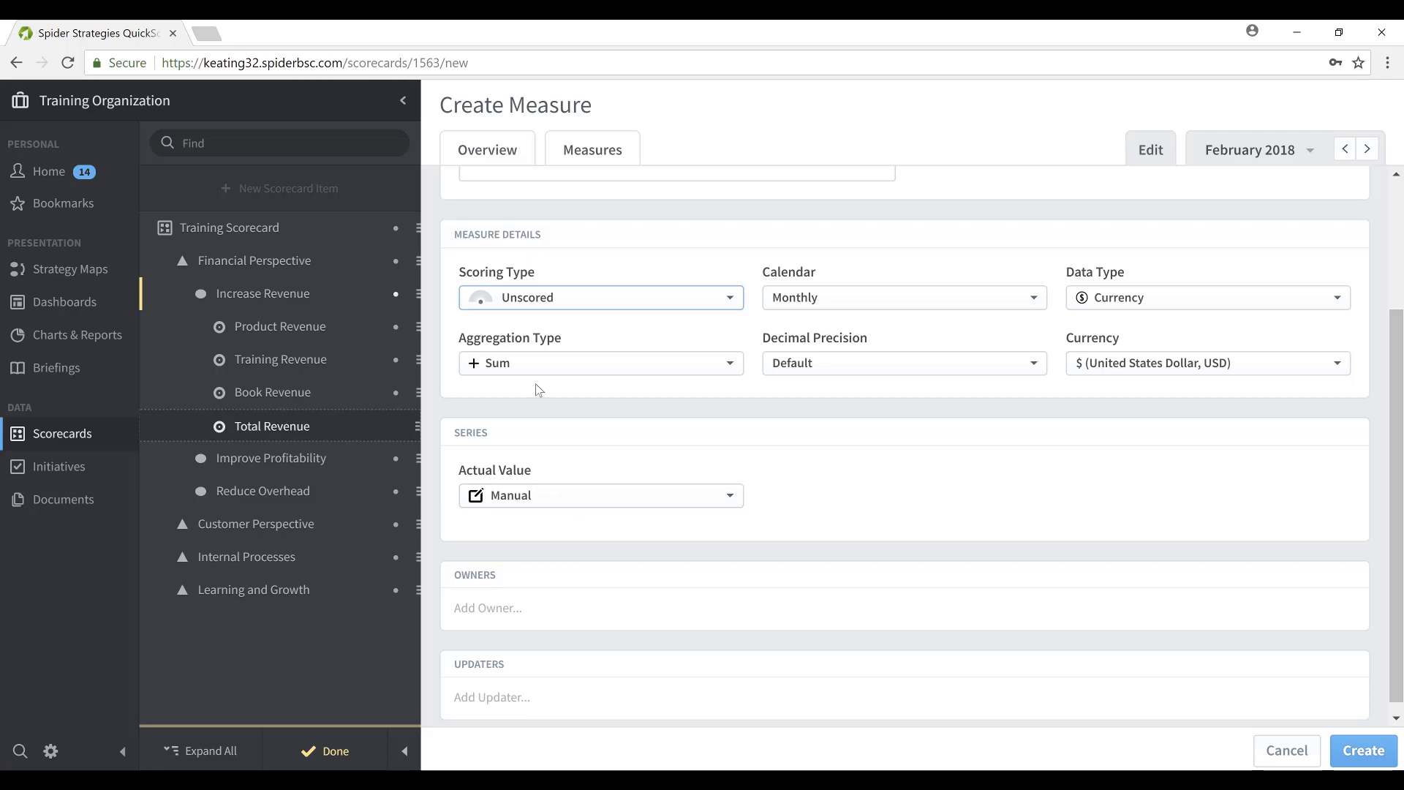
{"action": "scroll", "coordinate": [550, 385], "scroll_direction": "up", "scroll_amount": 1}
{"action": "scroll", "coordinate": [549, 384], "scroll_direction": "up", "scroll_amount": 3}
{"action": "scroll", "coordinate": [548, 384], "scroll_direction": "down", "scroll_amount": 3}
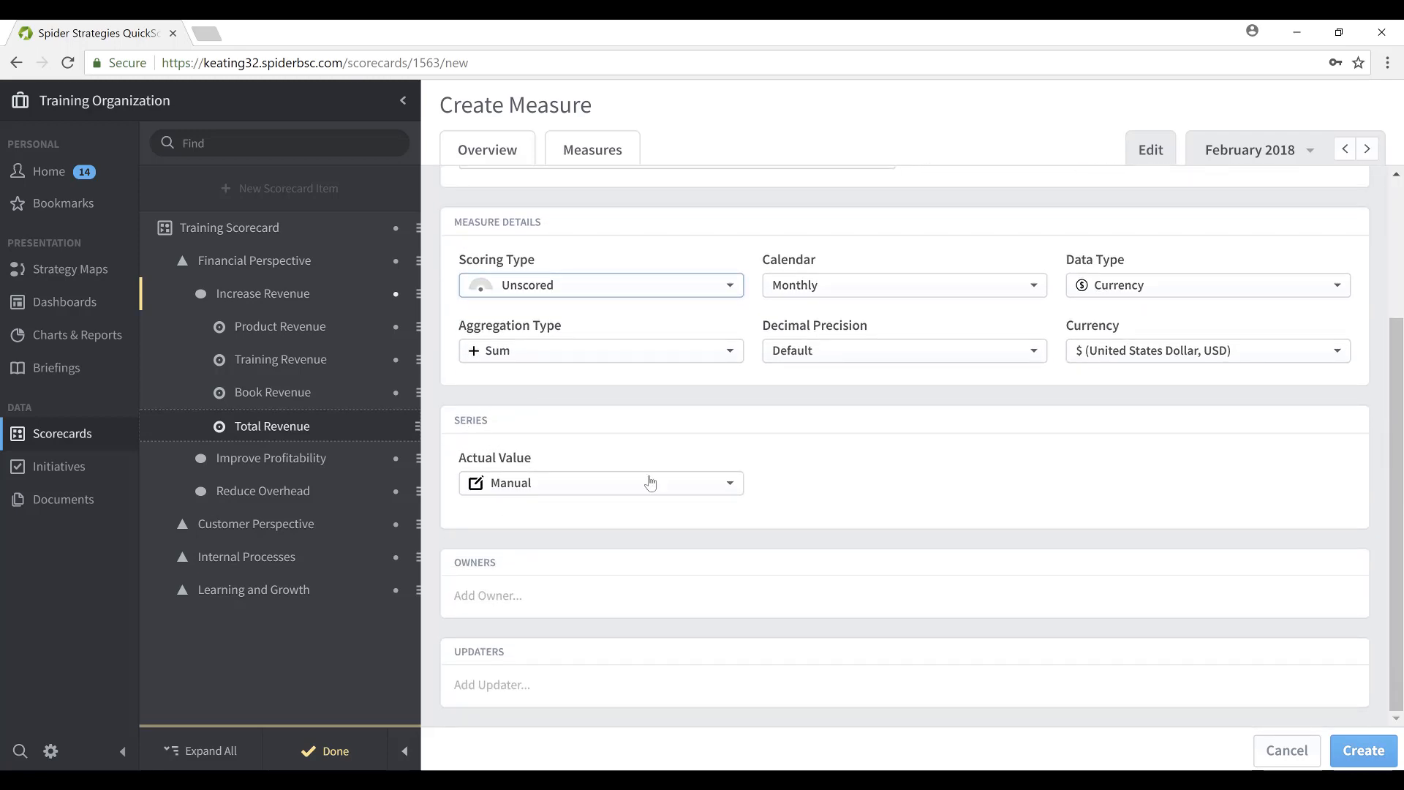
{"action": "left_click", "coordinate": [731, 485]}
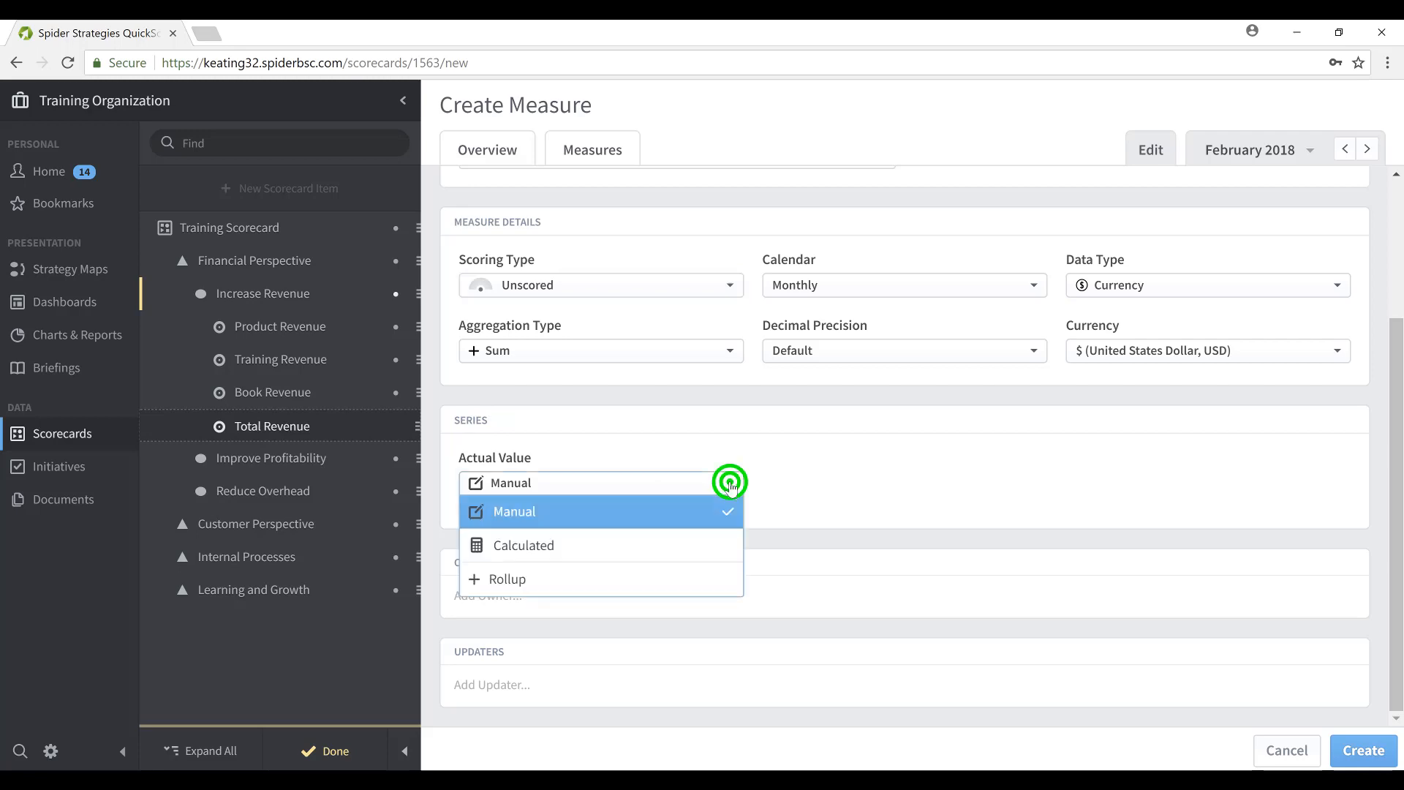
{"action": "left_click", "coordinate": [556, 556]}
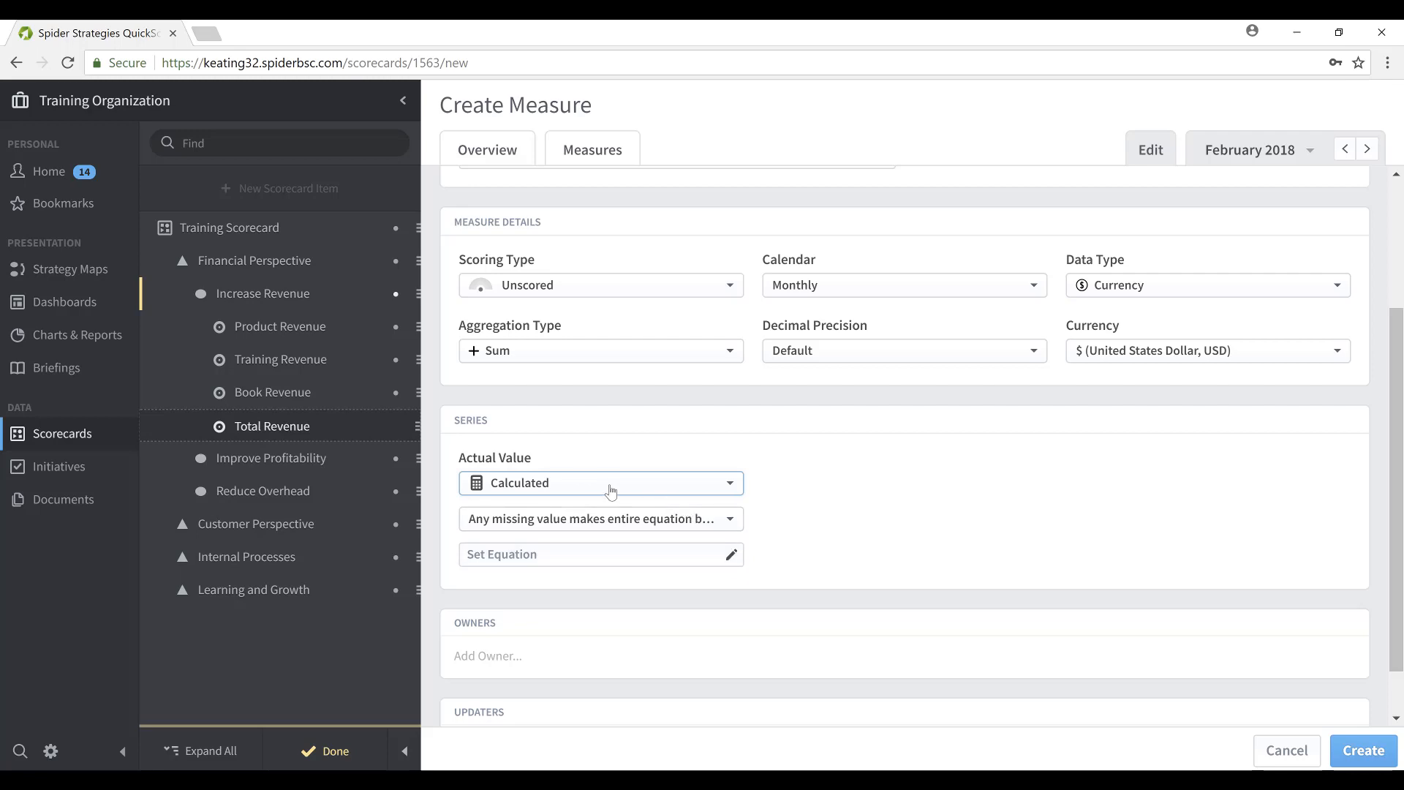
- Begin the Actual Value equation with Product Revenue from the Increase Revenue objective, using its Actual Value series and Current period
{"action": "left_click", "coordinate": [734, 556]}
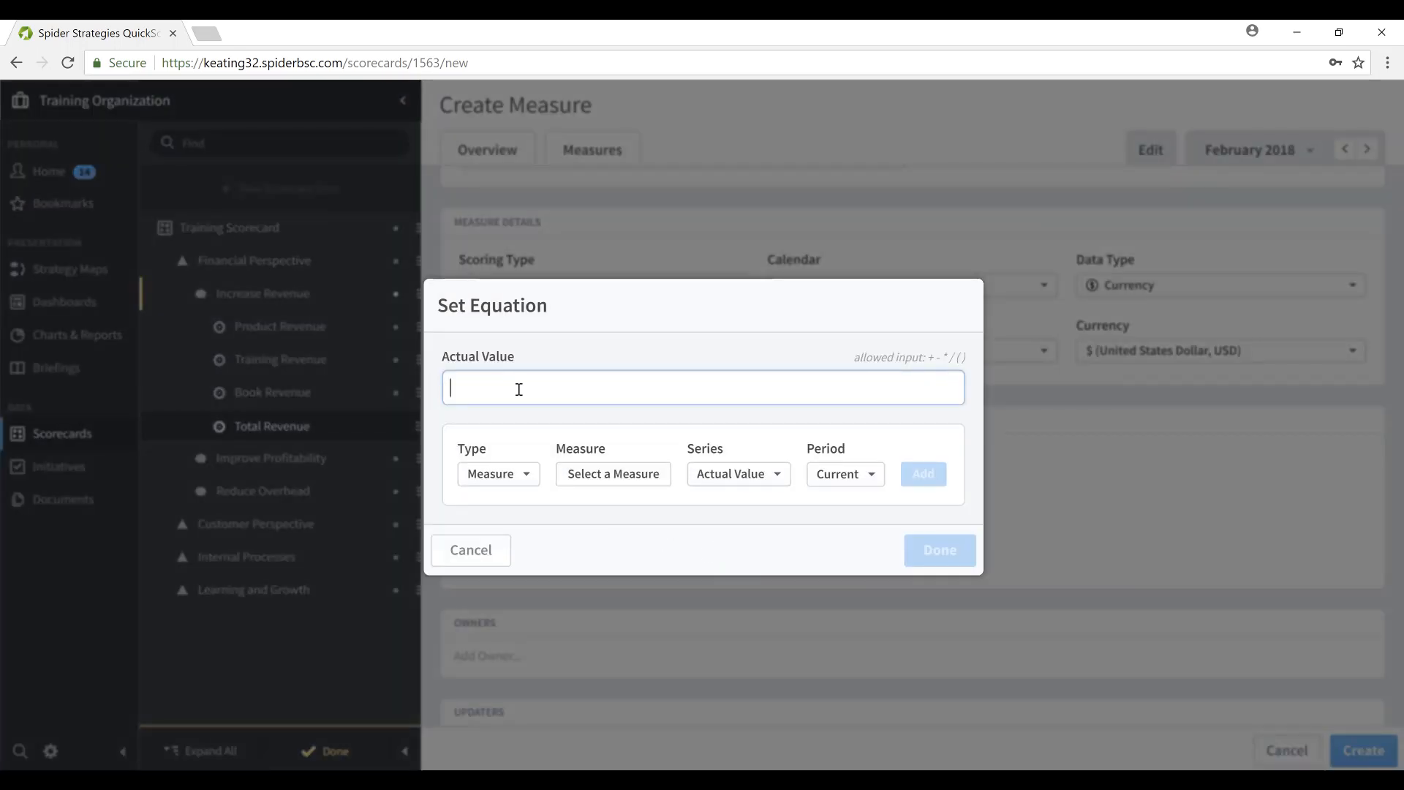
{"action": "left_click", "coordinate": [523, 474]}
{"action": "left_click", "coordinate": [523, 474]}
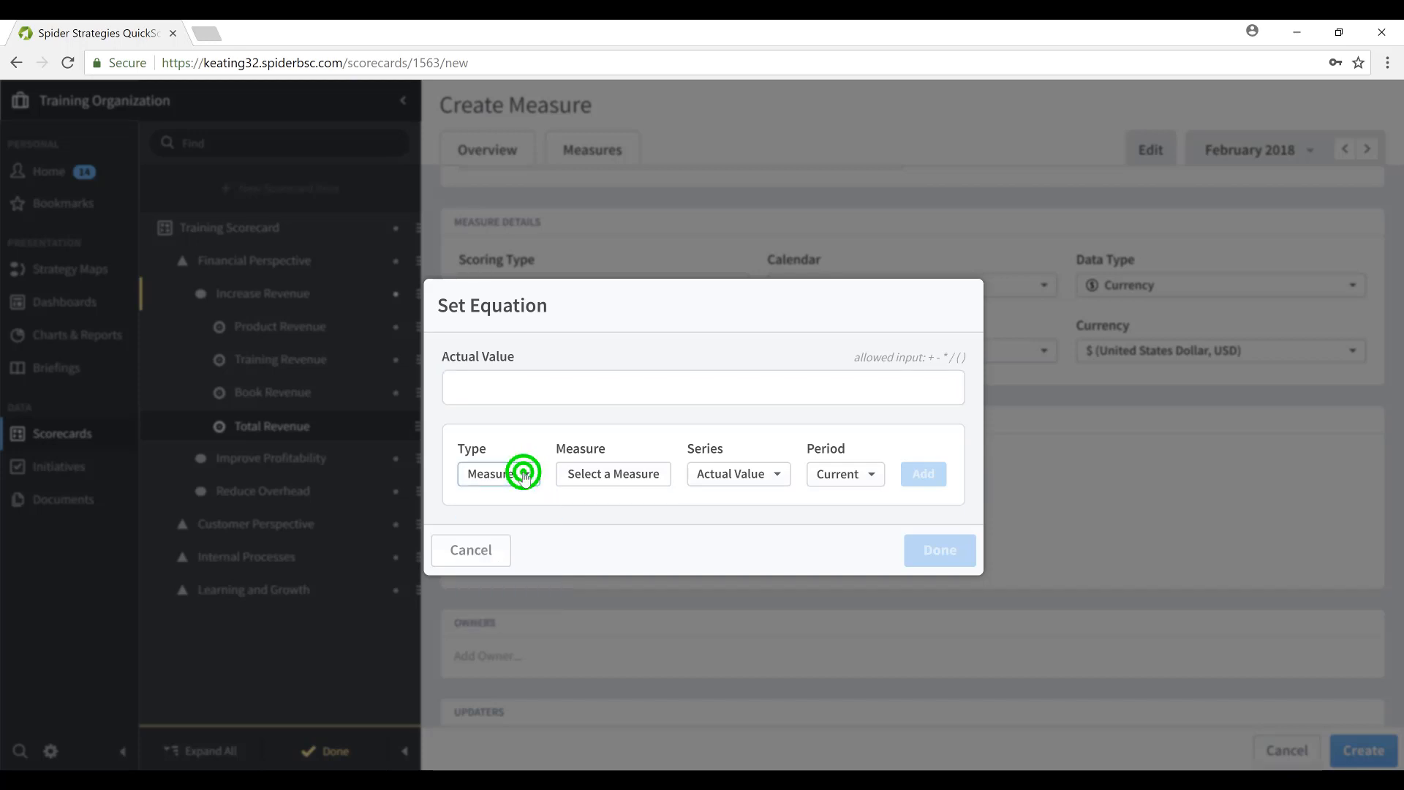
{"action": "left_click", "coordinate": [627, 475]}
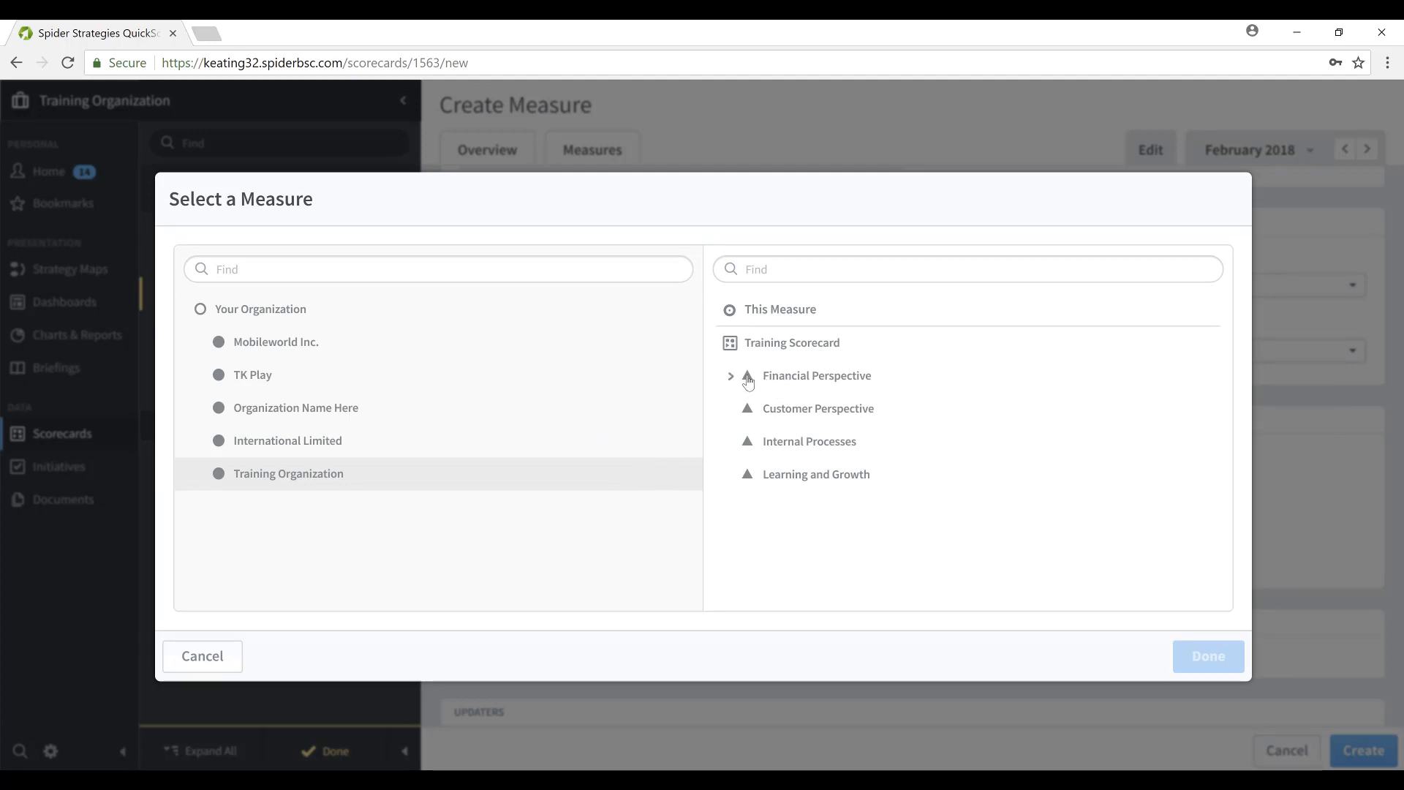
{"action": "left_click", "coordinate": [779, 376]}
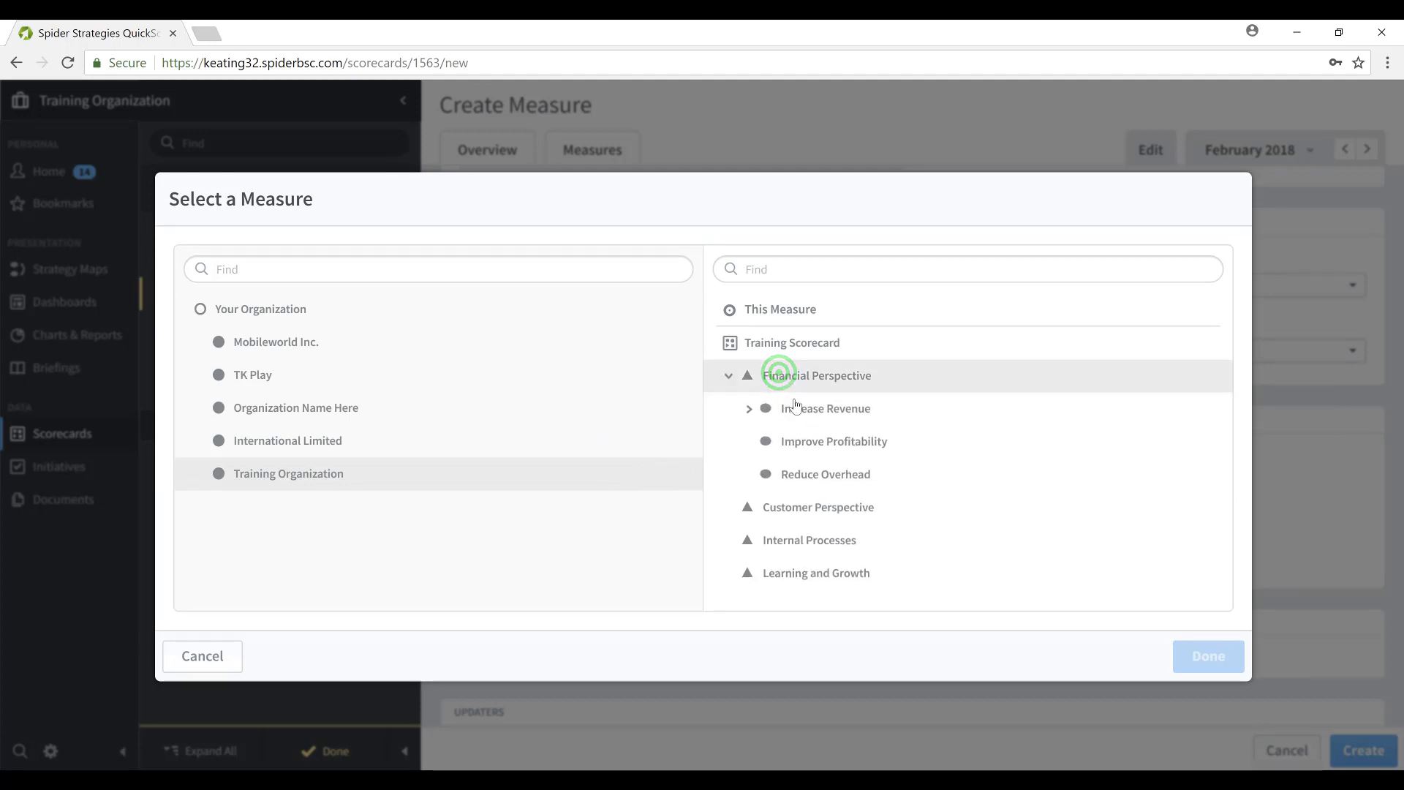
{"action": "left_click", "coordinate": [800, 410]}
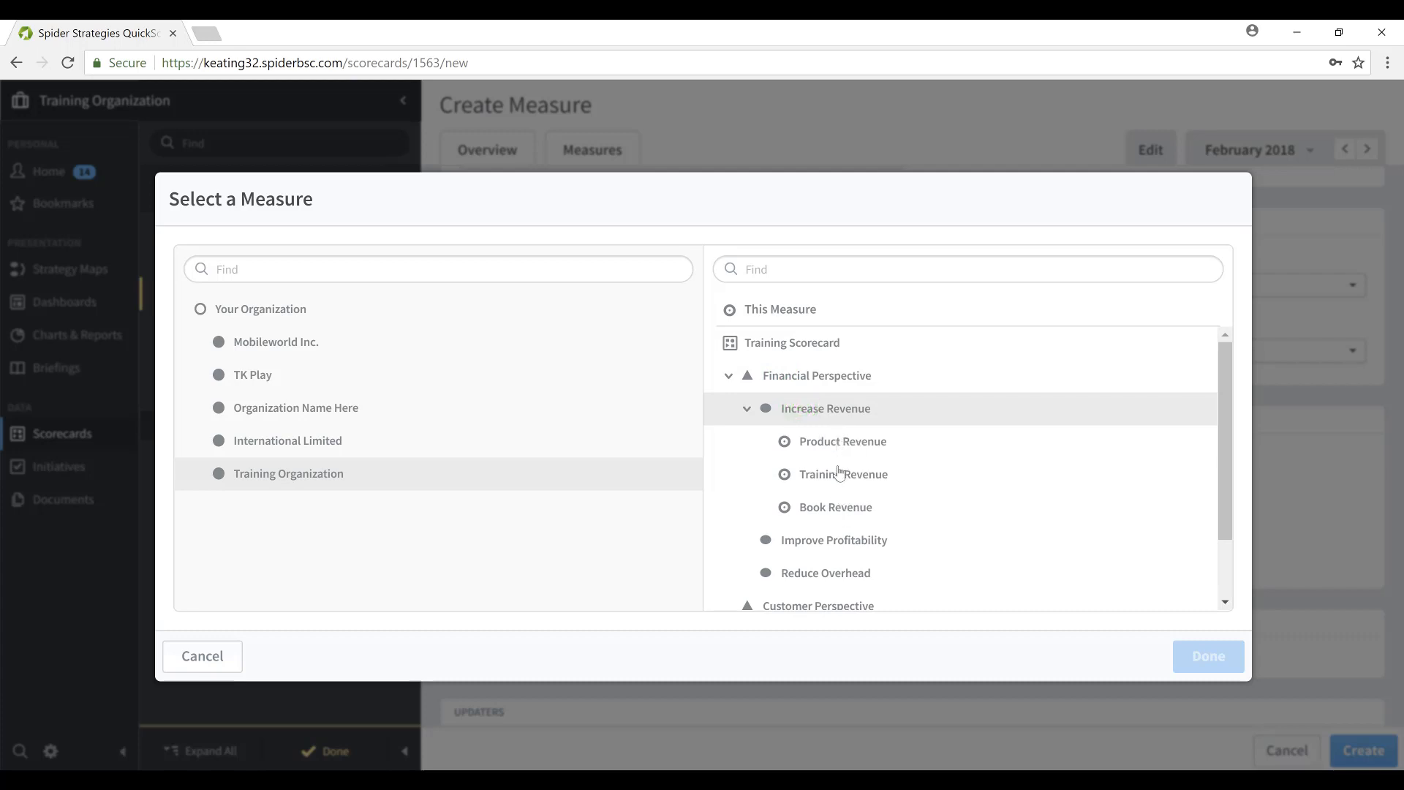
{"action": "left_click", "coordinate": [845, 442]}
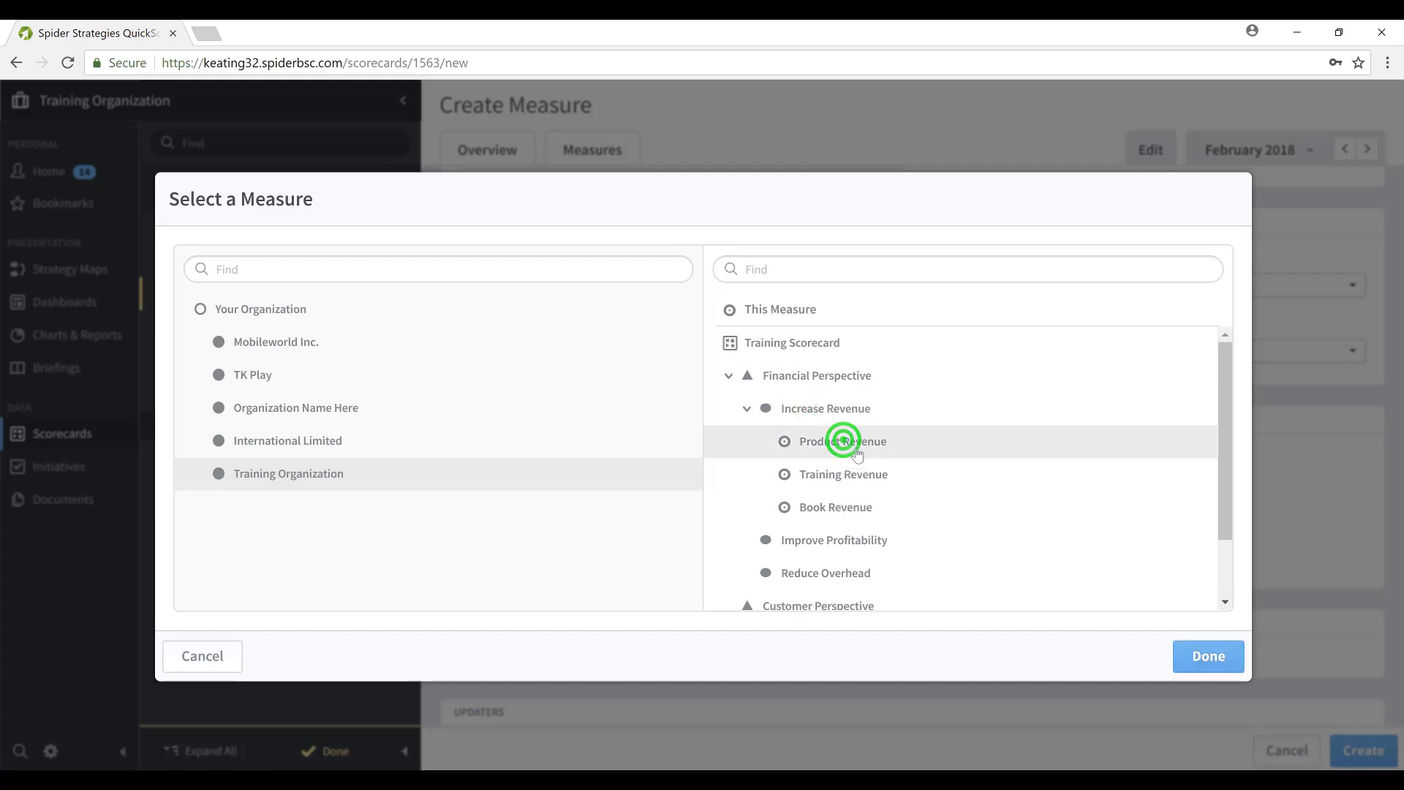
{"action": "left_click", "coordinate": [1208, 655]}
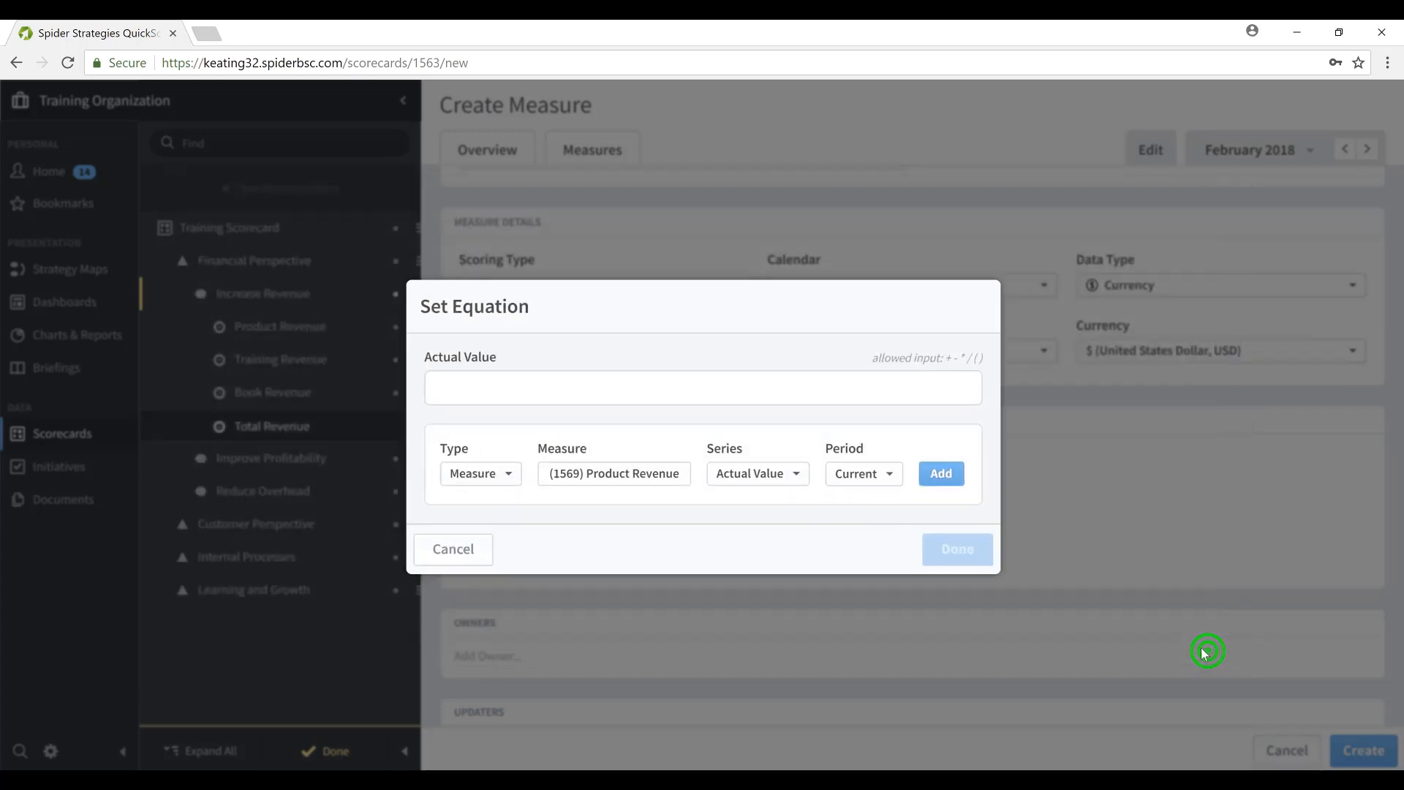
{"action": "left_click", "coordinate": [799, 472]}
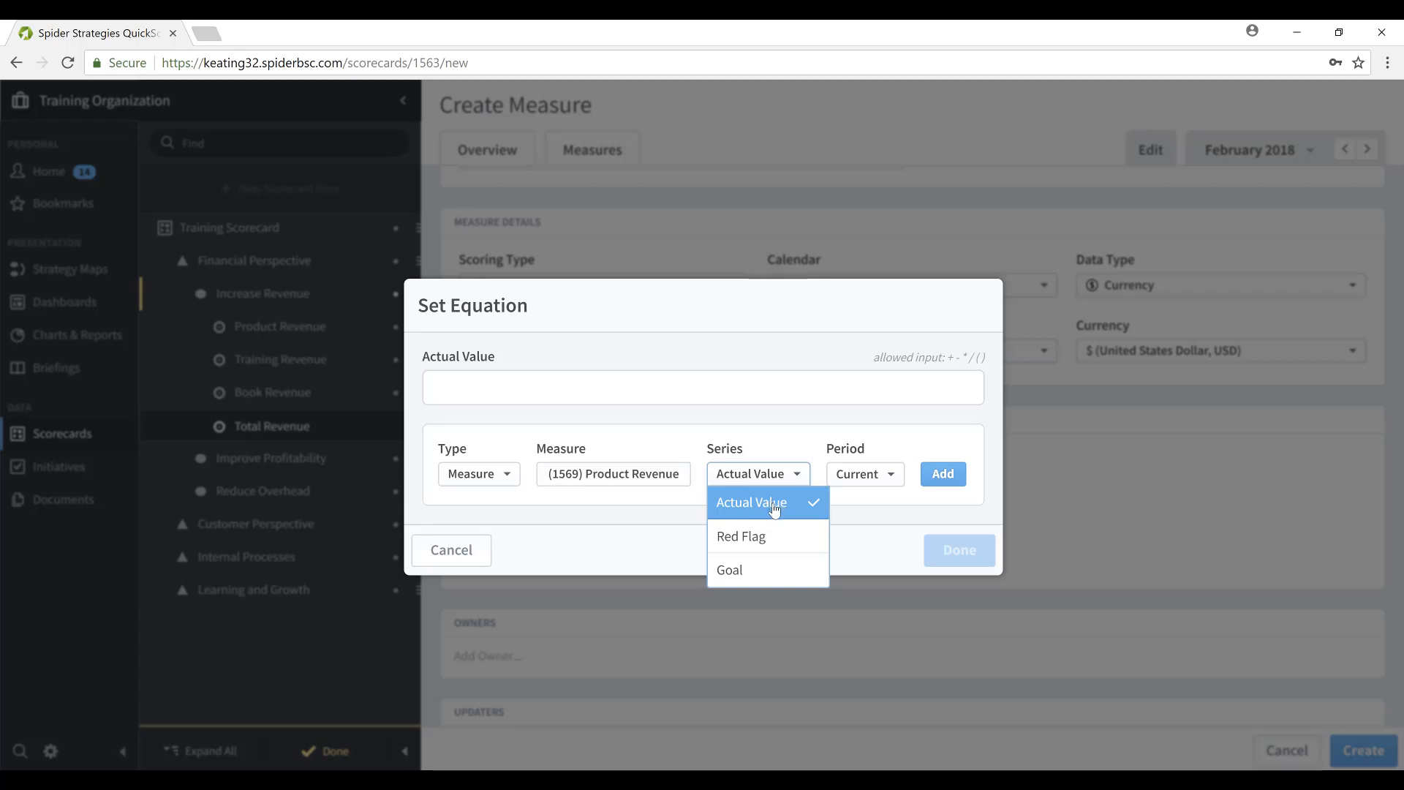
{"action": "left_click", "coordinate": [938, 476]}
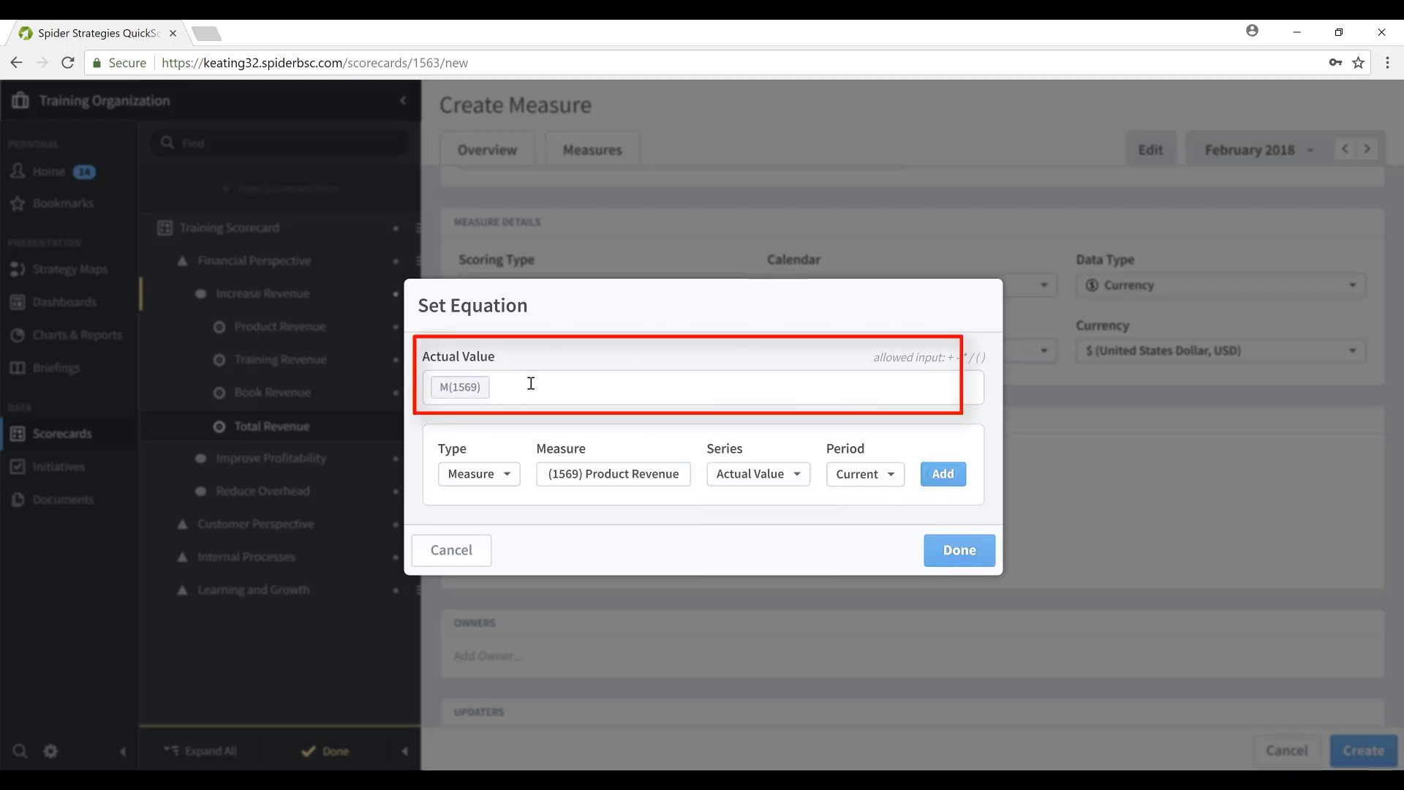
- Extend the equation with a plus sign and the current Actual Value of Training Revenue
{"action": "left_click", "coordinate": [496, 385]}
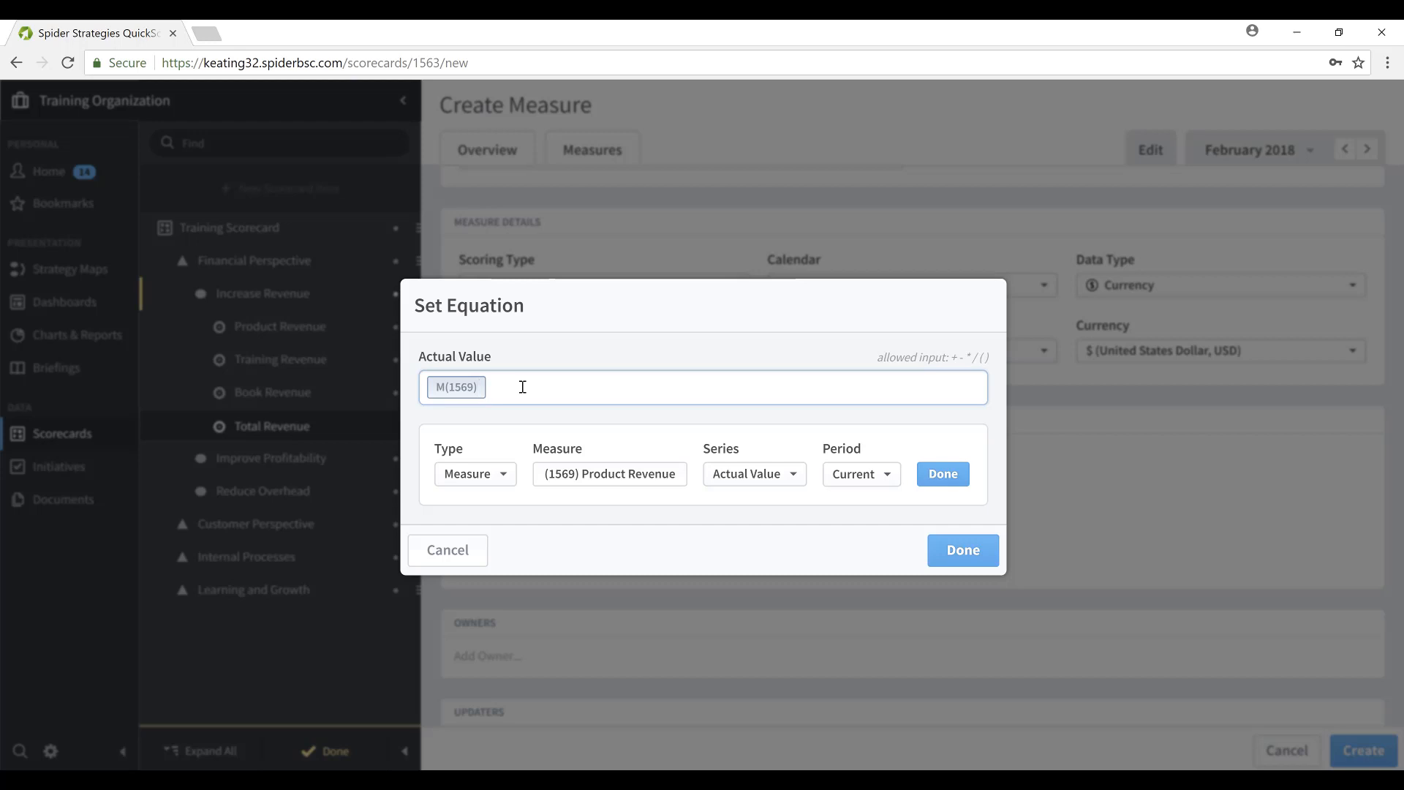
{"action": "type", "text": "+"}
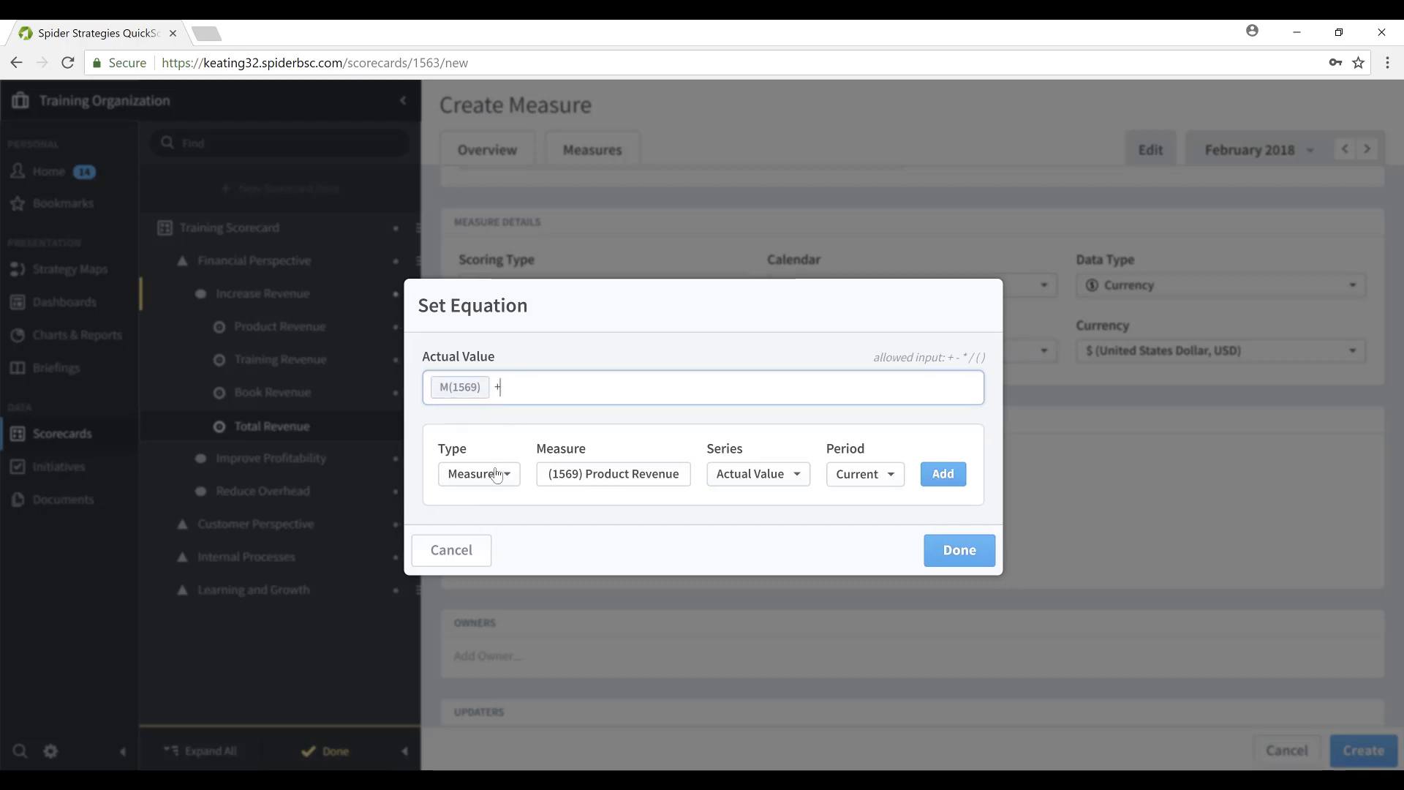
{"action": "left_click", "coordinate": [583, 479]}
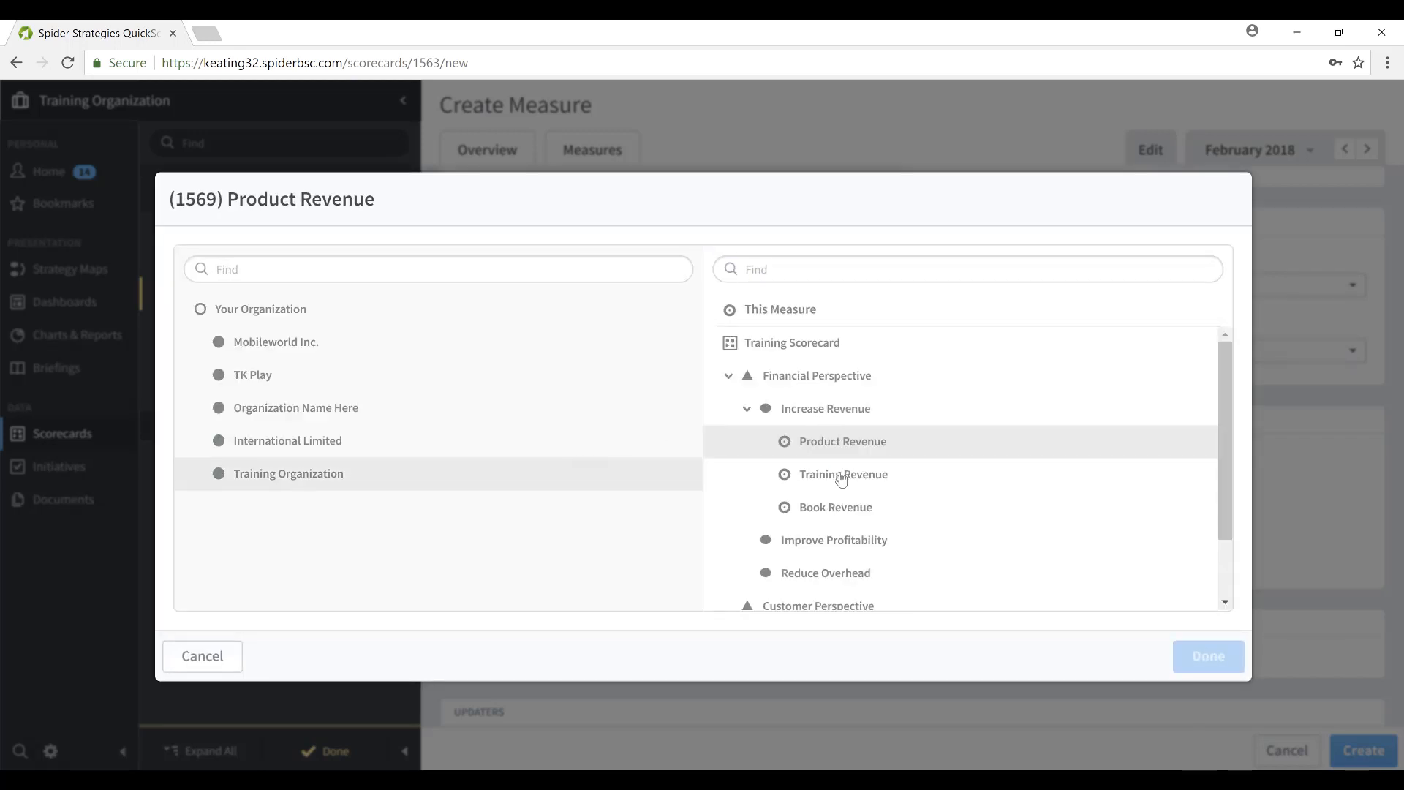
{"action": "left_click", "coordinate": [842, 475]}
{"action": "left_click", "coordinate": [1215, 656]}
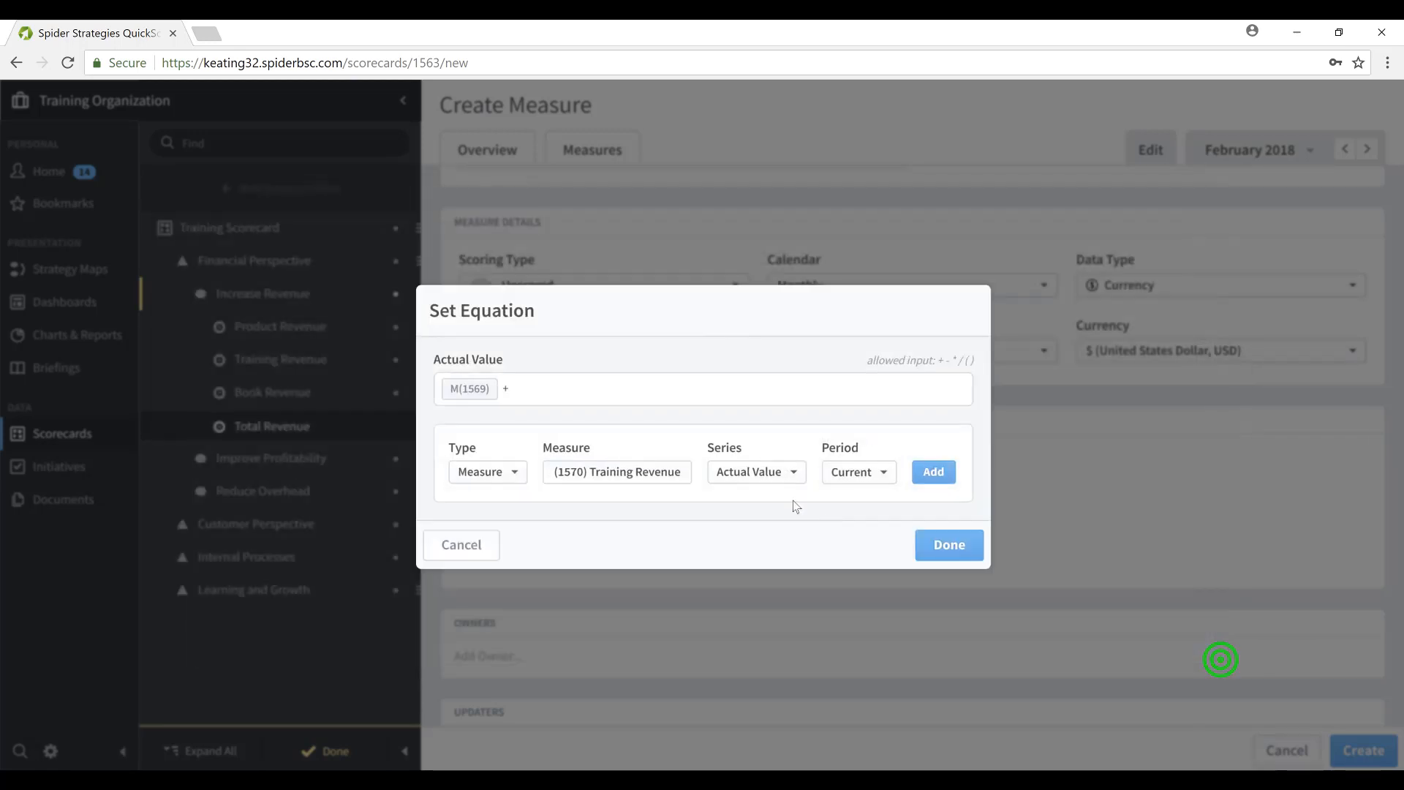
{"action": "left_click", "coordinate": [943, 475]}
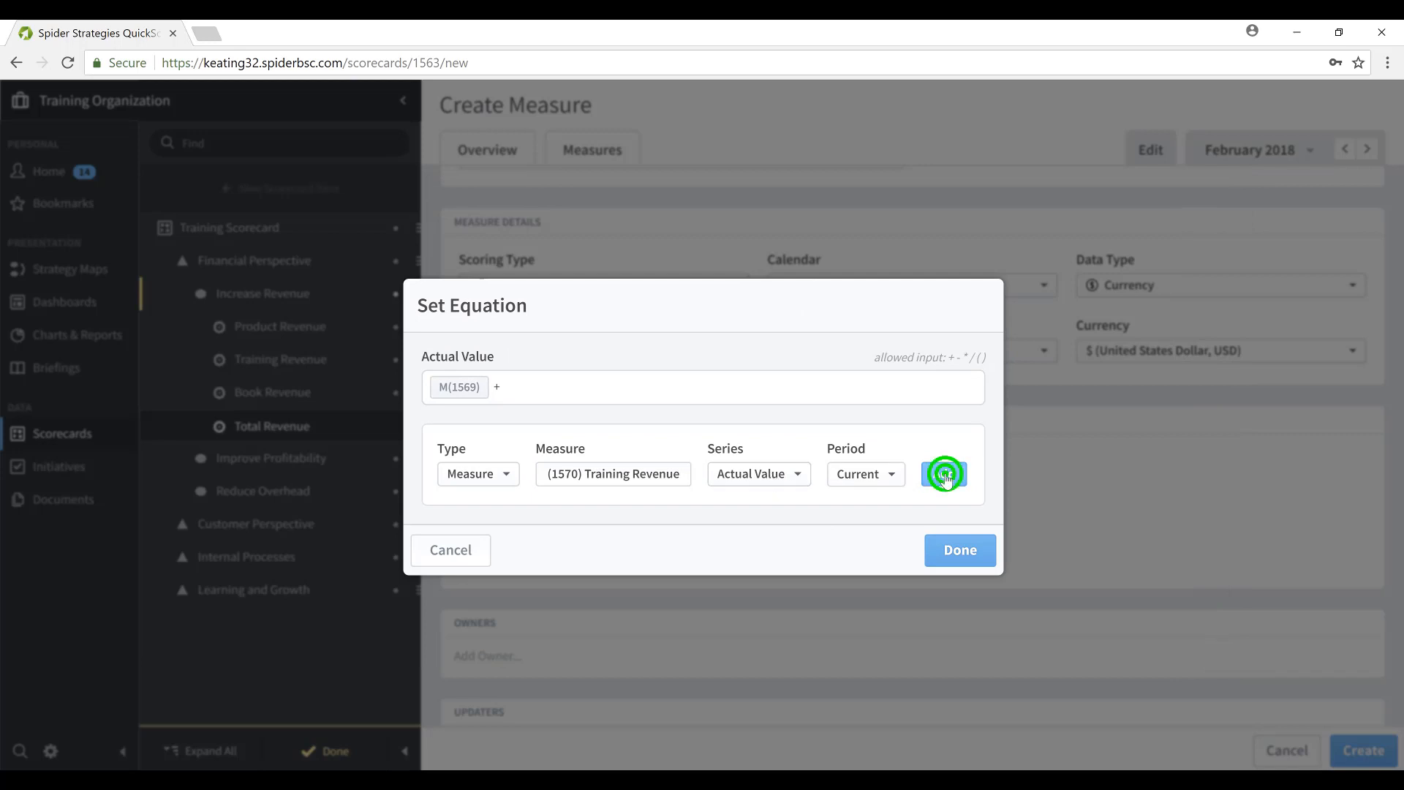
- Extend the equation with a plus sign and the current Actual Value of Book Revenue, and create the Total Revenue measure
{"action": "left_click", "coordinate": [568, 386]}
{"action": "type", "text": "+"}
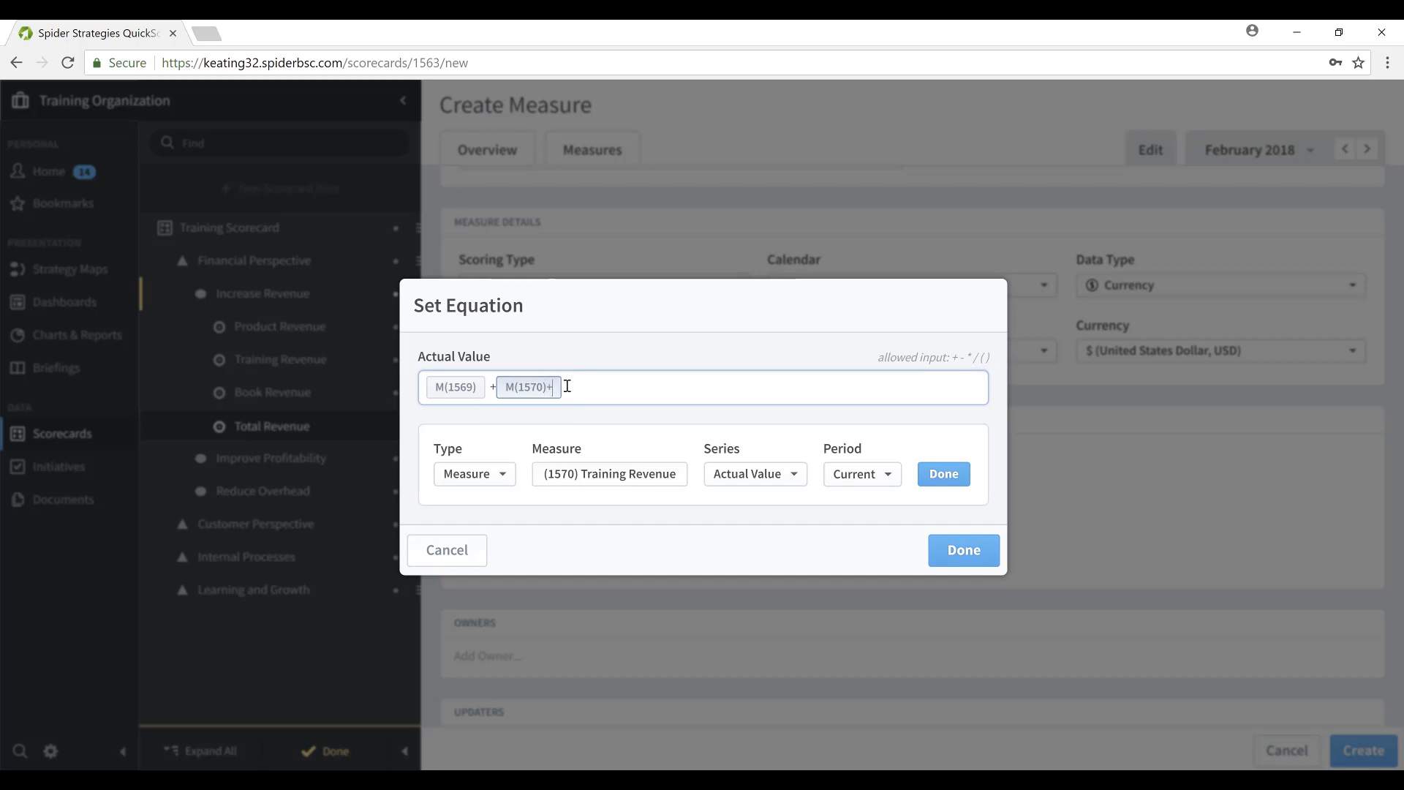
{"action": "left_click", "coordinate": [597, 472]}
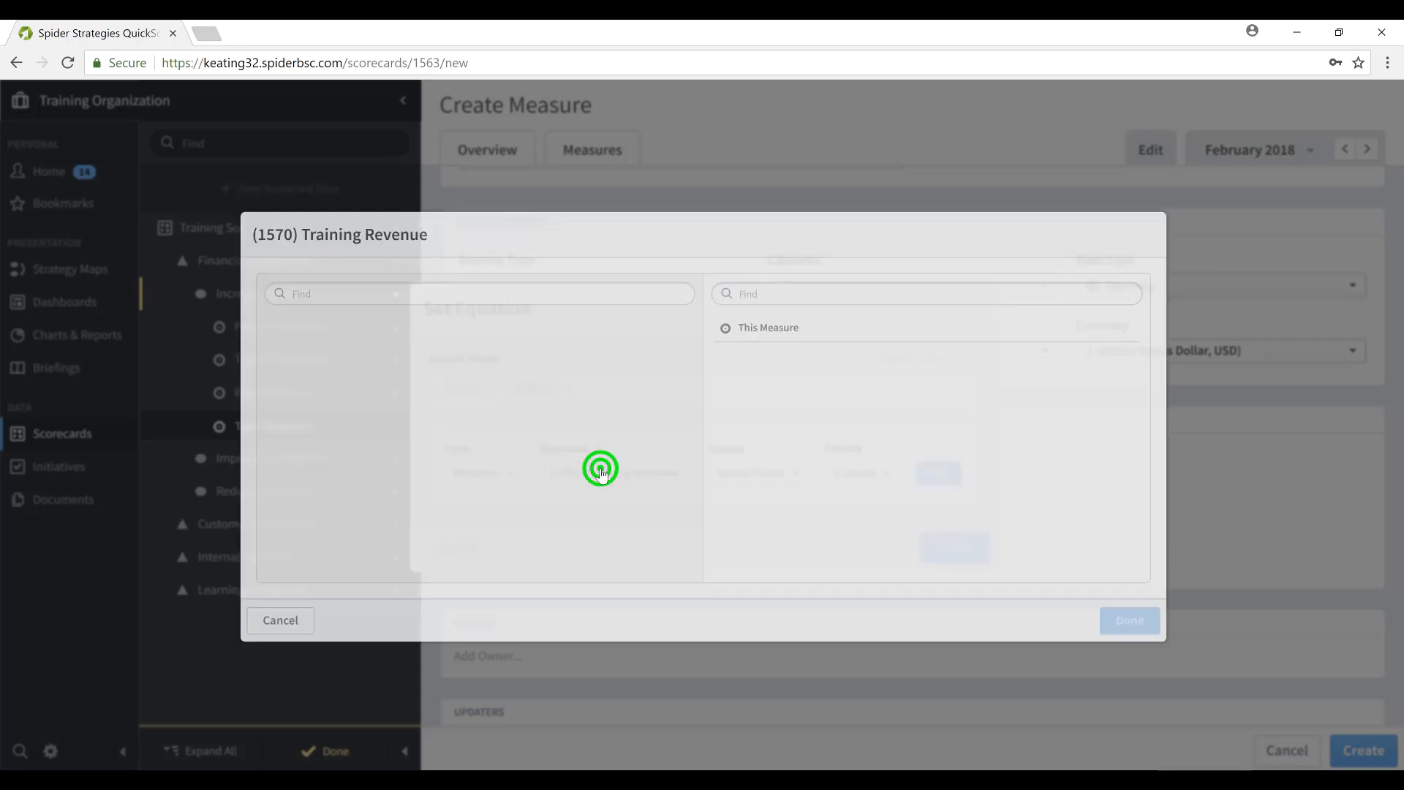
{"action": "left_click", "coordinate": [843, 516]}
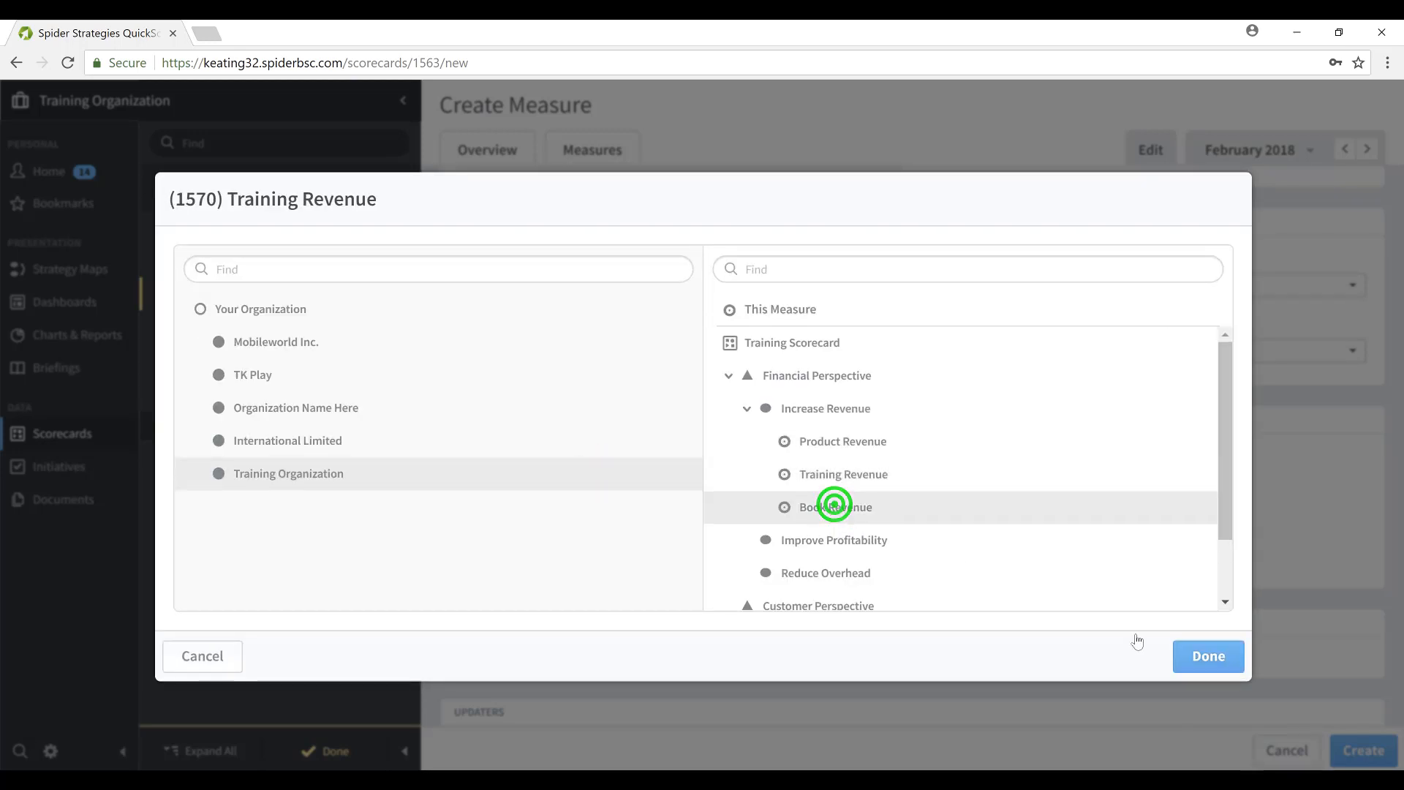
{"action": "left_click", "coordinate": [1188, 648]}
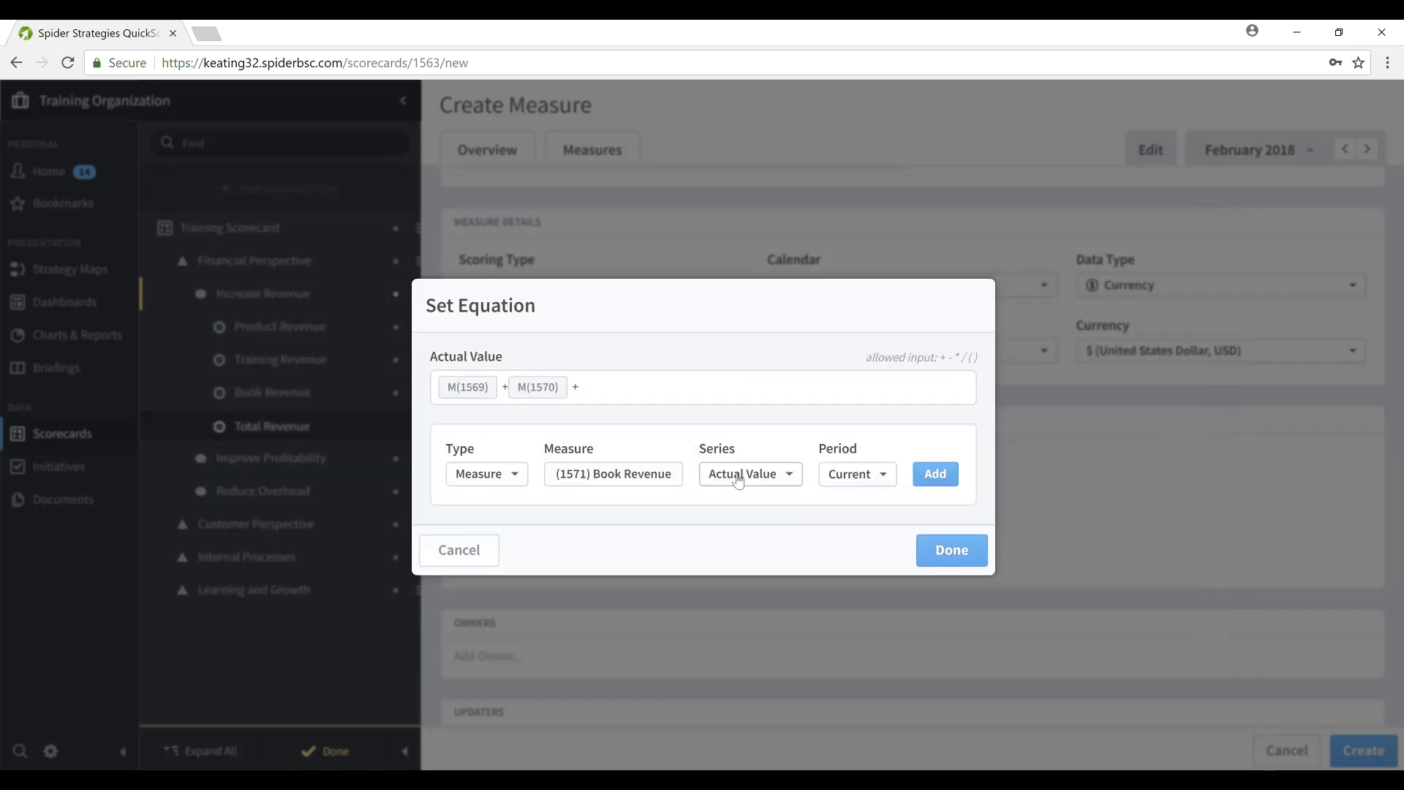
{"action": "left_click", "coordinate": [937, 474]}
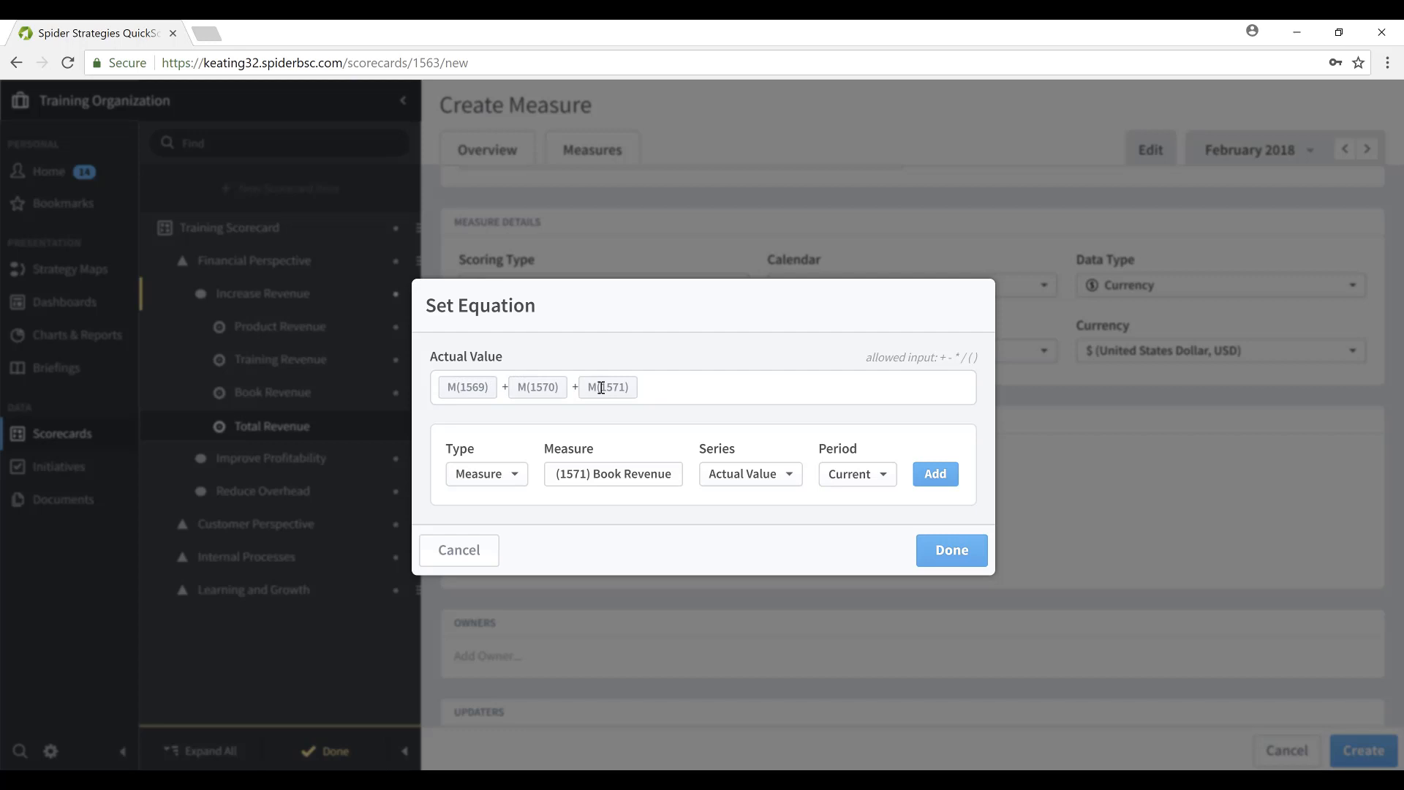
{"action": "left_click", "coordinate": [952, 547]}
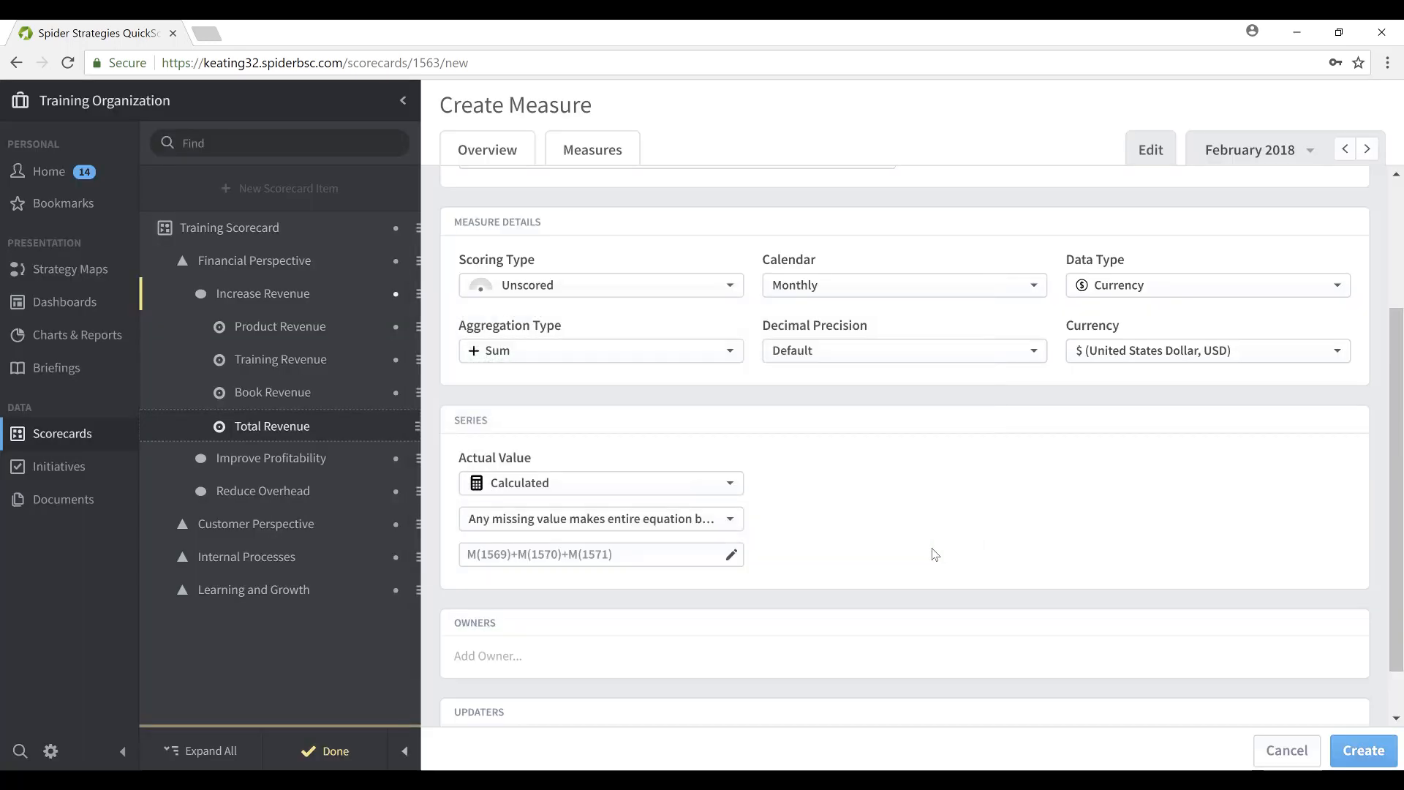
{"action": "left_click", "coordinate": [1364, 750]}
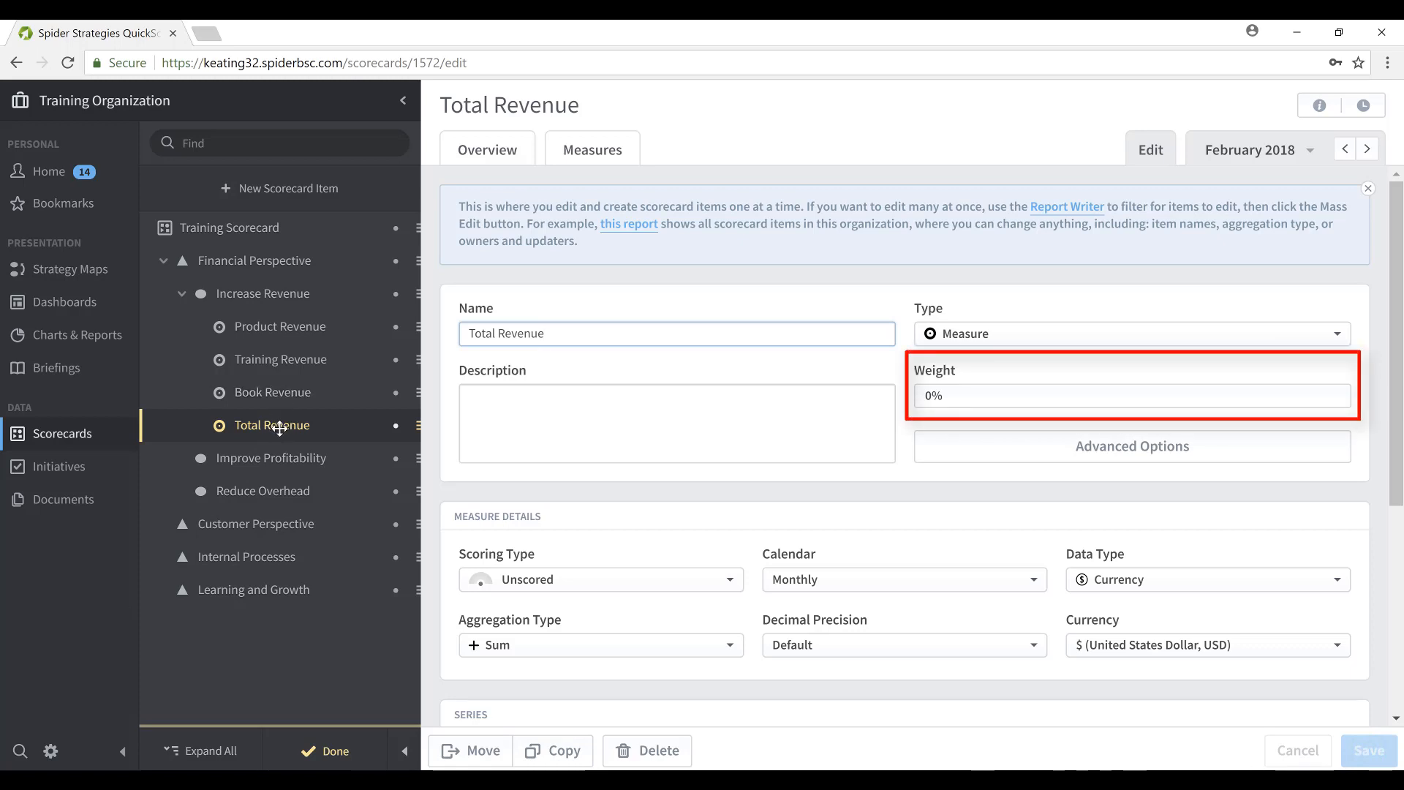
- Examine the weights of the revenue measures without changing them, and finish editing the scorecard
{"action": "left_click", "coordinate": [987, 396]}
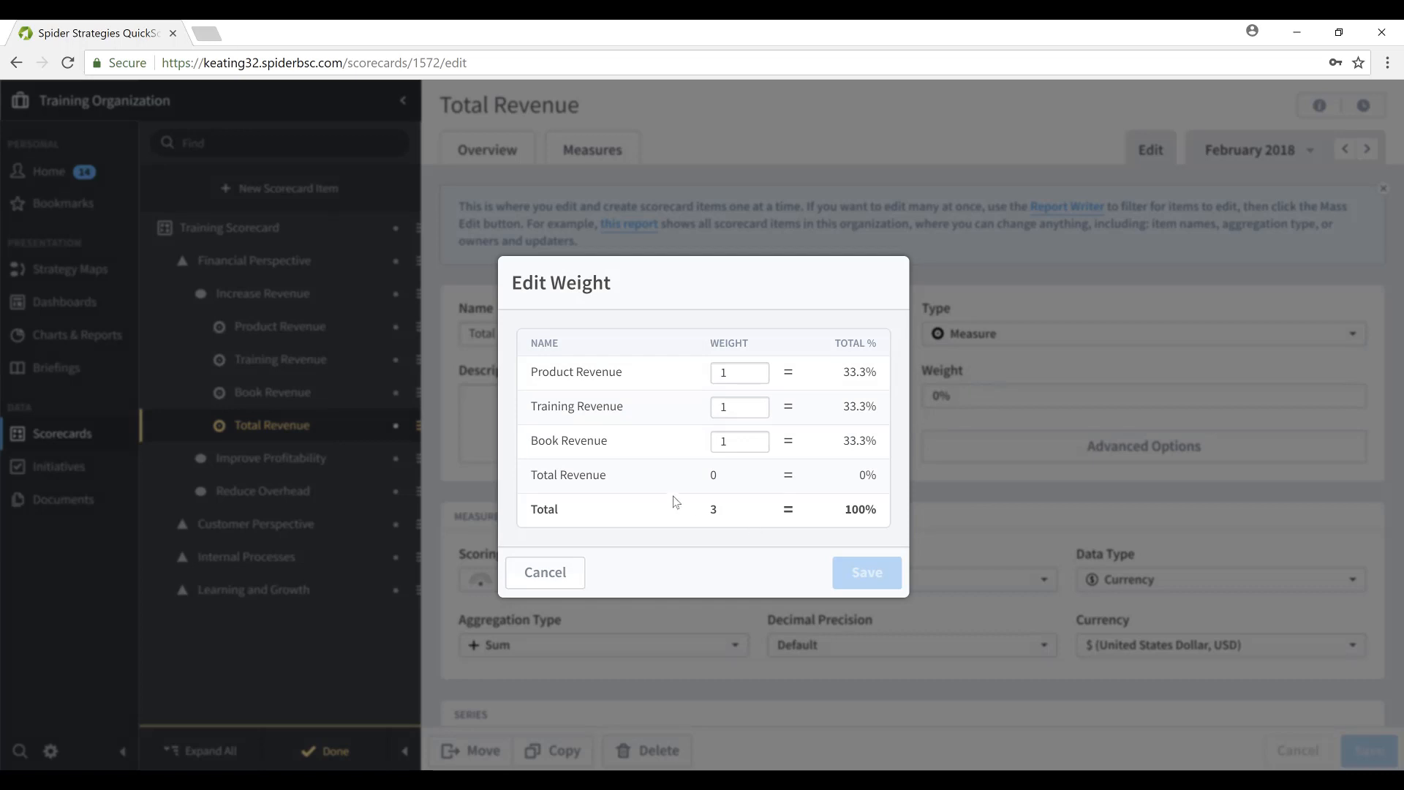
{"action": "left_click", "coordinate": [549, 574]}
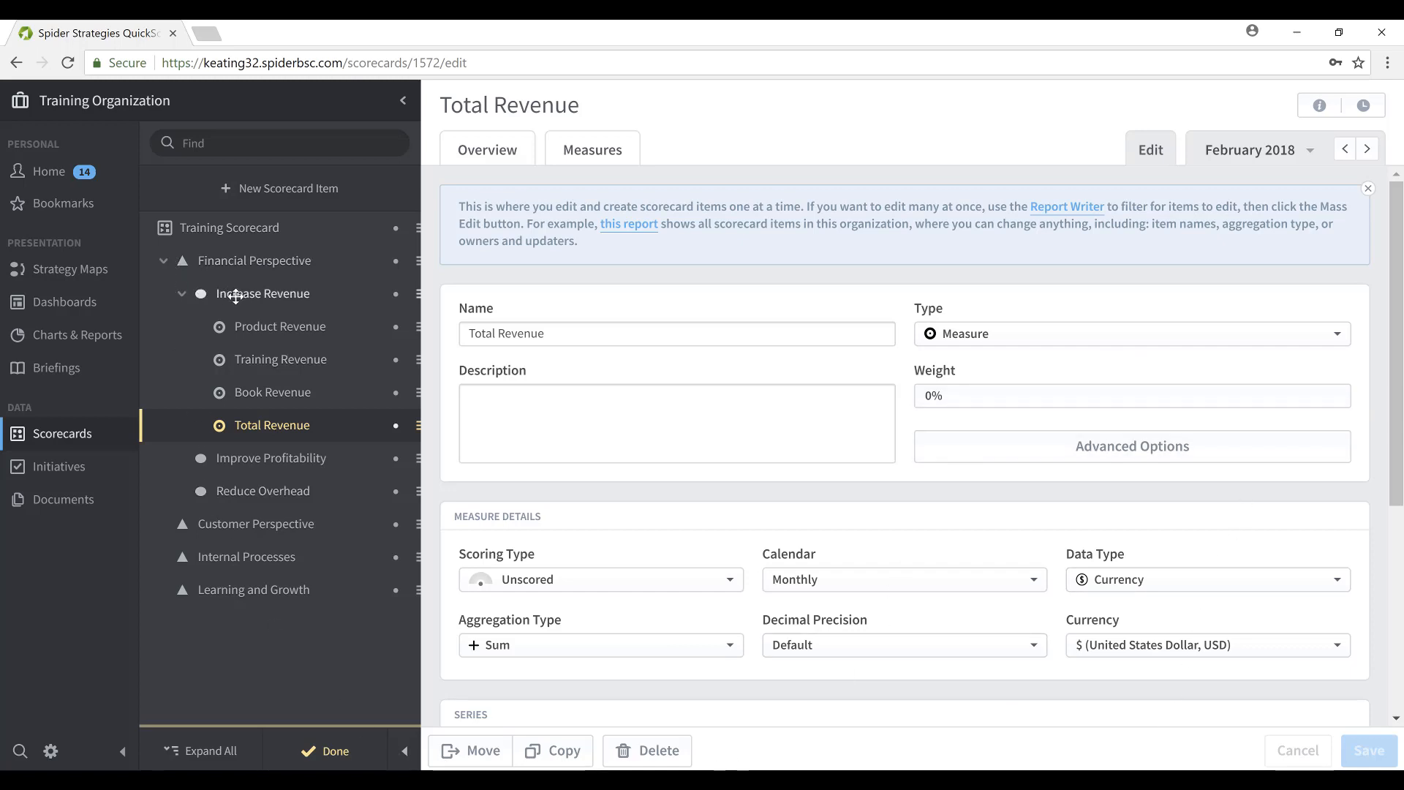
{"action": "left_click", "coordinate": [181, 293]}
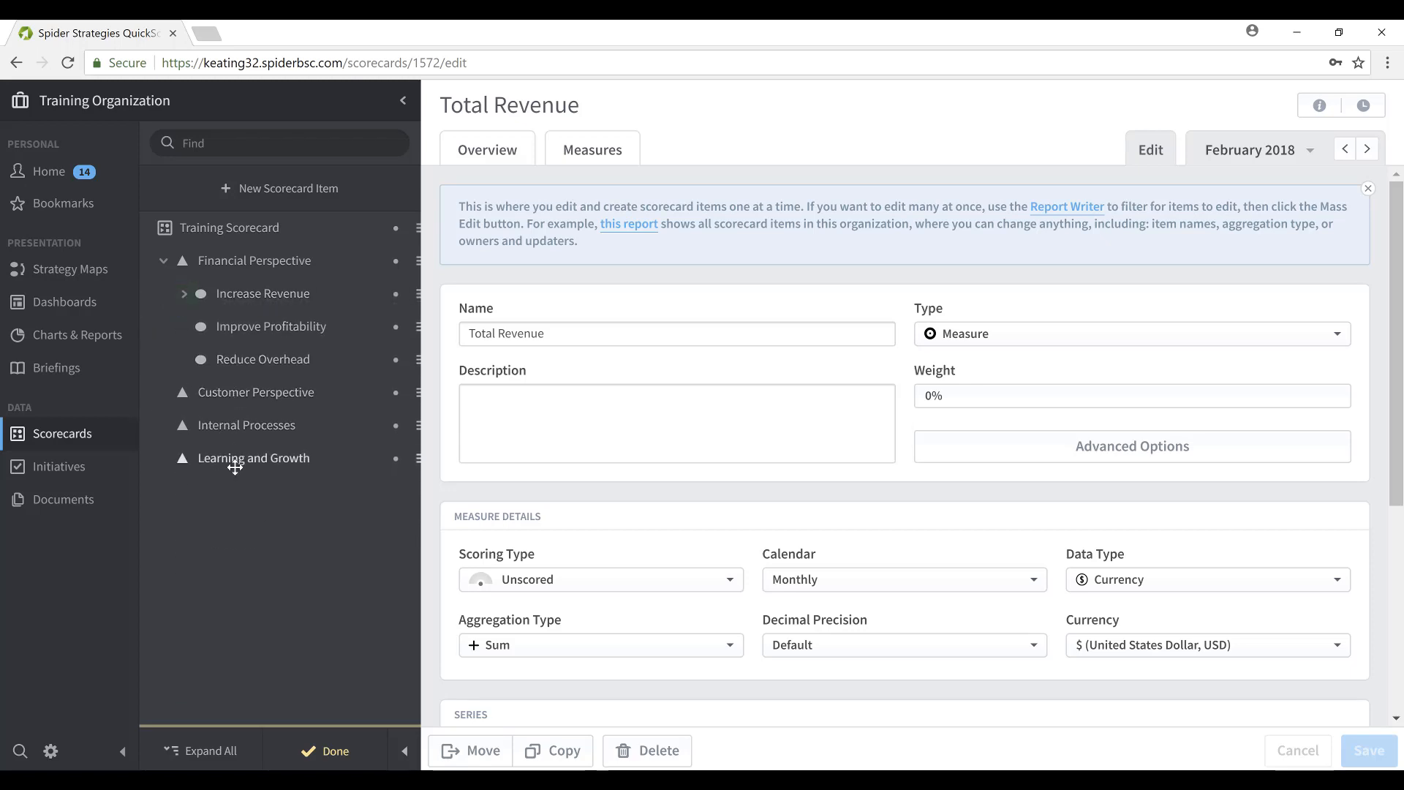
{"action": "left_click", "coordinate": [335, 752]}
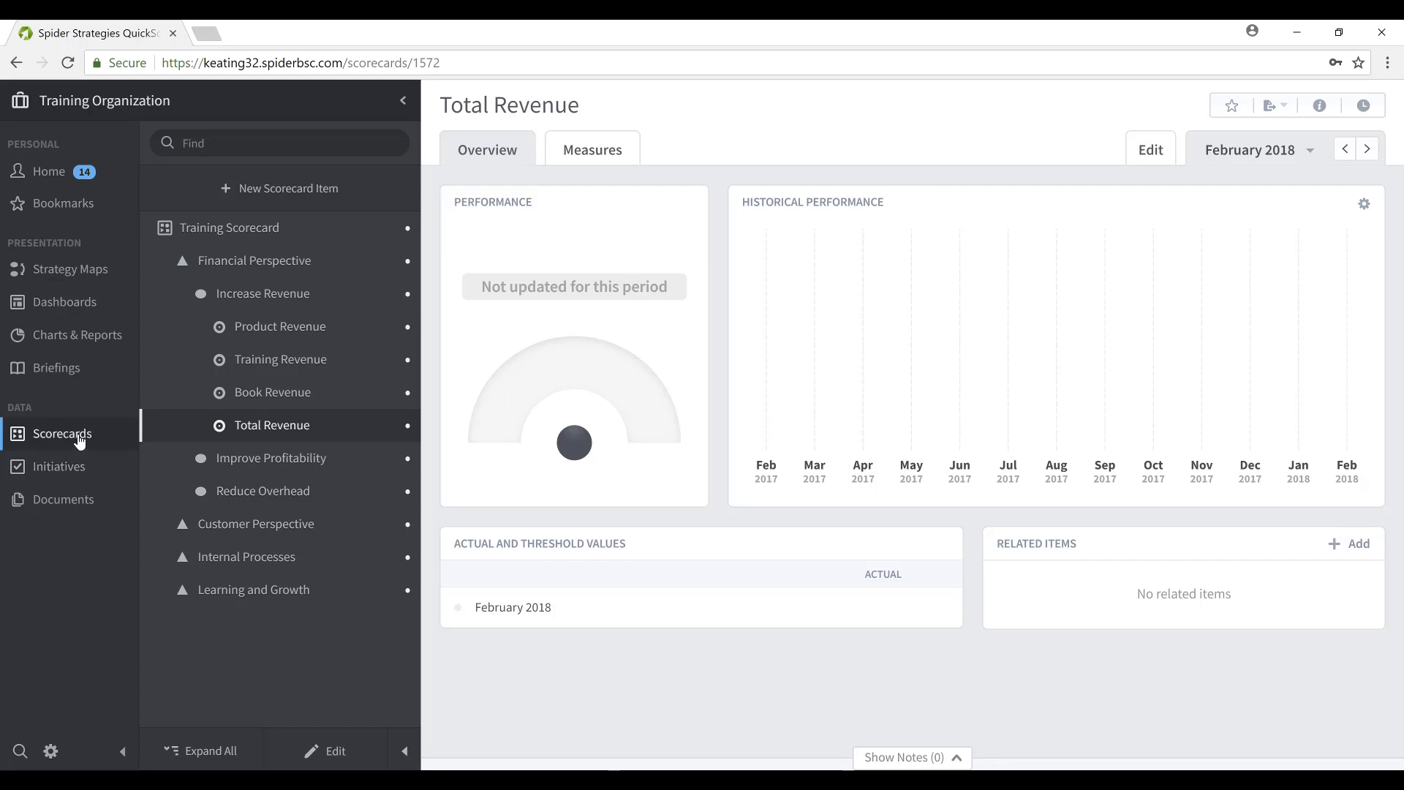
- Enter 480000 as the February 2018 actual value of Product Revenue and save it
{"action": "left_click", "coordinate": [286, 333]}
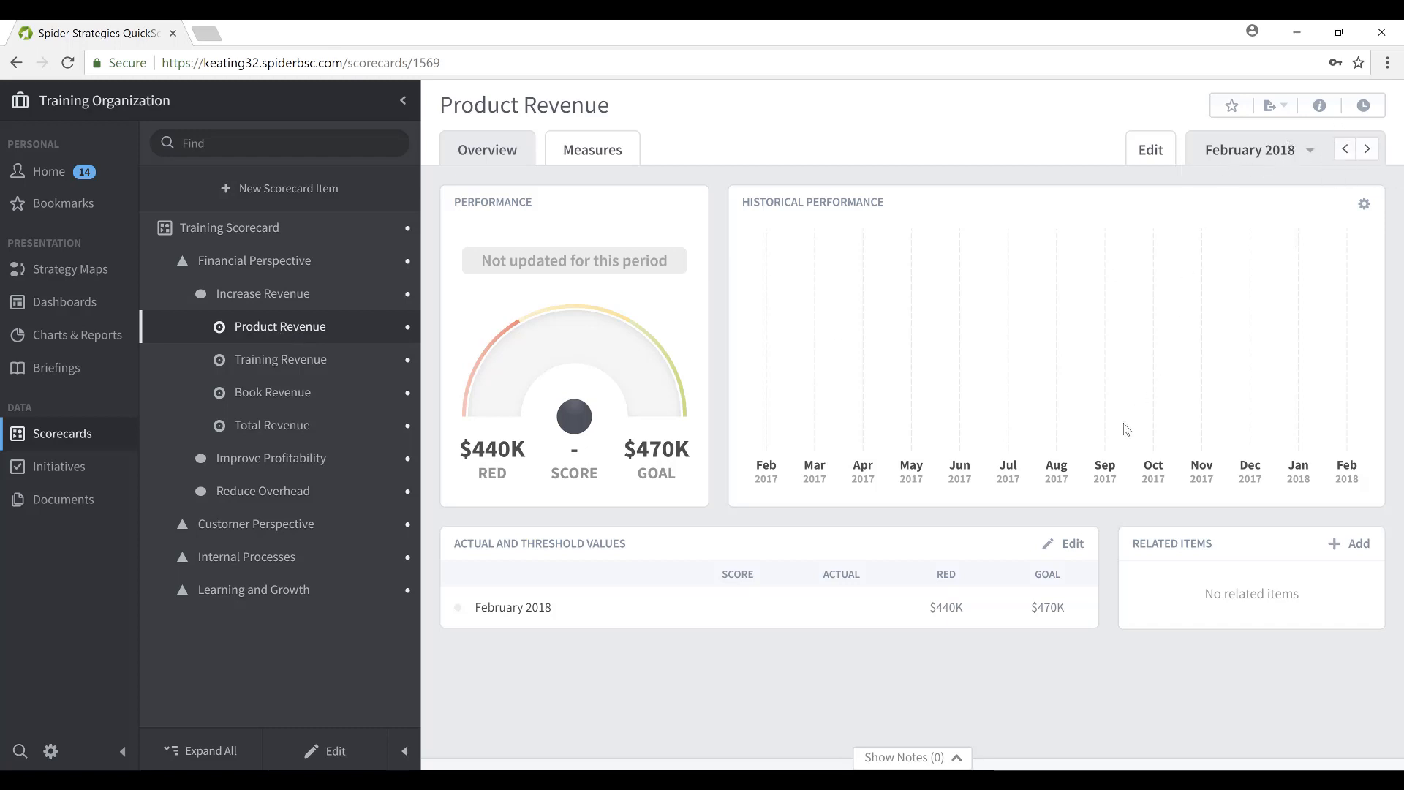
{"action": "left_click", "coordinate": [1072, 550]}
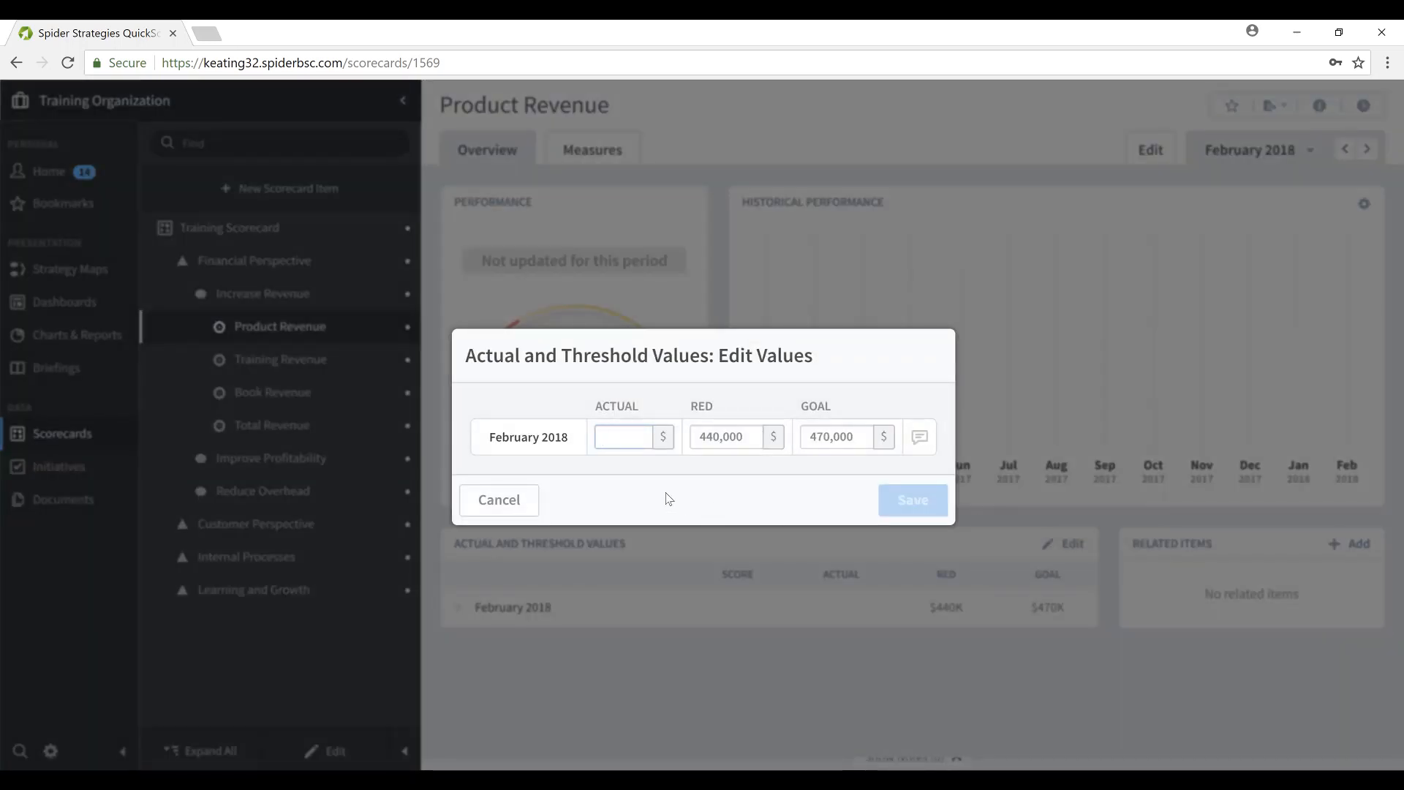
{"action": "type", "text": "480"}
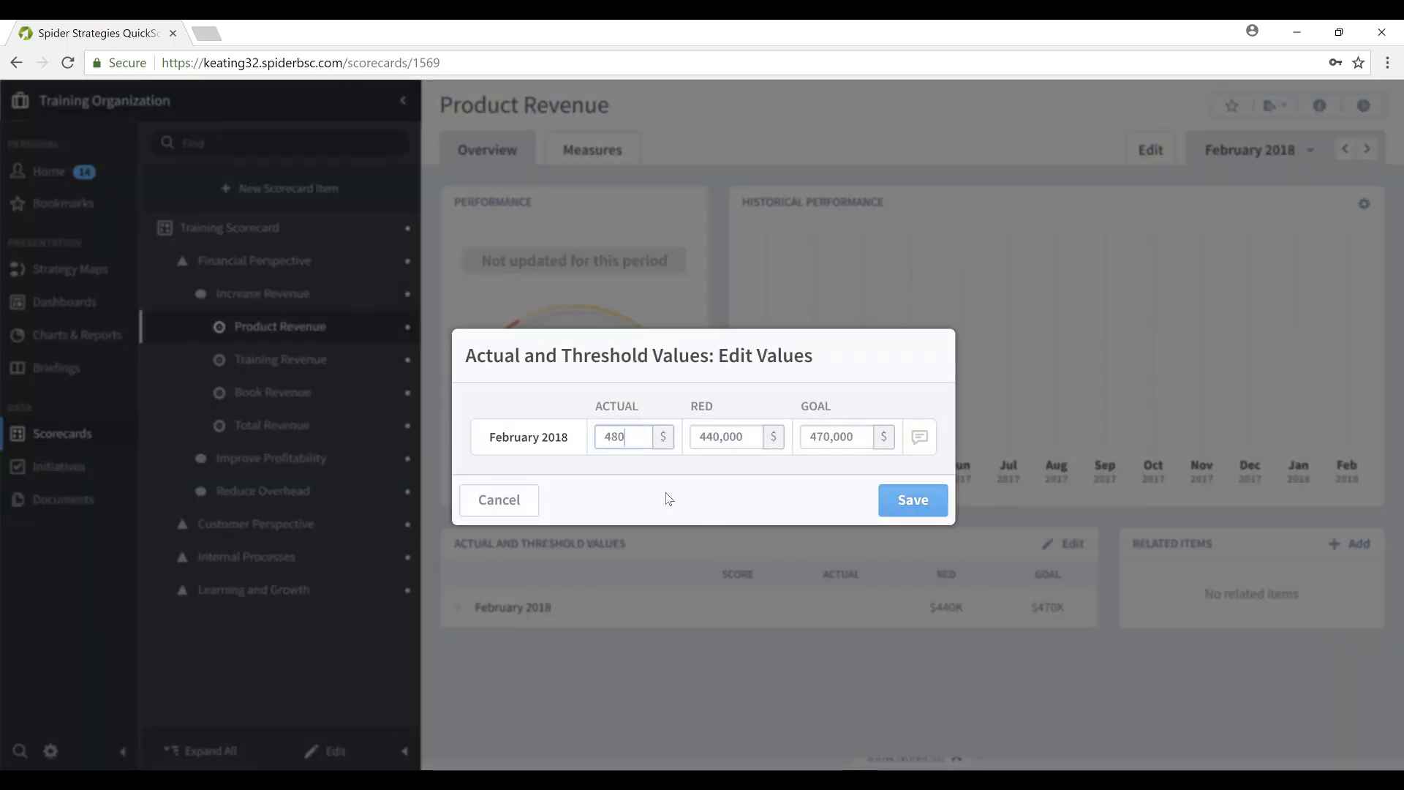
{"action": "type", "text": "000"}
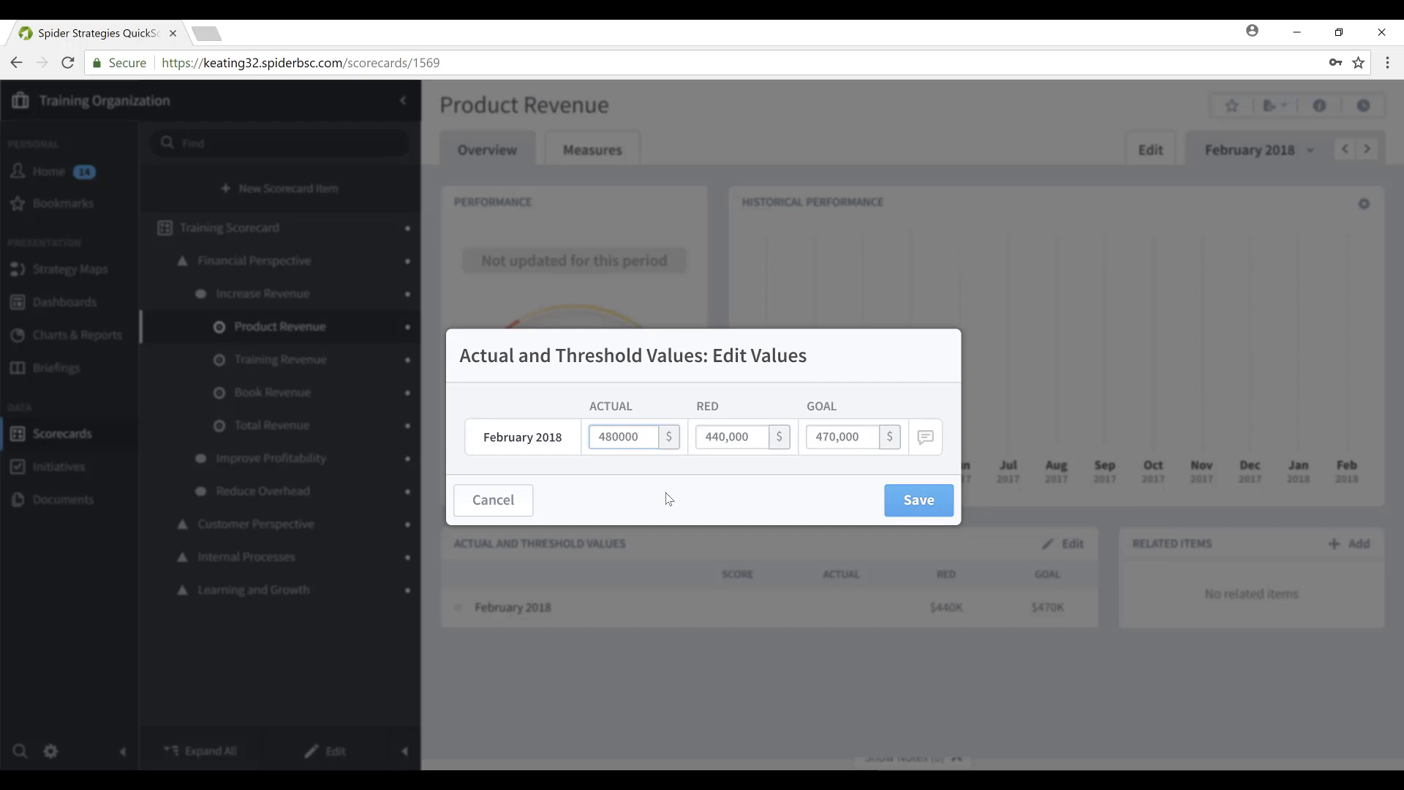
{"action": "left_click", "coordinate": [917, 500]}
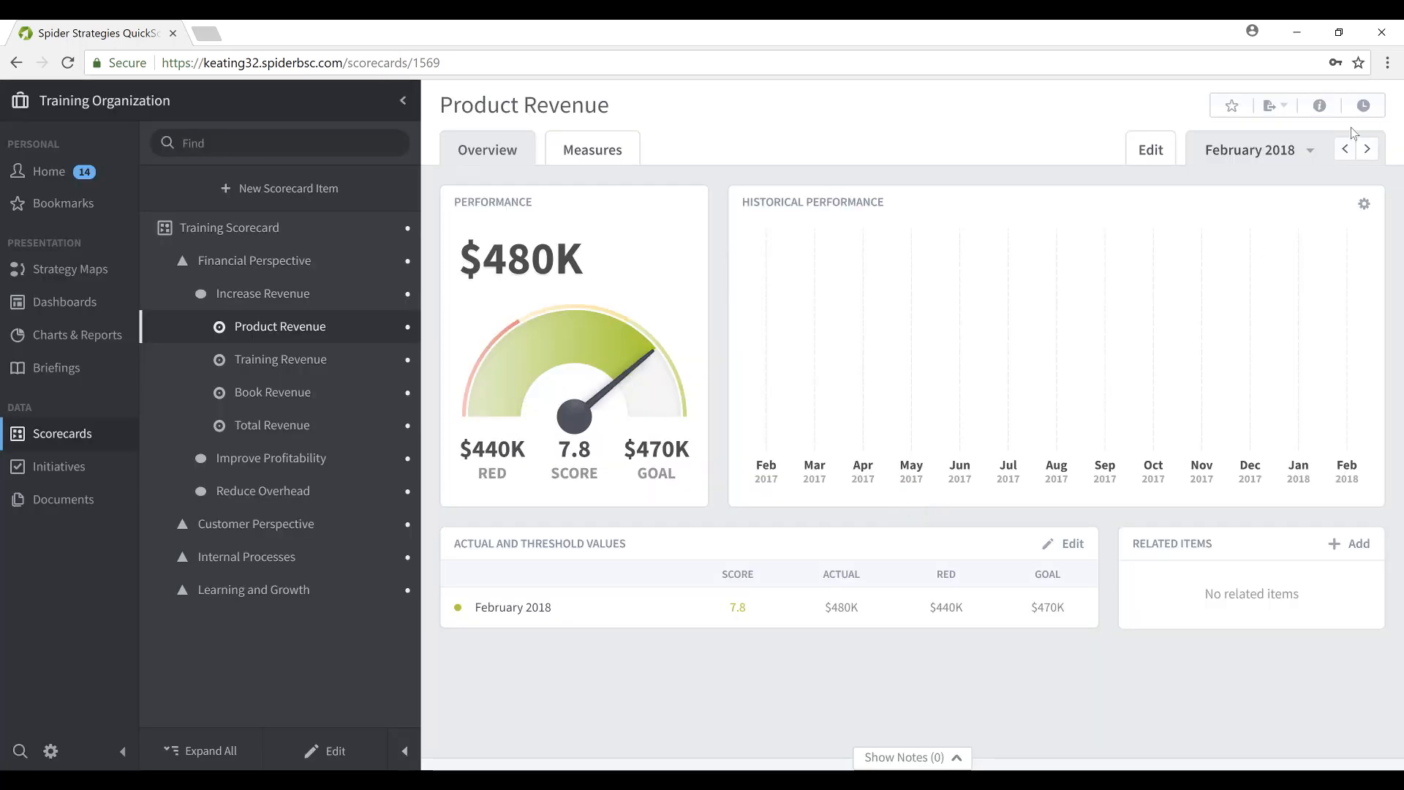
- Compare the Product Revenue overview for January, February and March 2018, ending on February
{"action": "left_click", "coordinate": [1345, 149]}
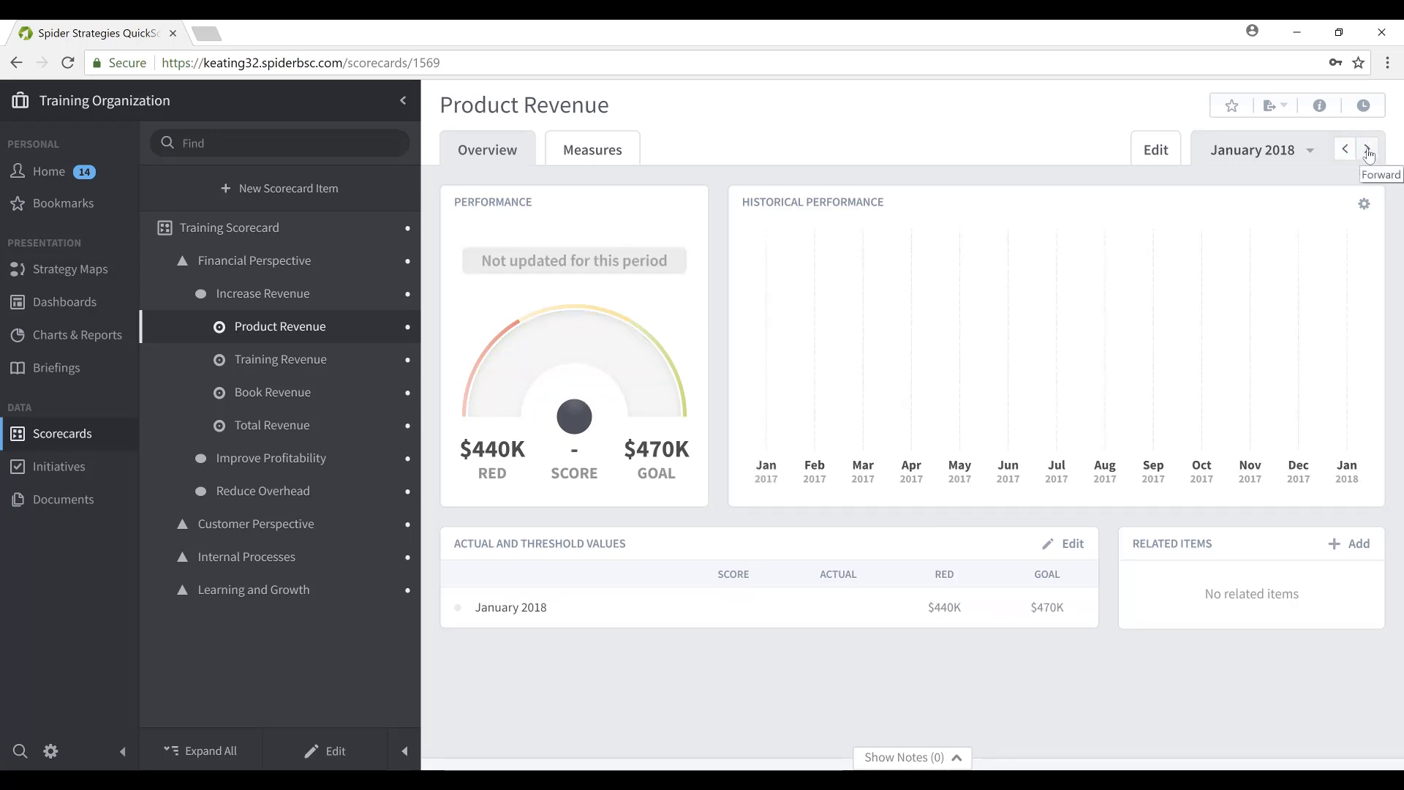
{"action": "left_click", "coordinate": [1367, 151]}
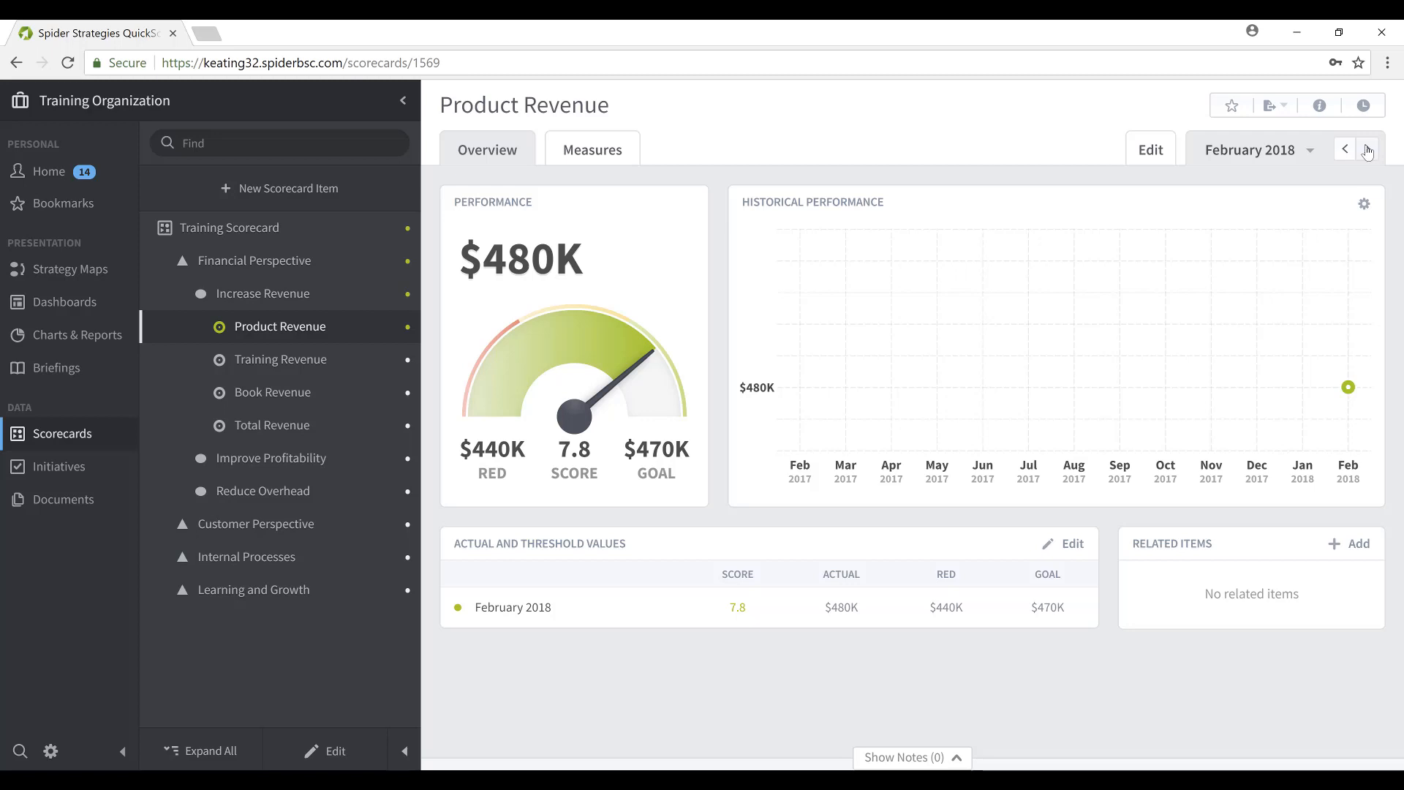
{"action": "left_click", "coordinate": [1367, 152]}
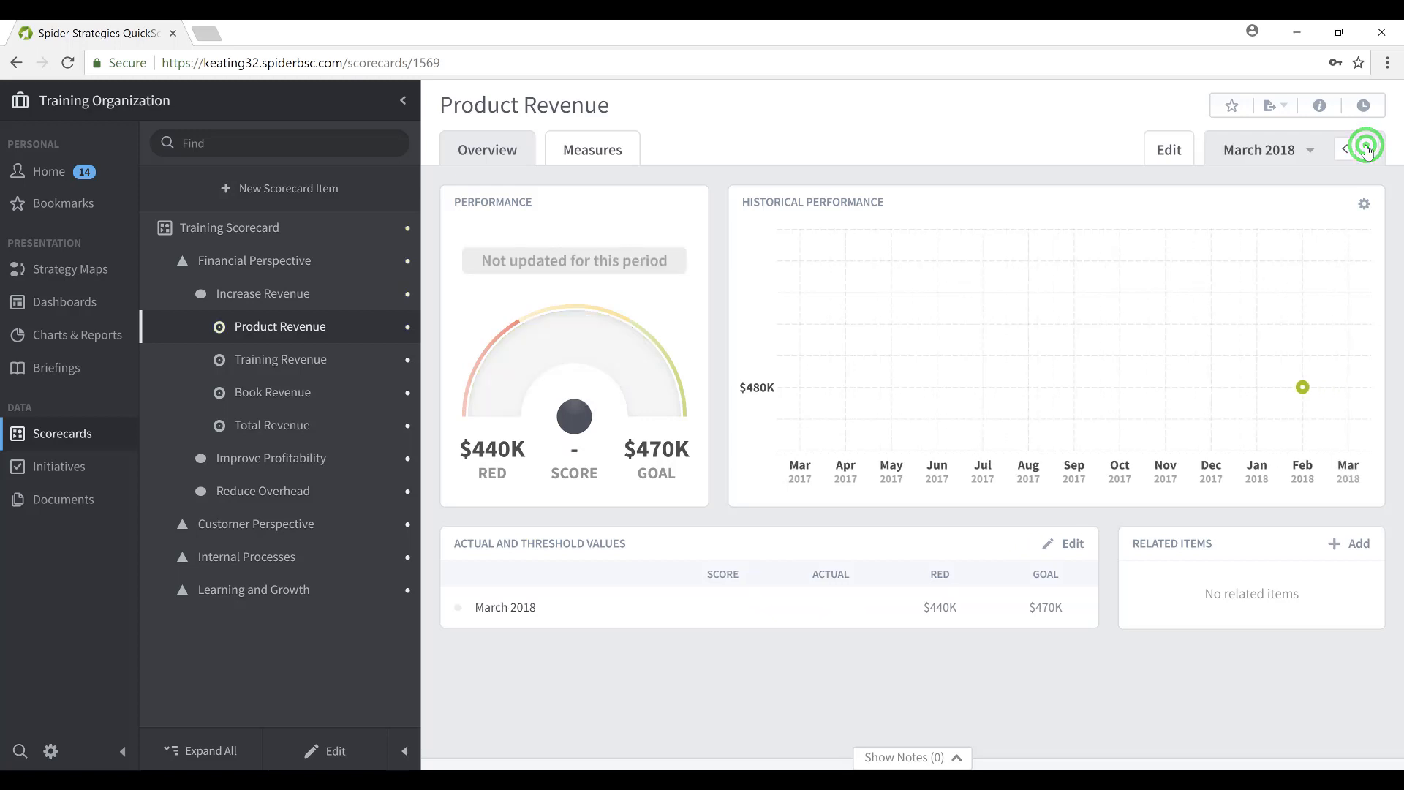
{"action": "left_click", "coordinate": [1346, 150]}
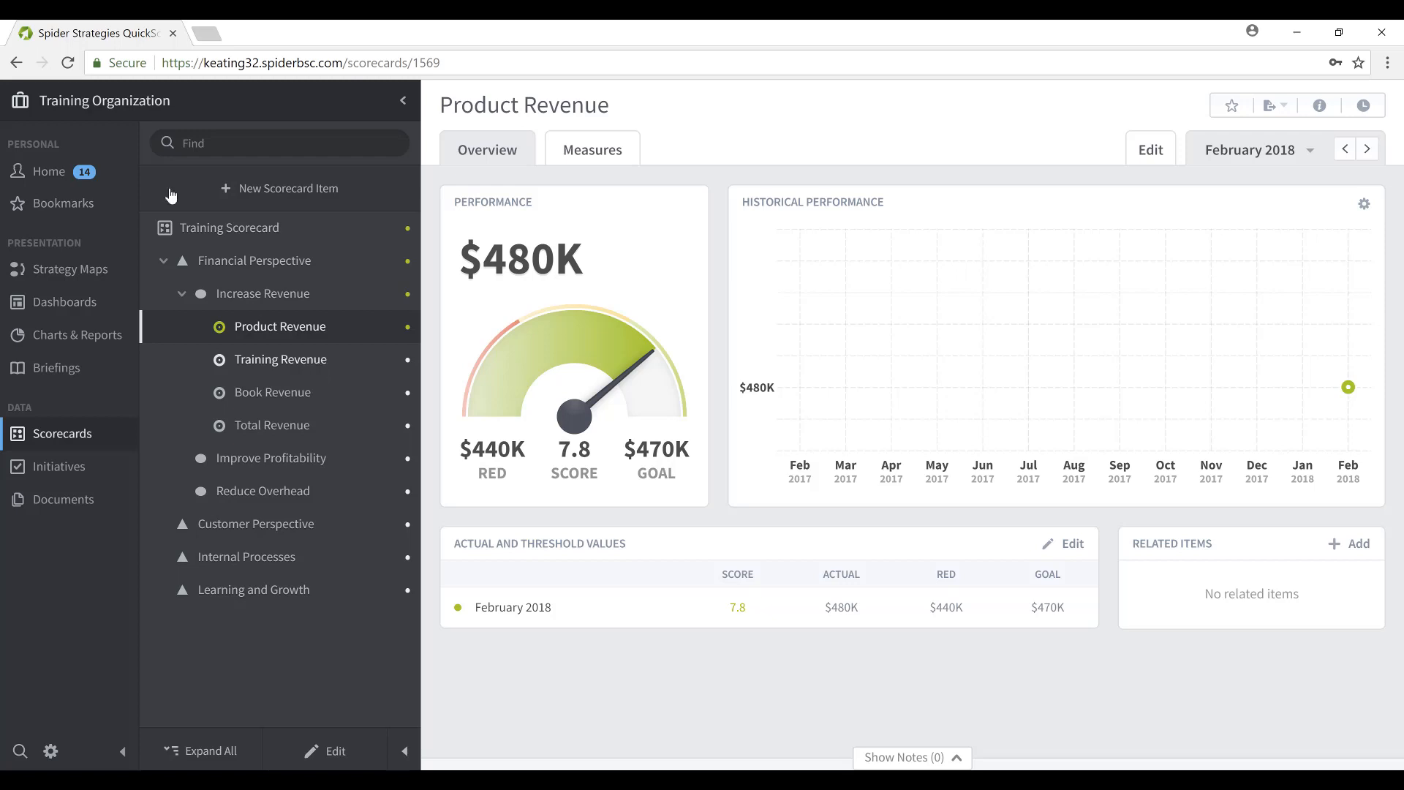
- Open the list of measures to update from the home page and limit it to Training Organization
{"action": "left_click", "coordinate": [57, 178]}
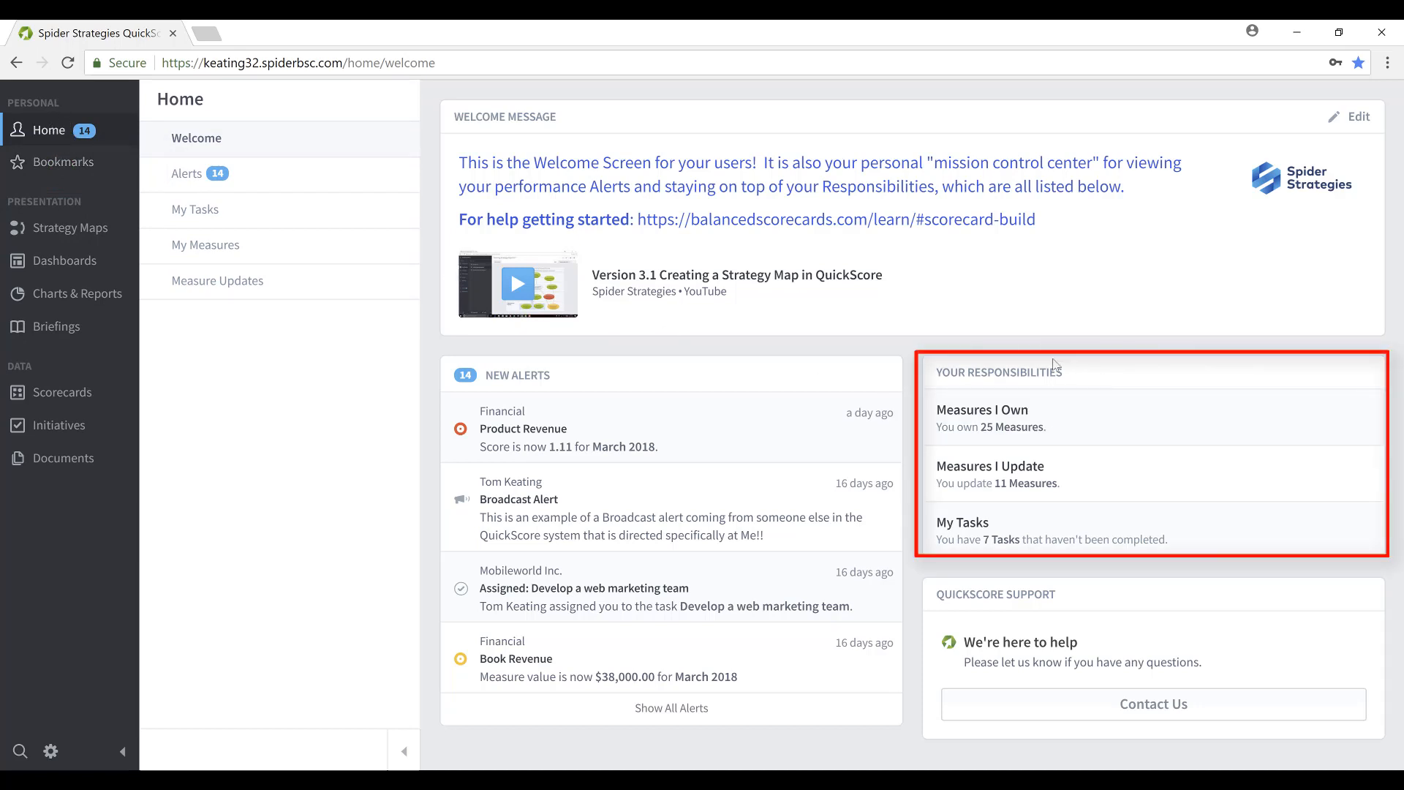
{"action": "left_click", "coordinate": [977, 473]}
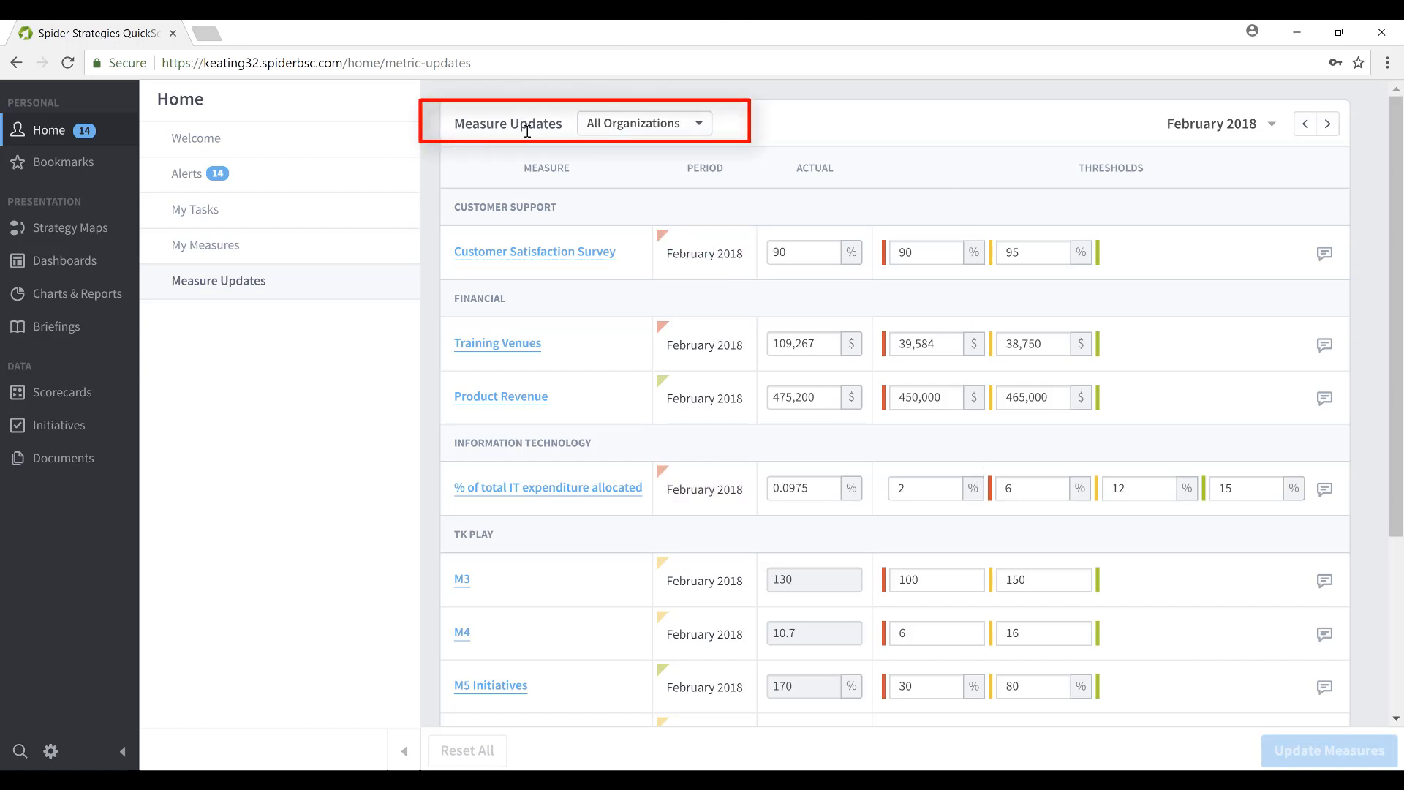
{"action": "left_click", "coordinate": [700, 127]}
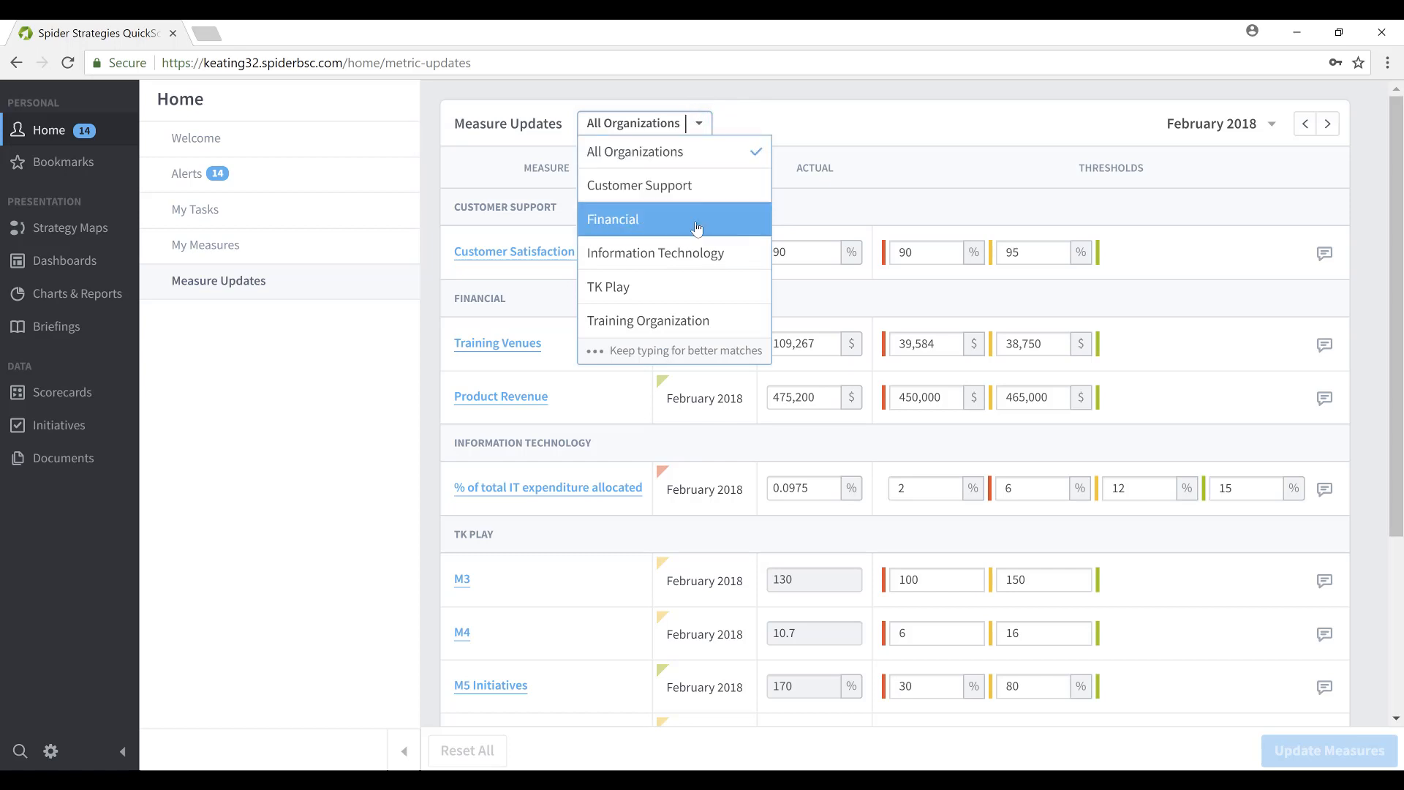
{"action": "left_click", "coordinate": [679, 327]}
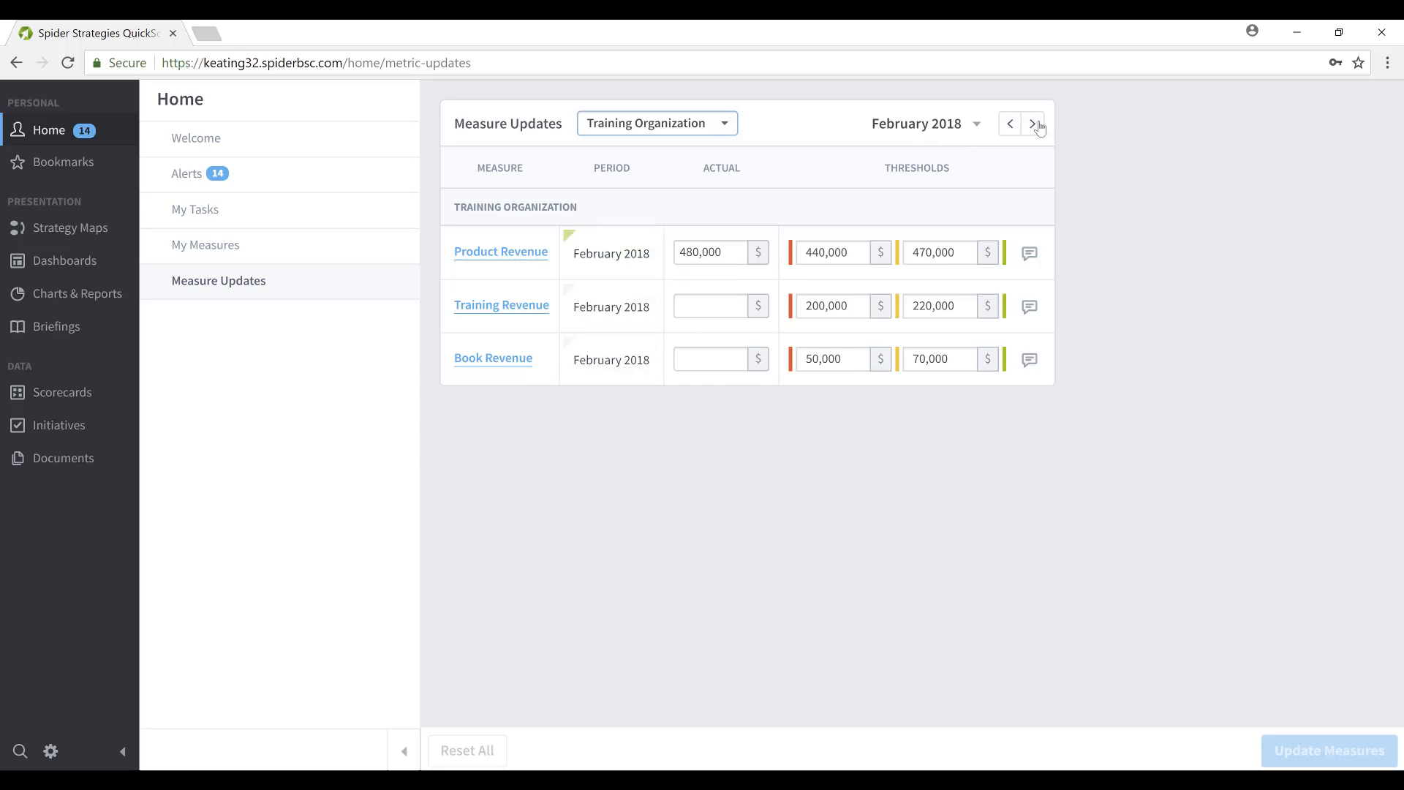
- Switch the update period to Quarterly, Quarter 1, 2018, and submit the quarter's actual values for Product, Training and Book Revenue
{"action": "left_click", "coordinate": [976, 127]}
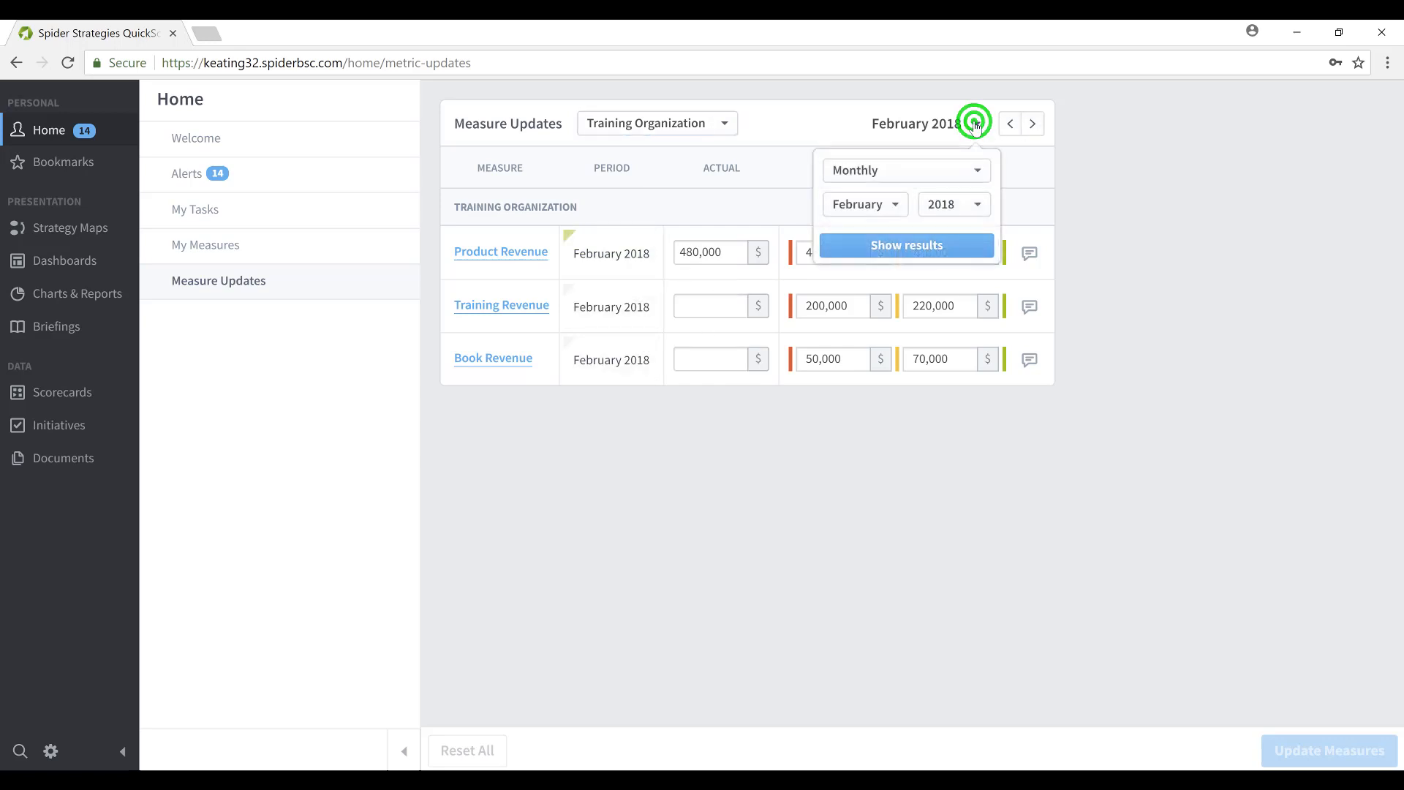
{"action": "left_click", "coordinate": [975, 173]}
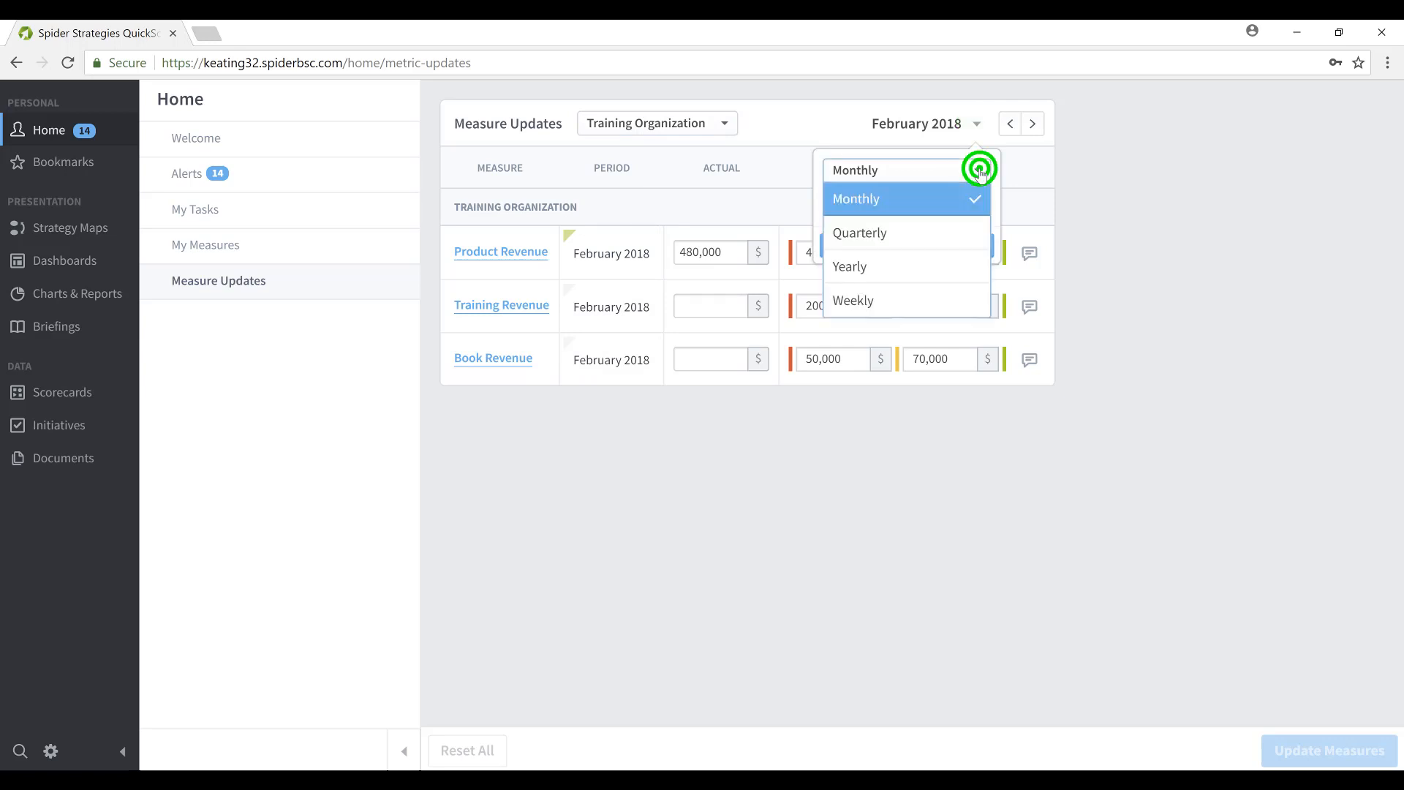
{"action": "left_click", "coordinate": [876, 233]}
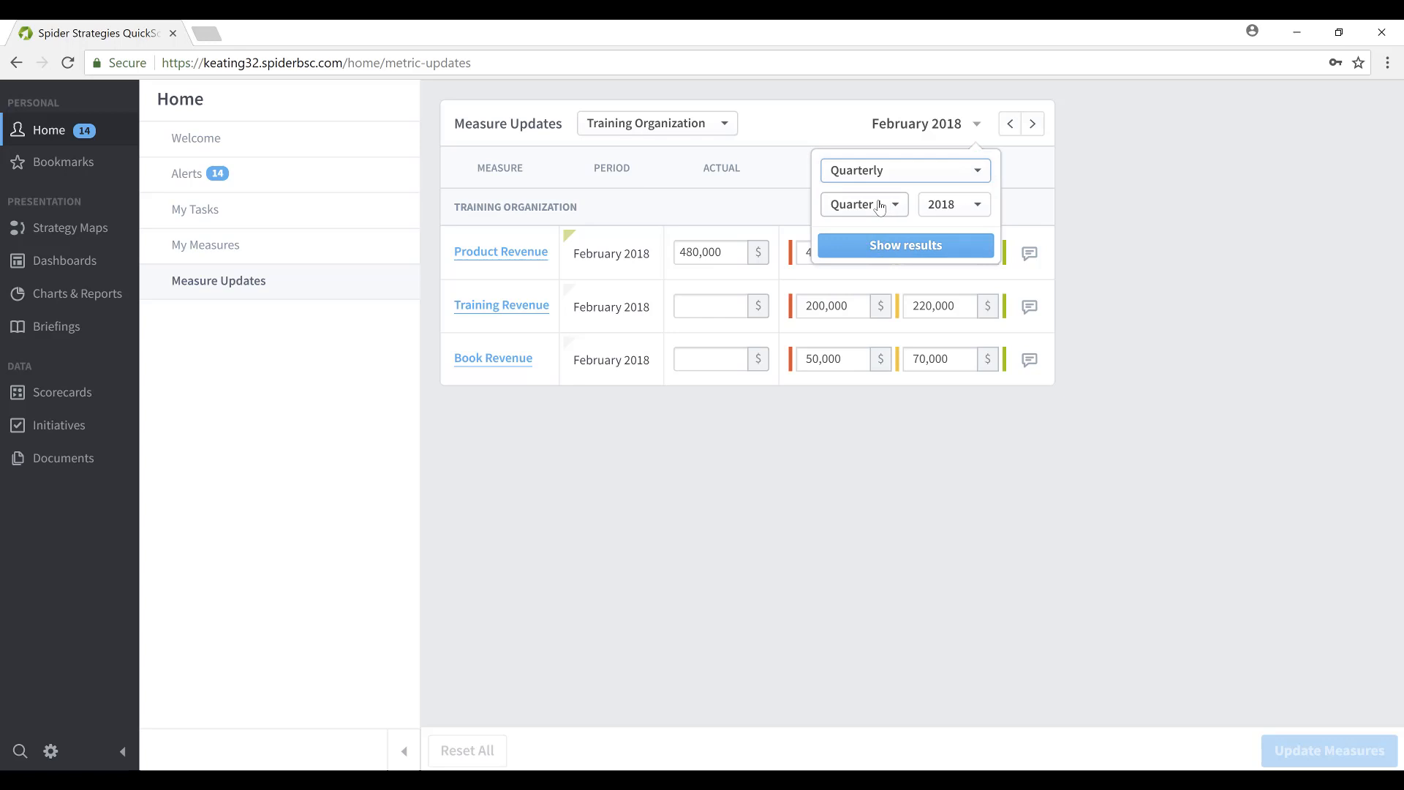
{"action": "left_click", "coordinate": [912, 246]}
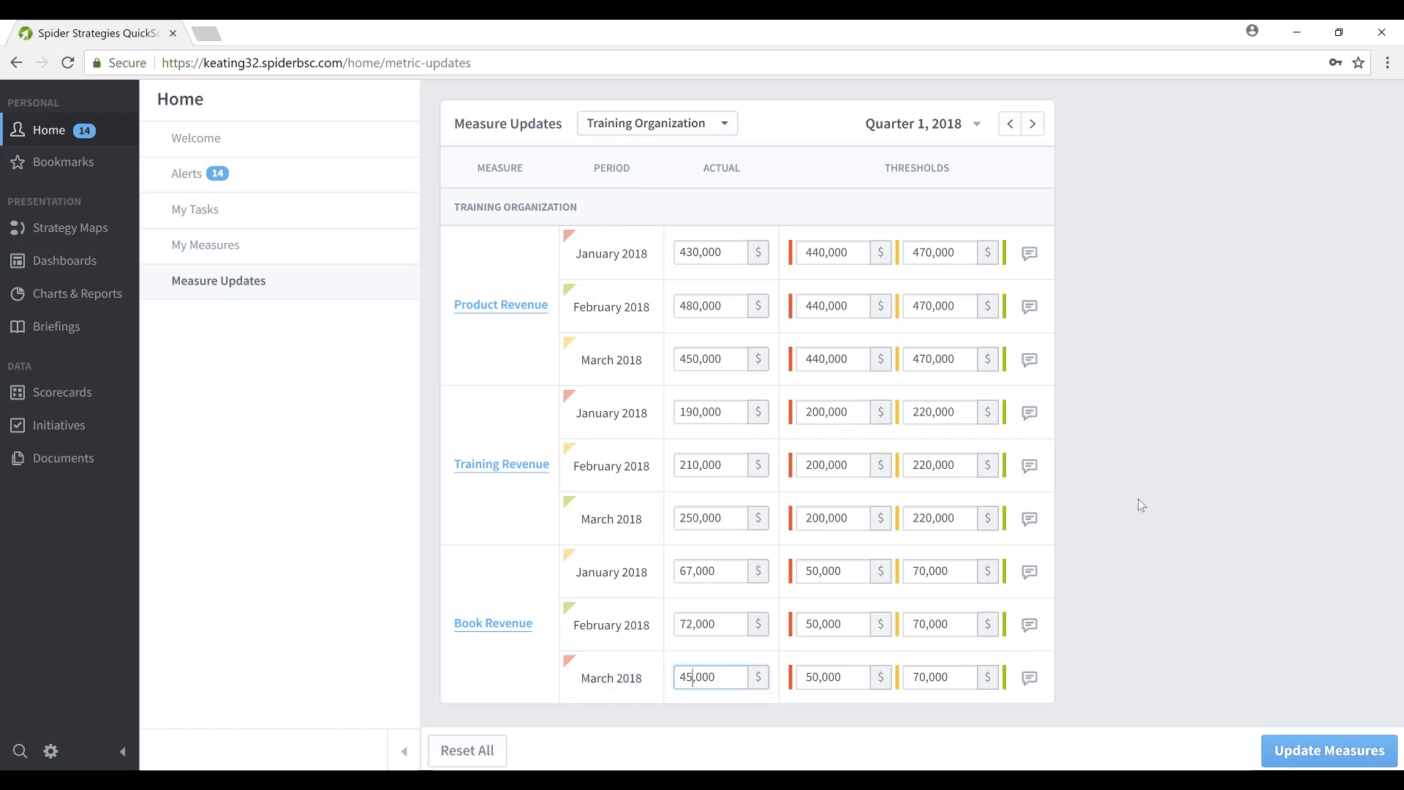
{"action": "left_click", "coordinate": [1325, 752]}
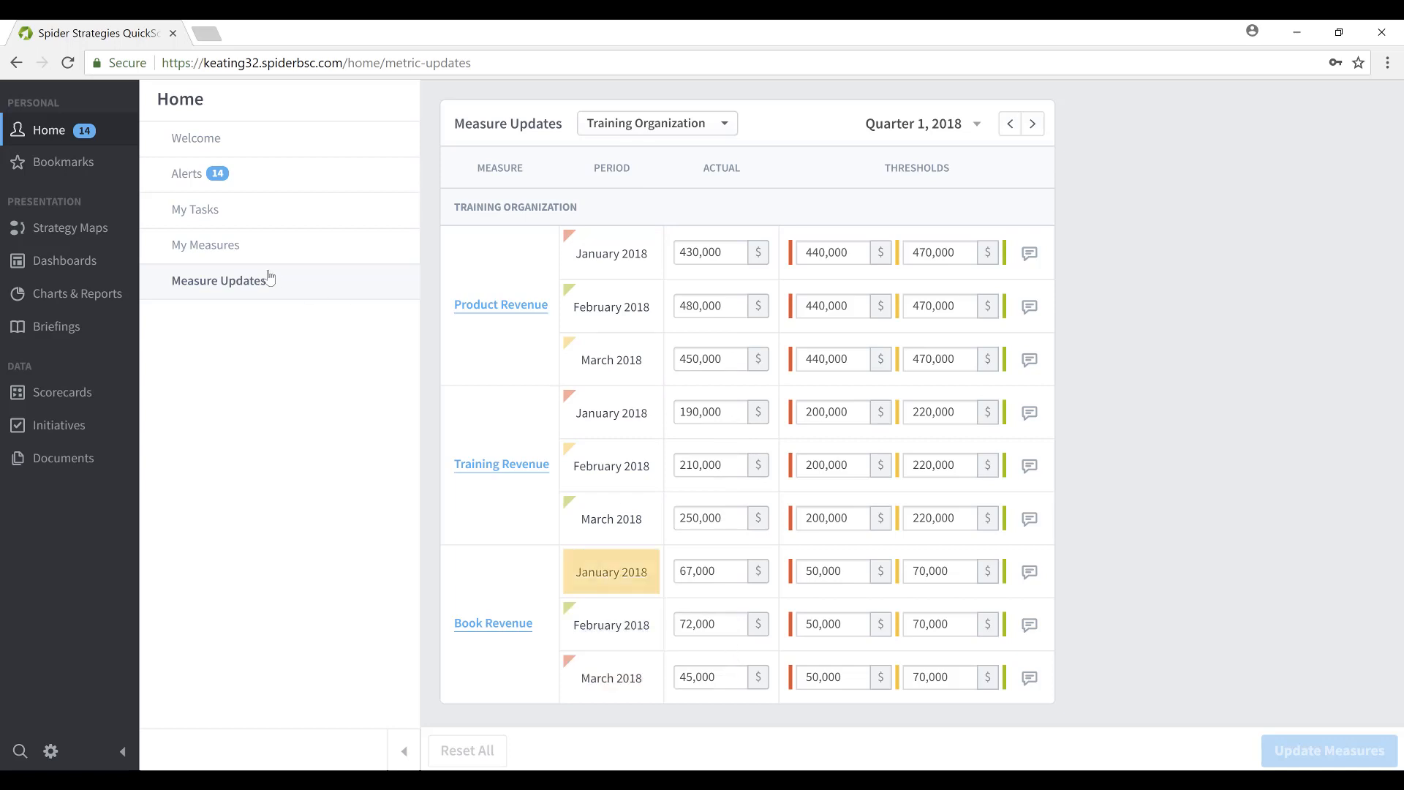
- Examine the Quarter 1, 2018 performance of the Book, Training and Product Revenue measures under Increase Revenue in the Training Scorecard
{"action": "left_click", "coordinate": [64, 395]}
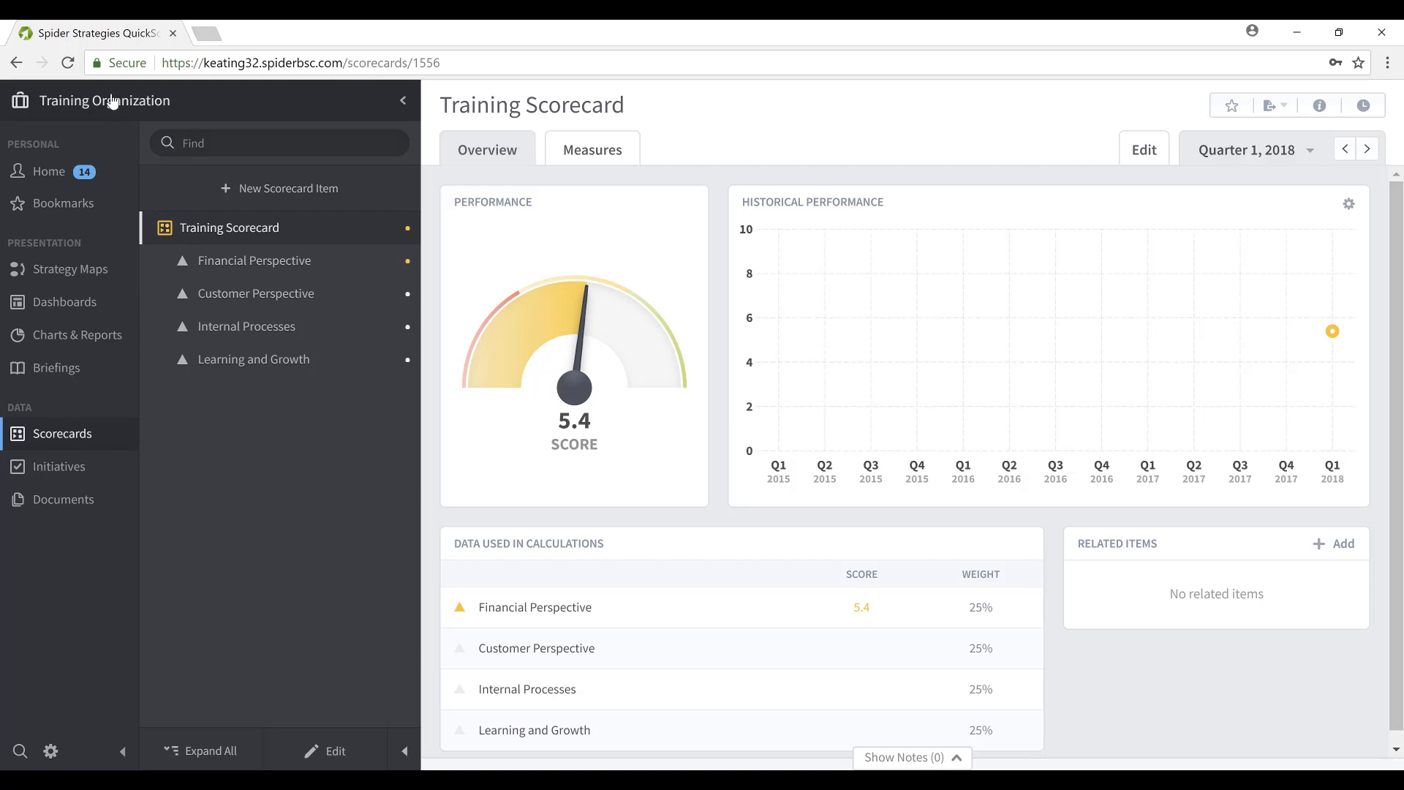
{"action": "left_click", "coordinate": [167, 262]}
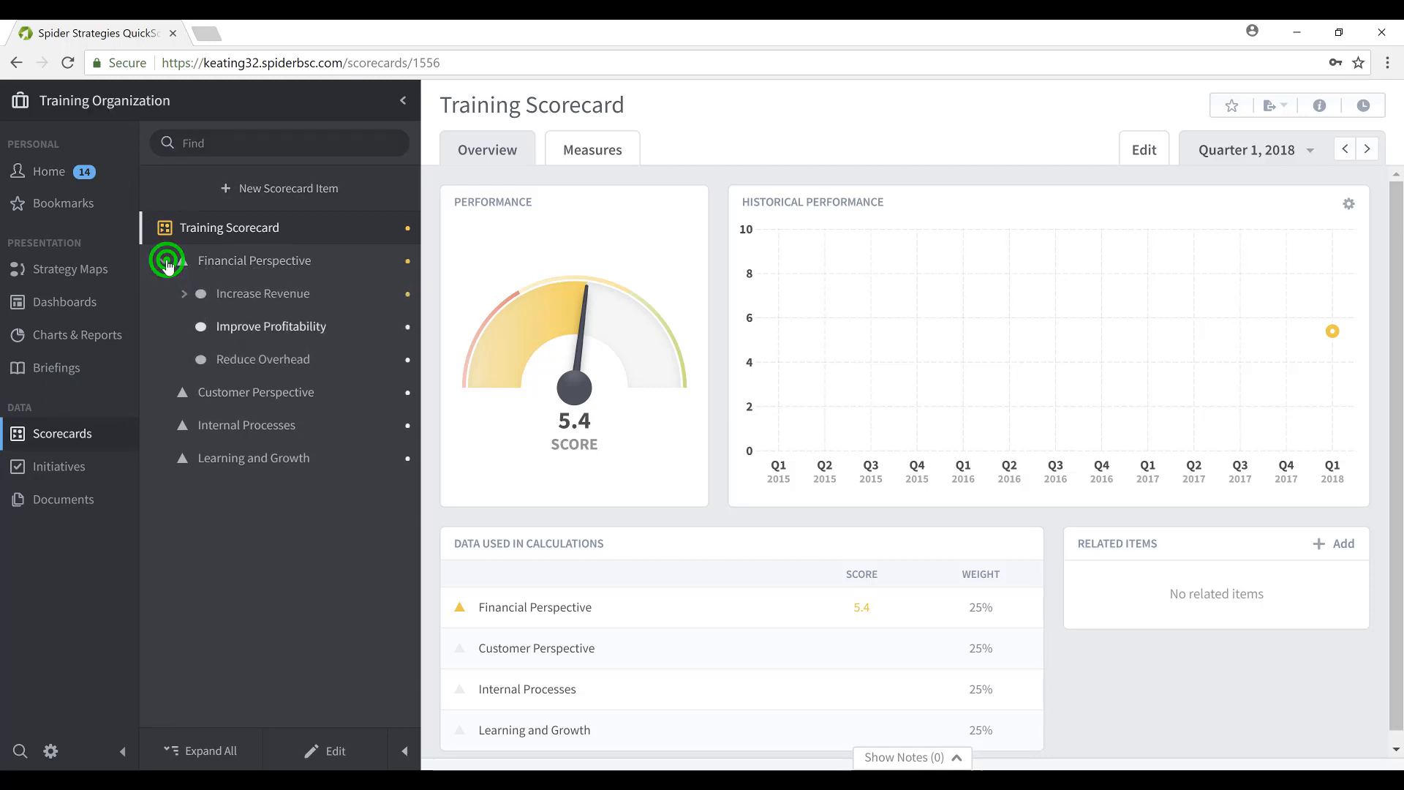
{"action": "left_click", "coordinate": [183, 295]}
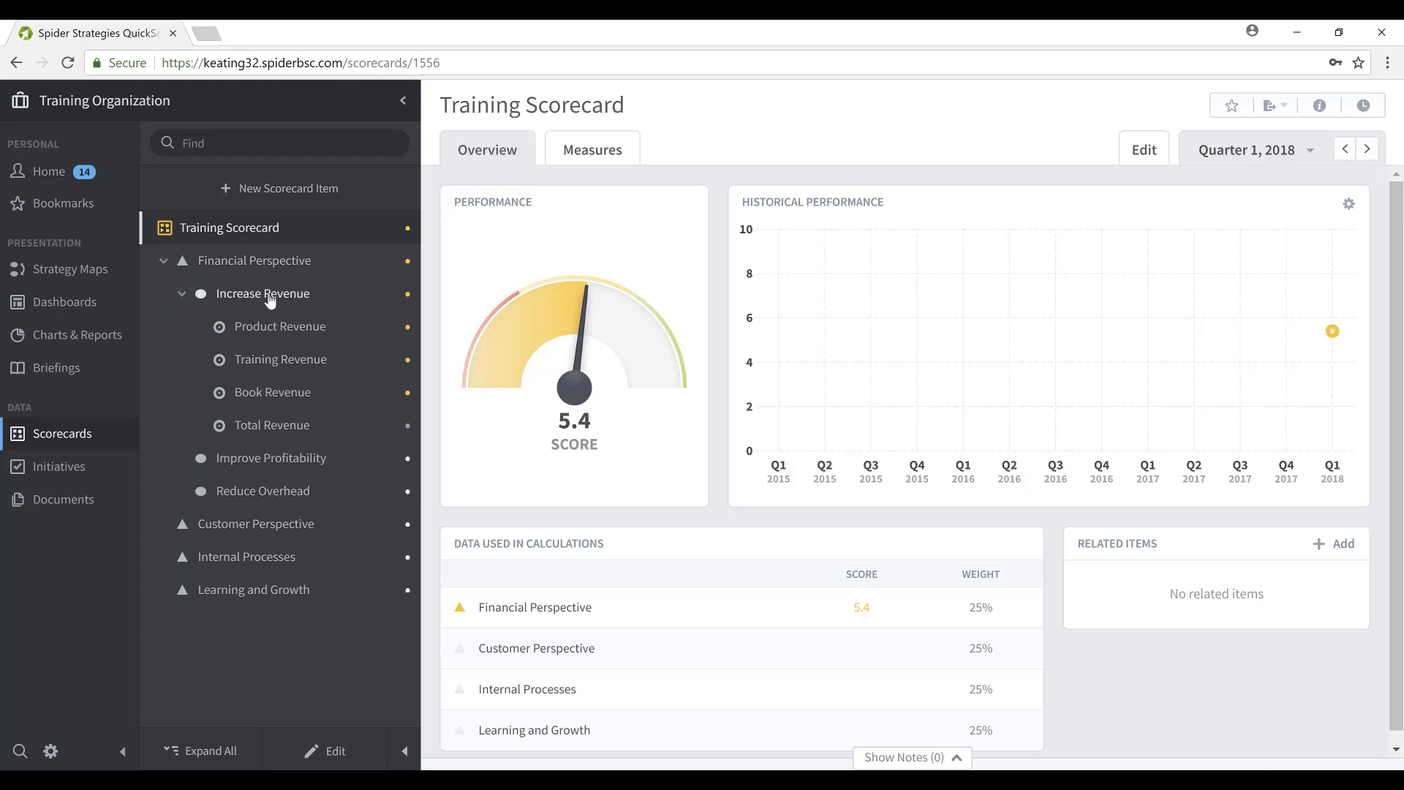
{"action": "left_click", "coordinate": [284, 394]}
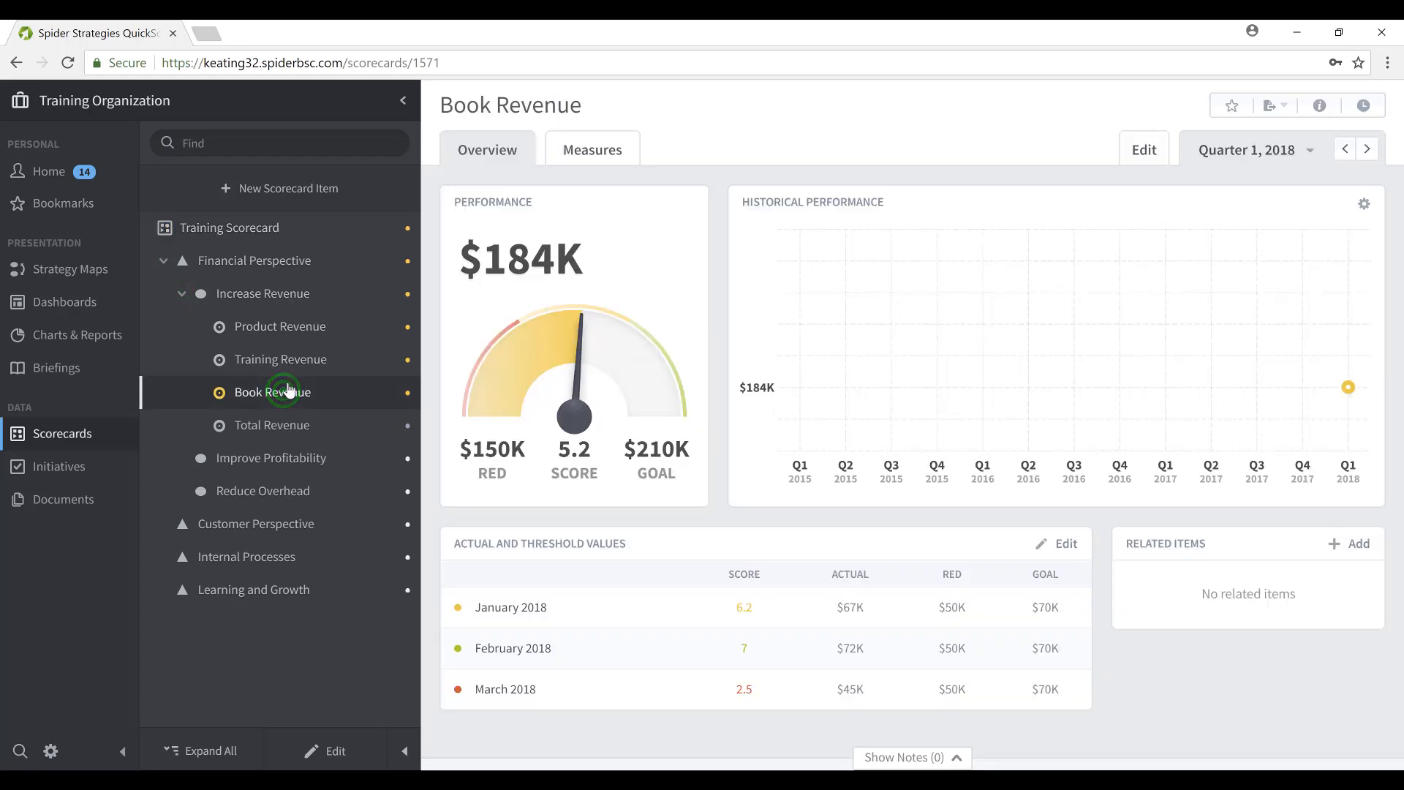
{"action": "left_click", "coordinate": [292, 360]}
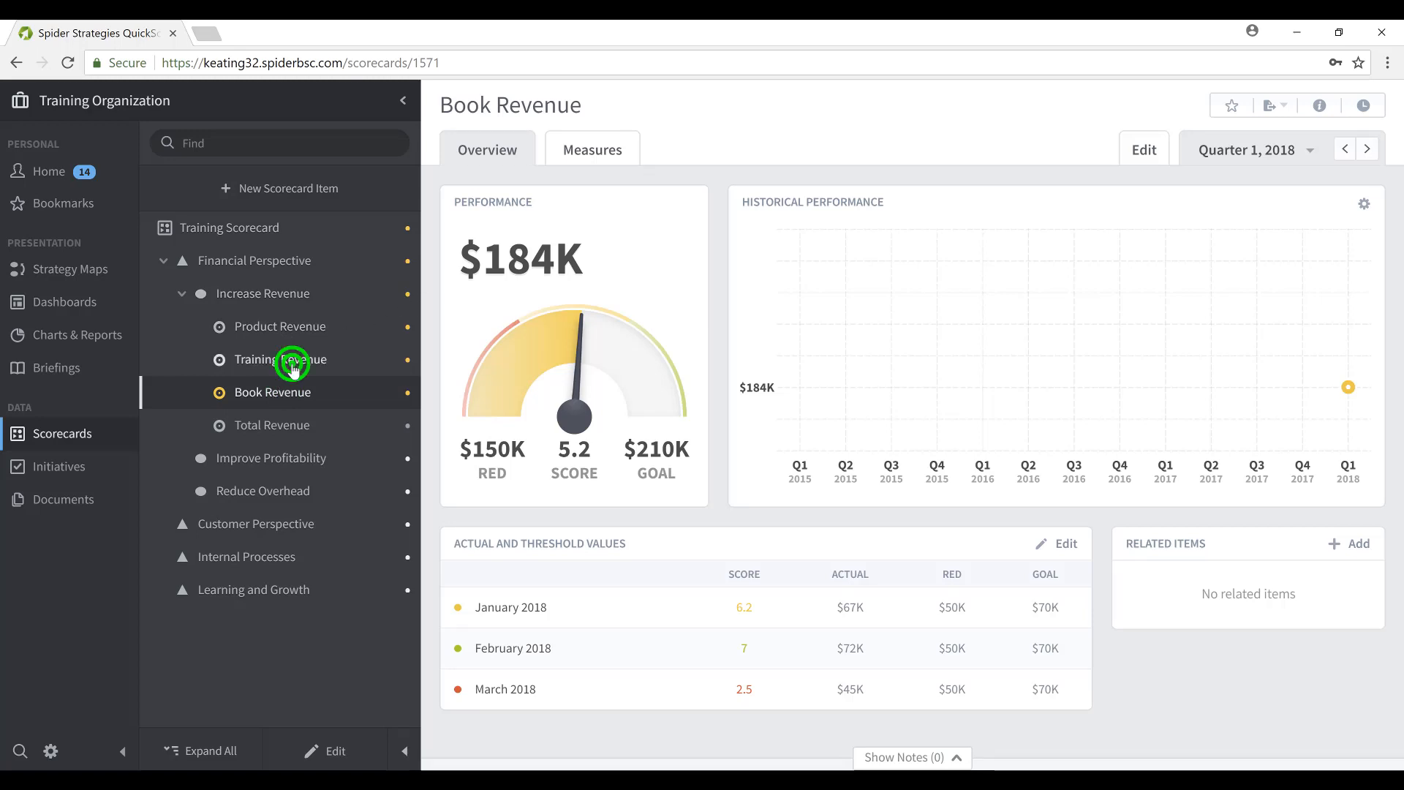
{"action": "left_click", "coordinate": [288, 330]}
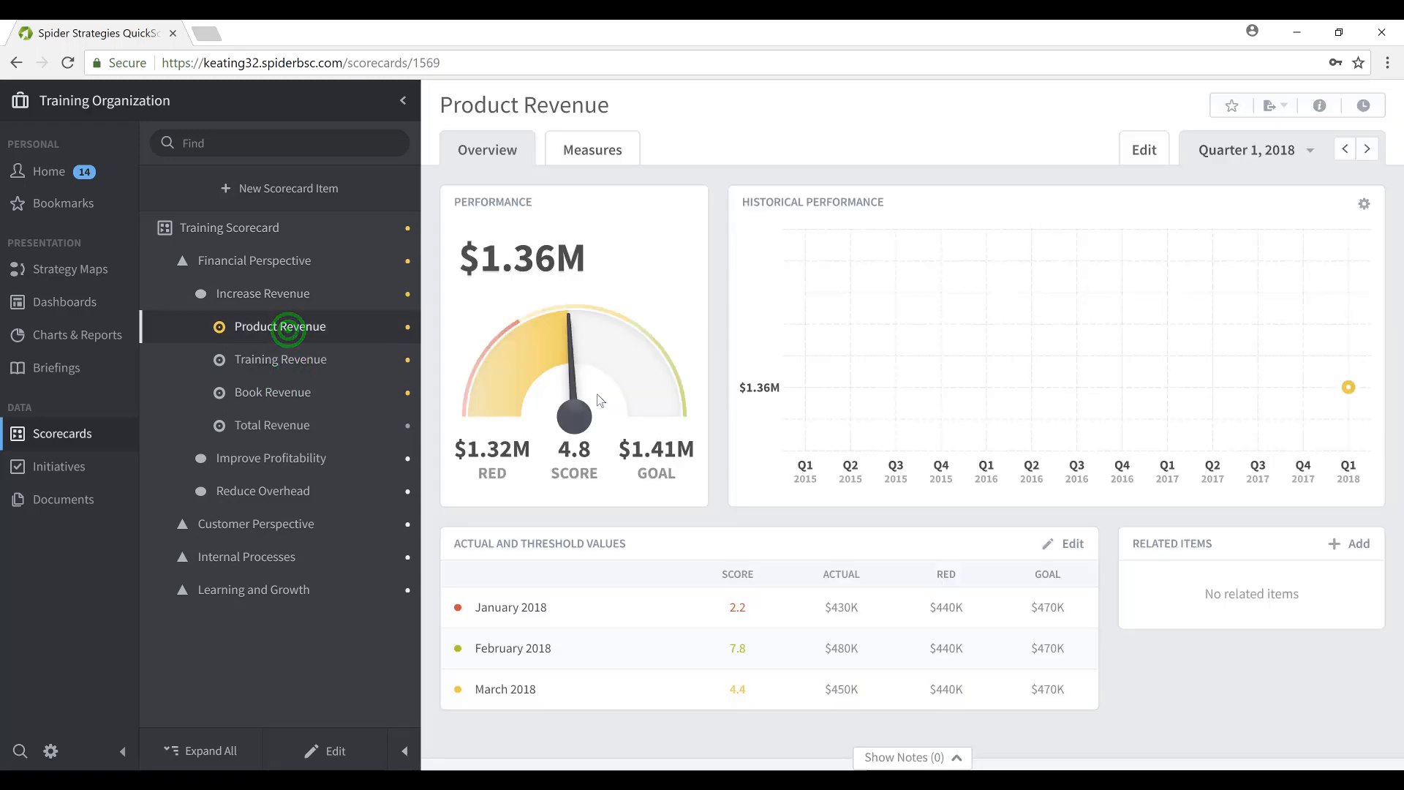
- Switch the Product Revenue overview to monthly results for January 2018
{"action": "left_click", "coordinate": [1309, 148]}
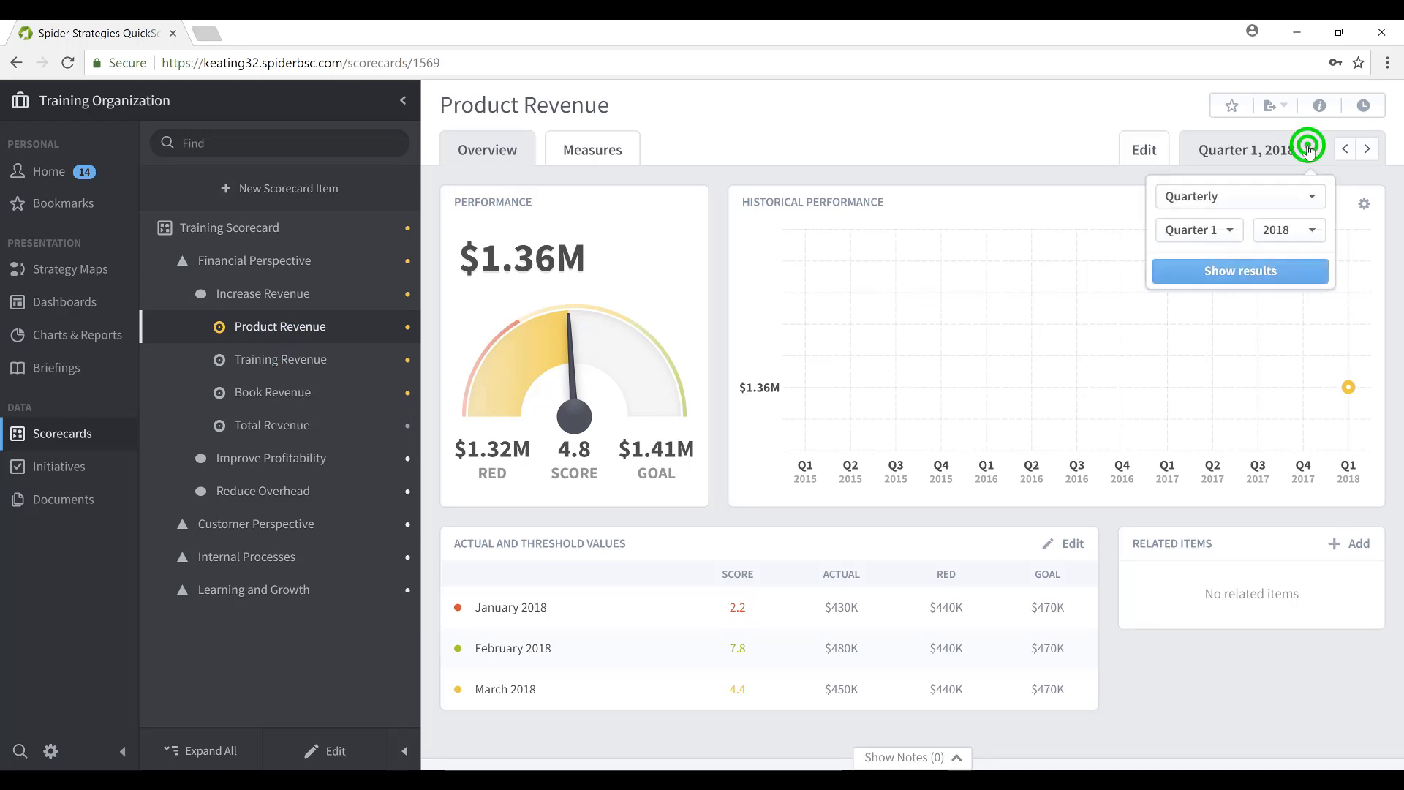
{"action": "left_click", "coordinate": [1313, 195]}
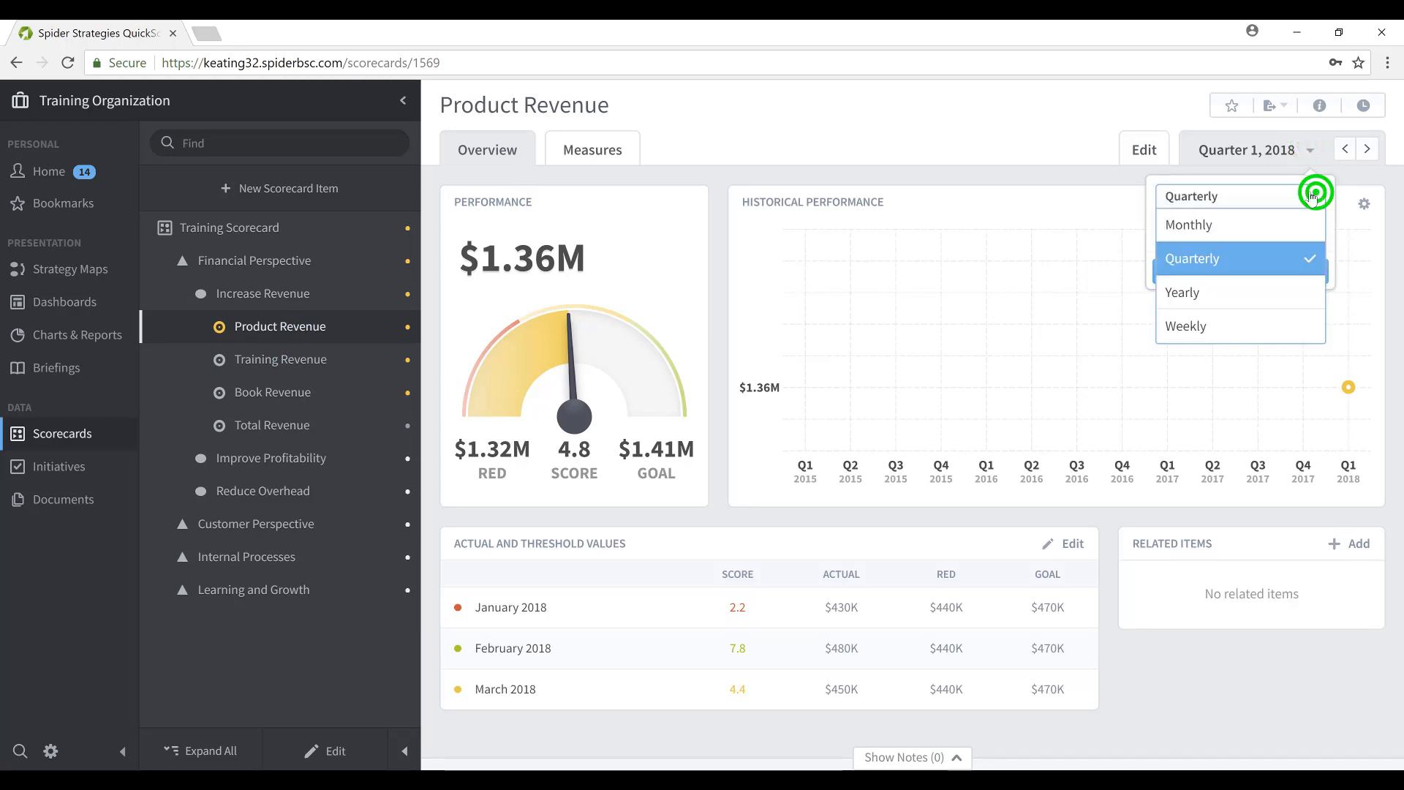
{"action": "left_click", "coordinate": [1207, 226]}
{"action": "left_click", "coordinate": [1228, 229]}
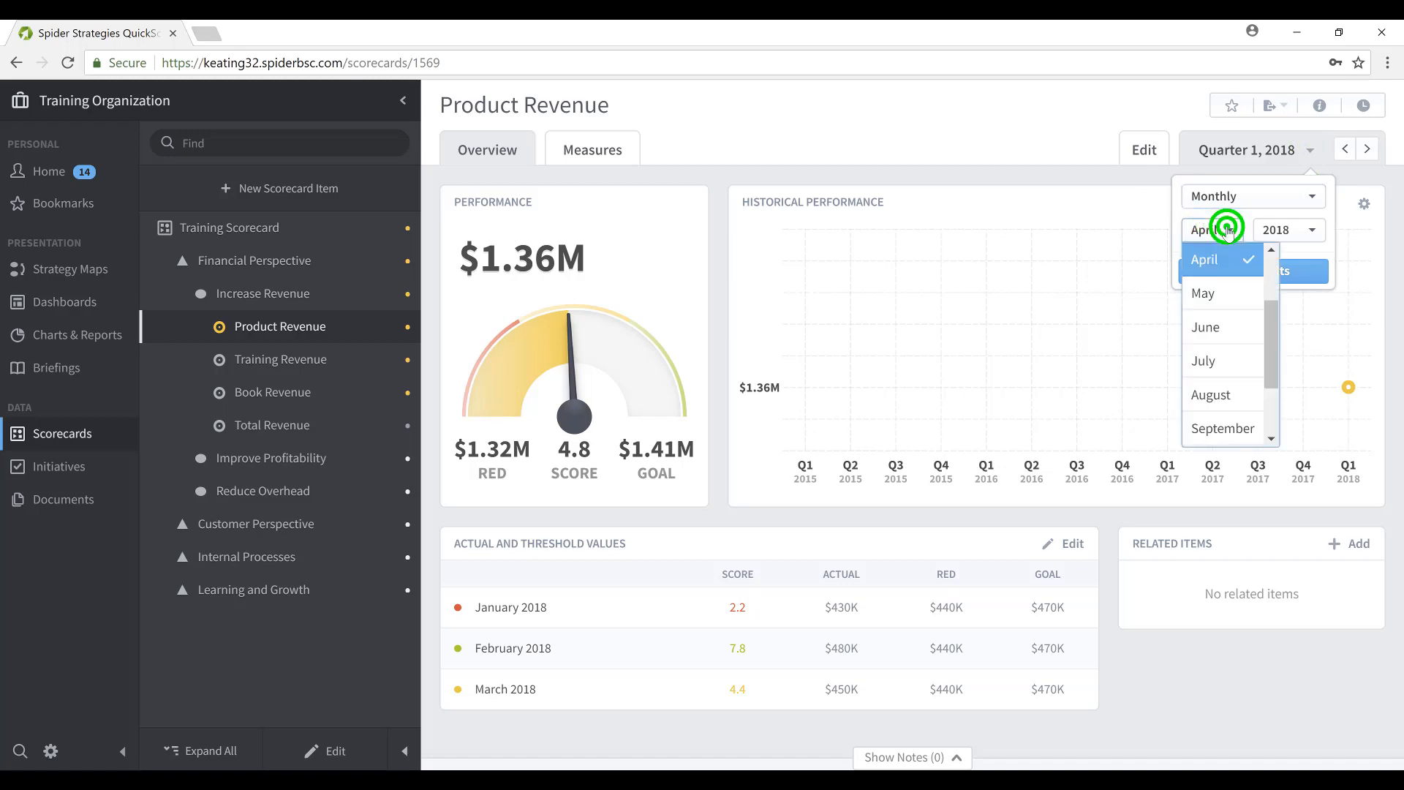
{"action": "left_click", "coordinate": [1262, 326]}
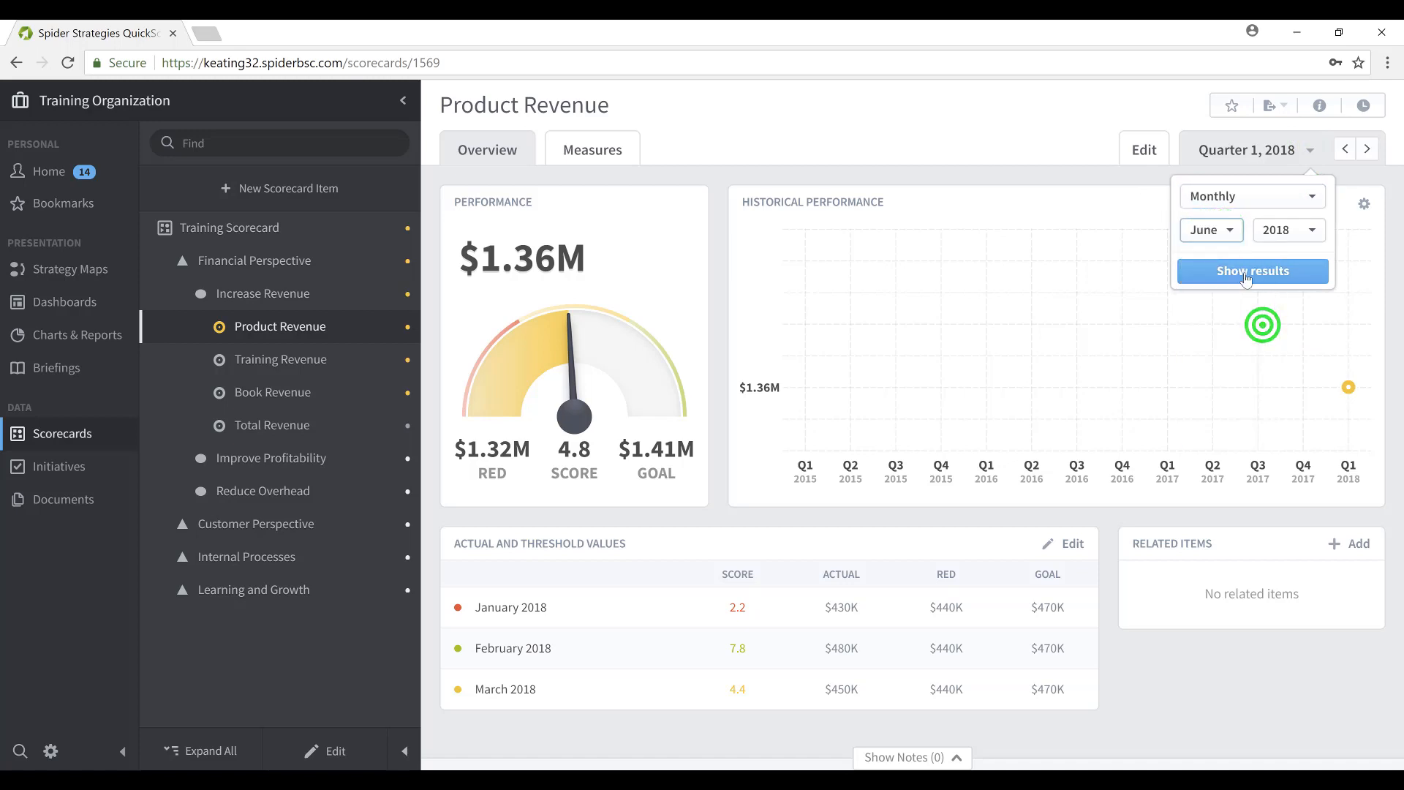
{"action": "left_click", "coordinate": [1237, 229]}
{"action": "left_click_drag", "start_coordinate": [1272, 354], "coordinate": [1280, 260]}
{"action": "left_click", "coordinate": [1237, 258]}
{"action": "left_click", "coordinate": [1236, 273]}
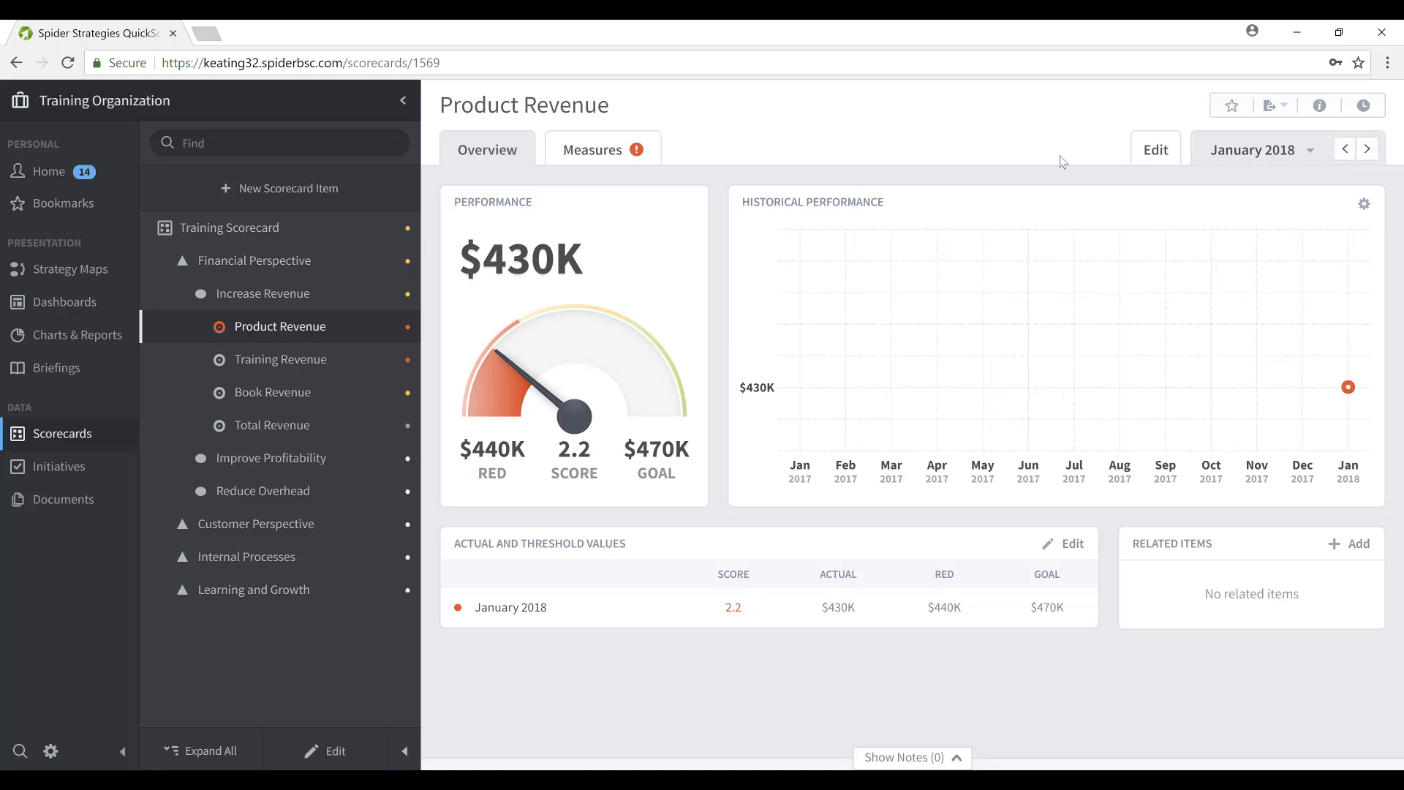
- Review Product Revenue for February and March 2018, and the March overviews of Training Revenue and Book Revenue
{"action": "left_click", "coordinate": [1369, 150]}
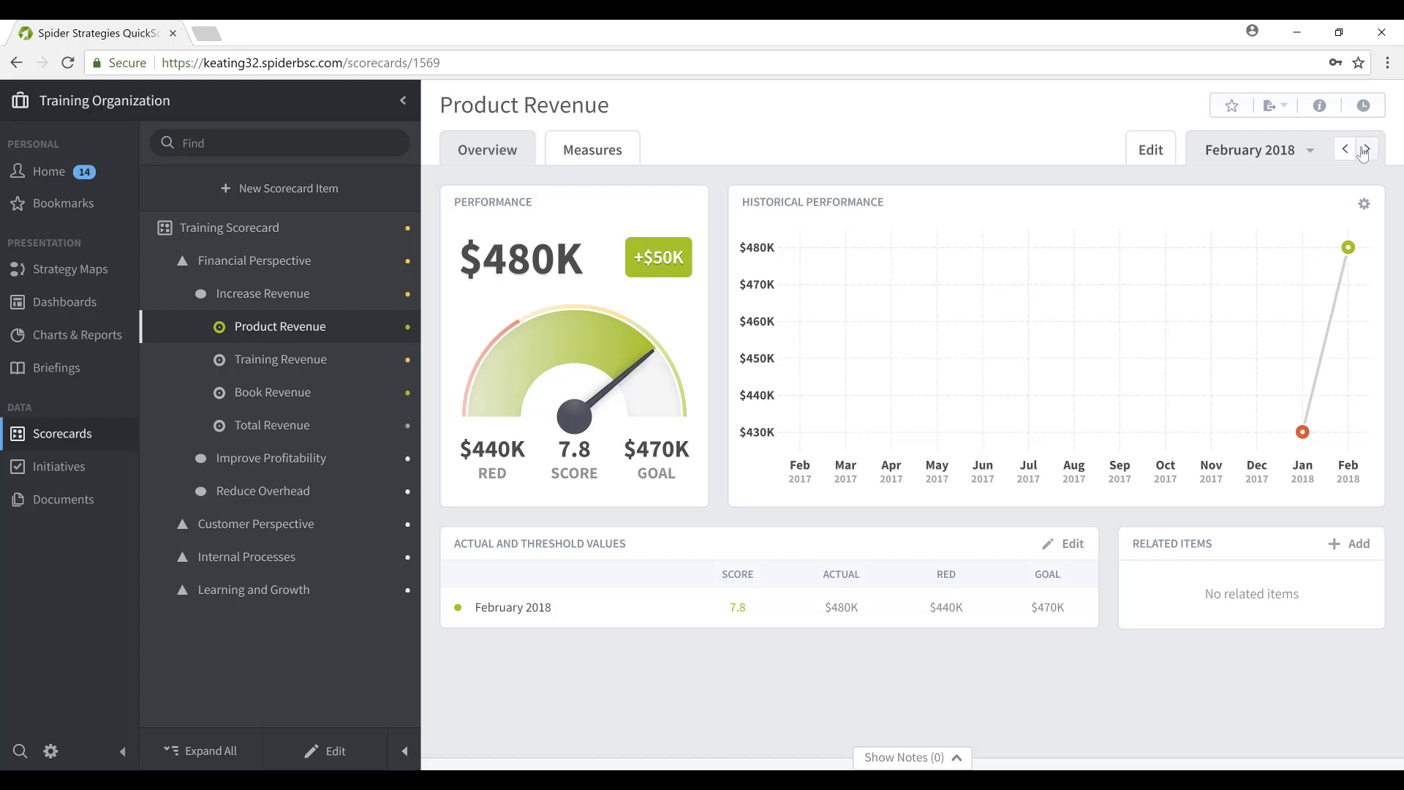
{"action": "left_click", "coordinate": [1369, 150]}
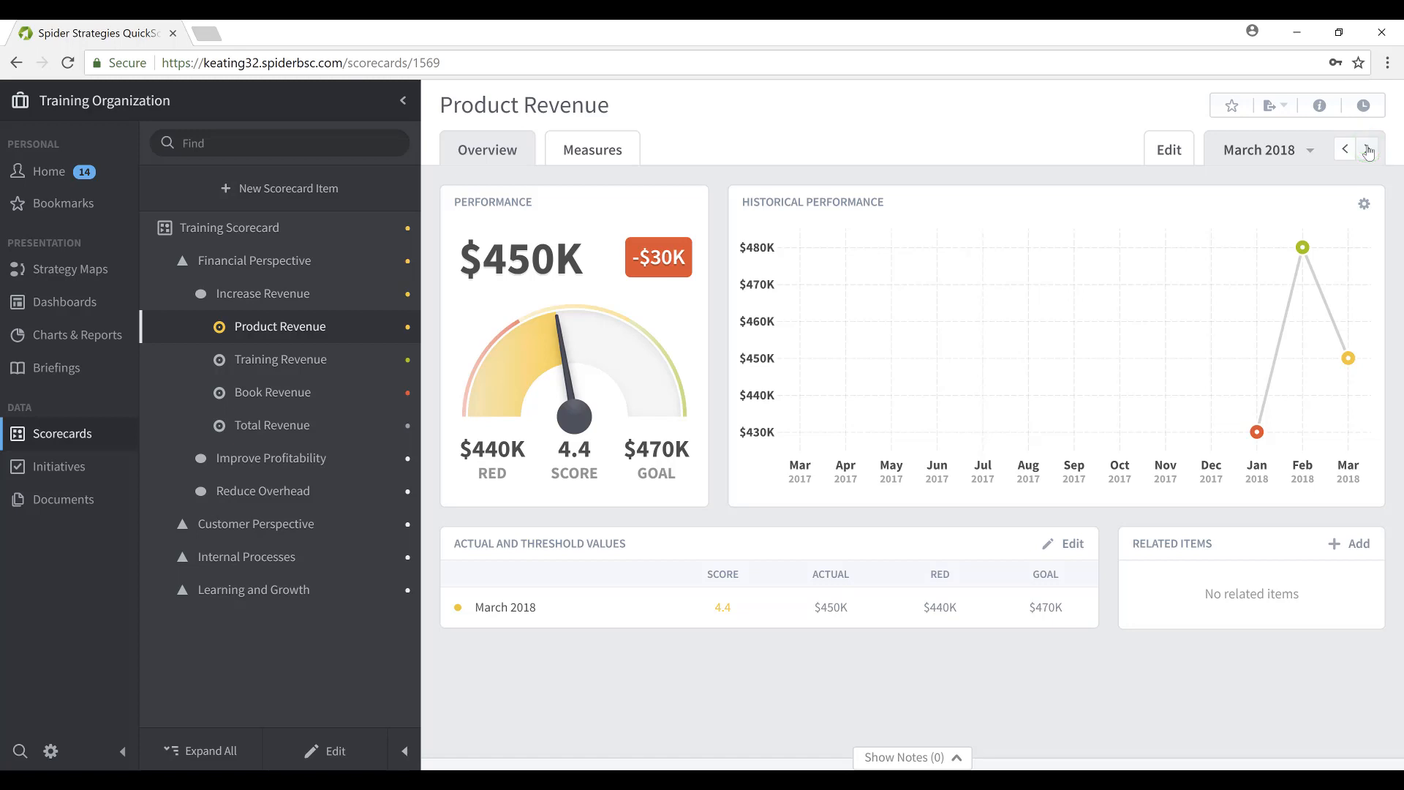
{"action": "left_click", "coordinate": [275, 358]}
{"action": "left_click", "coordinate": [286, 393]}
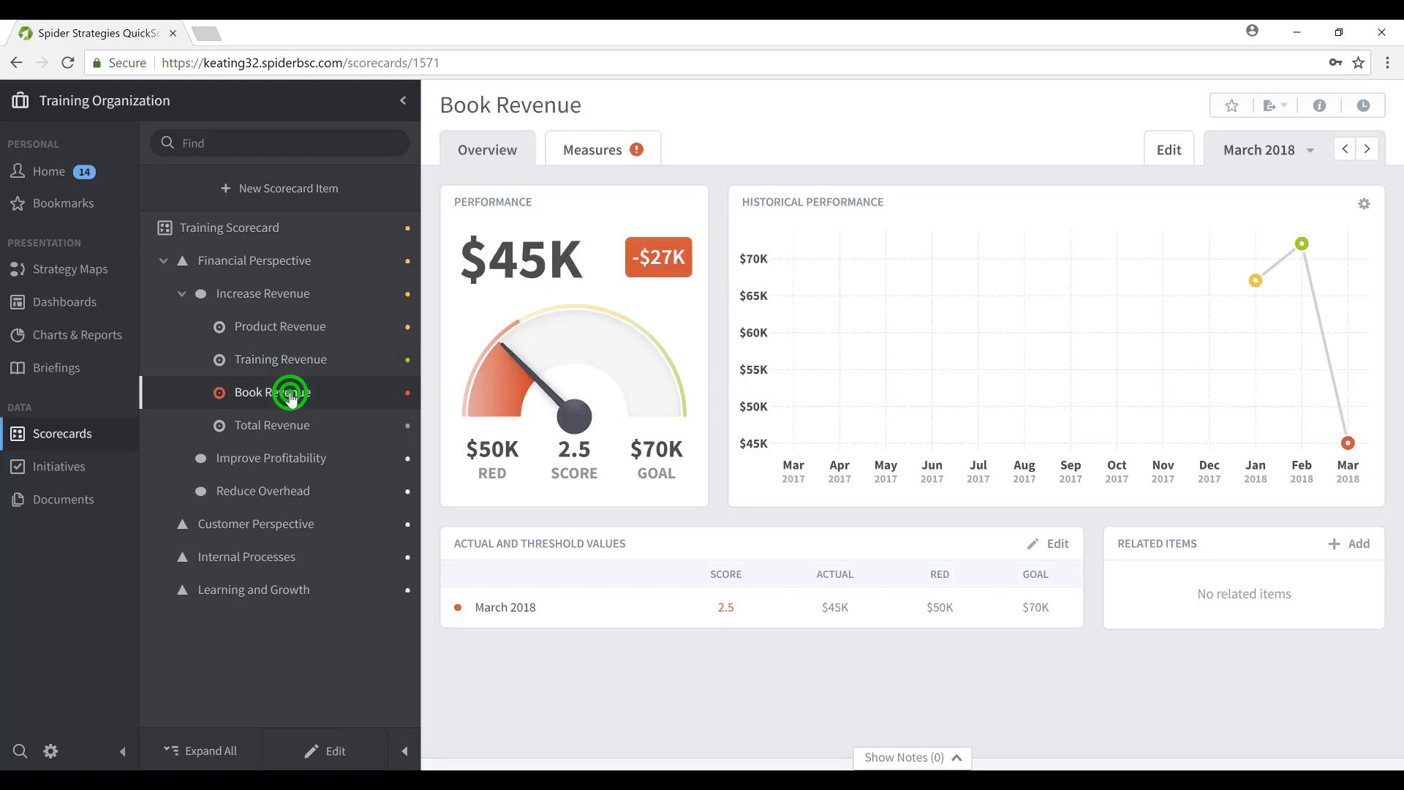
- Review the calculated Total Revenue measure for March, February and January 2018, ending on January
{"action": "left_click", "coordinate": [286, 428]}
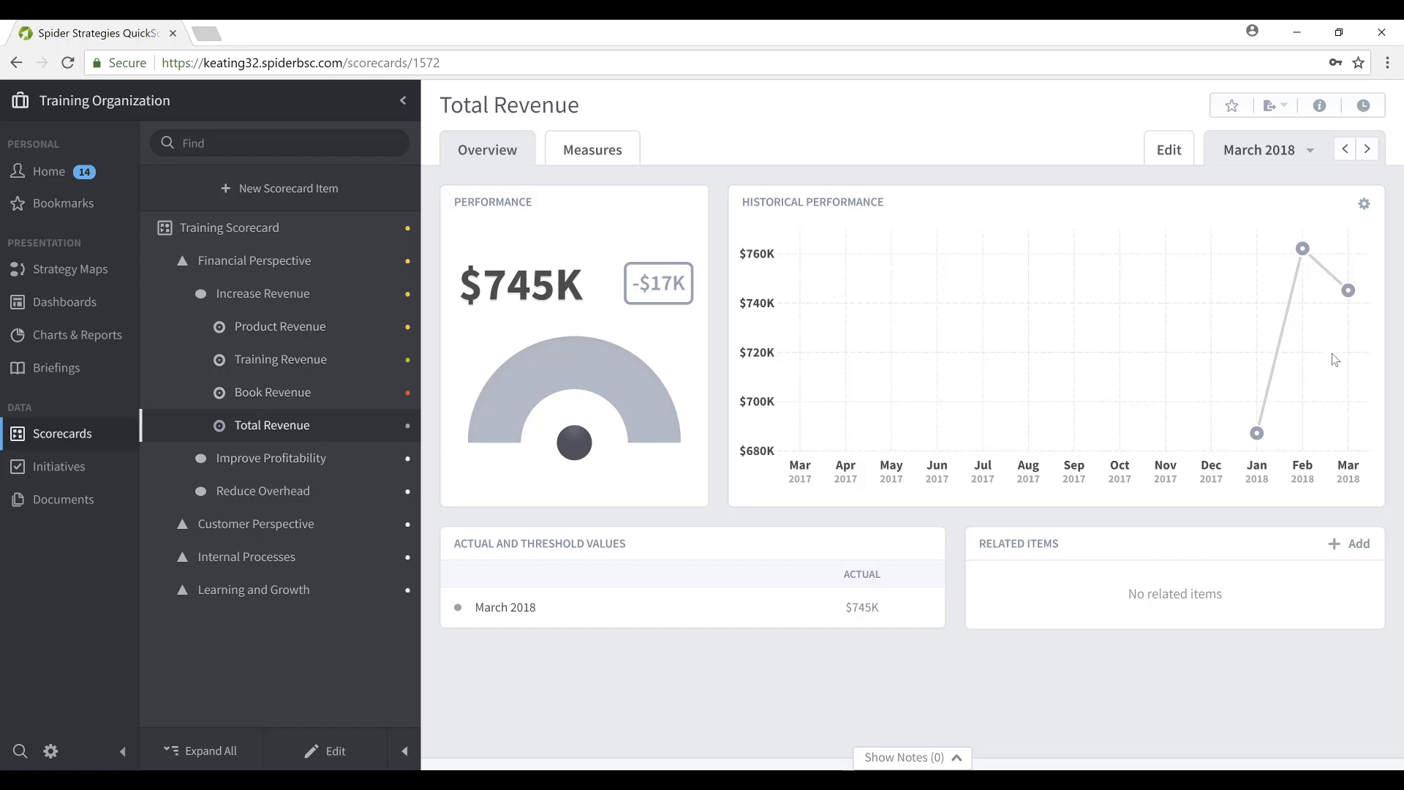
{"action": "left_click", "coordinate": [1348, 149]}
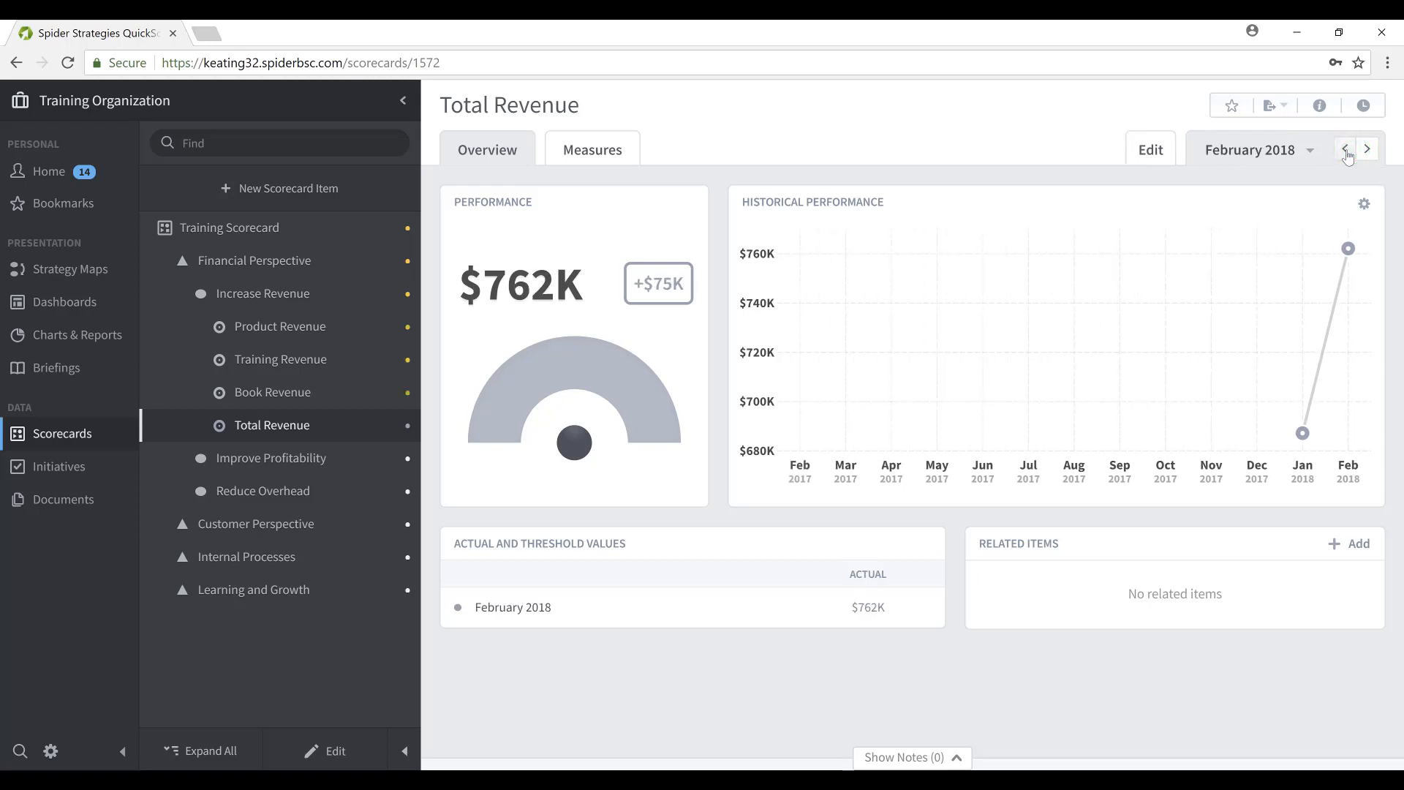
{"action": "left_click", "coordinate": [1348, 150]}
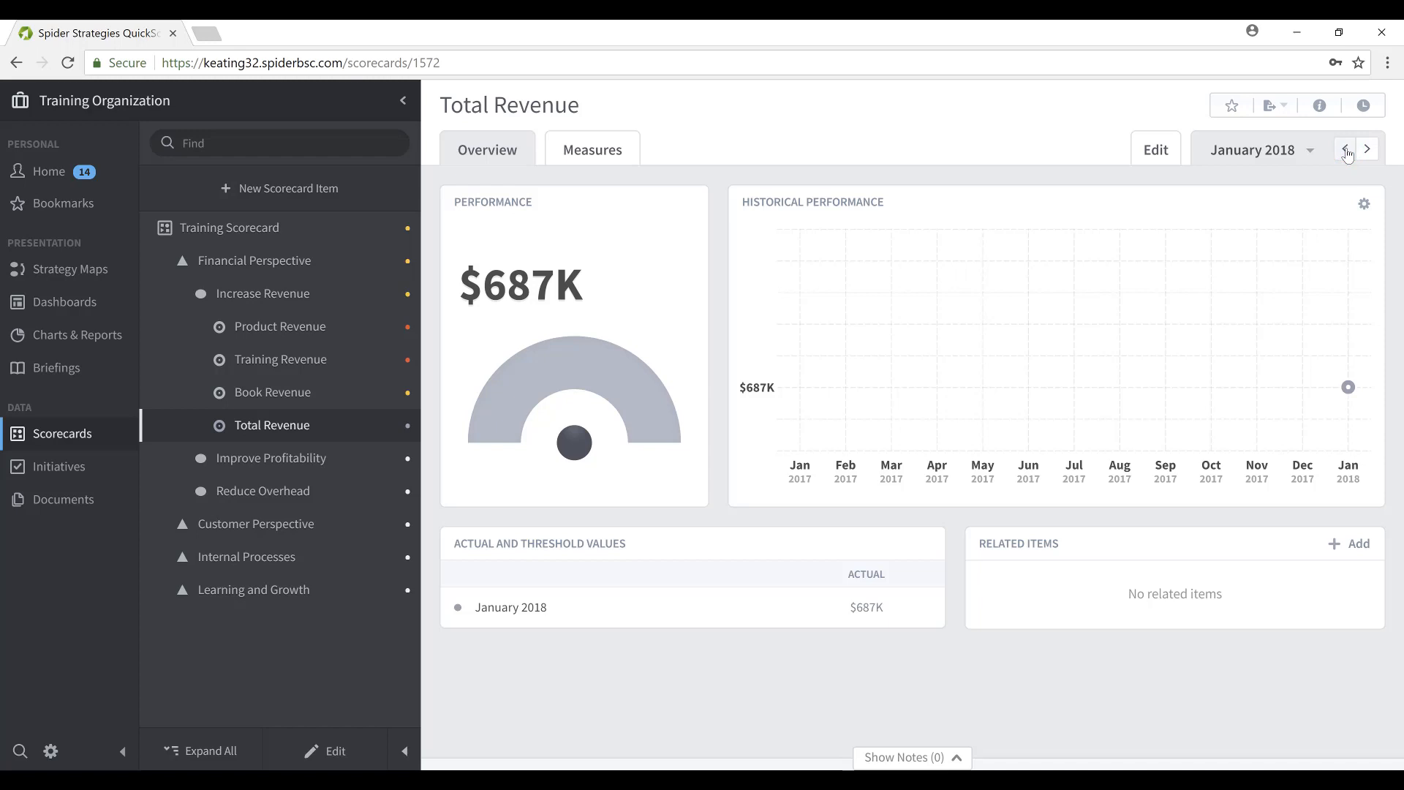
- Examine how the January 2018 scores roll up through Increase Revenue, Financial Perspective and Training Scorecard, ending on Financial Perspective with its branch expanded
{"action": "left_click", "coordinate": [270, 298]}
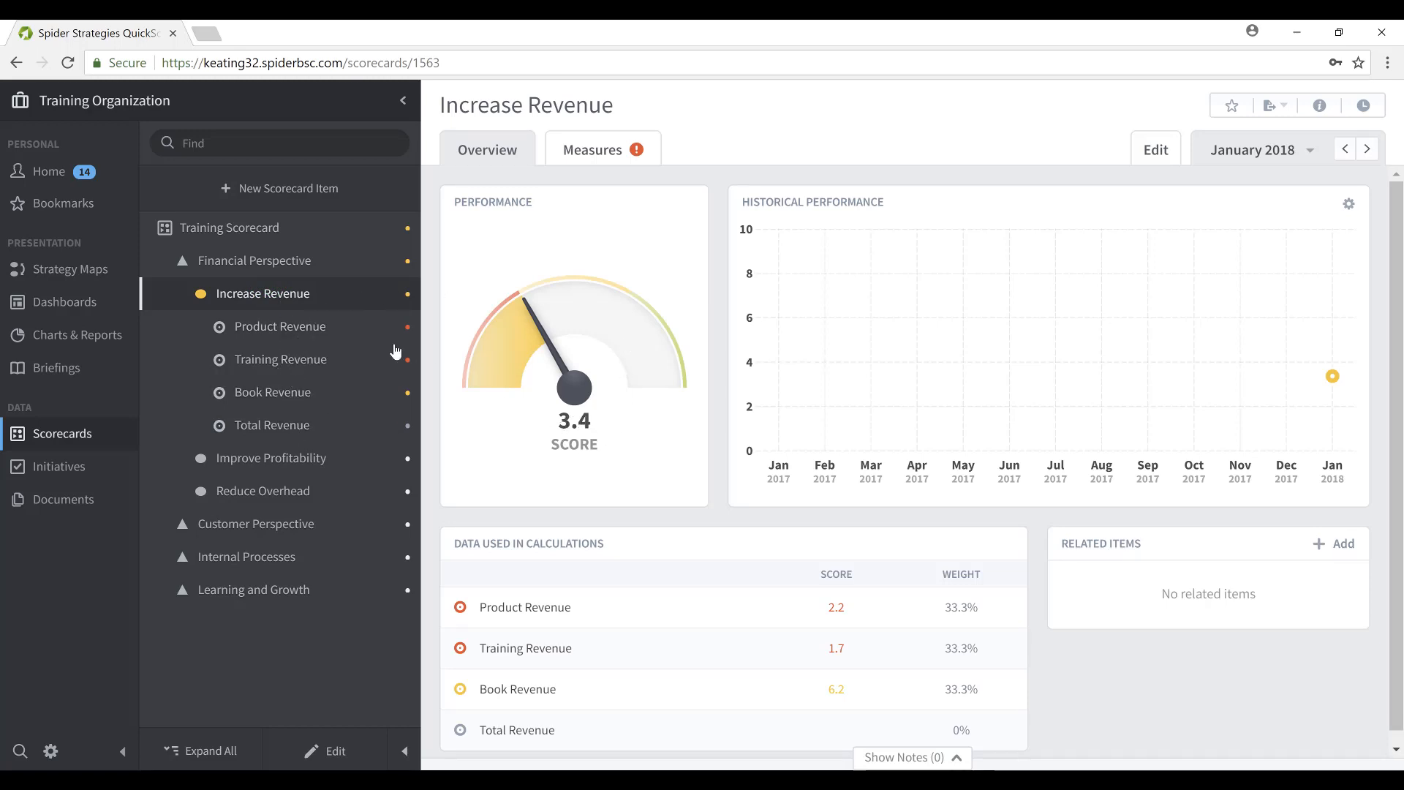
{"action": "left_click", "coordinate": [252, 265]}
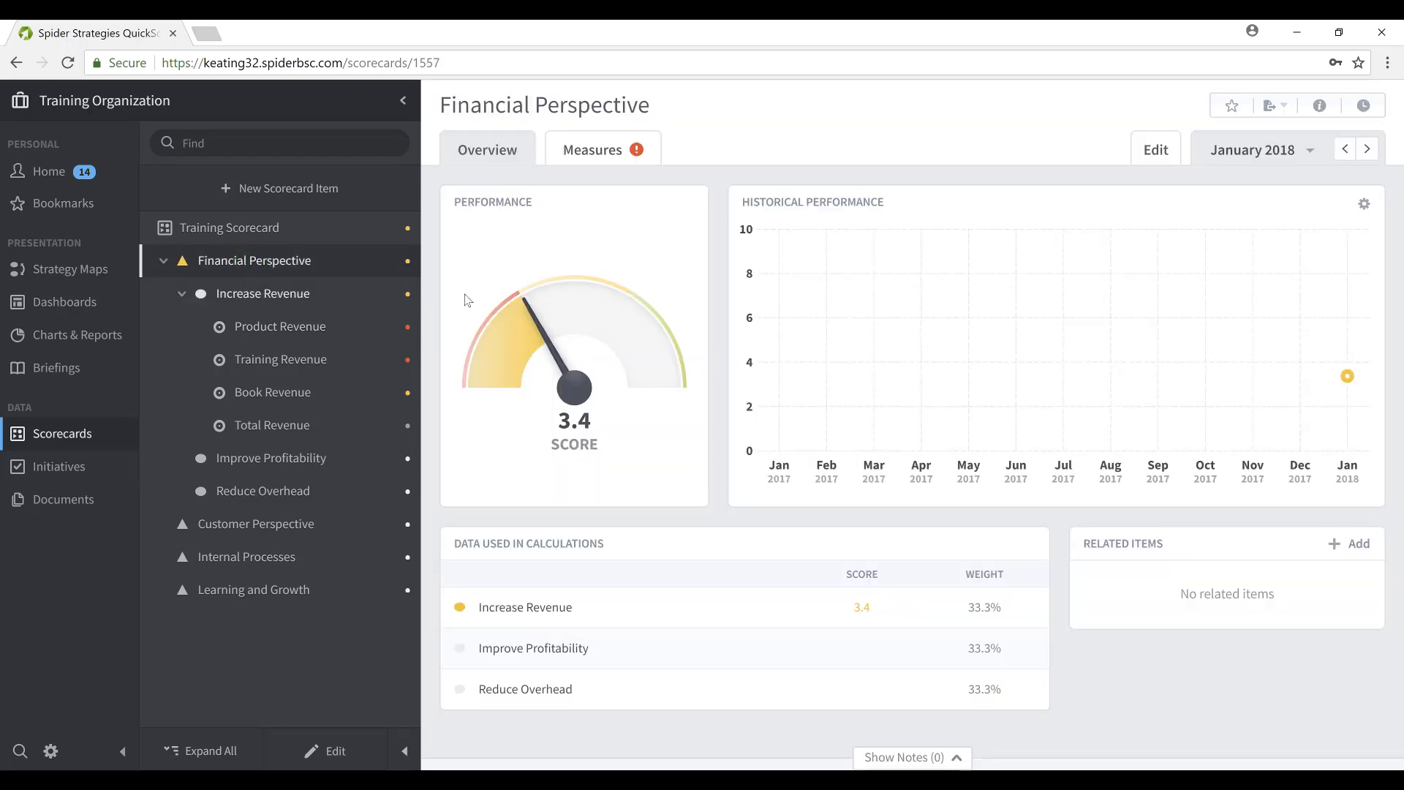
{"action": "left_click", "coordinate": [261, 300]}
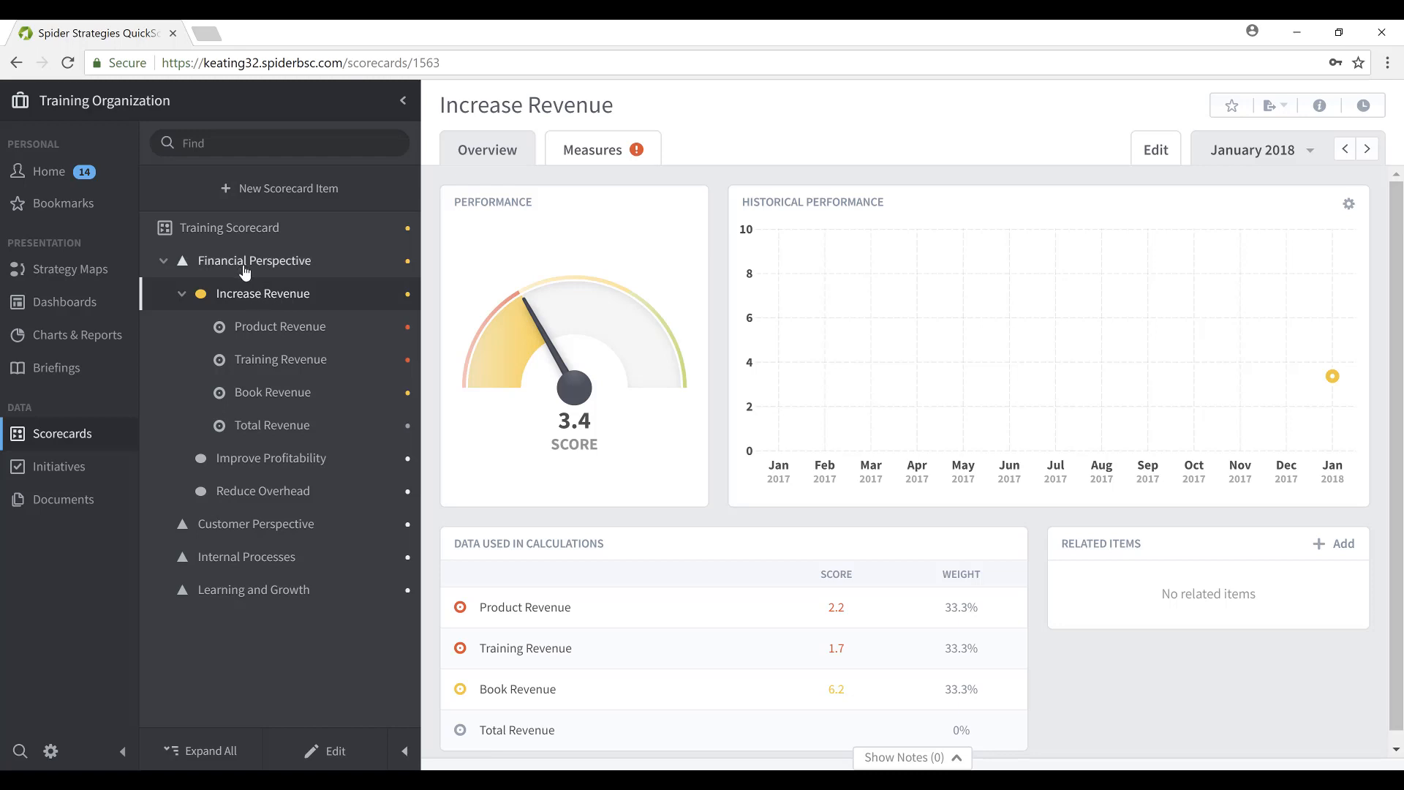
{"action": "left_click", "coordinate": [235, 233]}
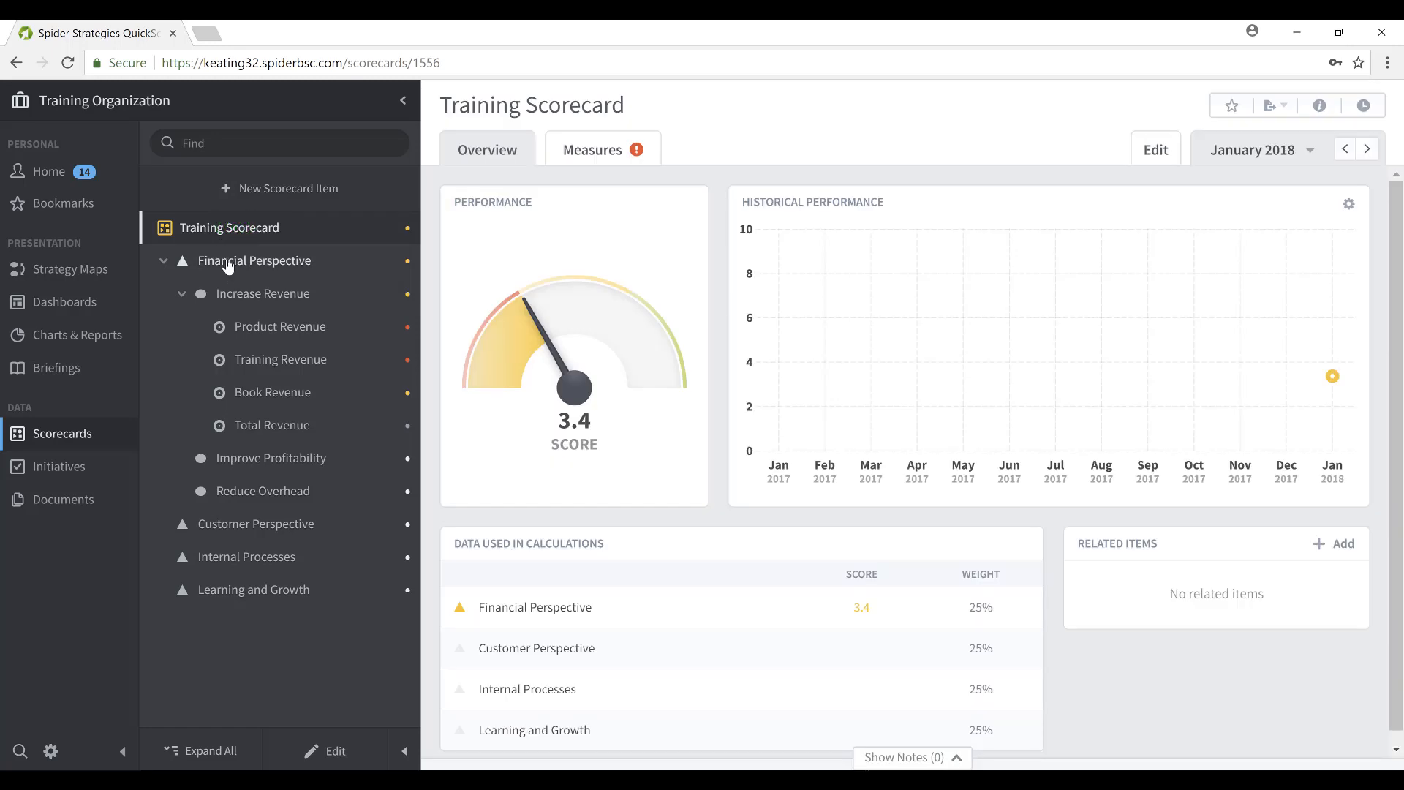
{"action": "left_click", "coordinate": [227, 264]}
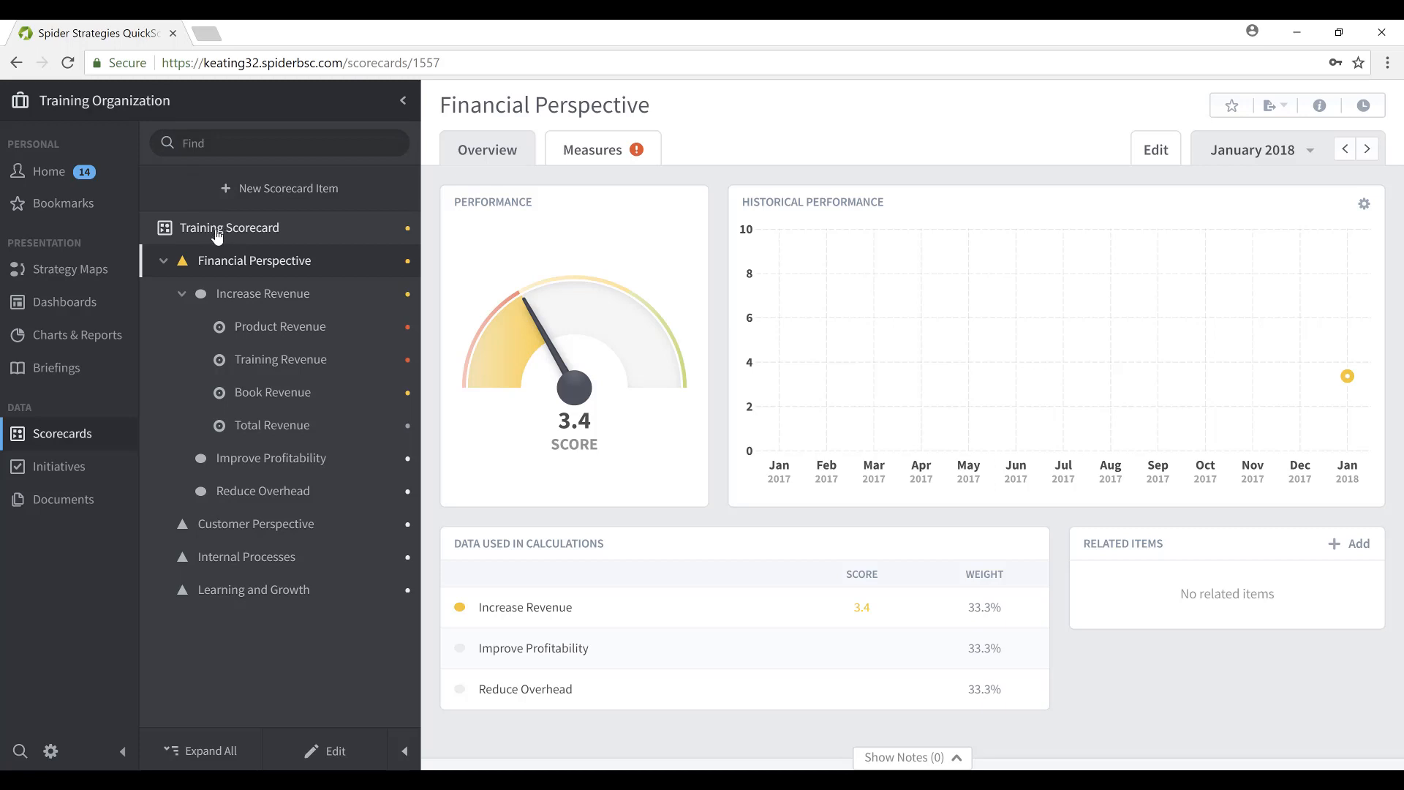
{"action": "left_click", "coordinate": [164, 261]}
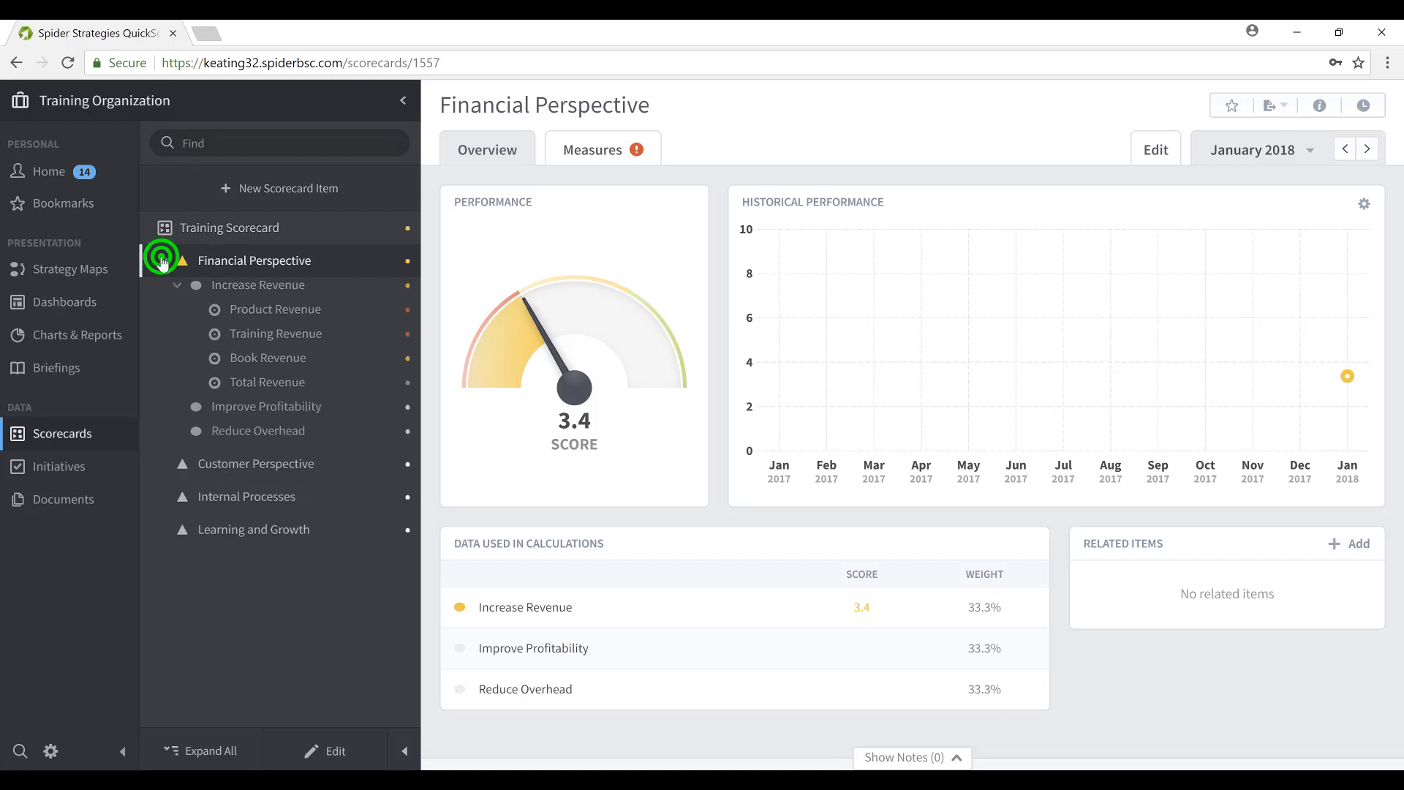
{"action": "left_click", "coordinate": [165, 262]}
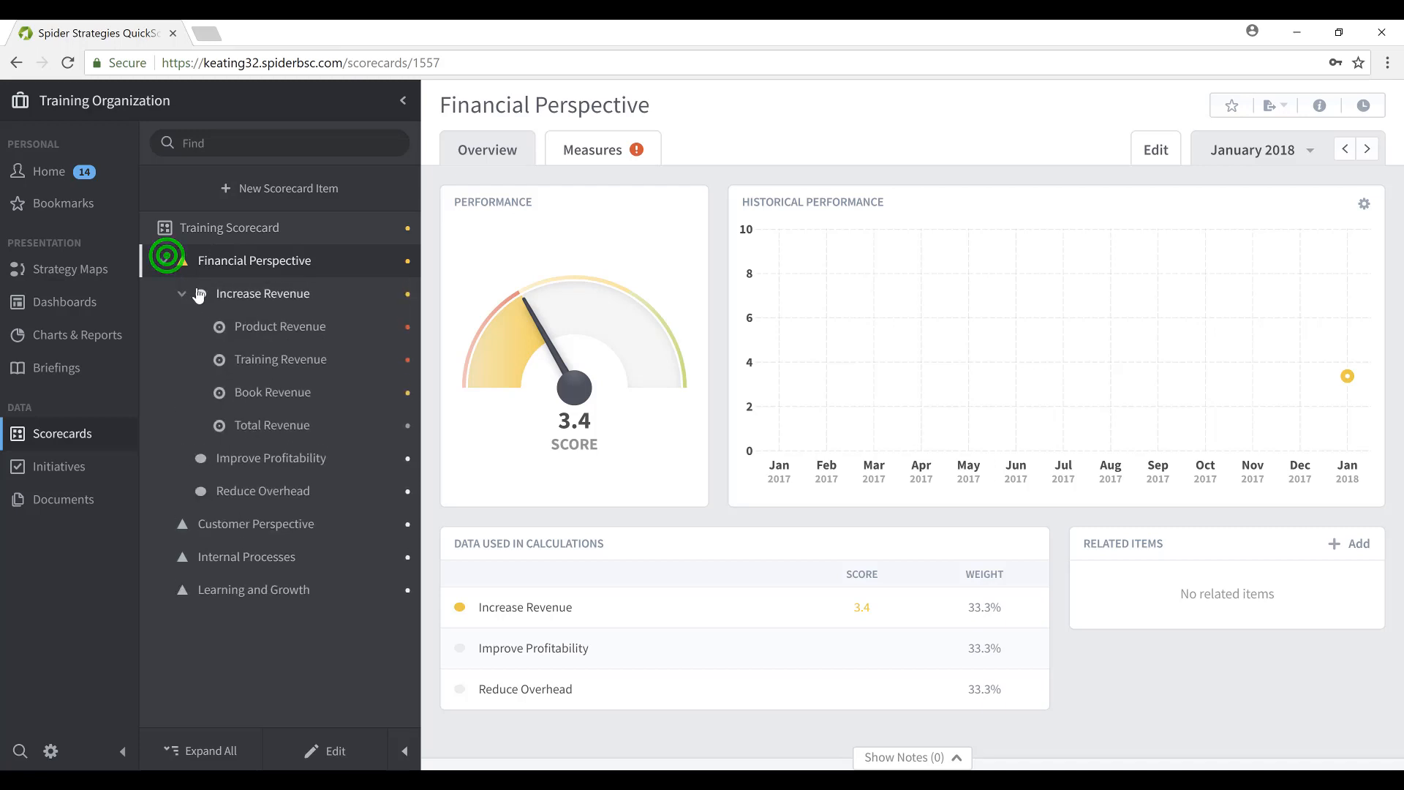